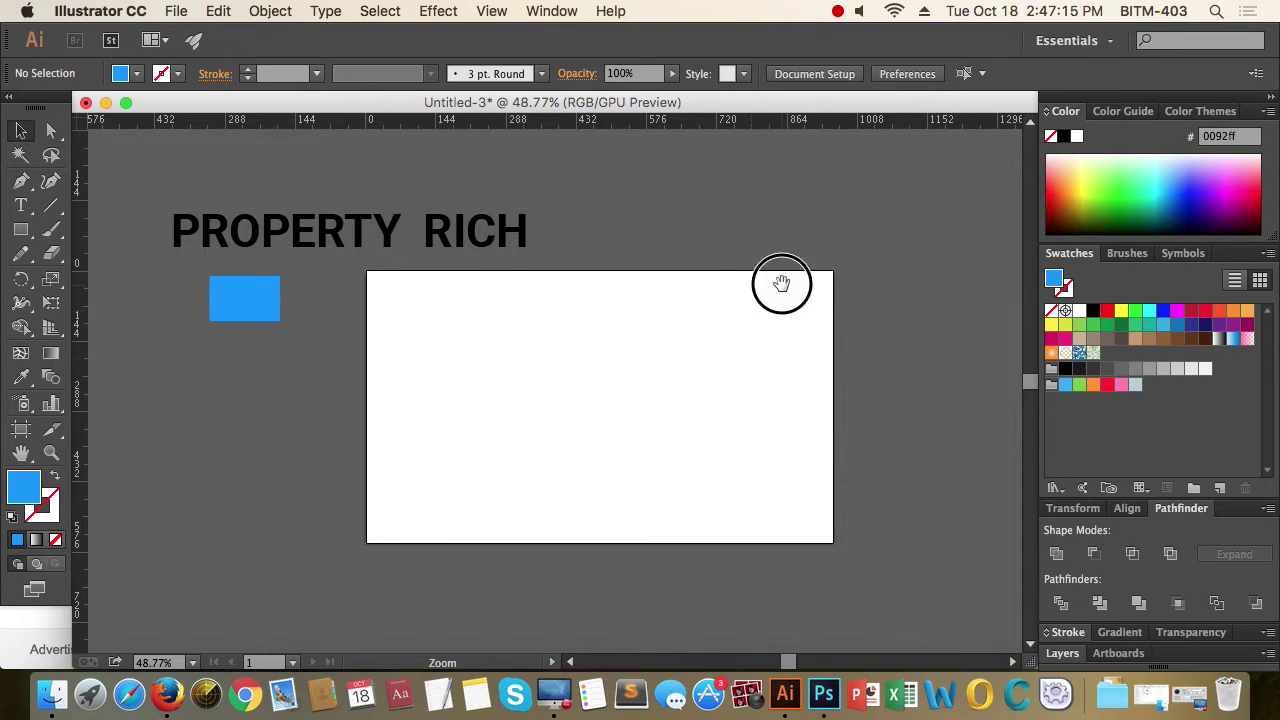
Draw a long, thin horizontal rectangle starting inside the artboard's upper part and extending past its right edge
left_click_drag(782, 284, 665, 279)
left_click_drag(604, 238, 677, 274)
mouse_move(579, 280)
left_mouse_down()
mouse_move(598, 311)
mouse_move(587, 293)
left_mouse_up()
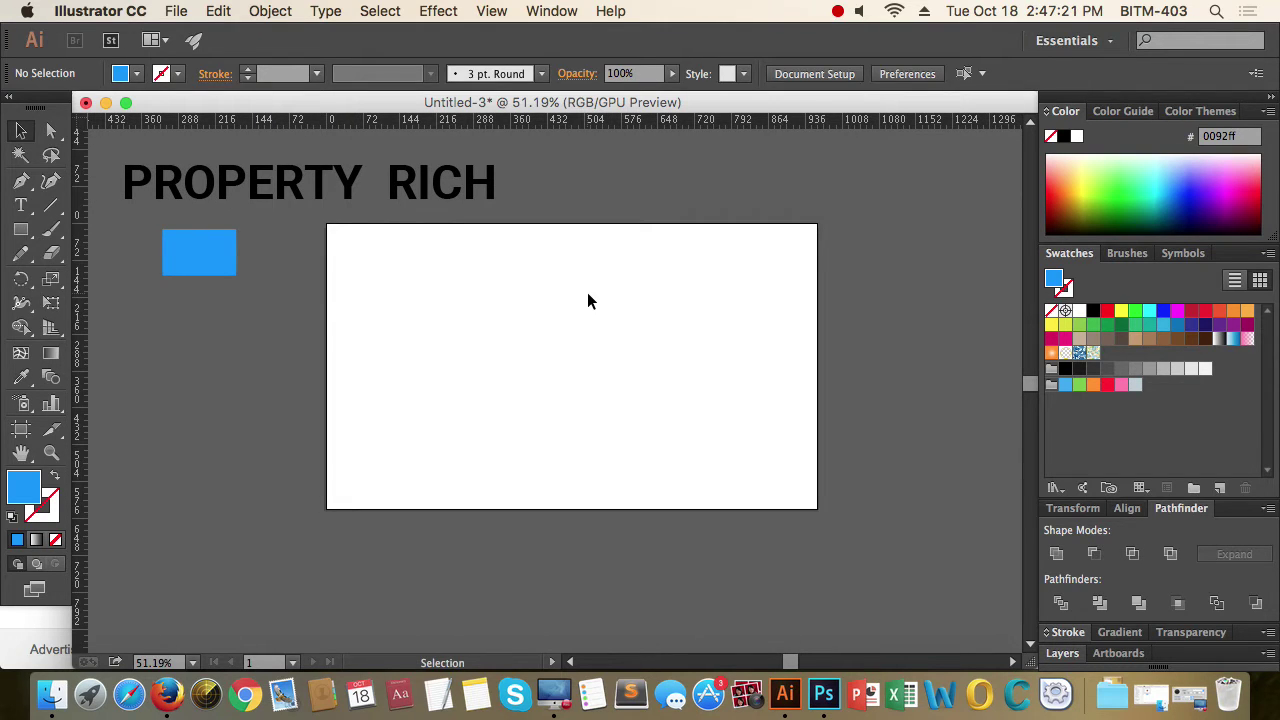
key("m")
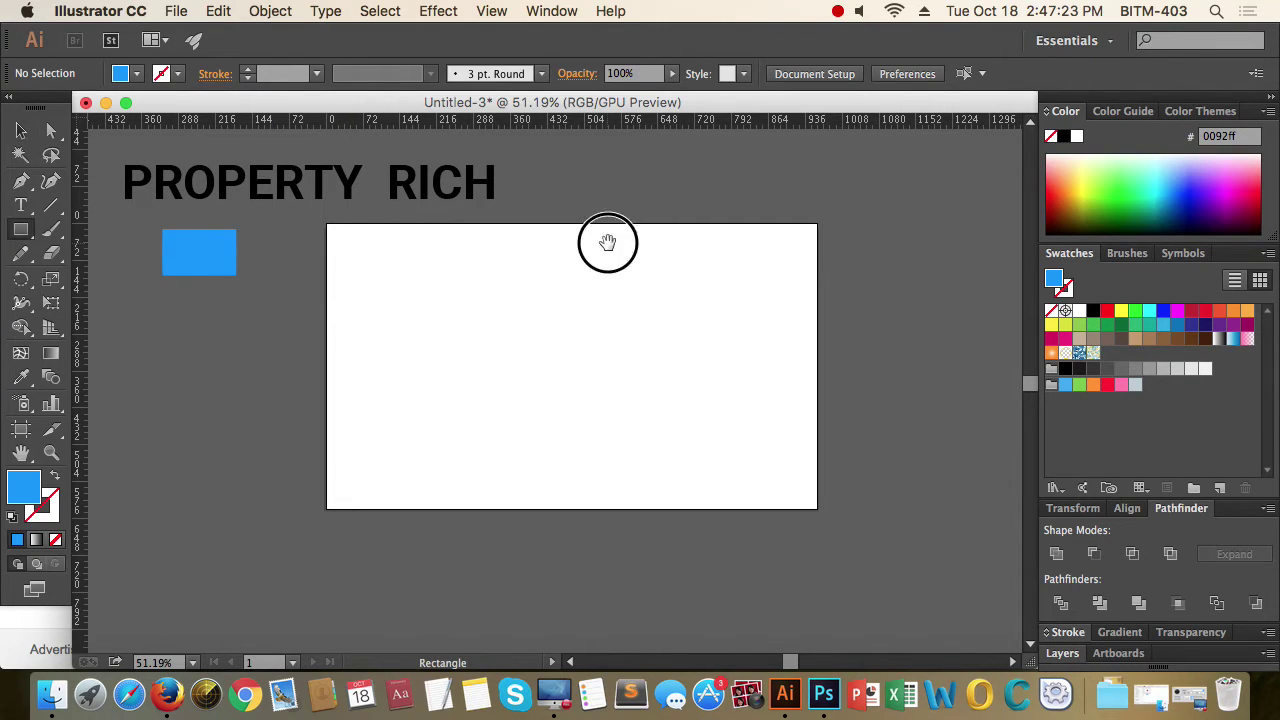
left_click_drag(607, 242, 927, 258)
key("v")
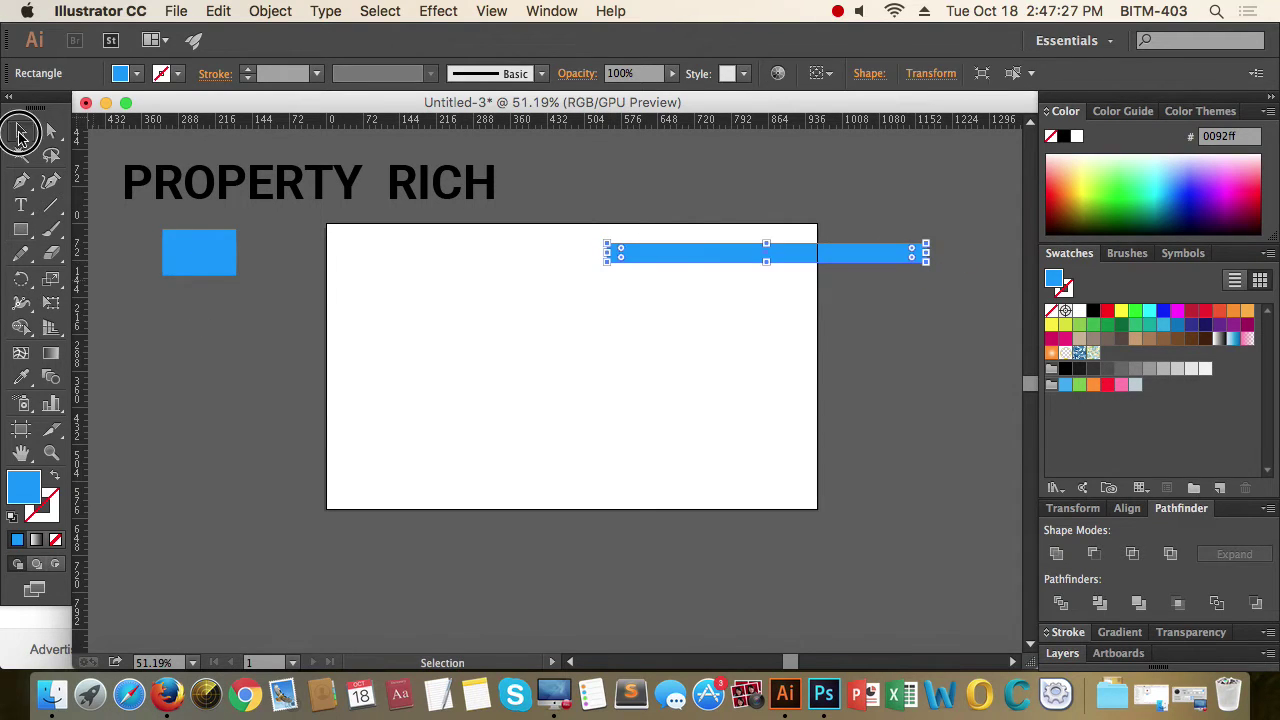
Fill the long horizontal rectangle with solid black
left_click_drag(908, 353, 858, 229)
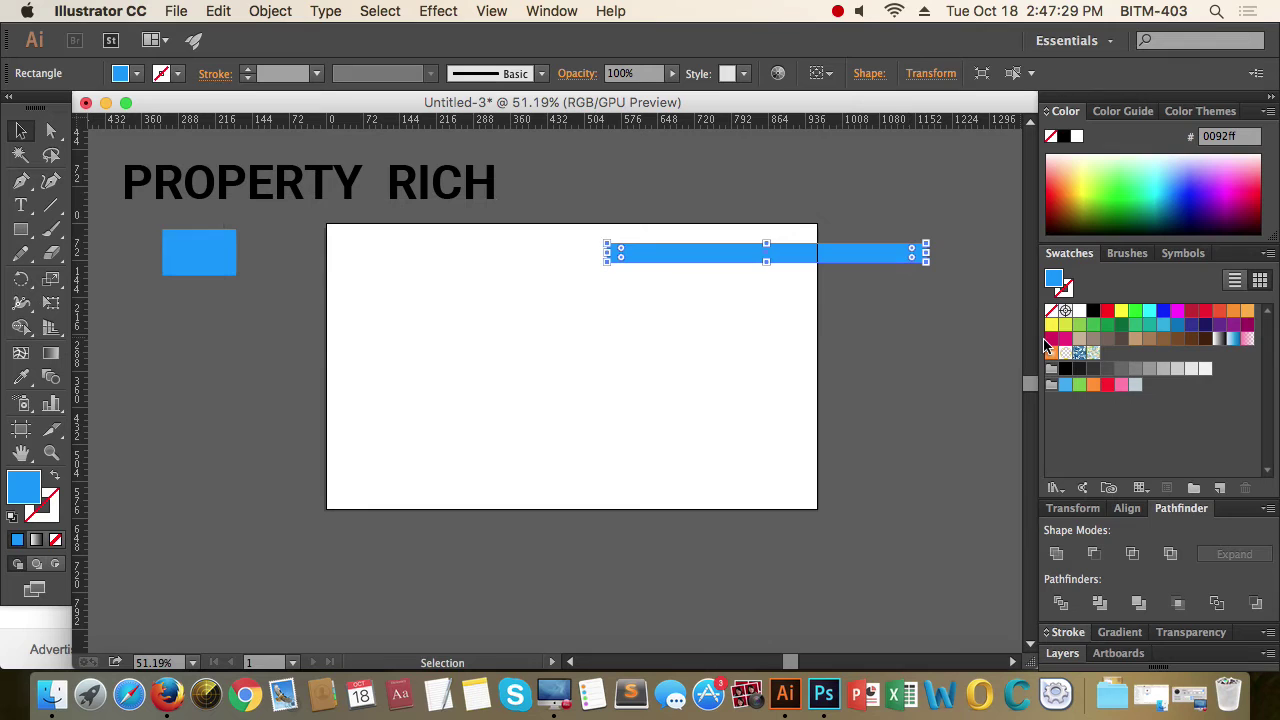
left_click(1094, 312)
left_click(860, 340)
Move the black bar above the artboard and place a copy of it to the right of the artboard
left_click_drag(859, 325, 587, 383)
left_click_drag(591, 316, 800, 333)
left_click(750, 436)
left_click_drag(858, 417, 717, 420)
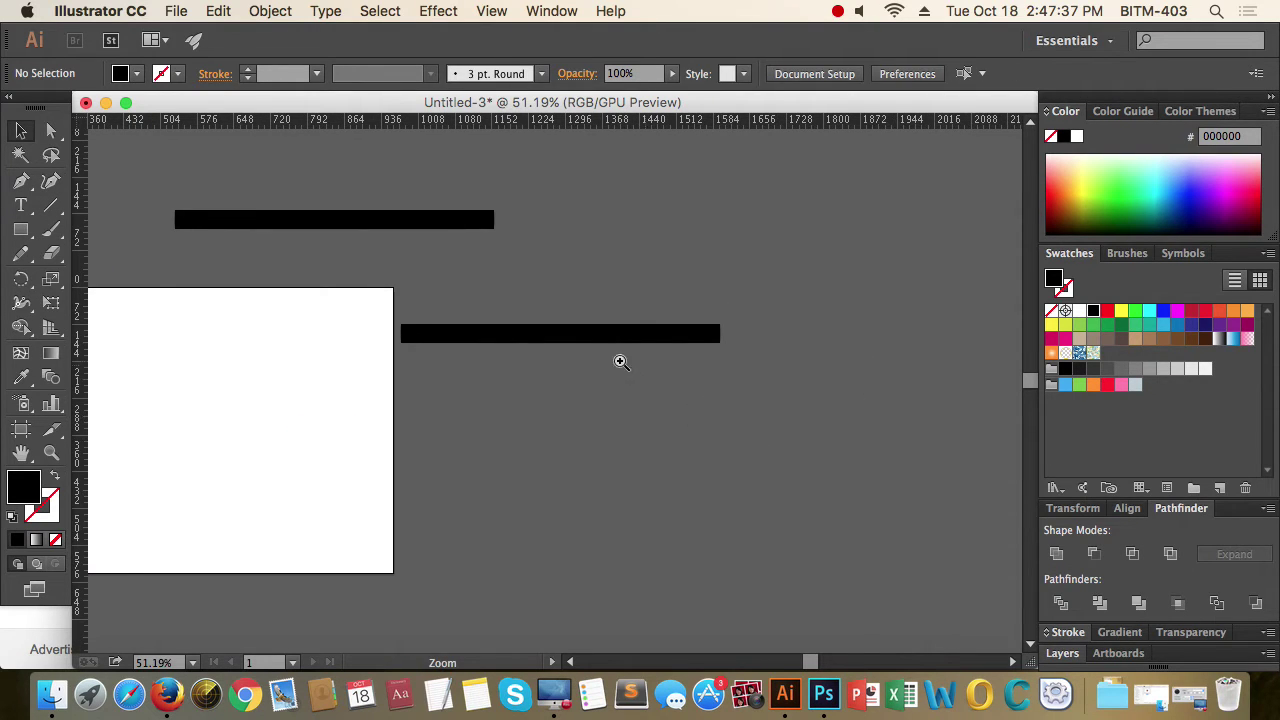
Duplicate the right-hand black bar directly below itself and repeat the transformation twice for a stack of four touching bars
mouse_move(620, 362)
left_mouse_down()
mouse_move(717, 366)
mouse_move(623, 366)
left_mouse_up()
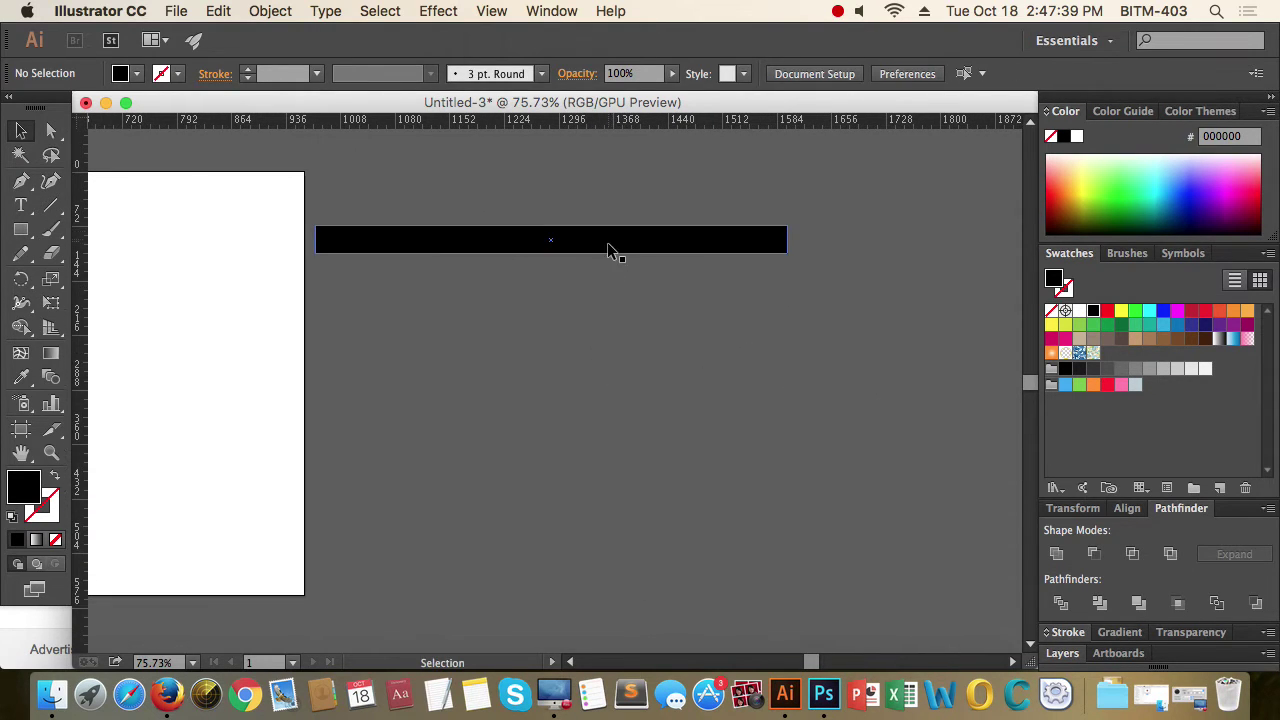
left_click_drag(607, 244, 609, 279)
key("super+d")
key("super+d")
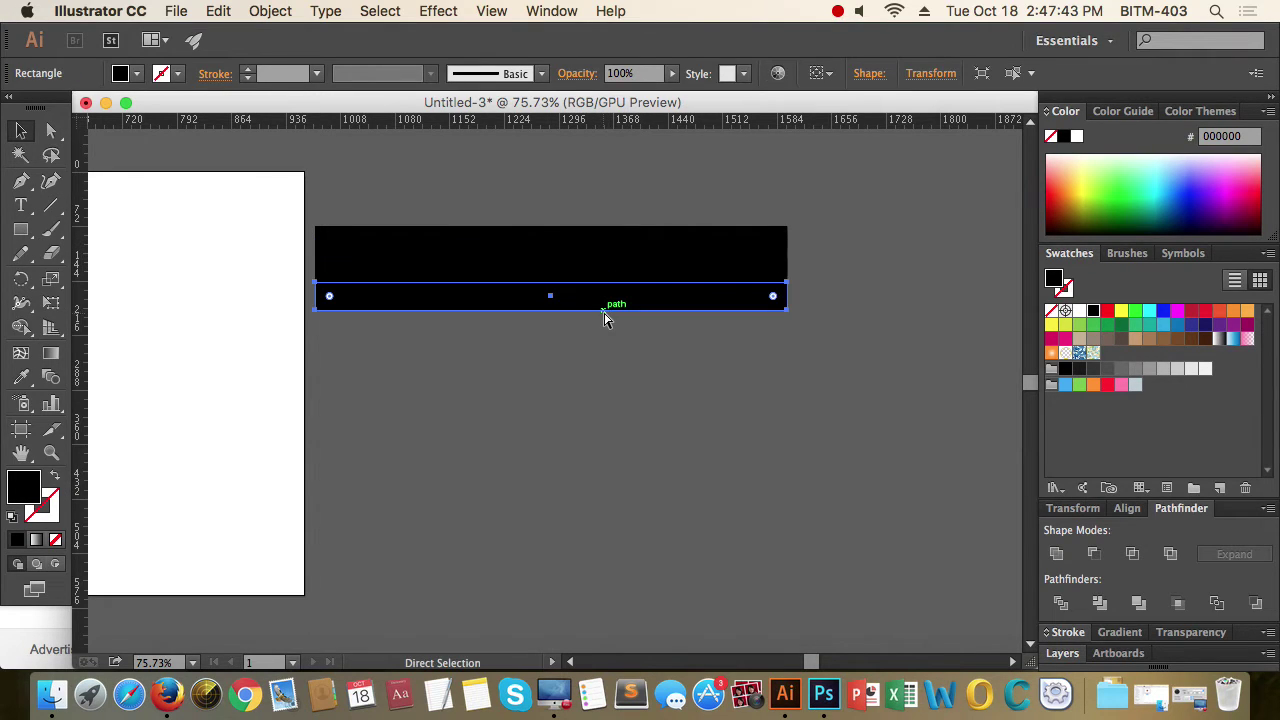
Delete the two middle bars of the stack, leaving the first and fourth bars
left_click(895, 249)
left_click(773, 273)
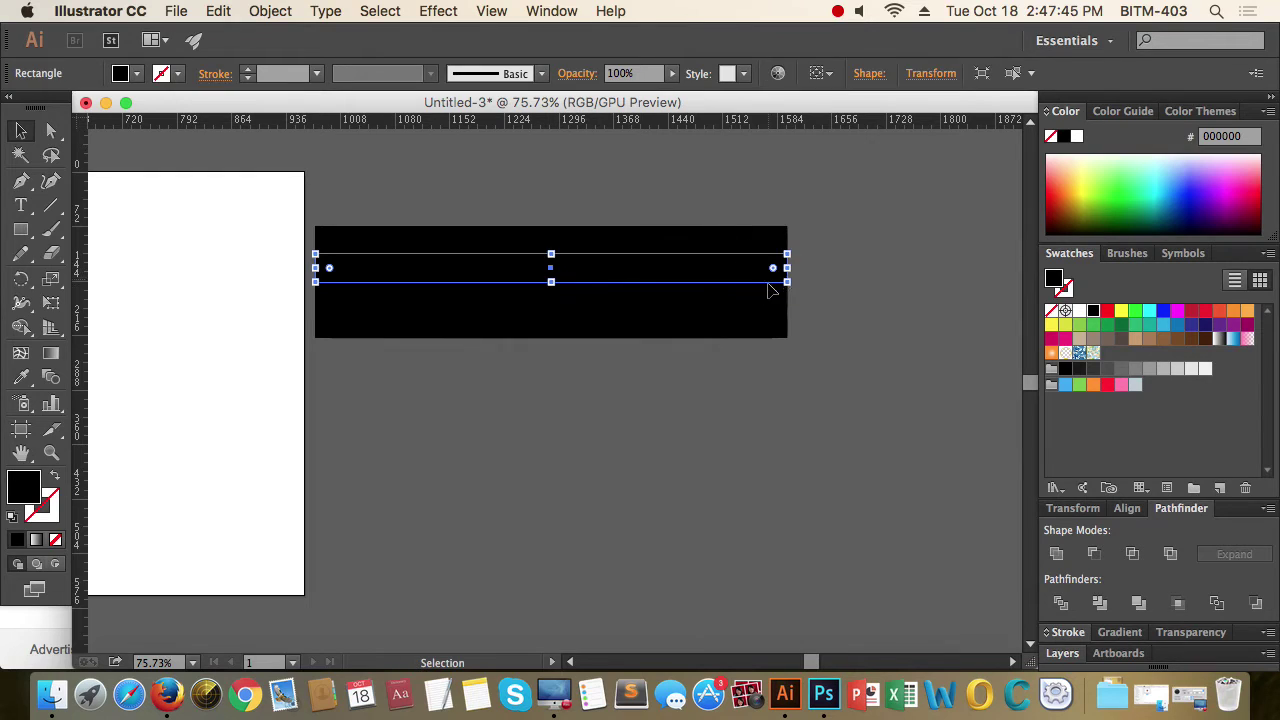
left_click(769, 290)
left_click(766, 272, "shift")
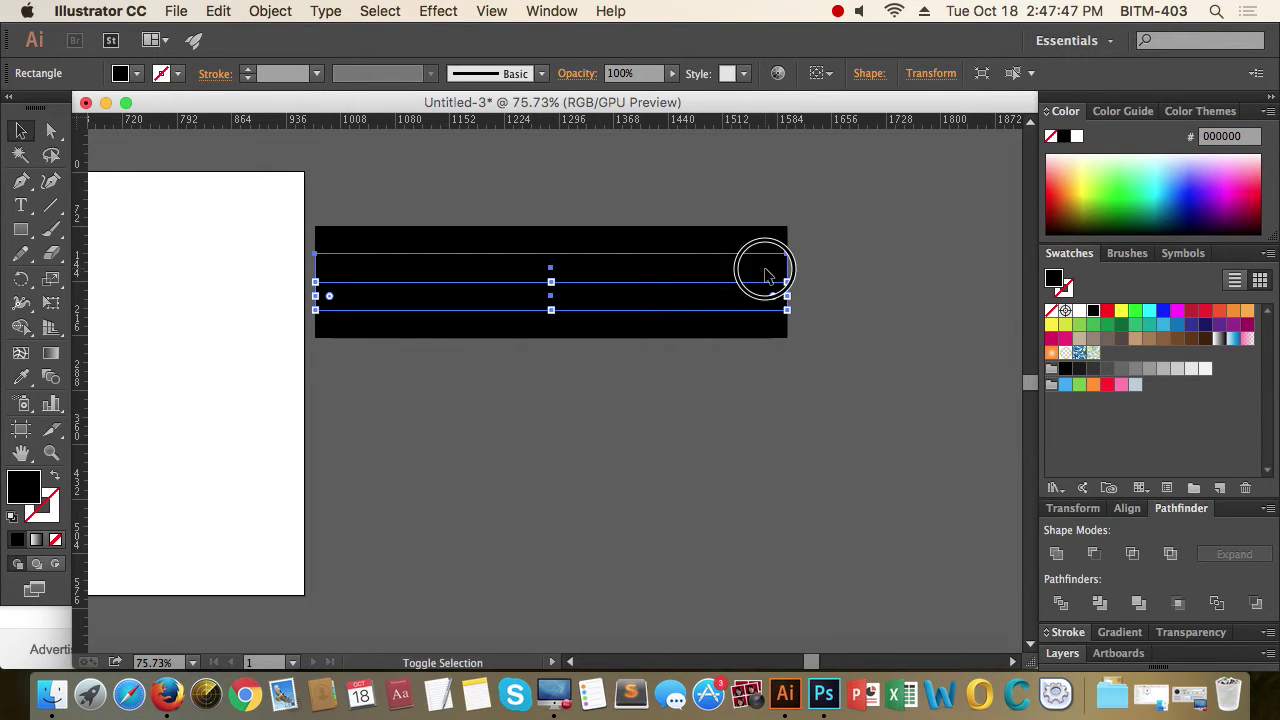
key("Delete")
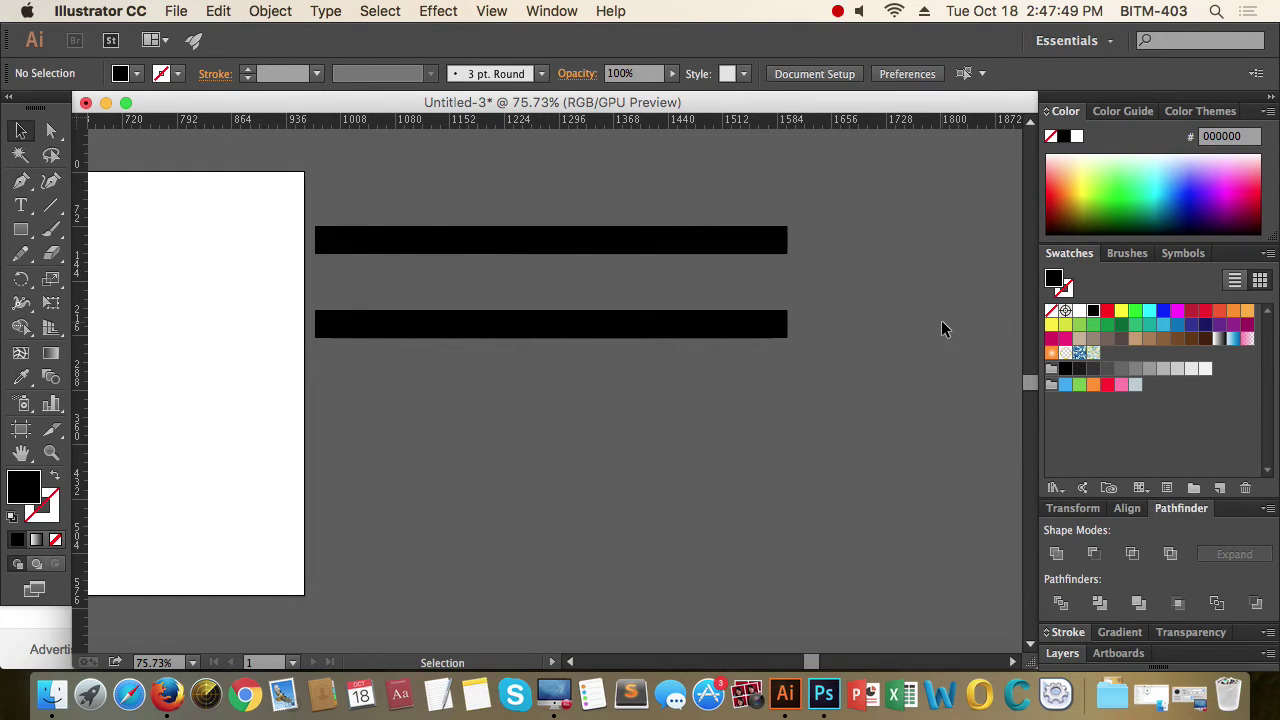
Draw a circle near the right ends of the bars, spanning from the upper to the lower bar, and fill it red
left_click_drag(891, 403, 554, 171)
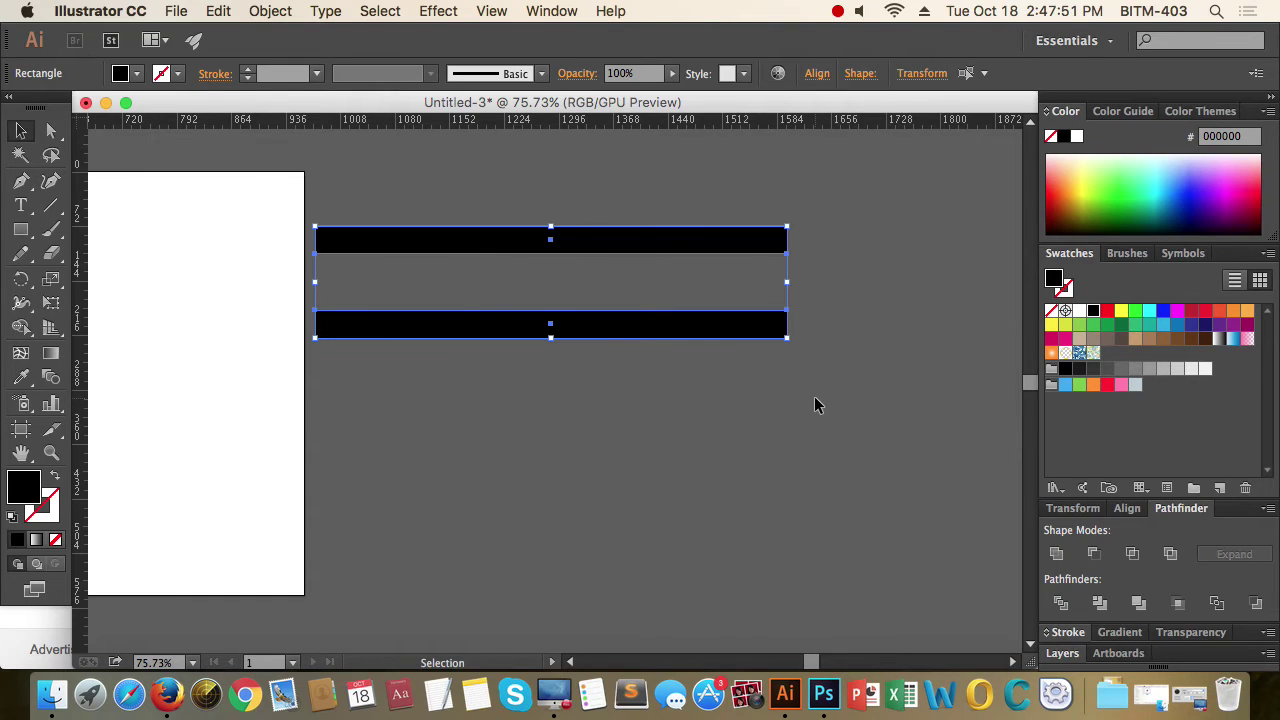
left_click(892, 395)
left_click_drag(653, 251, 900, 460)
key("l")
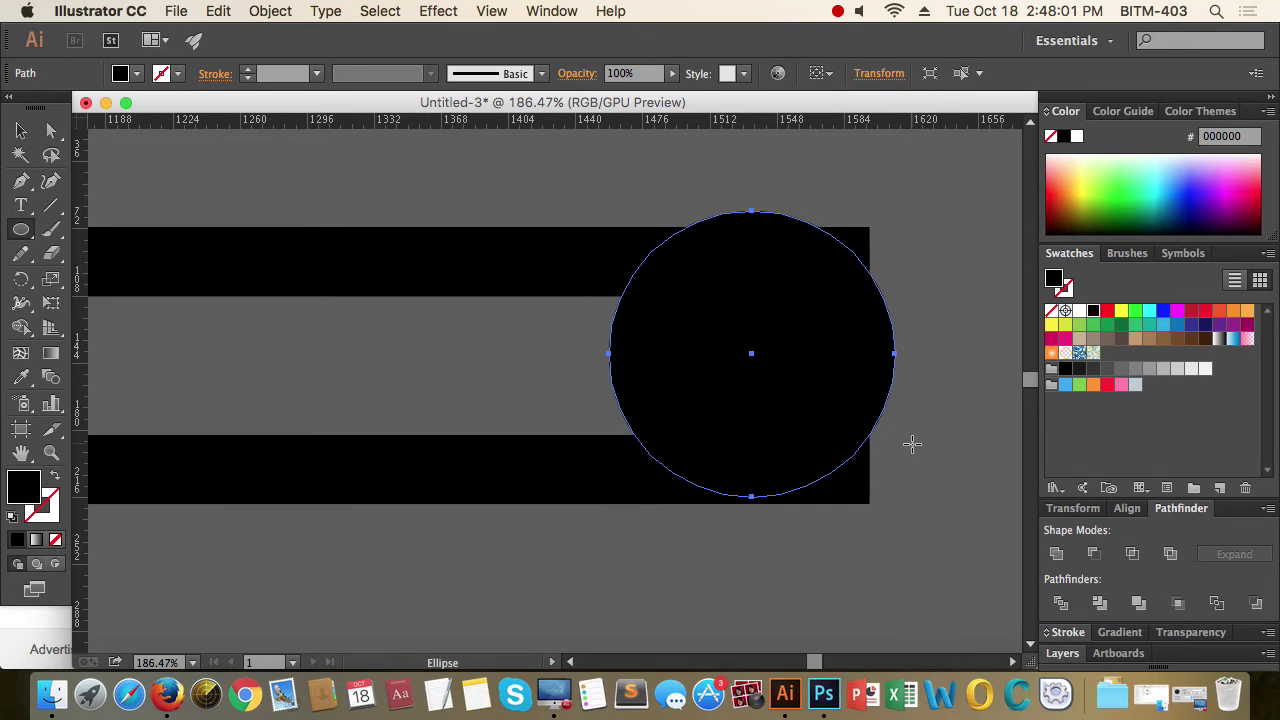
key("v")
left_click_drag(737, 380, 688, 388)
left_click_drag(886, 373, 664, 370)
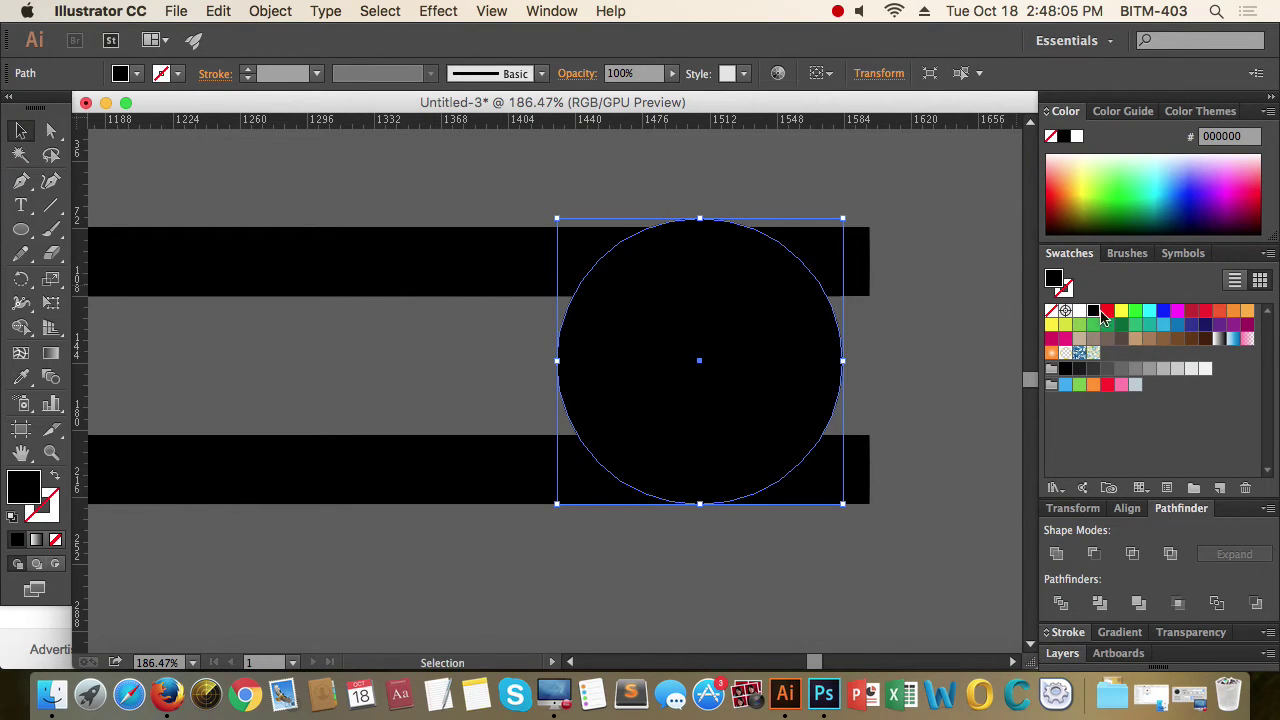
left_click(1107, 311)
left_click(874, 340)
Resize the red circle so its bottom point meets the lower bar's bottom edge exactly
scroll(866, 349, "right", 4)
scroll(866, 349, "down", 2)
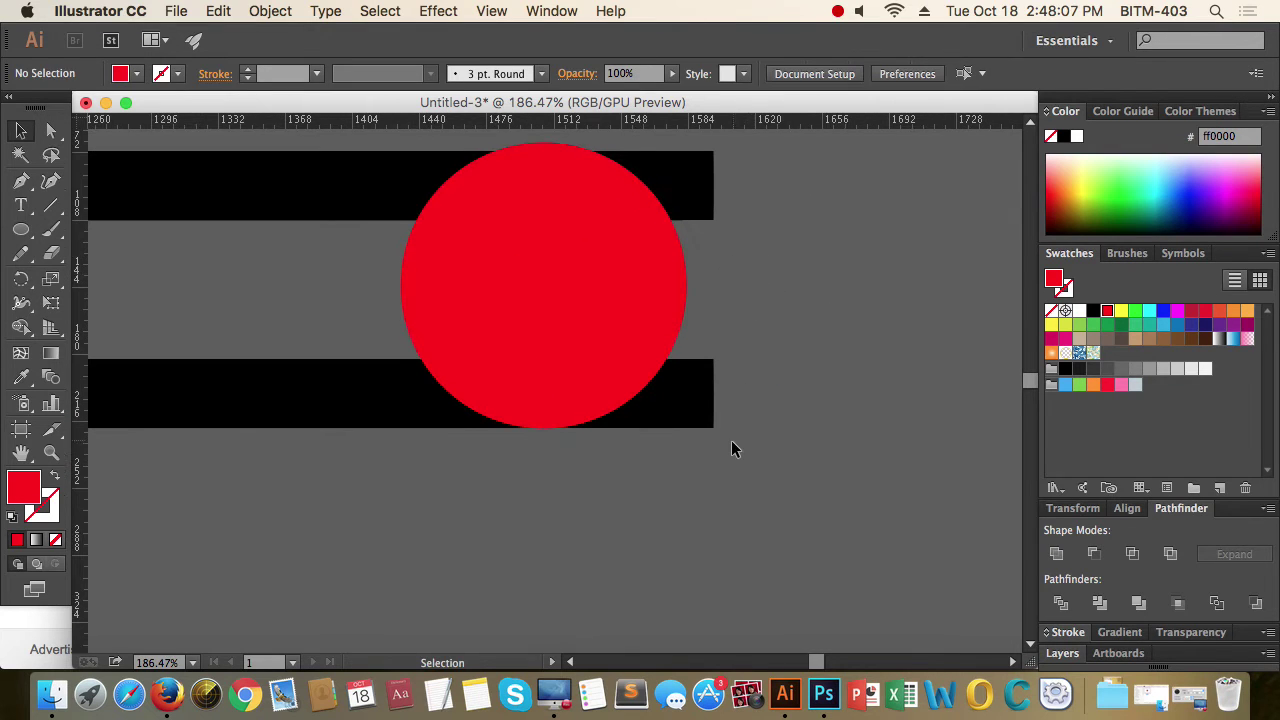
left_click_drag(544, 418, 950, 458)
left_click_drag(566, 470, 912, 485)
left_click_drag(491, 426, 491, 402)
left_click(588, 522)
left_click_drag(468, 446, 677, 460)
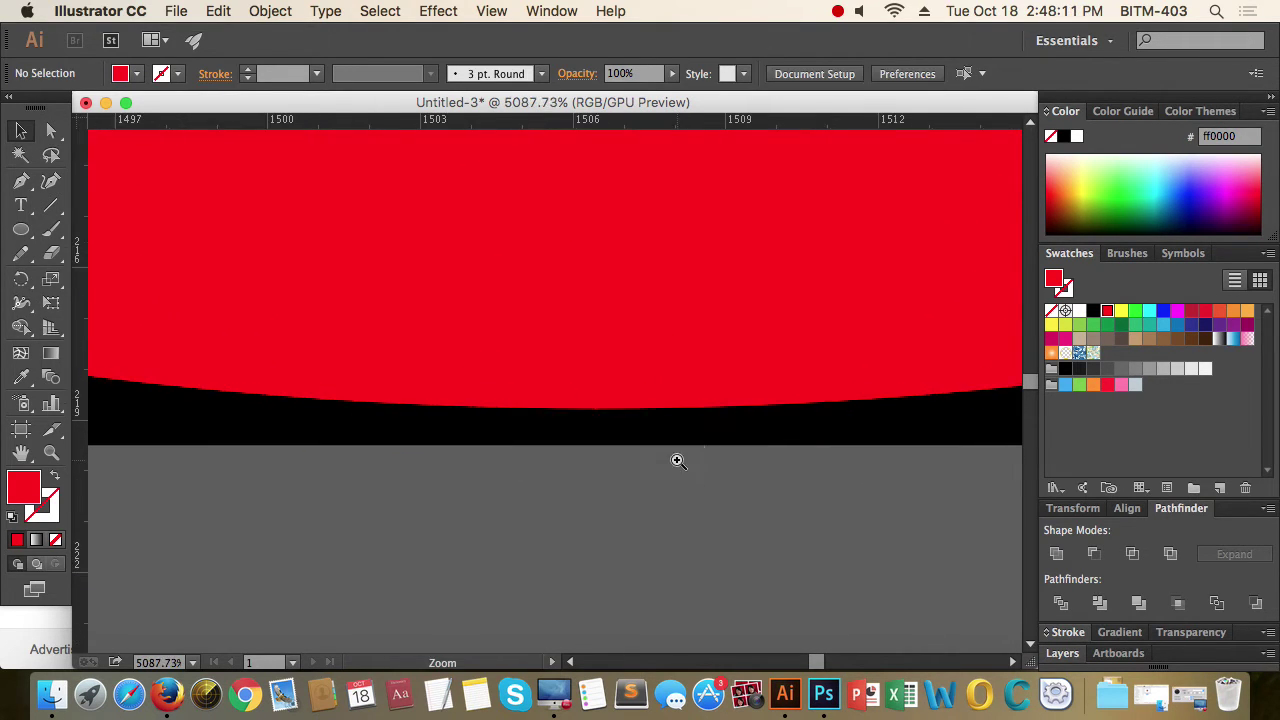
left_click(602, 406)
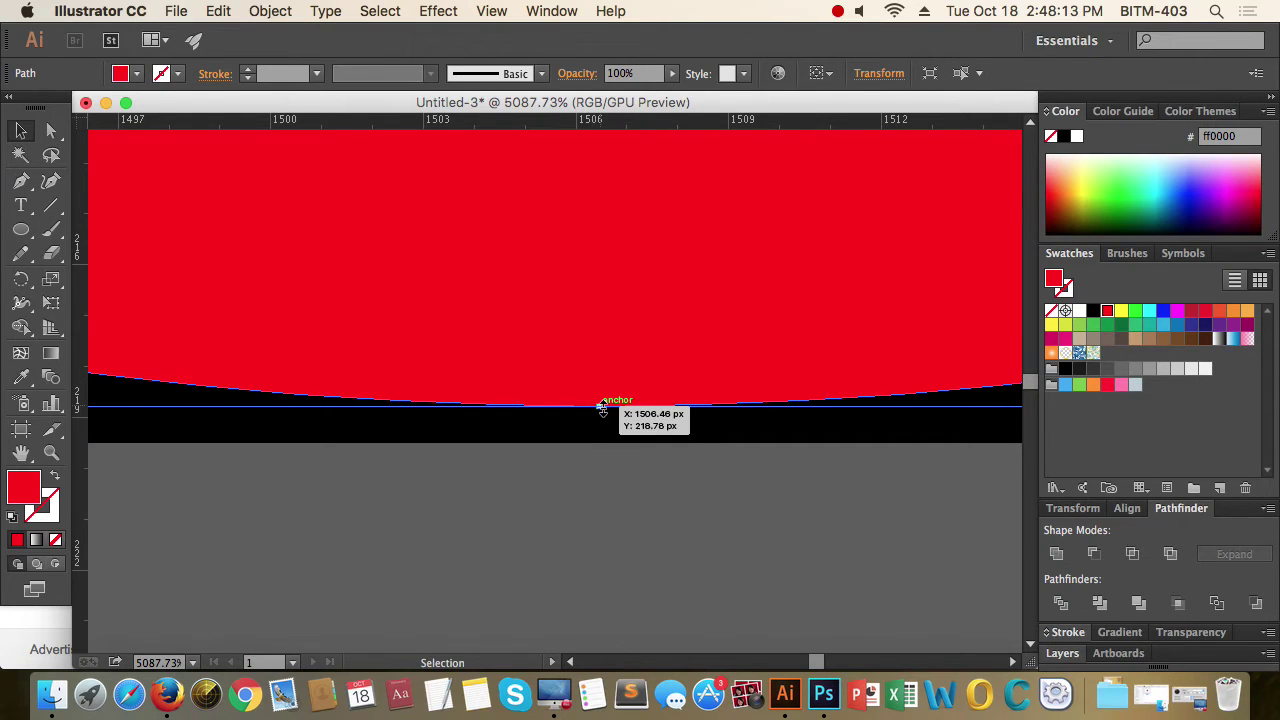
left_click_drag(602, 406, 599, 442)
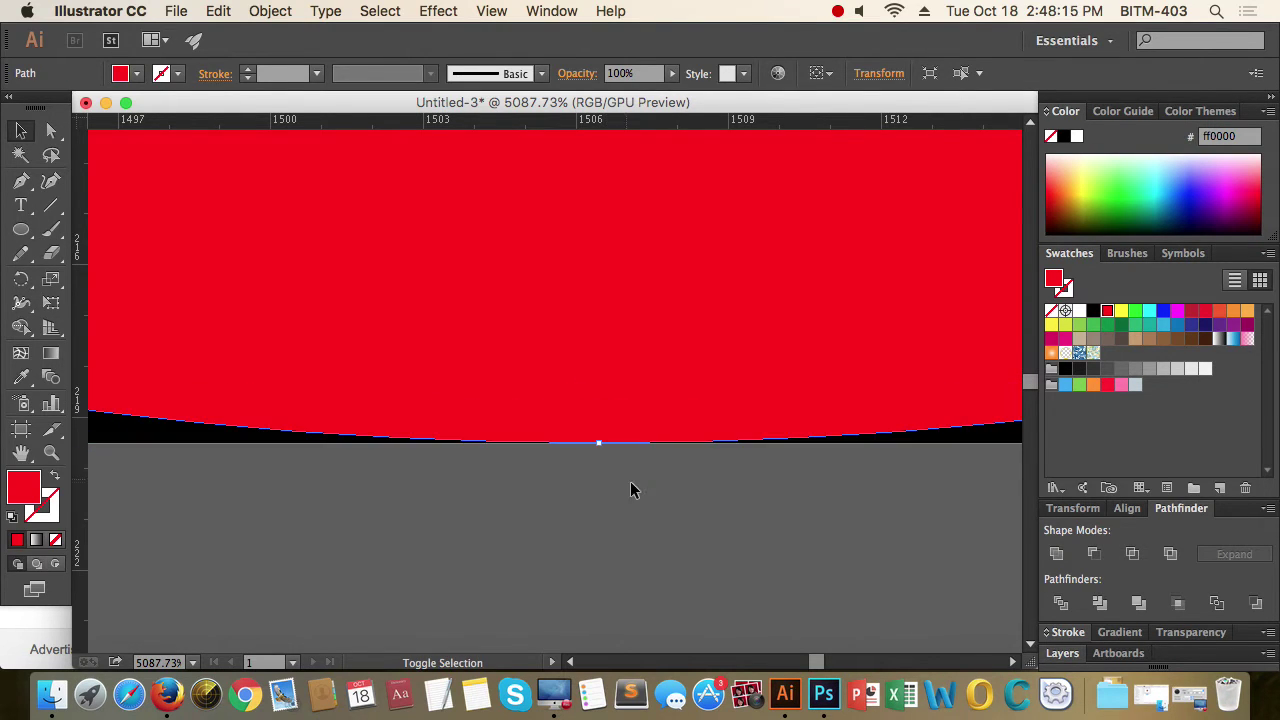
left_click(624, 487)
Adjust the red circle's top so it sits flush with the upper bar's top edge
left_click_drag(663, 473, 415, 578)
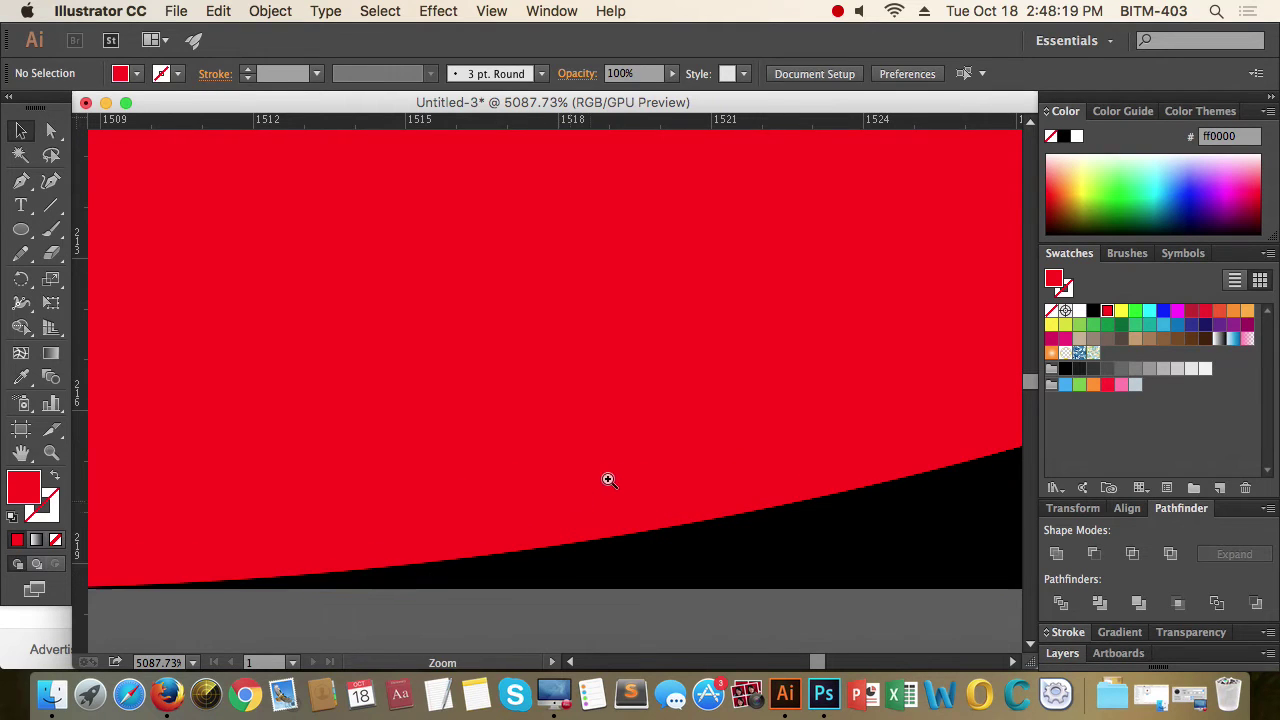
left_click_drag(608, 478, 289, 570)
left_click_drag(654, 399, 772, 424)
left_click_drag(540, 312, 642, 283)
left_click(645, 251)
left_click(723, 218)
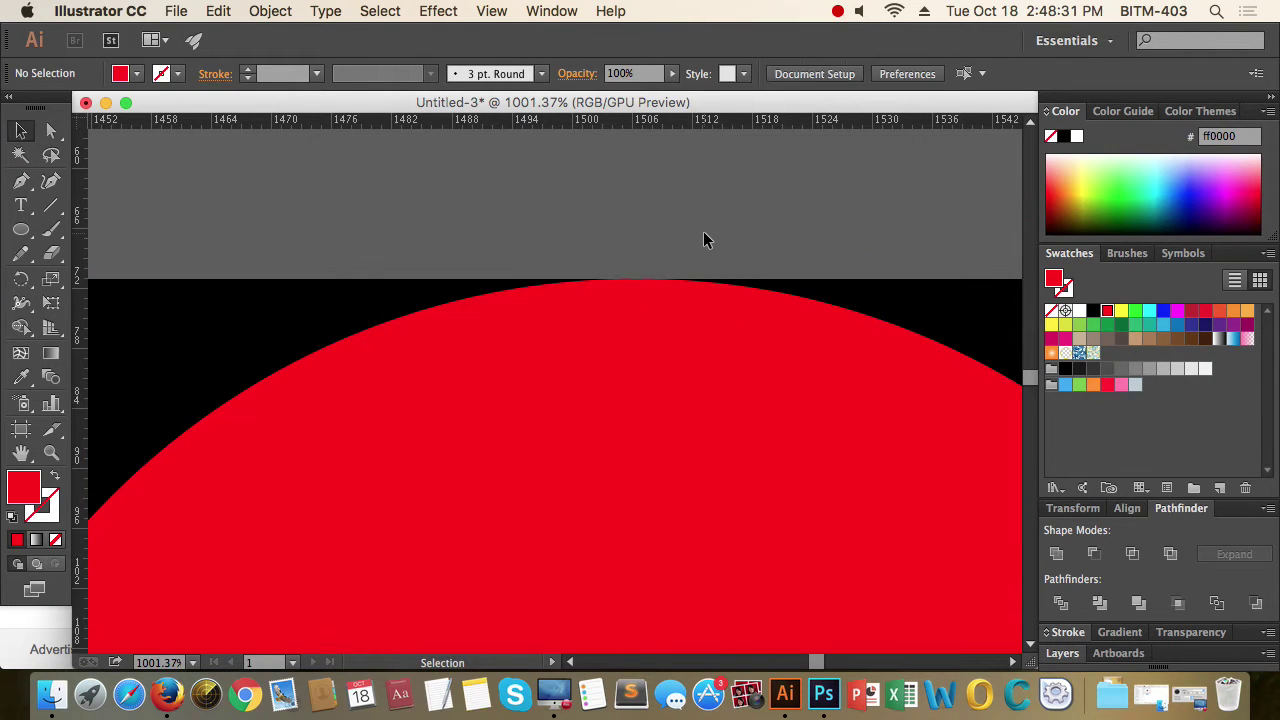
Lower the red circle's opacity to 26% so the bars show through
scroll(726, 222, "down", 6)
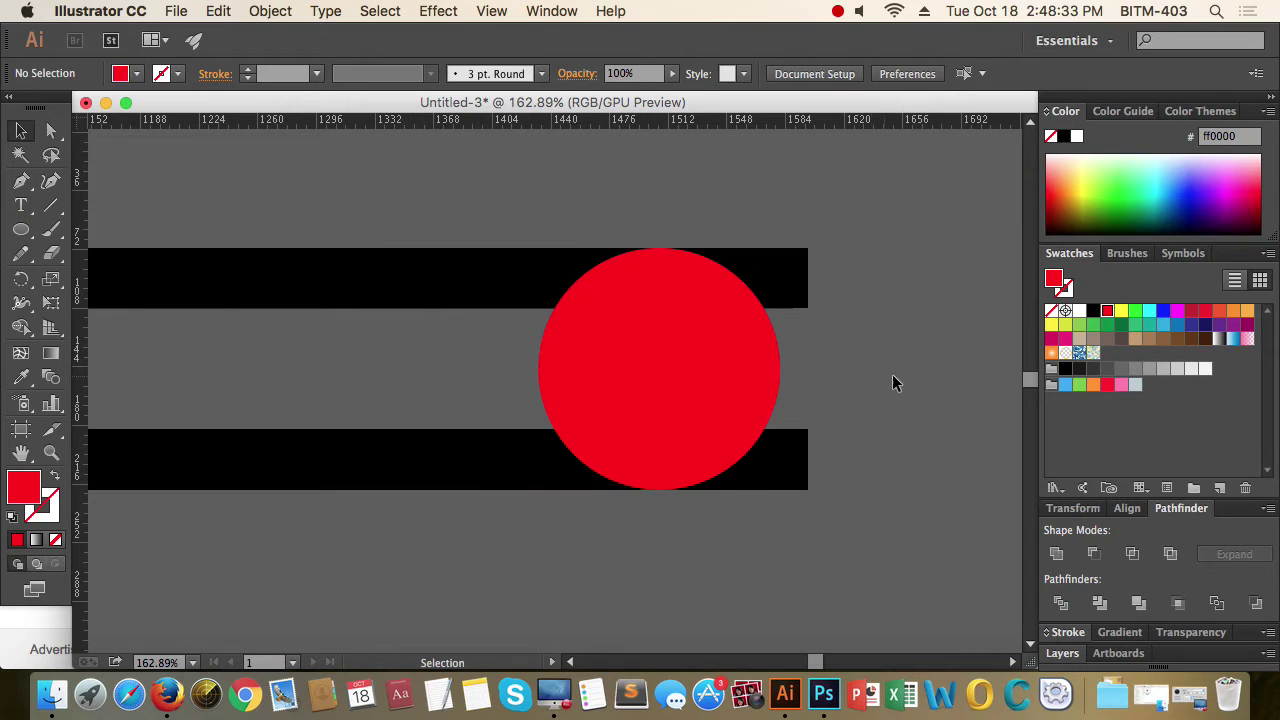
left_click(683, 380)
scroll(610, 512, "up", 3)
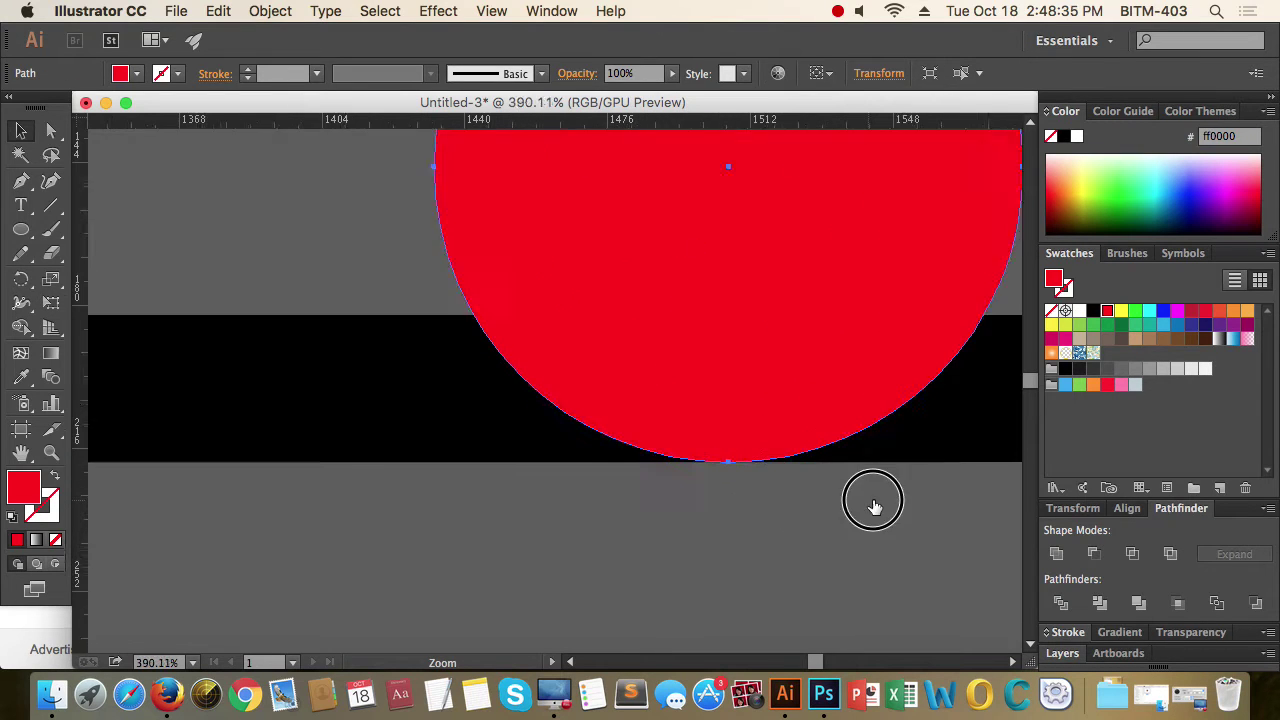
left_click_drag(800, 513, 575, 509)
left_click_drag(470, 471, 474, 523)
left_click_drag(779, 373, 810, 376)
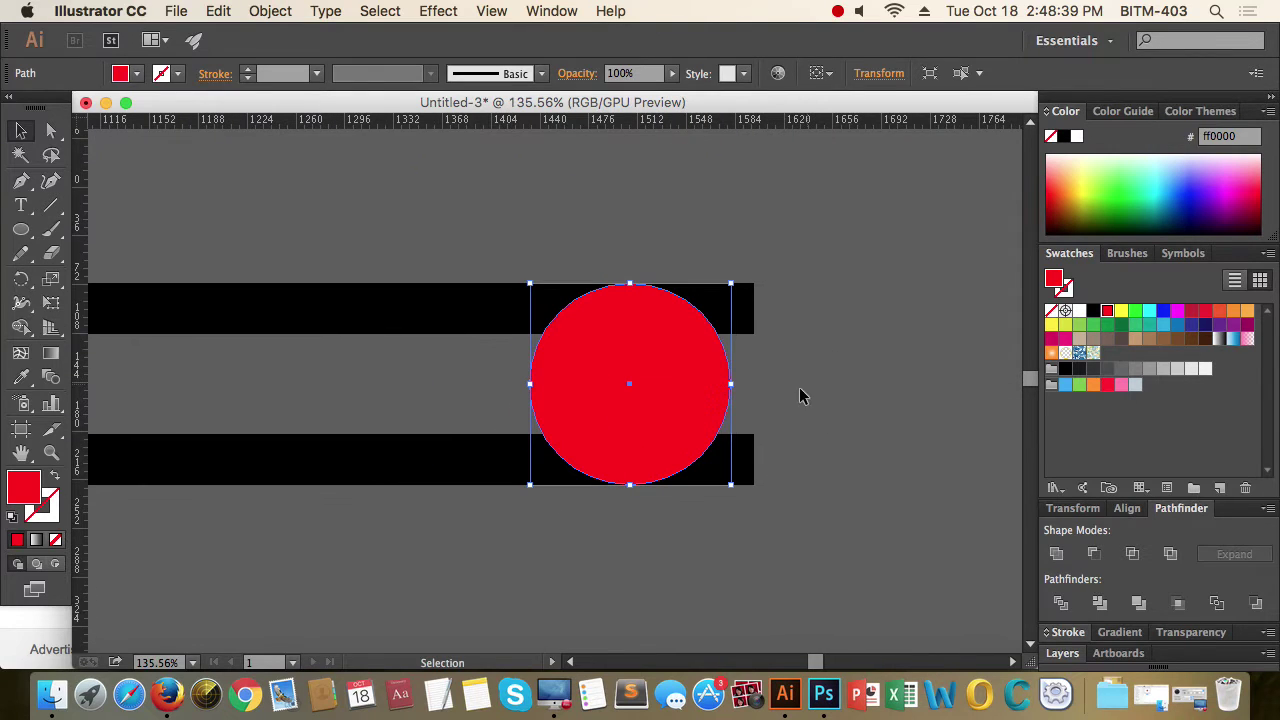
left_click(673, 80)
left_click_drag(677, 95, 606, 94)
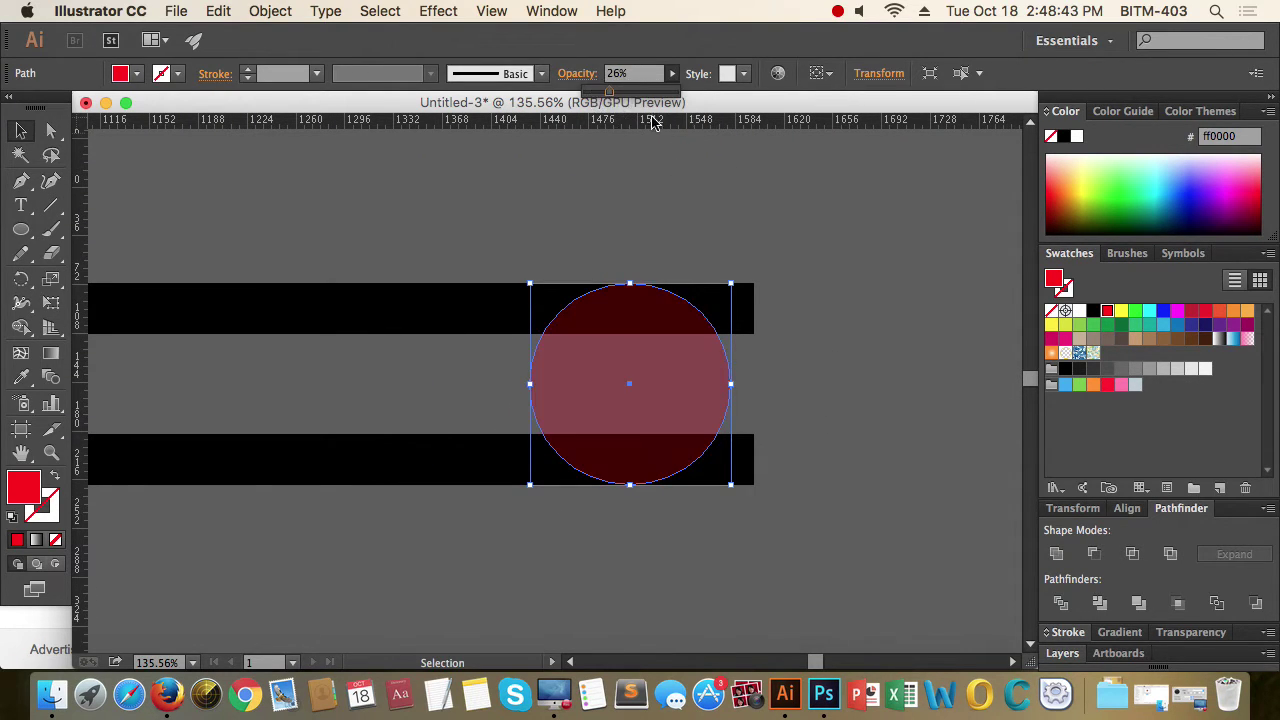
left_click(848, 206)
Draw a smaller concentric circle from the large circle's centre, sized to fill the gap between the two bars
key("z")
left_click(738, 356)
left_click_drag(792, 398, 668, 359)
left_click(832, 340)
left_click(668, 364)
left_click(863, 354)
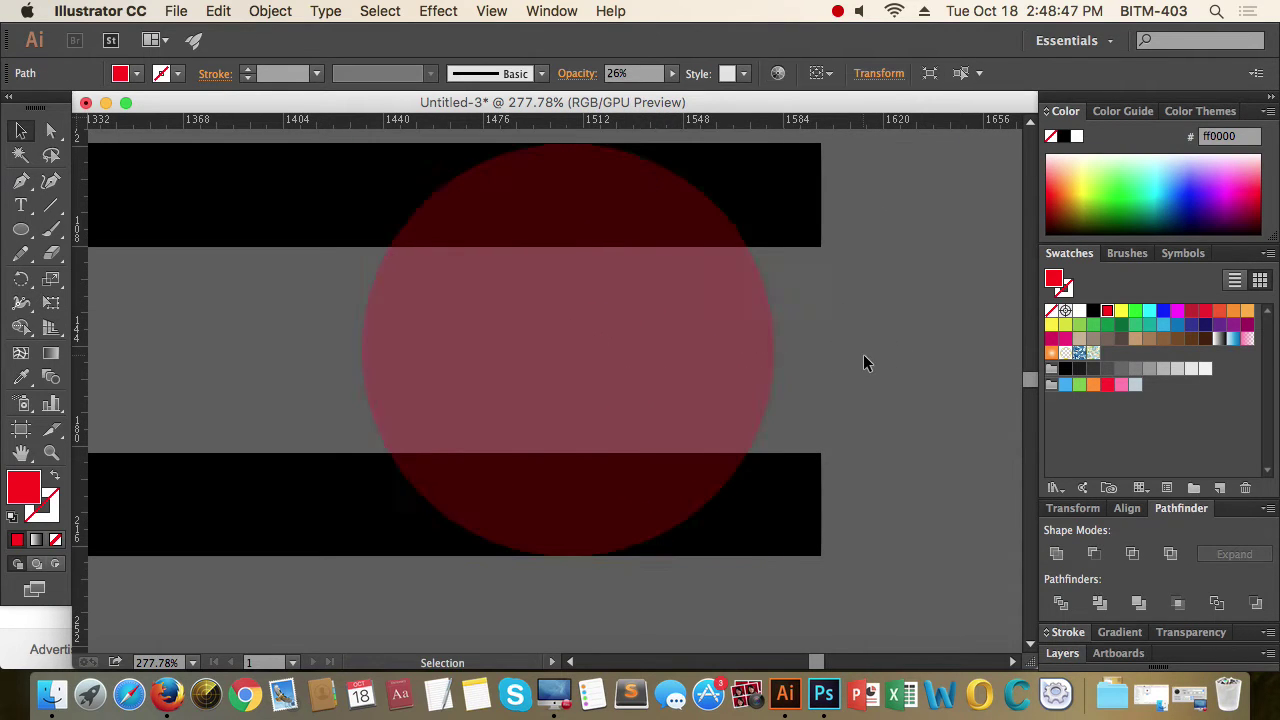
key("l")
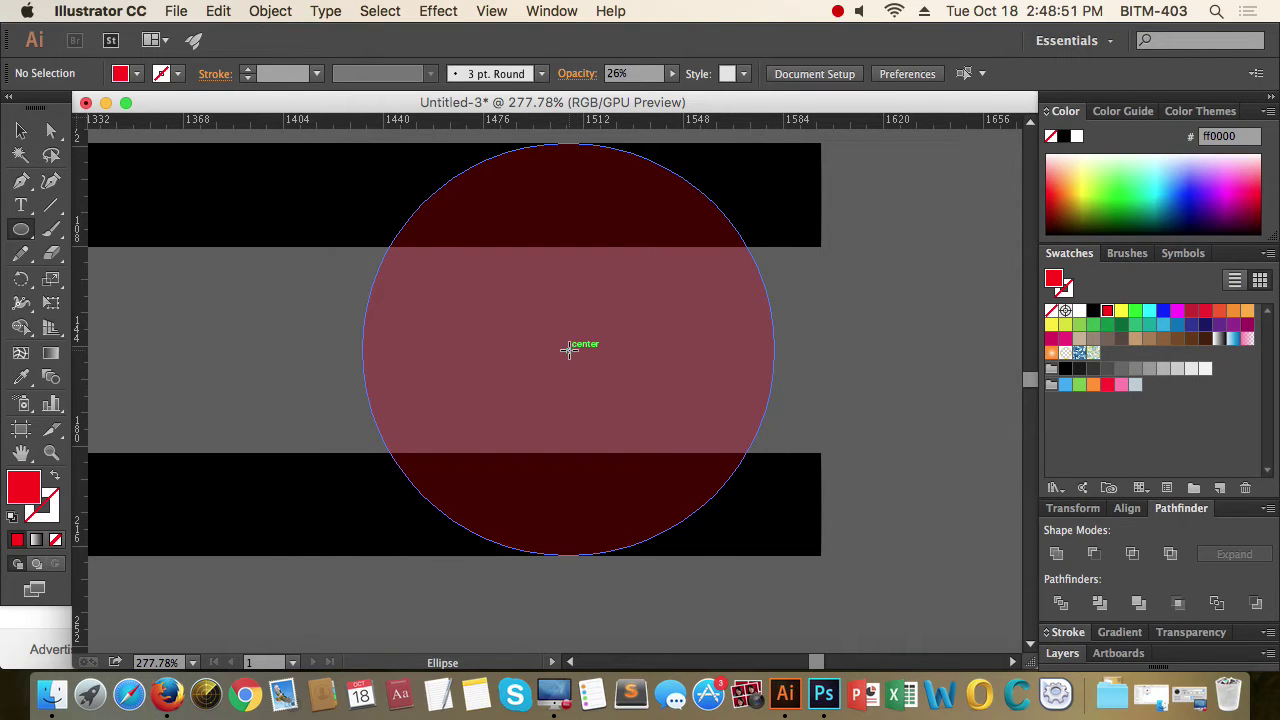
left_click_drag(567, 348, 675, 436)
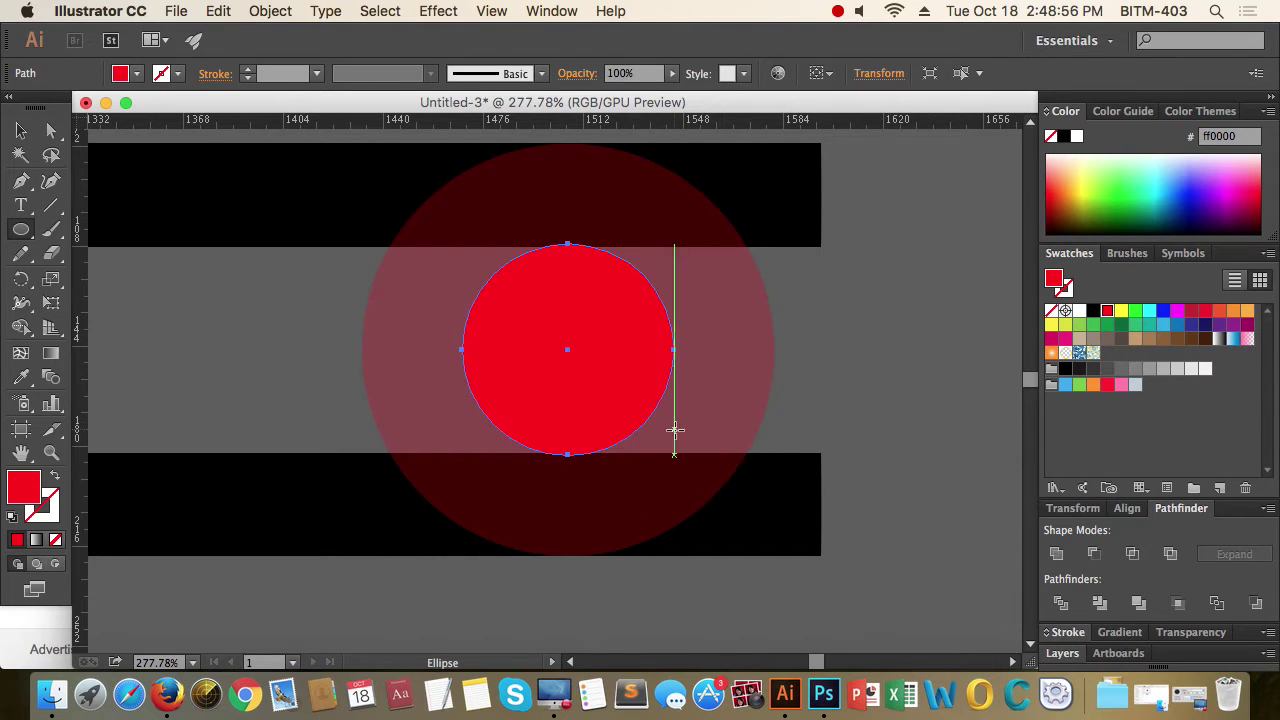
key("v")
left_click(930, 370)
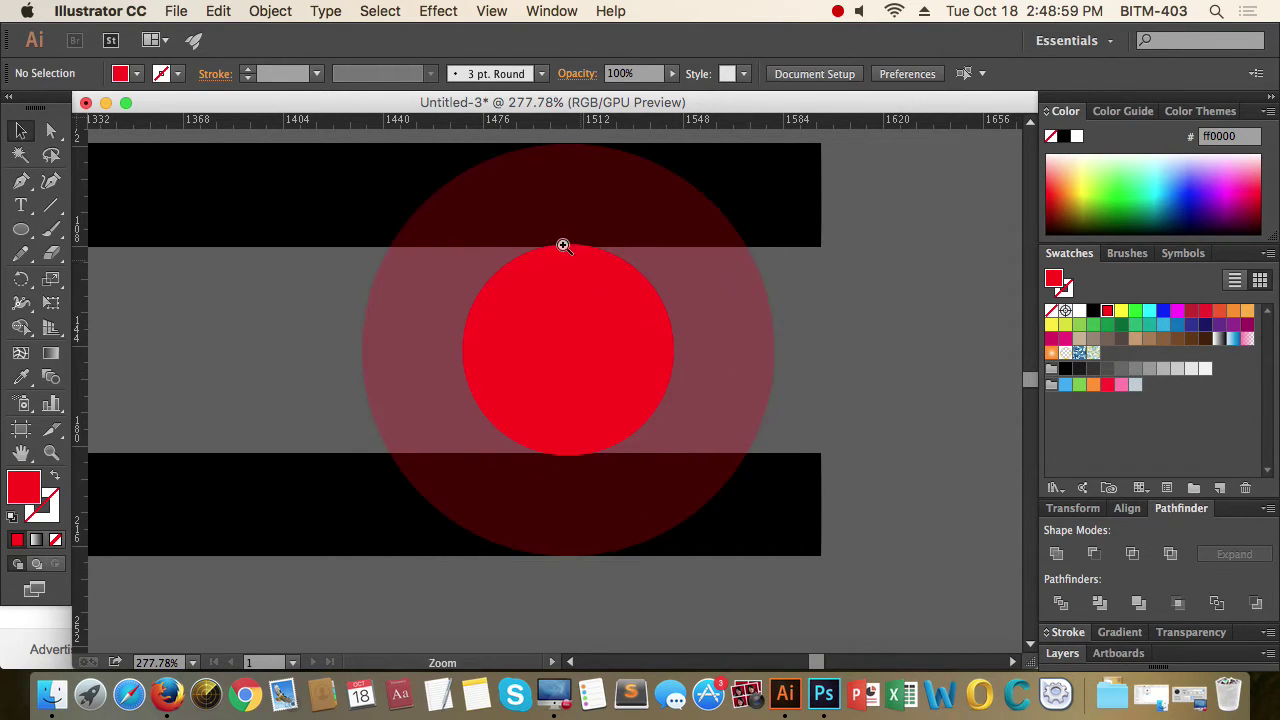
Resize the inner circle so its top point meets the upper bar's lower edge
left_click_drag(563, 245, 934, 334)
left_click_drag(631, 303, 913, 318)
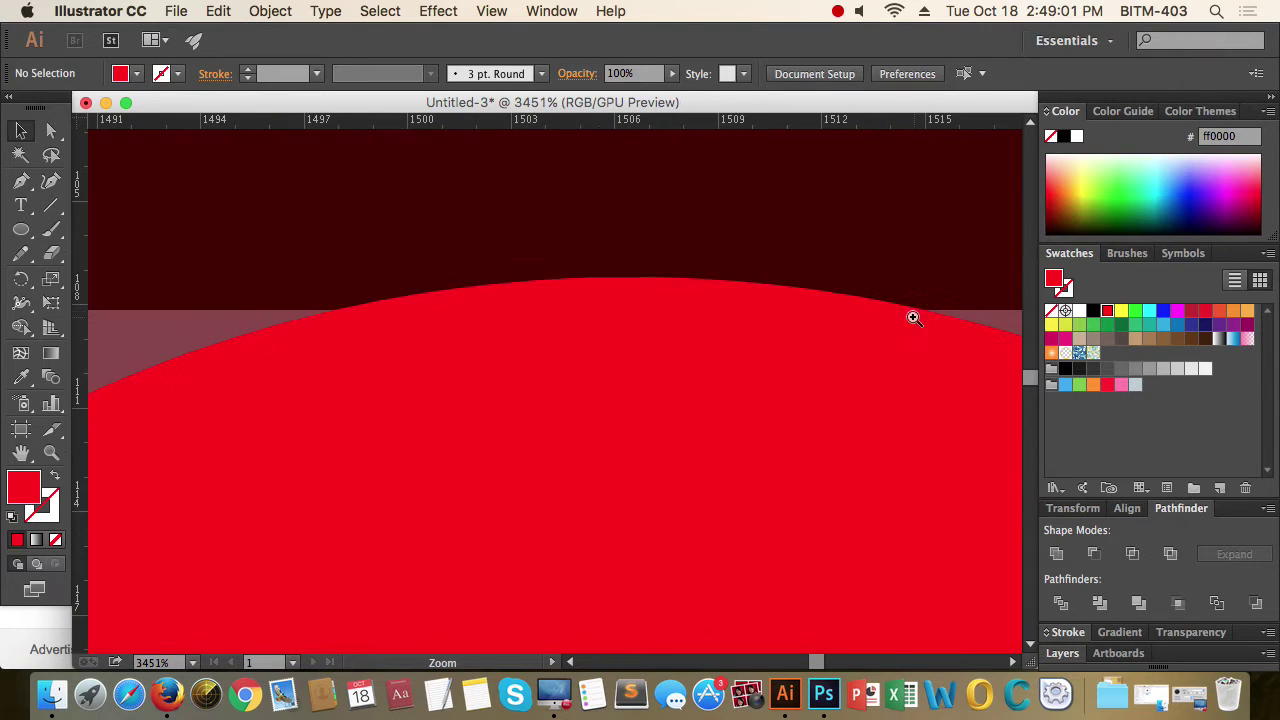
left_click(647, 308)
left_click_drag(630, 278, 634, 309)
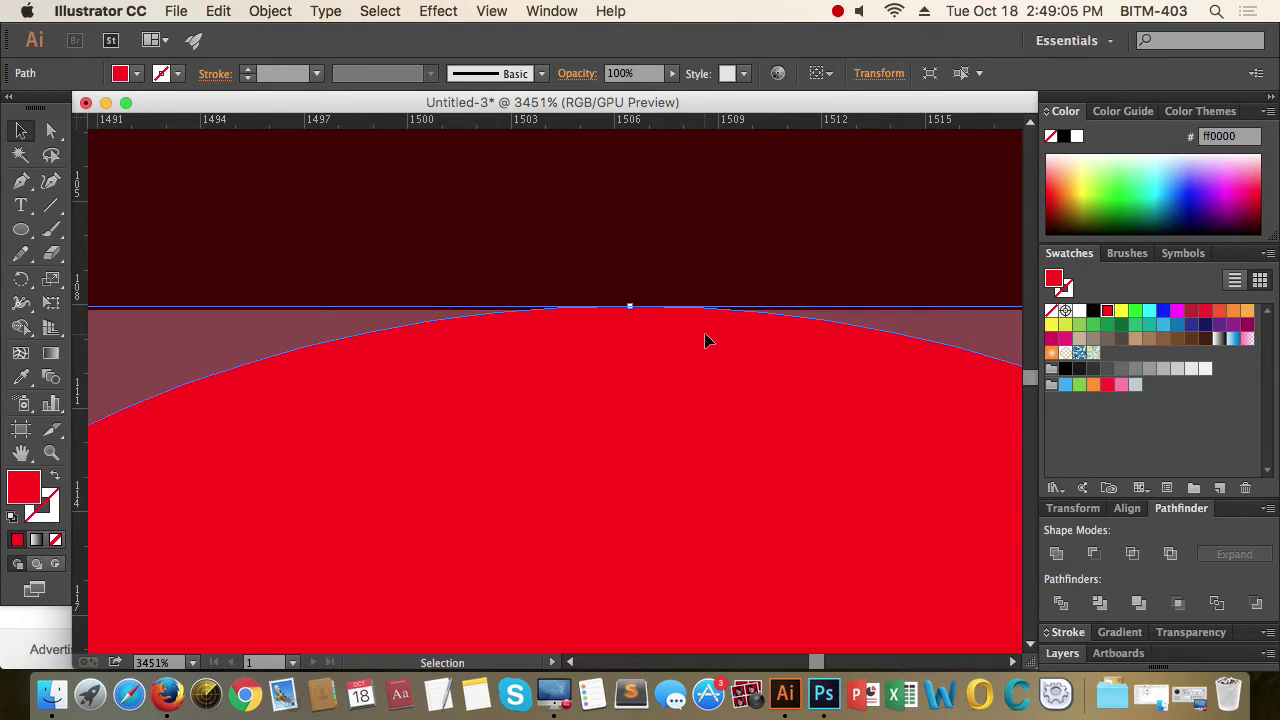
Resize the inner circle so its bottom point meets the lower bar's upper edge
key("a")
left_click_drag(738, 297, 369, 366)
left_click_drag(665, 305, 370, 366)
left_click_drag(554, 349, 424, 380)
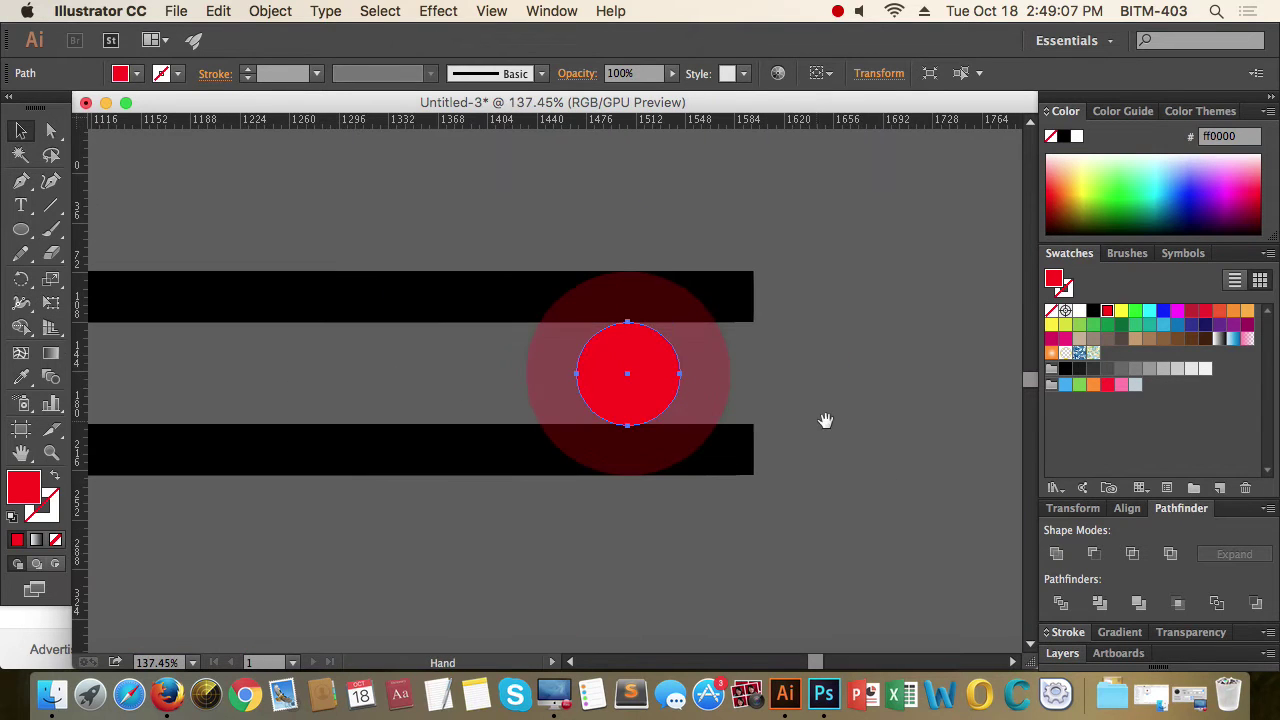
left_click_drag(826, 423, 771, 316)
left_click_drag(674, 337, 806, 363)
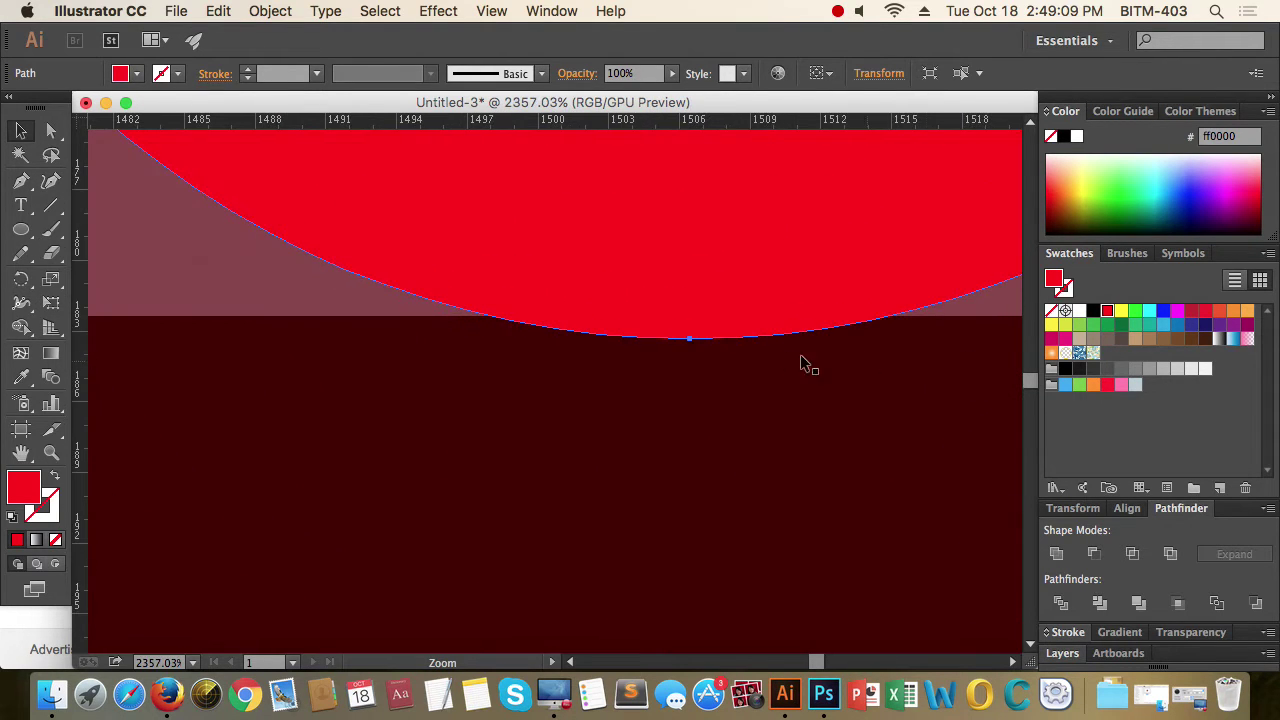
left_click(690, 338, "shift")
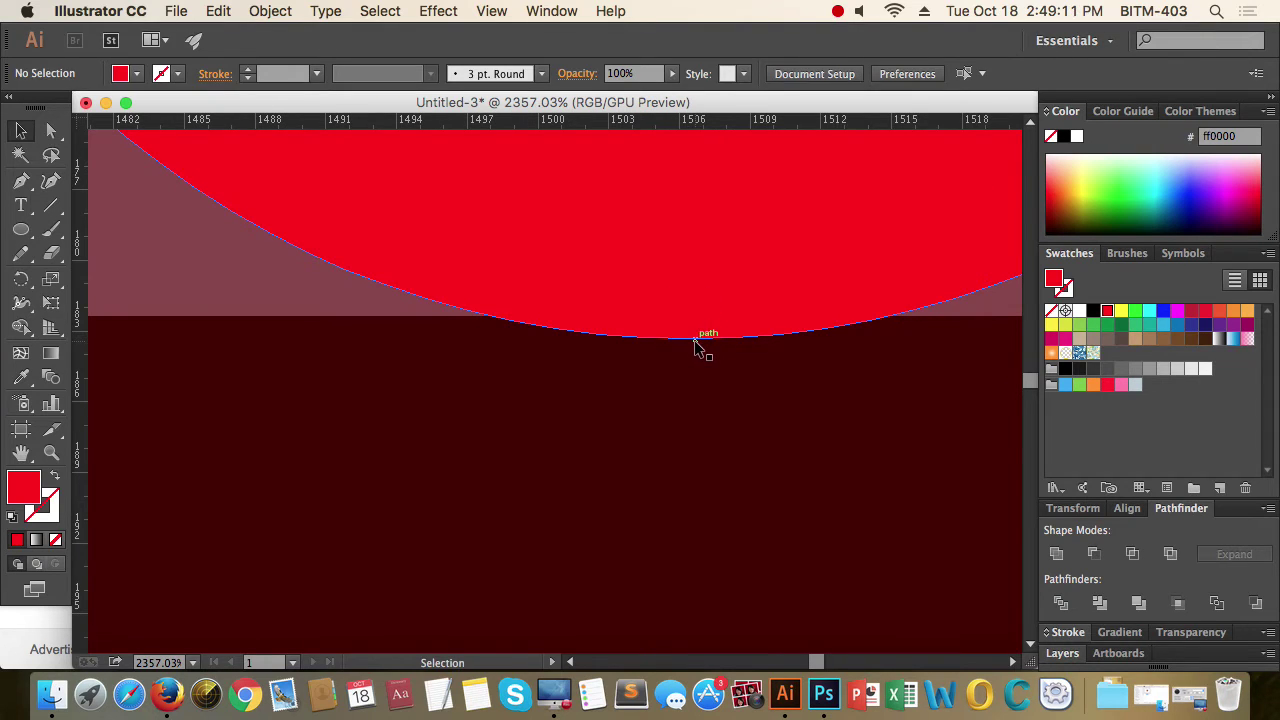
left_click(731, 330)
left_click(697, 343, "shift")
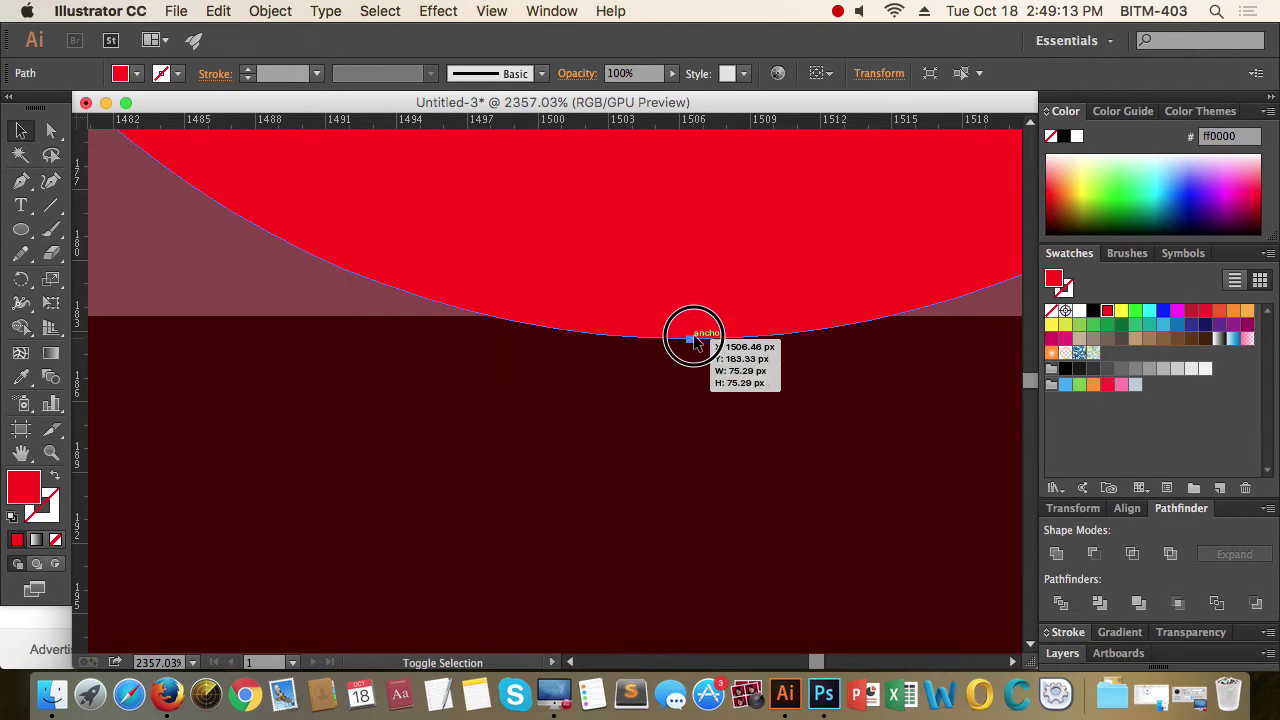
left_click_drag(697, 343, 692, 321)
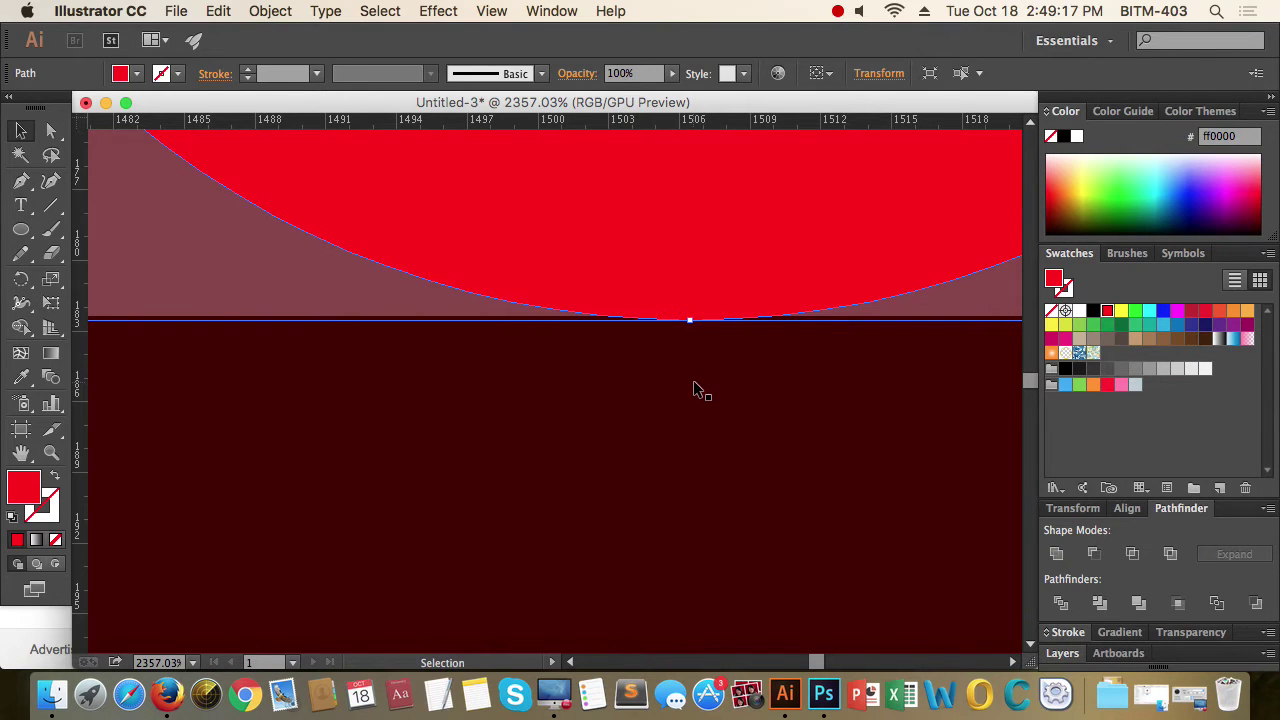
left_click_drag(737, 277, 449, 387)
left_click_drag(738, 372, 734, 469)
left_click(860, 372)
left_click_drag(860, 371, 669, 469)
left_click_drag(735, 371, 926, 386)
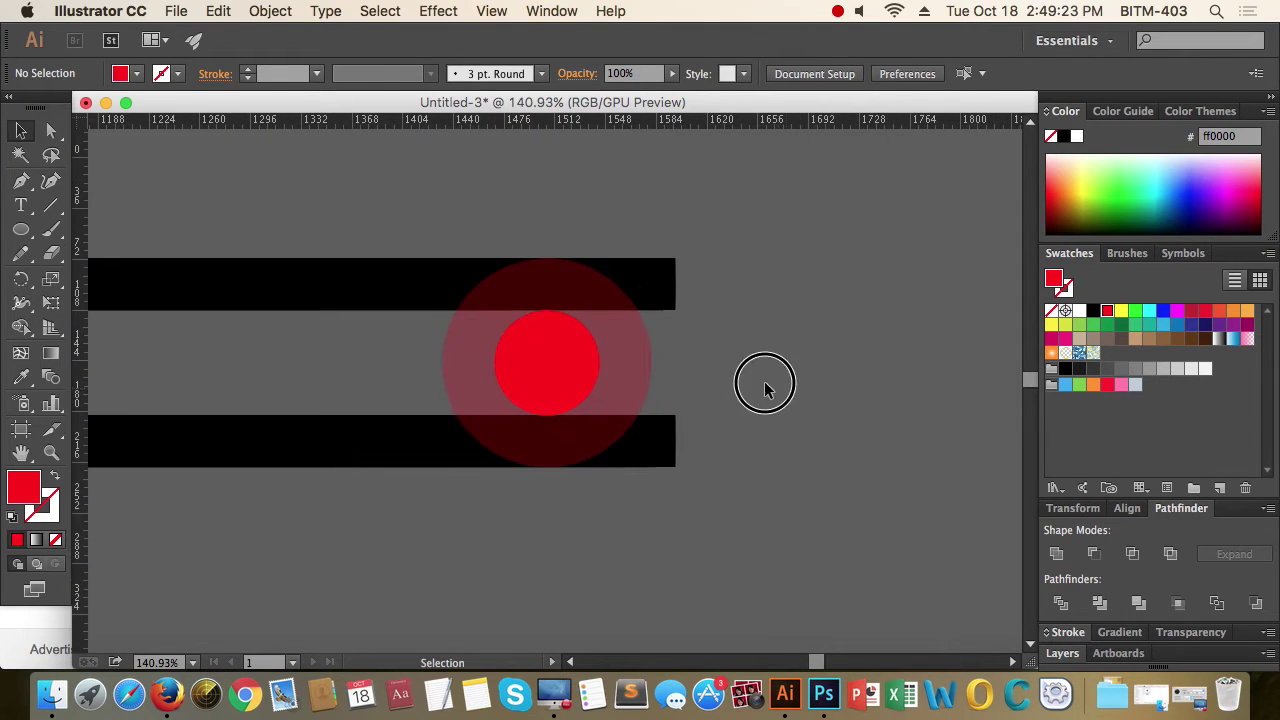
Fill the inner circle with green (00ff00)
left_click(598, 381)
left_click(1136, 312)
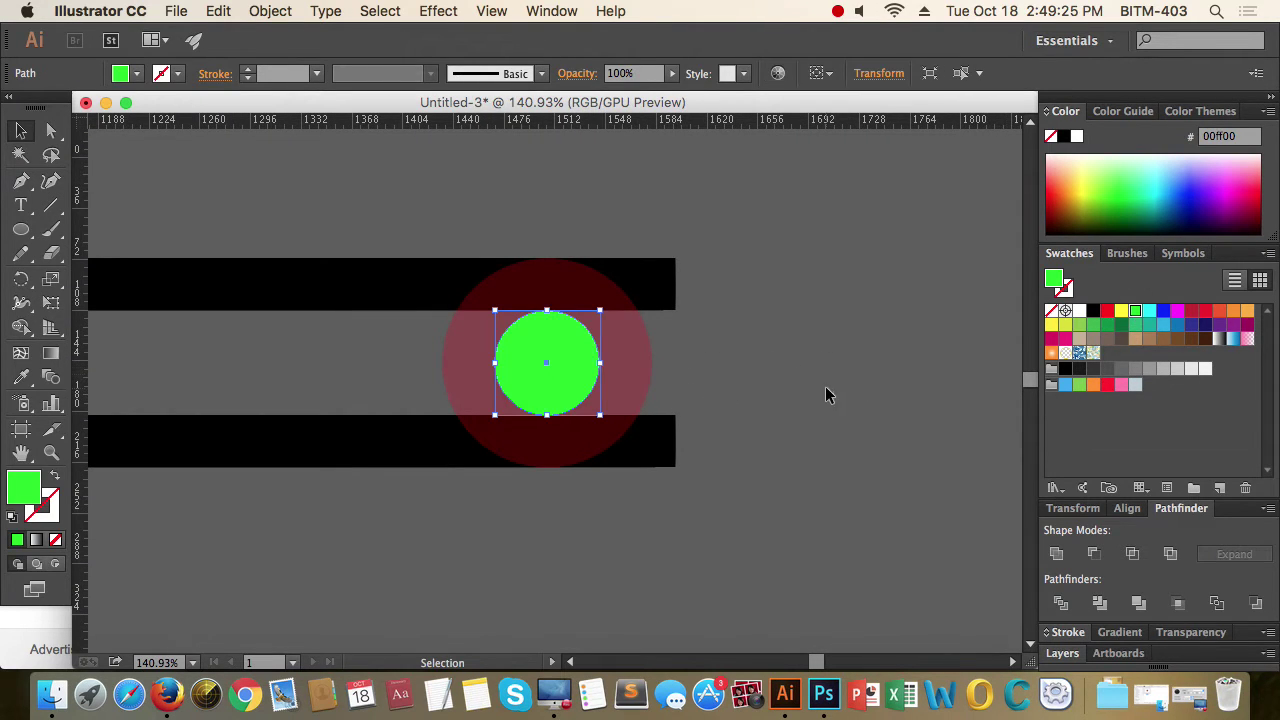
left_click(826, 389)
Set the large red circle's opacity to 100%
left_click(645, 362)
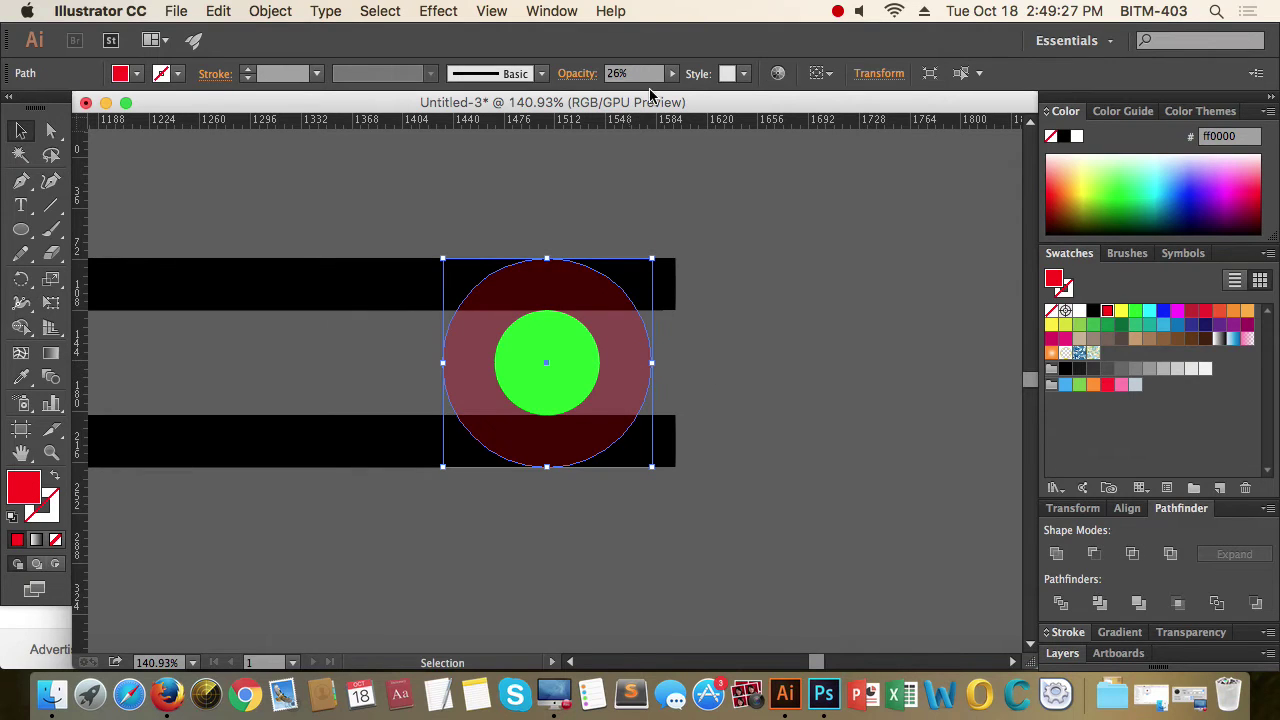
left_click(672, 73)
left_click_drag(612, 95, 690, 108)
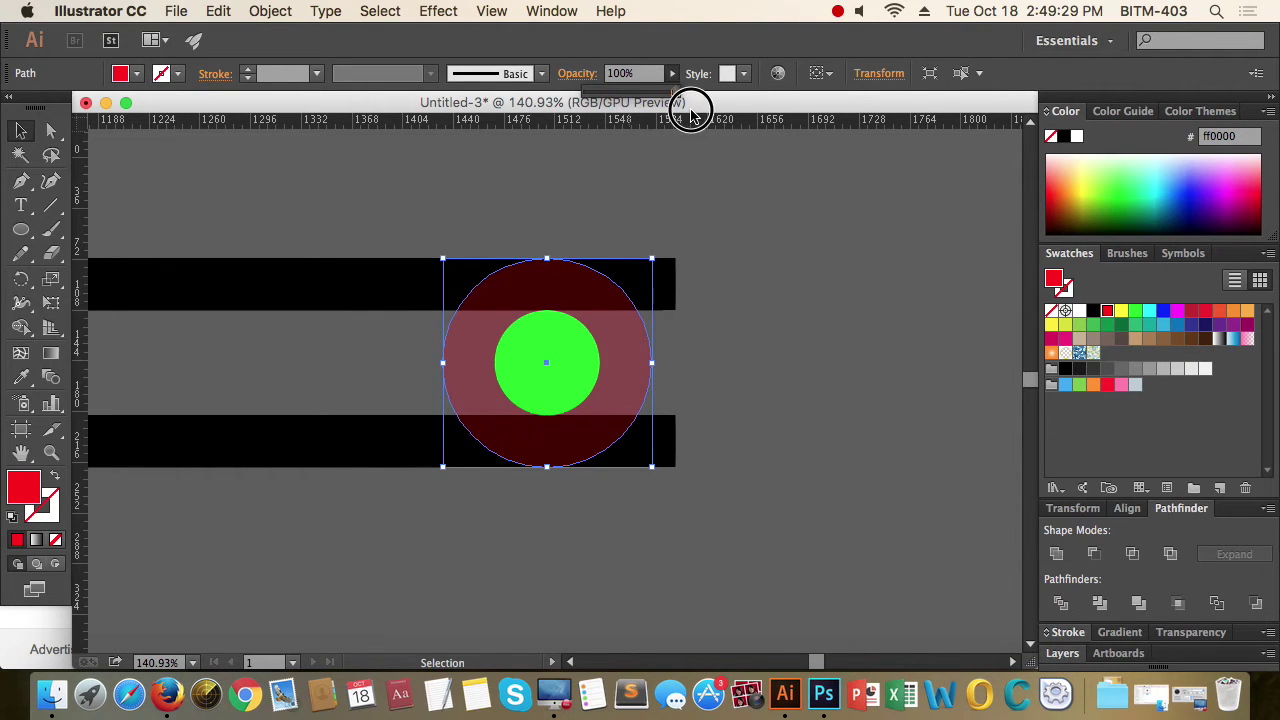
left_click(803, 275)
With Shape Builder, remove the inner circle, the ring's left part between the bars, and the bar ends projecting past the ring
left_click_drag(791, 534, 391, 277)
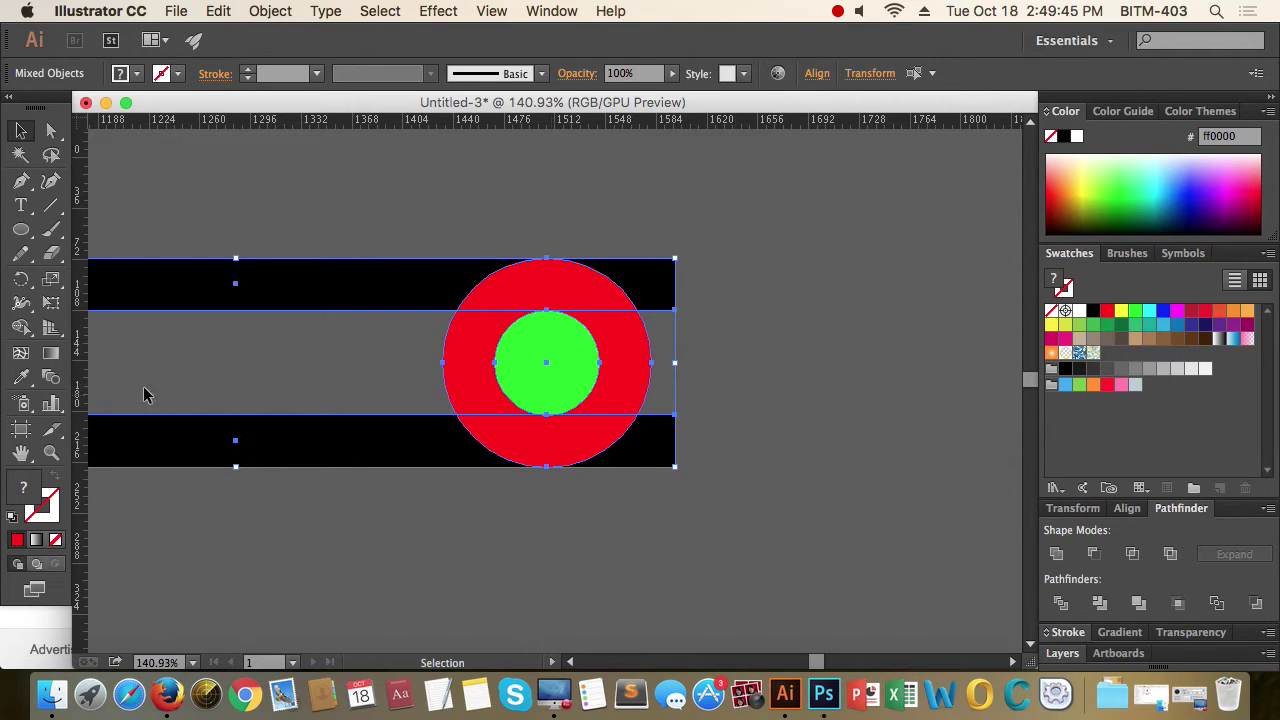
left_click(21, 330)
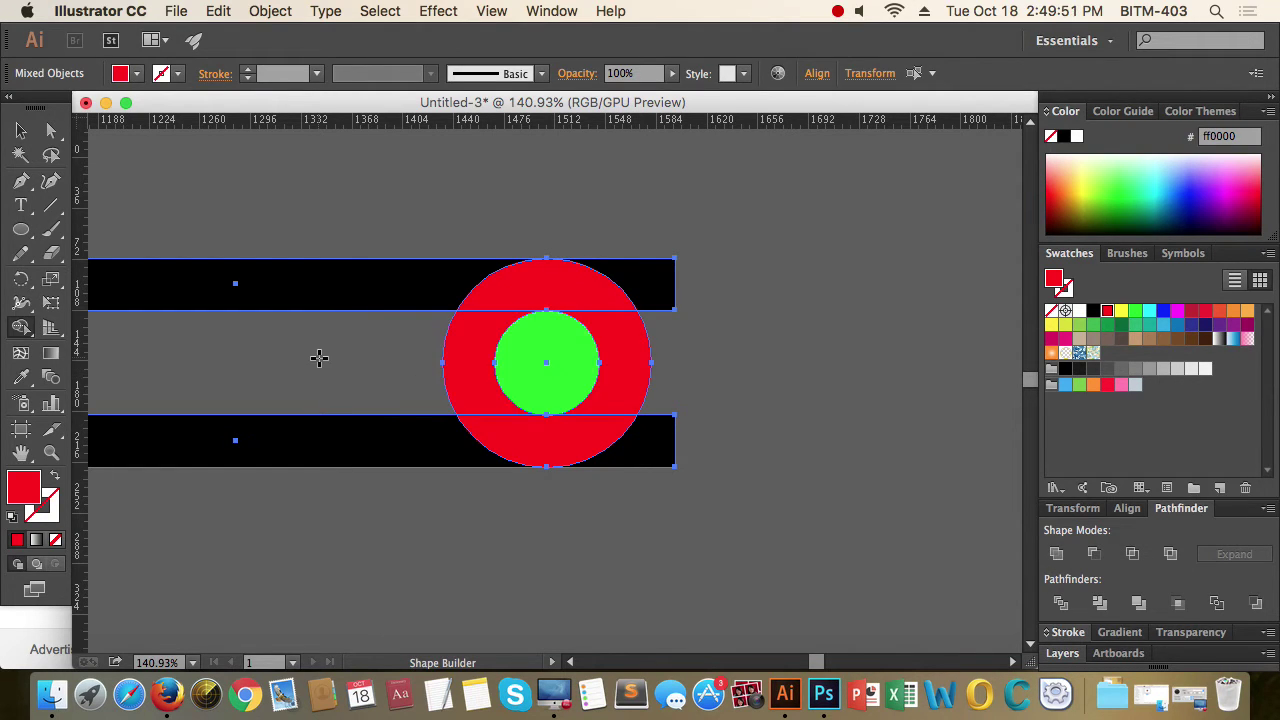
left_click_drag(318, 357, 548, 379)
left_click(675, 270, "alt")
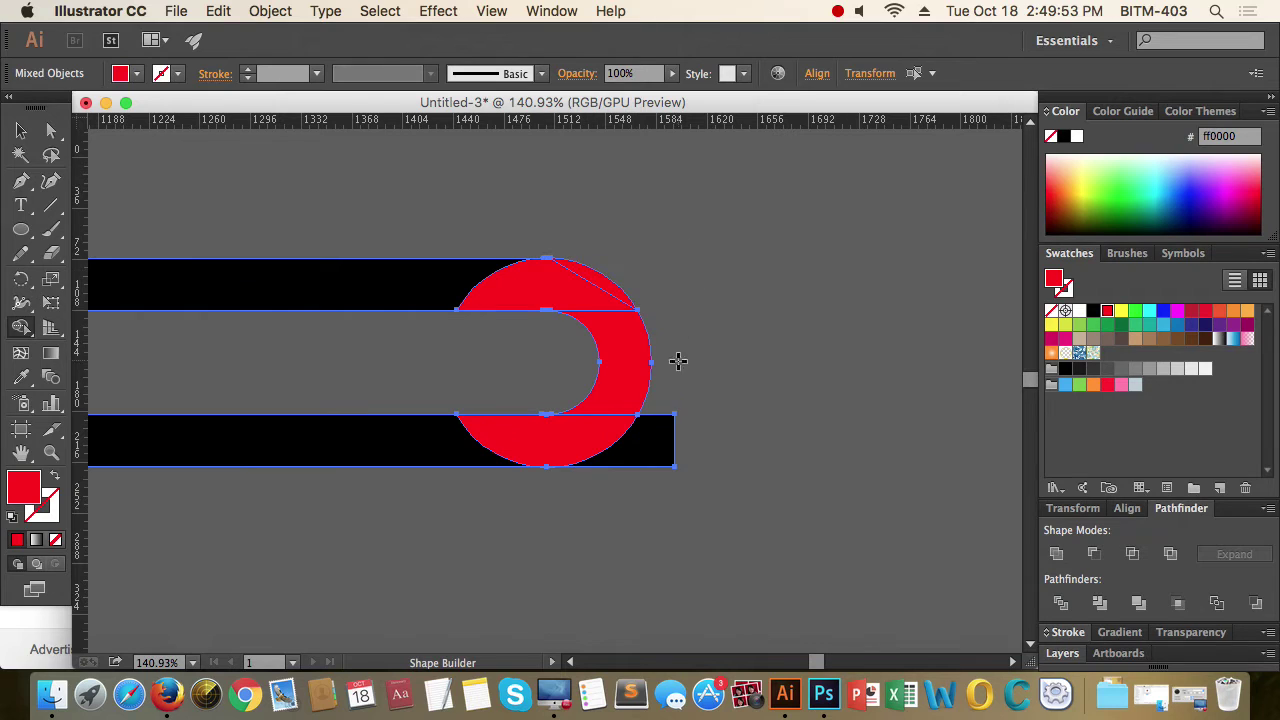
left_click(654, 423, "alt")
left_click(20, 130)
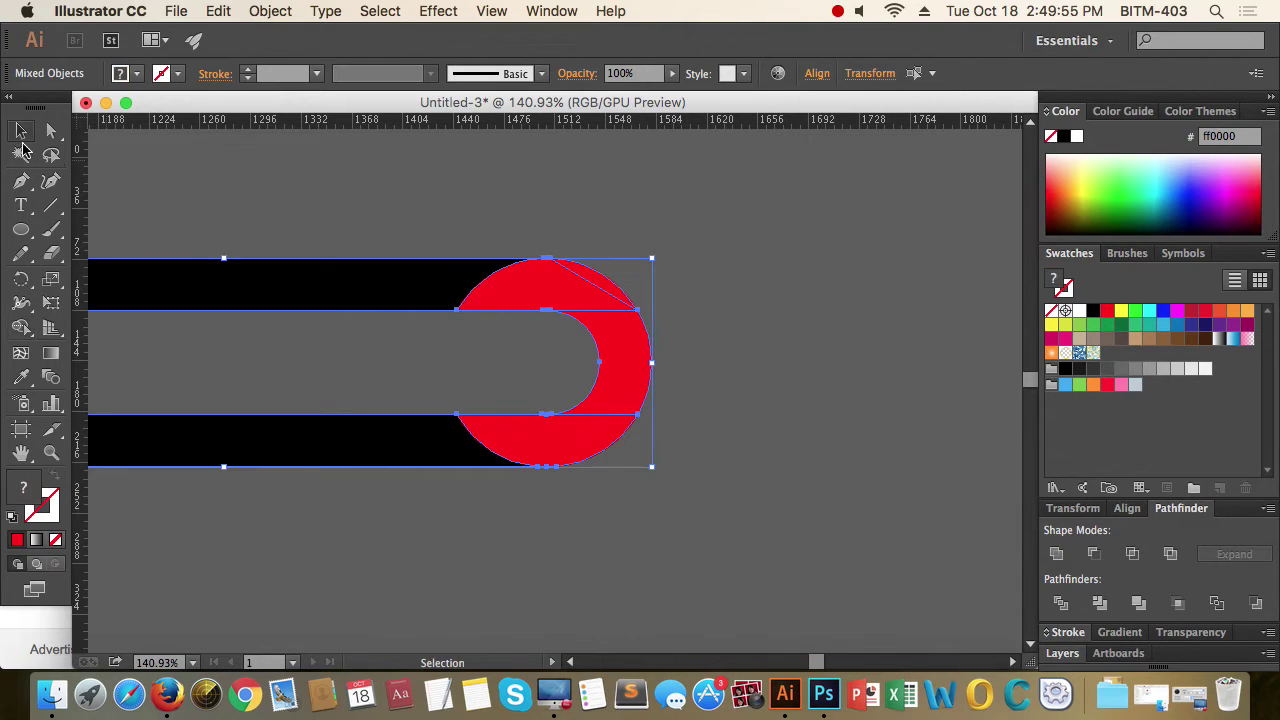
Unite the two bars and the curved ring pieces into one shape and fill it black
left_click_drag(432, 194, 750, 558)
left_click(1058, 562)
left_click(840, 507)
left_click(614, 334)
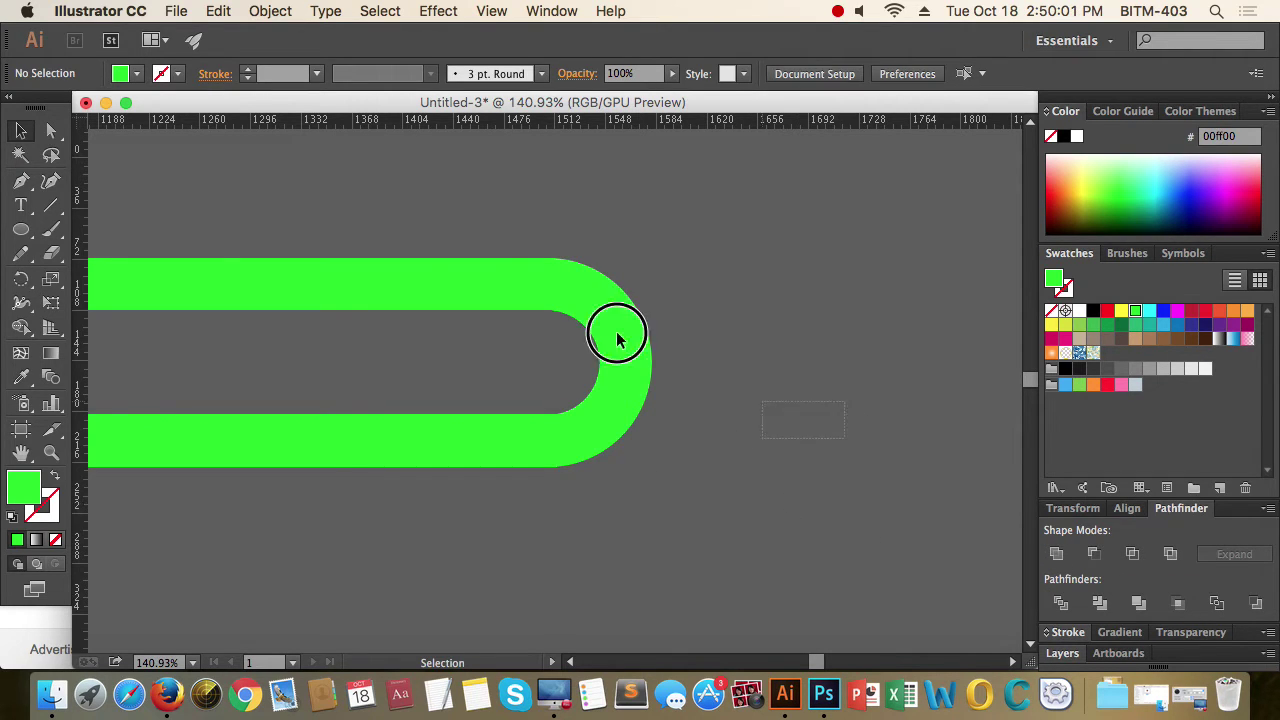
left_click(1094, 312)
left_click(846, 387)
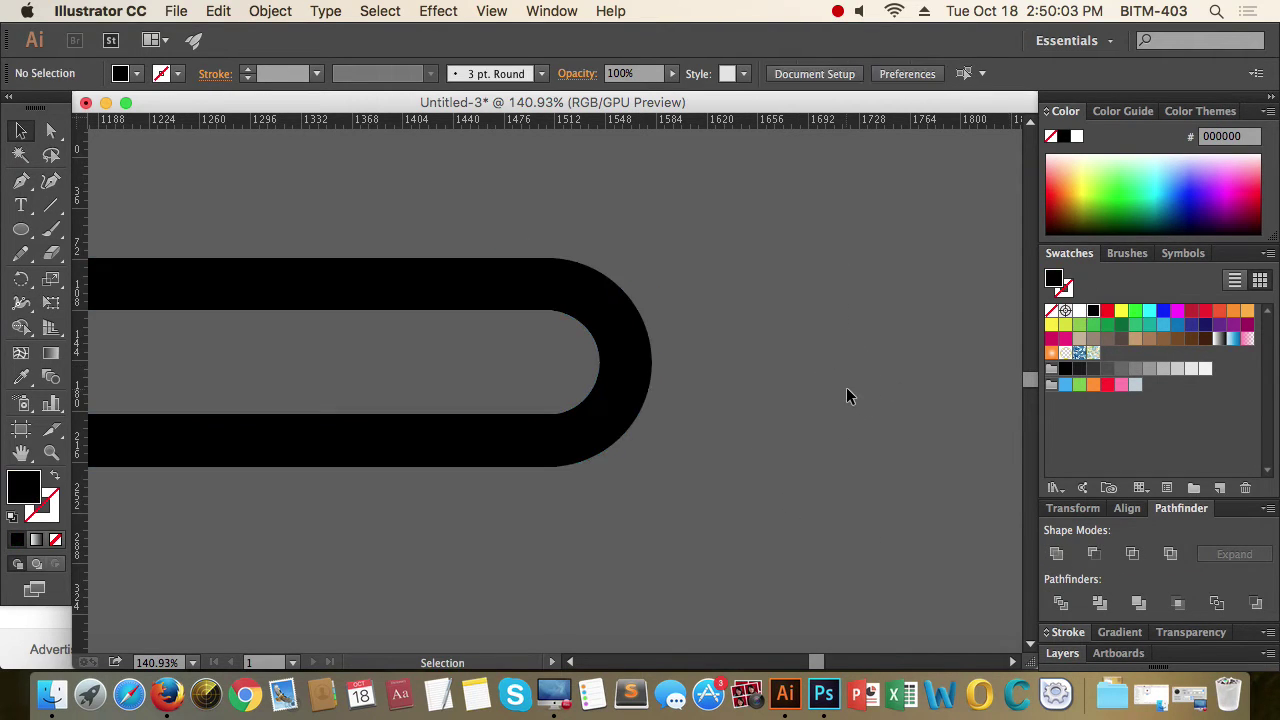
Inspect the black shape's rounded end up close and within the overall layout
key("z")
left_click_drag(720, 423, 474, 426)
key("space")
left_click_drag(822, 420, 675, 439)
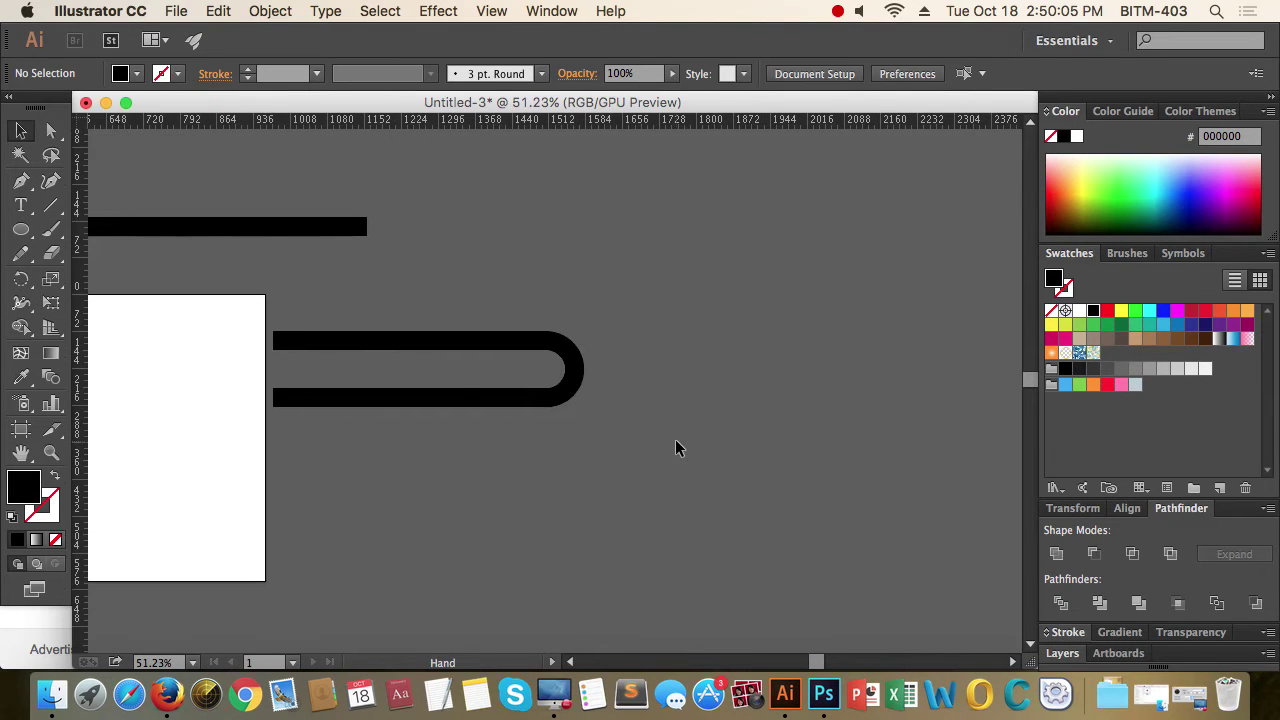
key("super+space")
left_click_drag(469, 393, 858, 430)
key("space")
left_click_drag(897, 506, 747, 498)
key("super+space")
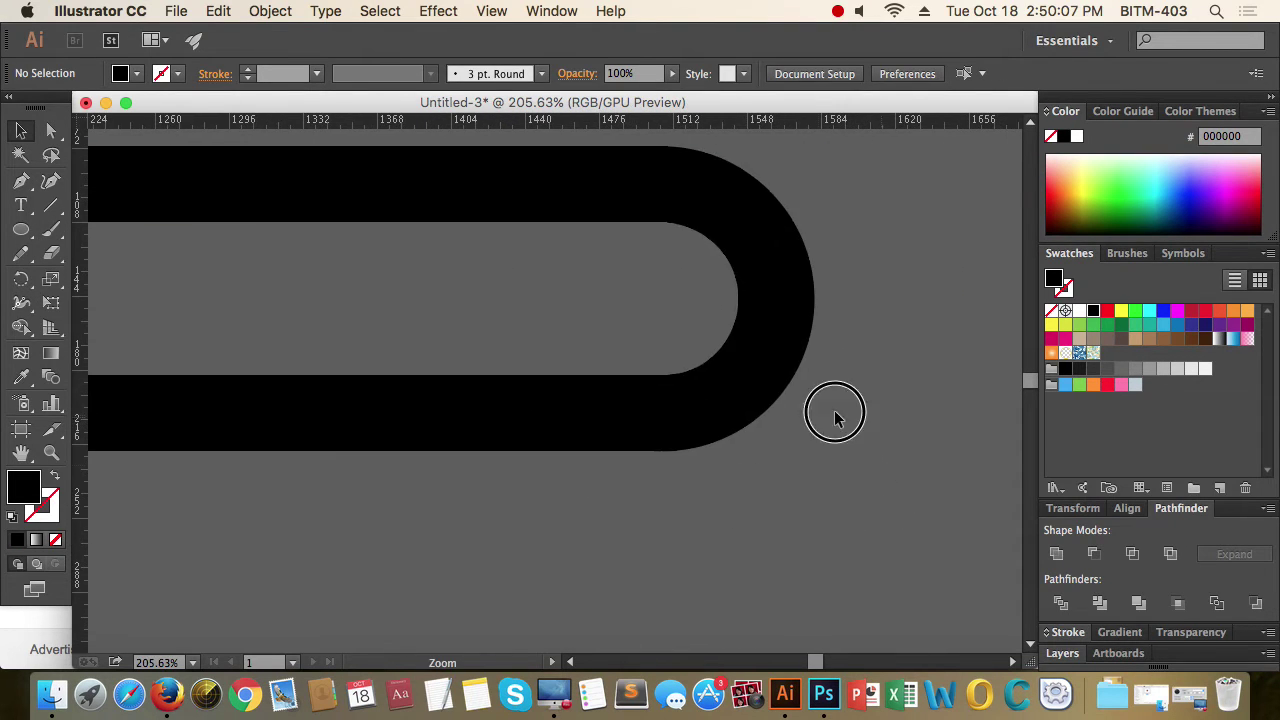
left_click_drag(835, 412, 470, 425)
key("space")
left_click_drag(832, 460, 619, 447)
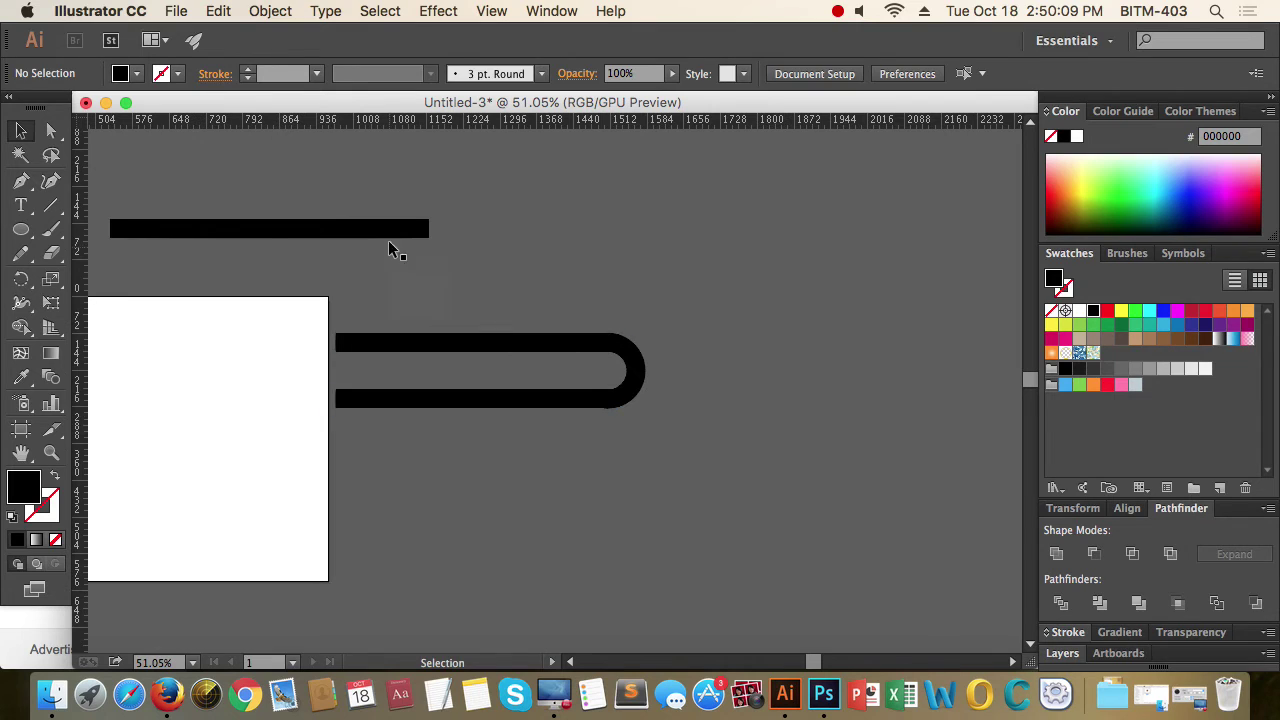
Place a copy of the separate black bar below the U shape and fill it with red (ff0000)
left_click_drag(404, 228, 660, 492)
left_click(1107, 311)
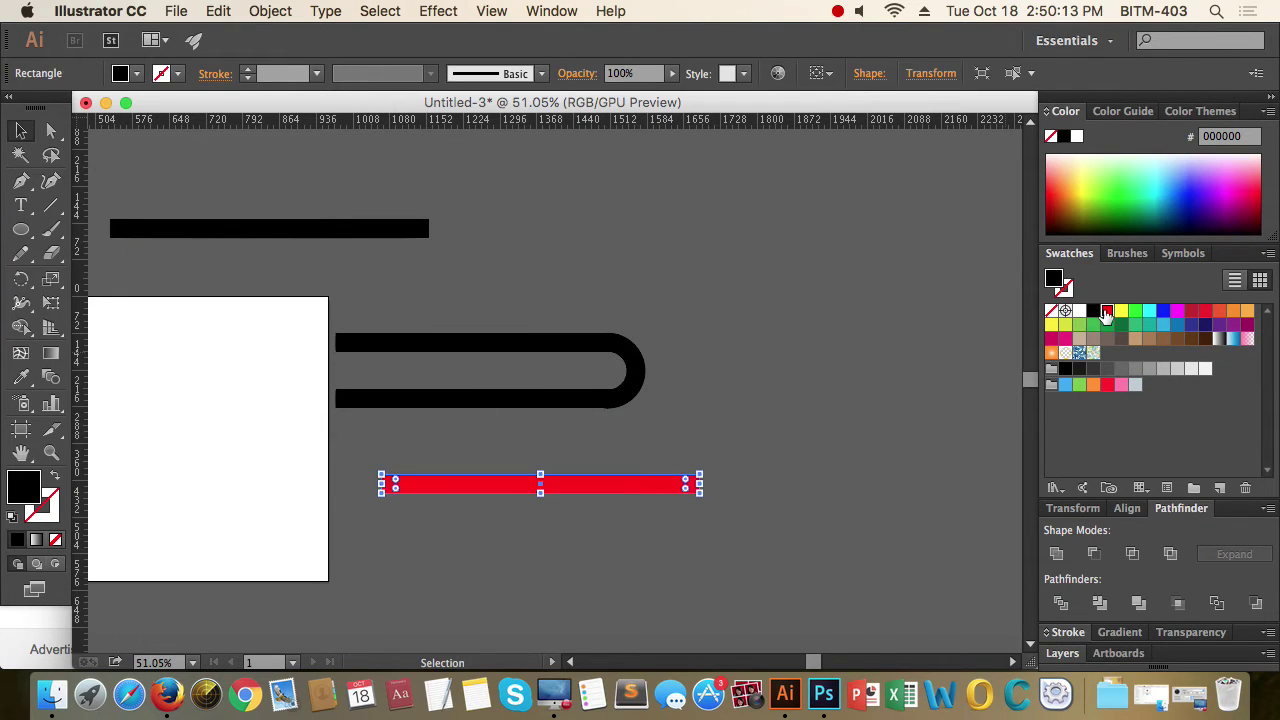
left_click(717, 460)
Try rotating the red bar by -40° about its centre
left_click(605, 480)
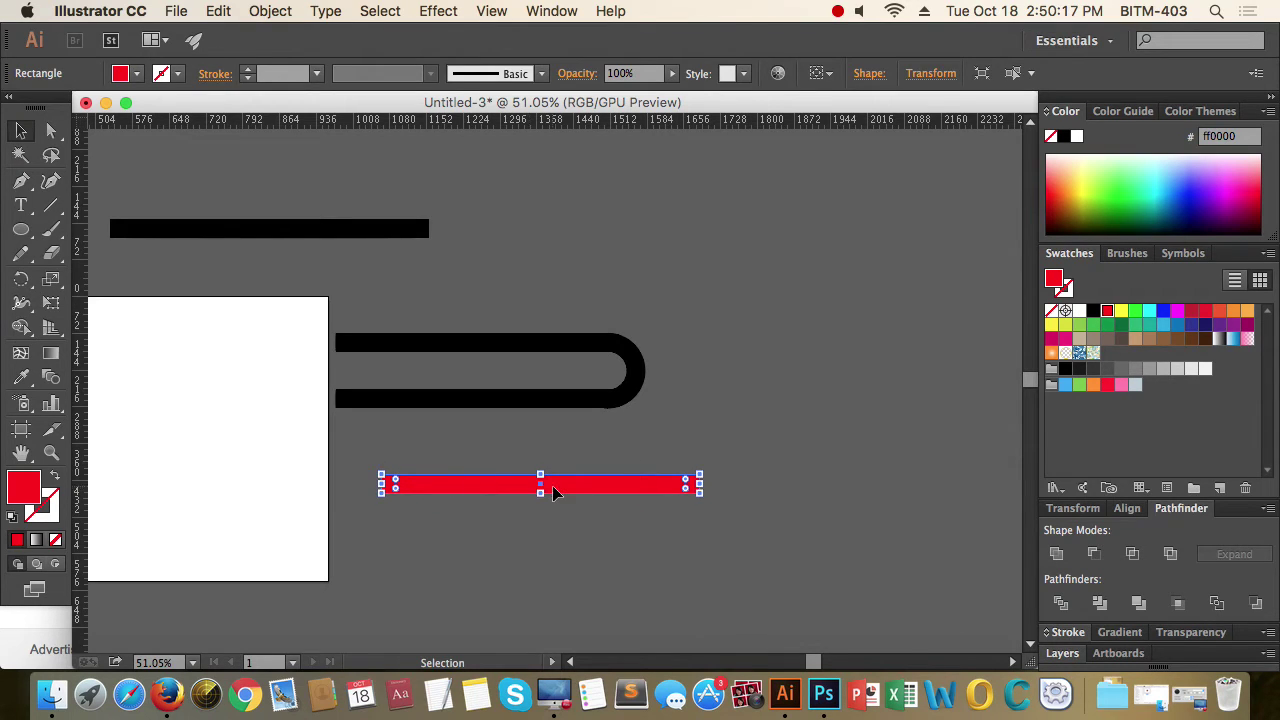
key("r")
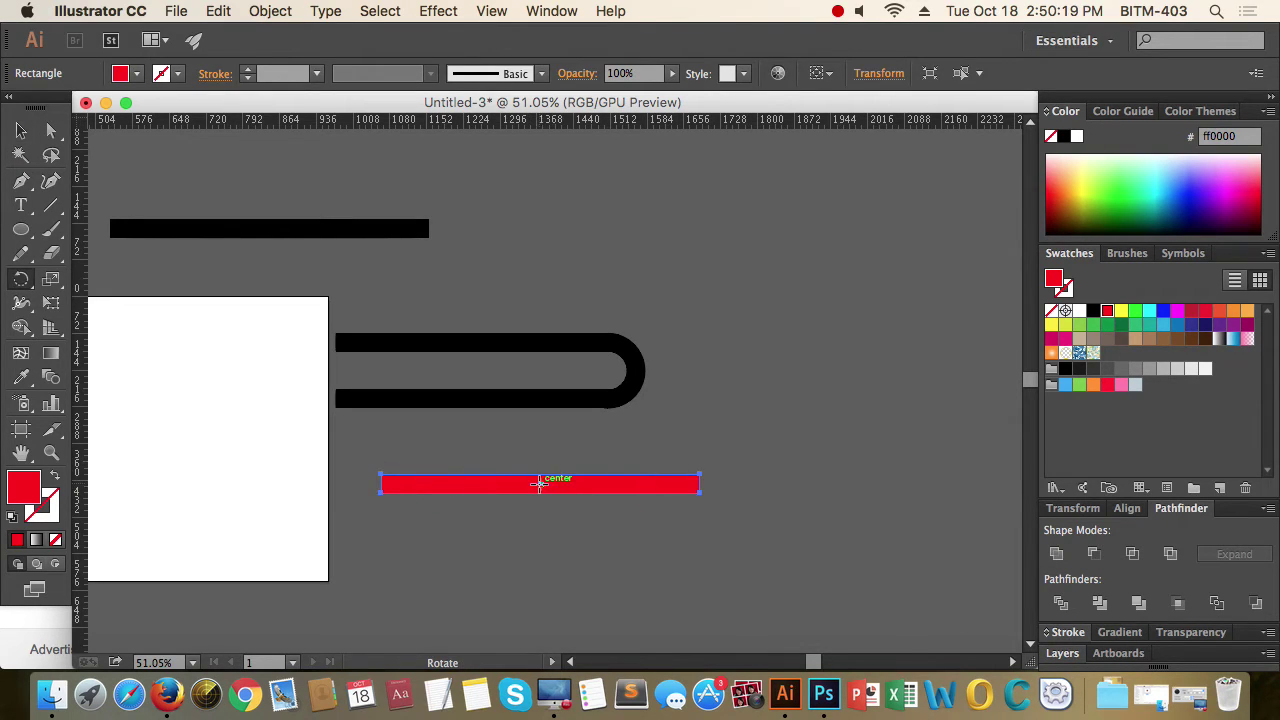
left_click(540, 484)
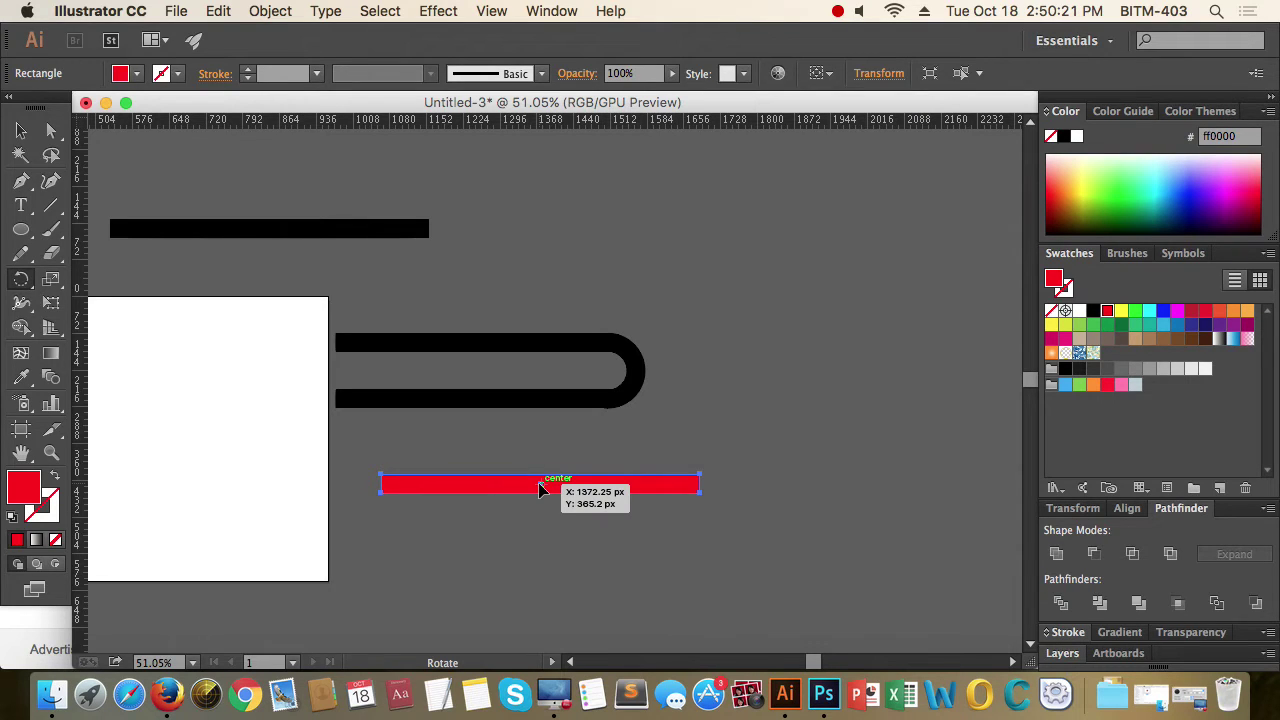
left_click(540, 490, "alt")
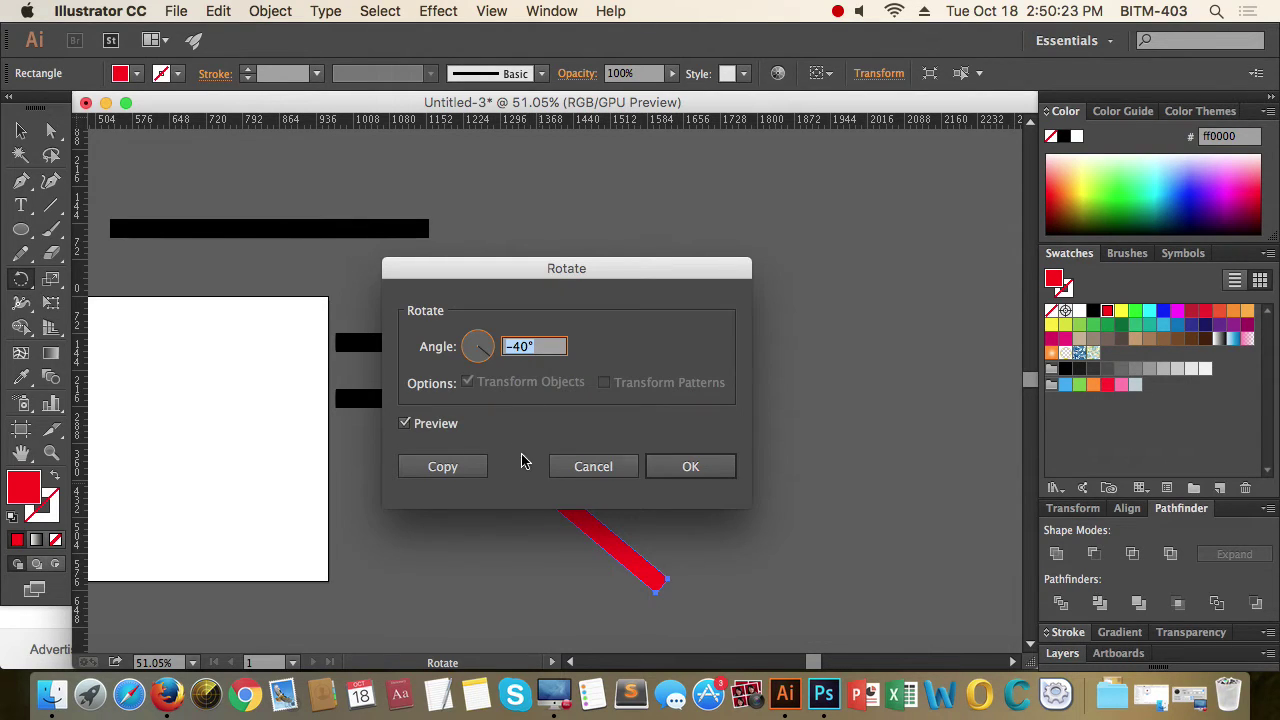
left_click(690, 467)
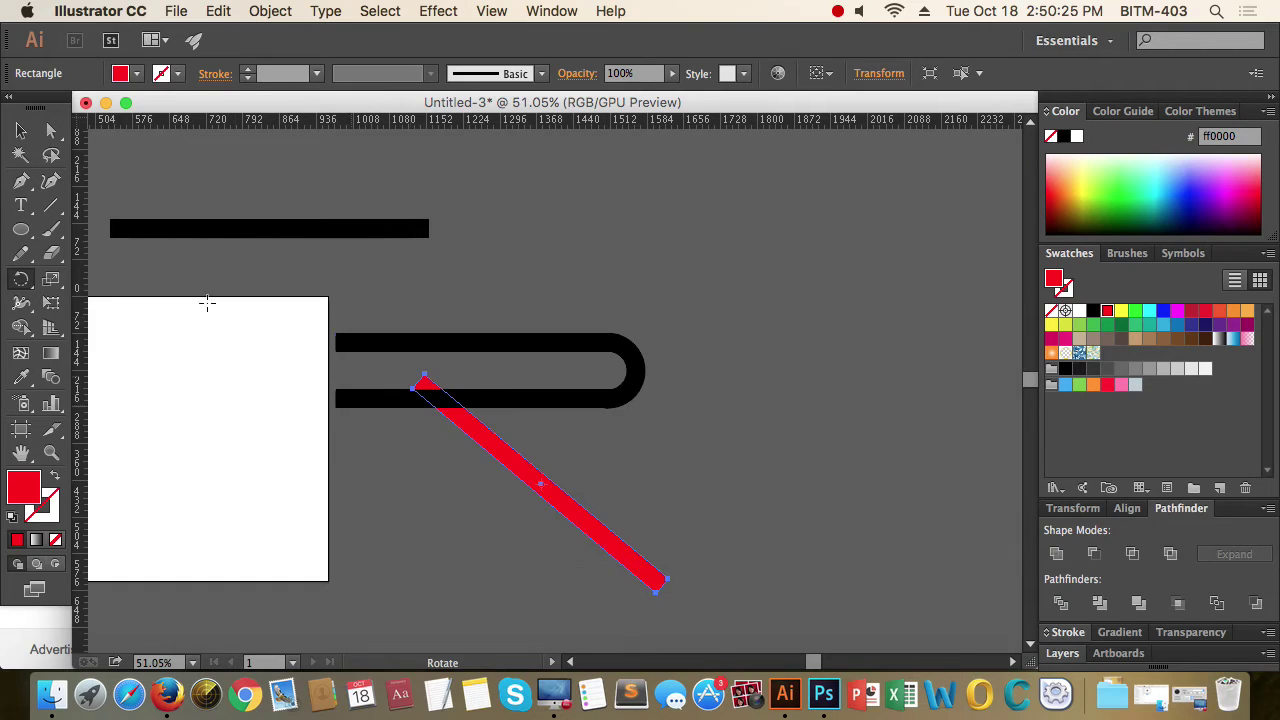
key("v")
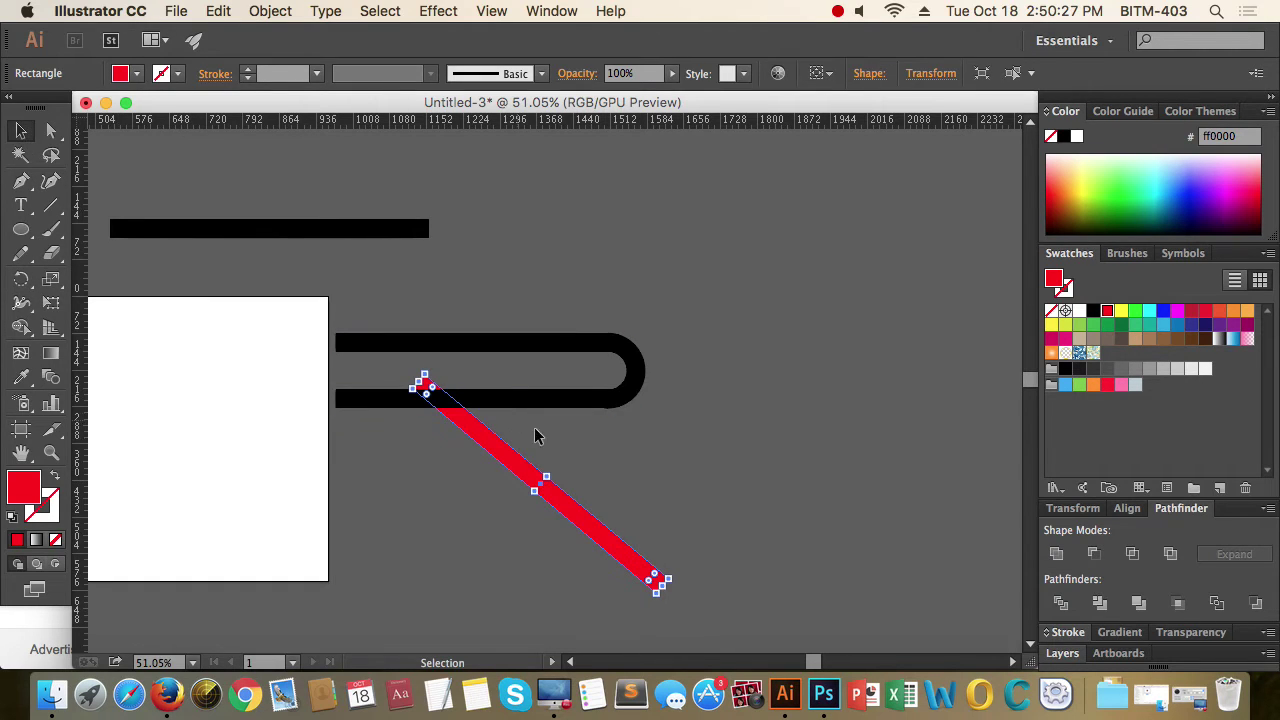
key("a")
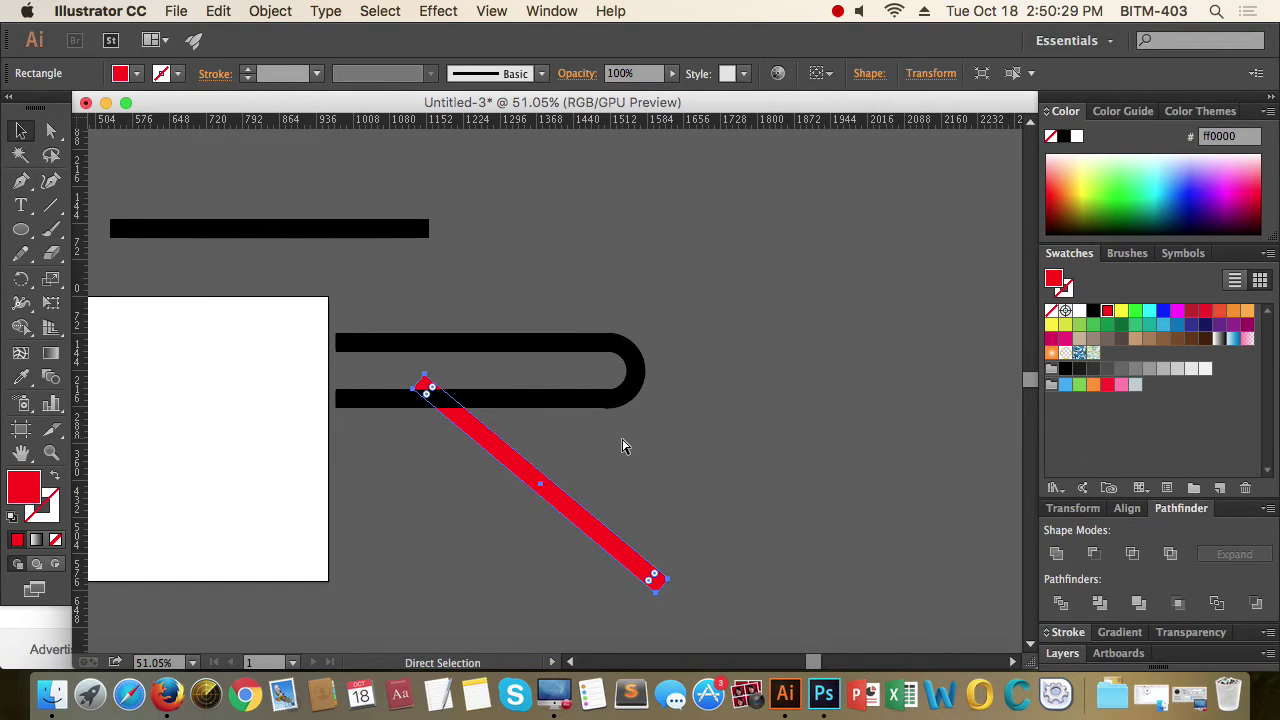
key("super+z")
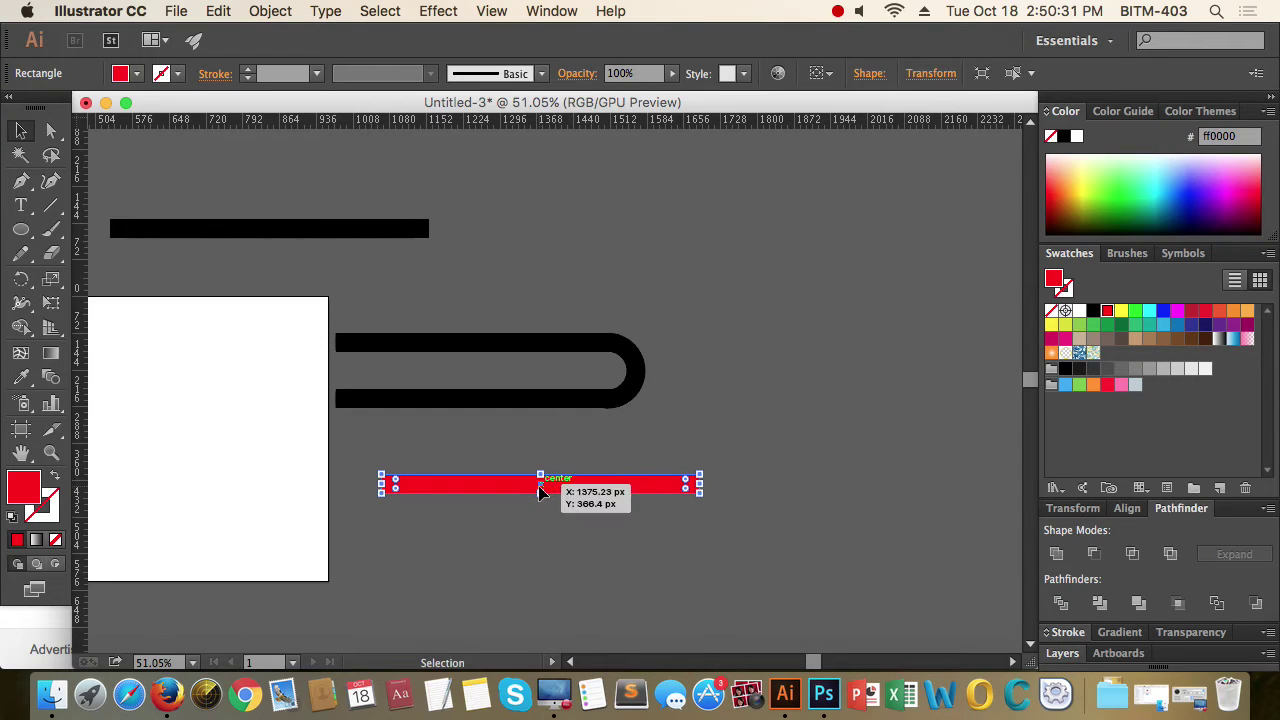
Rotate the red bar clockwise about its centre to a diagonal slightly steeper than 45°, after trying -37° and -45°
key("r")
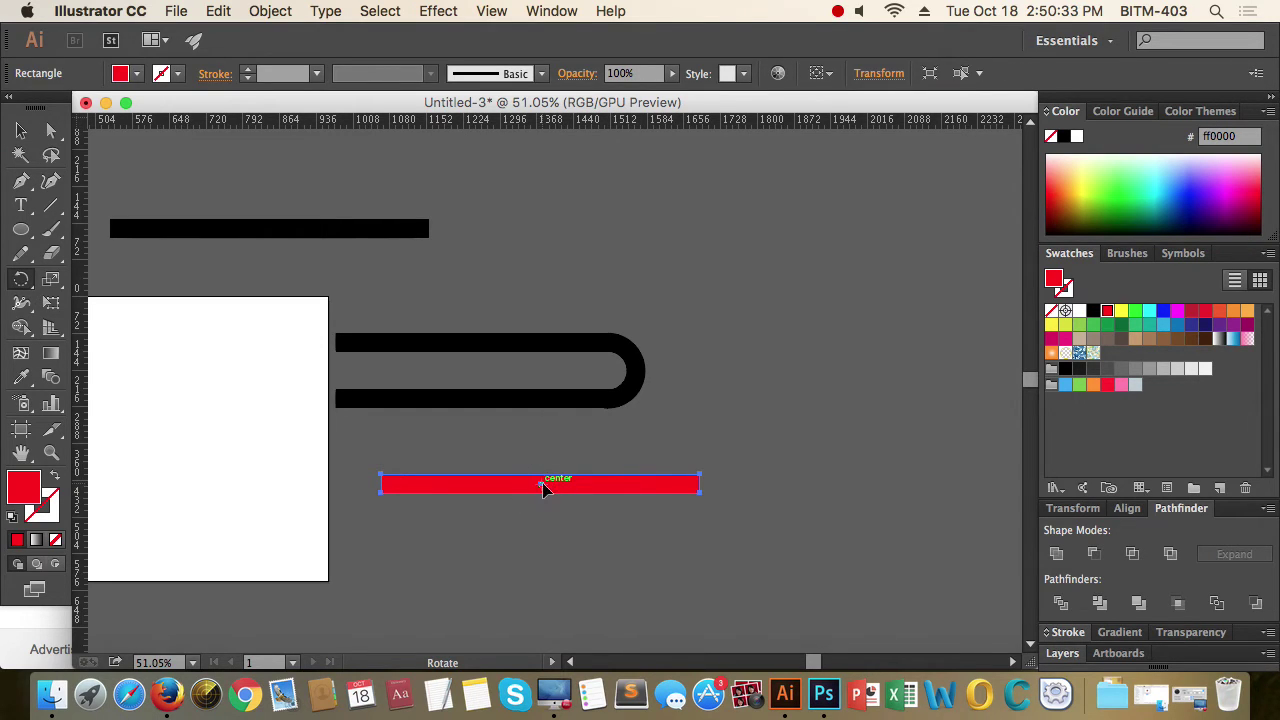
left_click(543, 485, "alt")
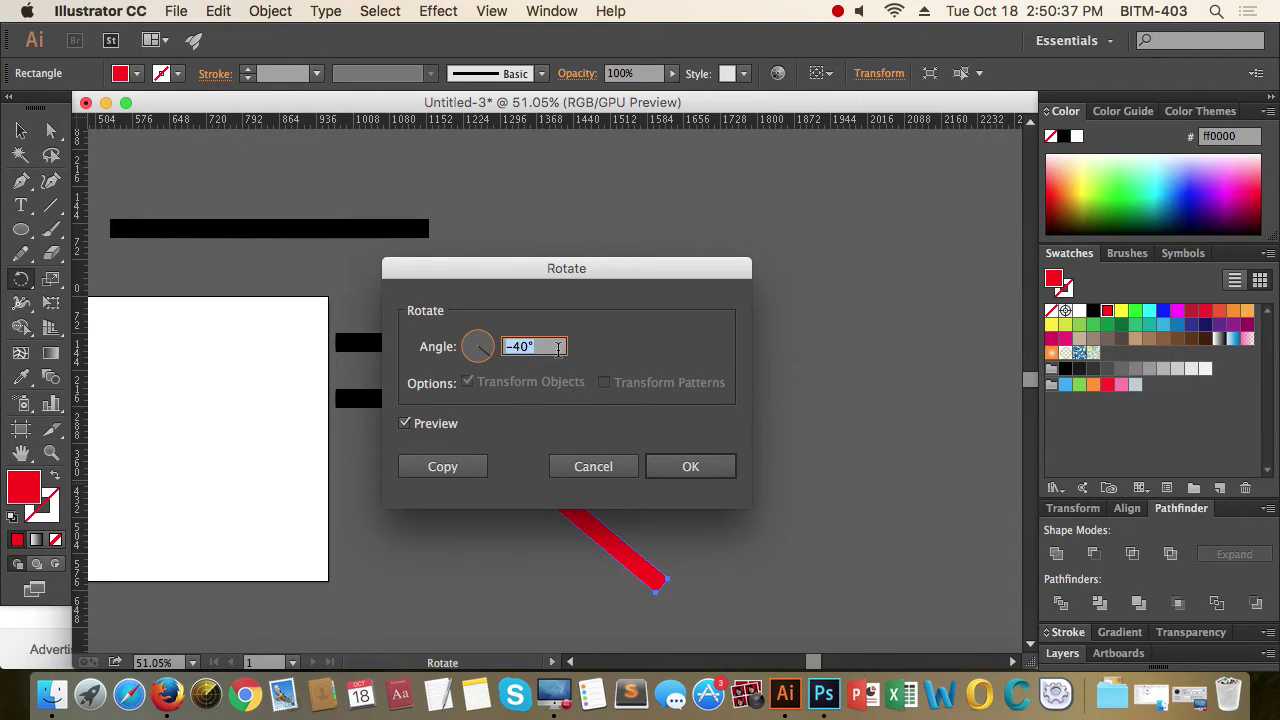
type("-37")
left_click(405, 423)
left_click(543, 347)
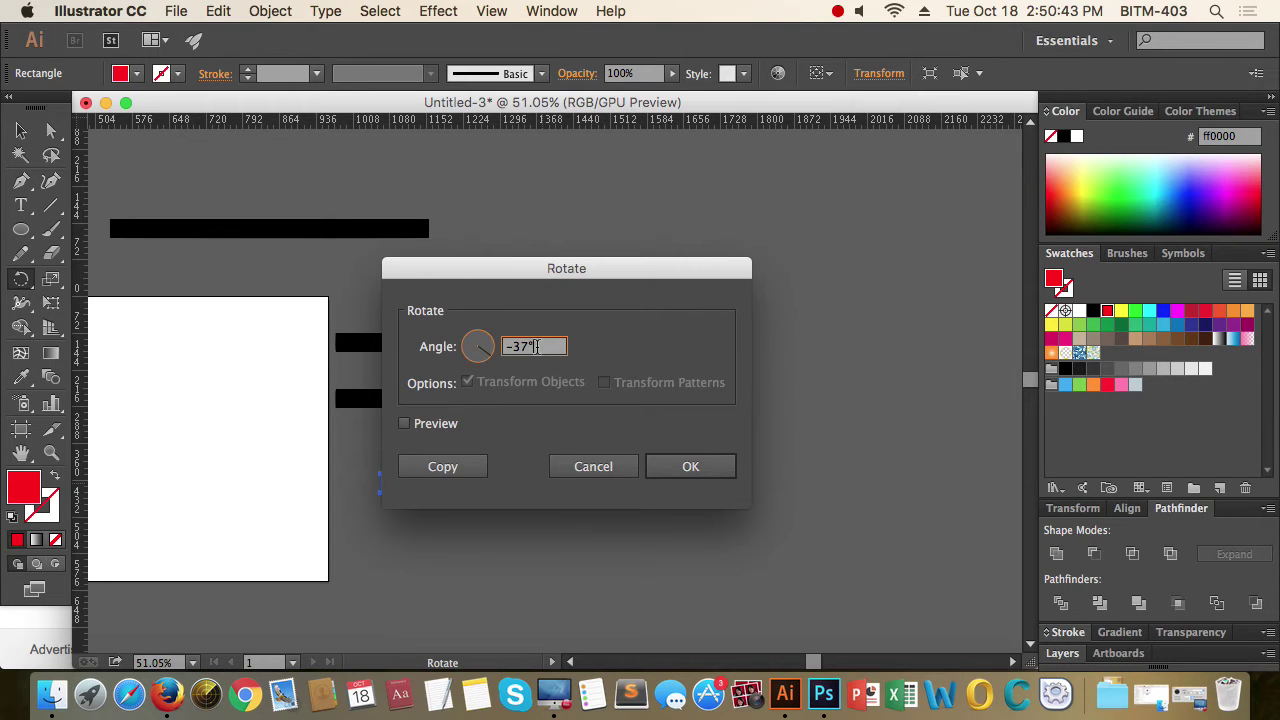
left_click_drag(536, 347, 501, 347)
type("-45")
left_click(405, 423)
left_click_drag(640, 285, 724, 247)
left_click(617, 316)
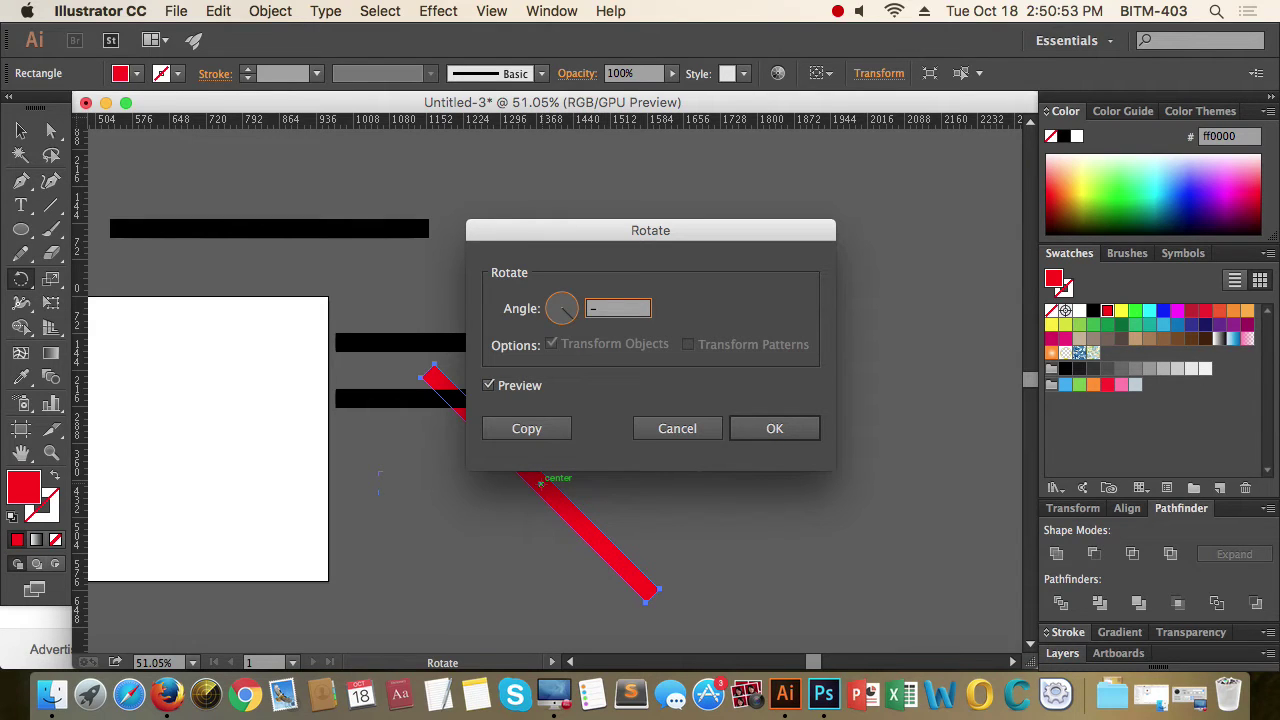
key("Return")
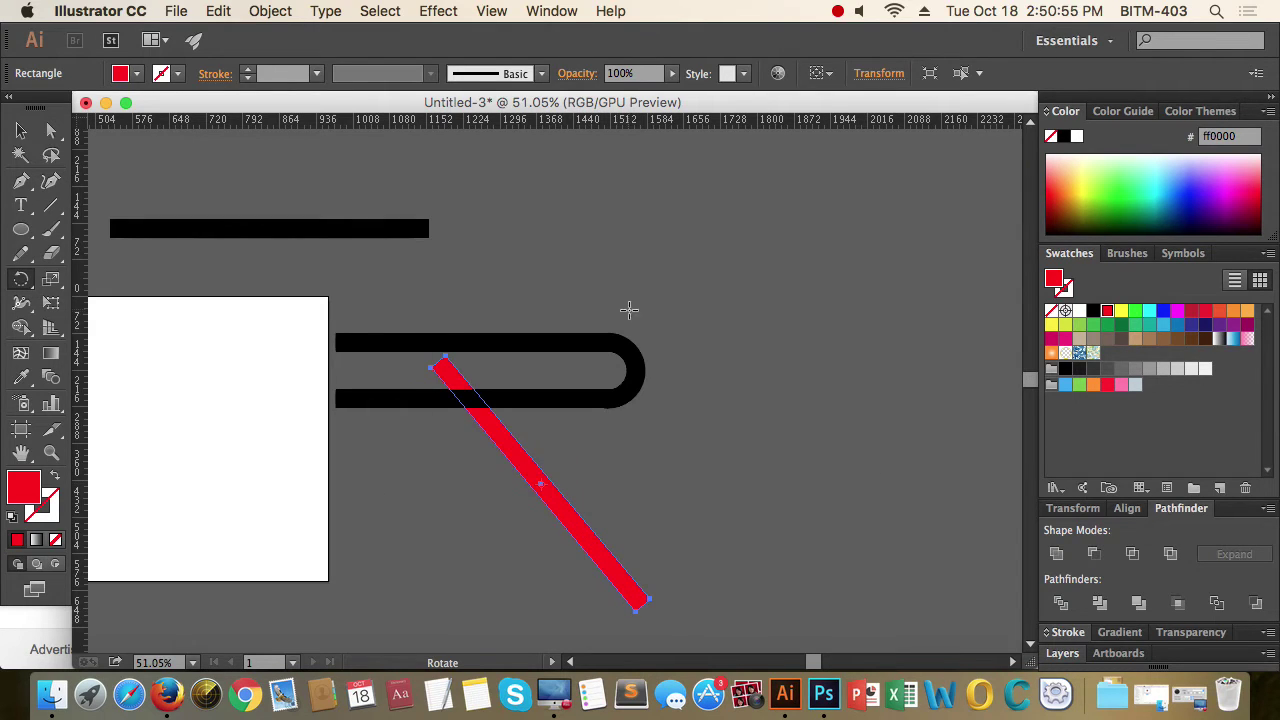
left_click(21, 132)
left_click(654, 286)
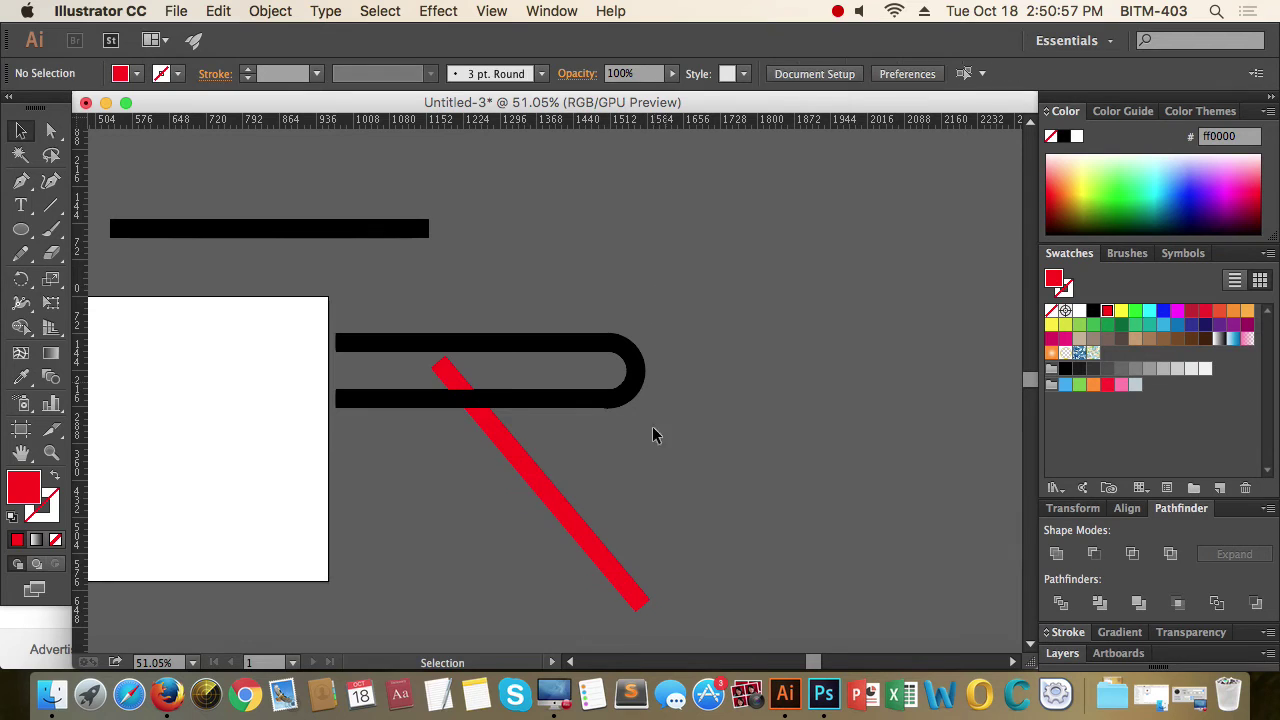
Move the red diagonal bar up so that it crosses both arms of the black U shape
left_click_drag(649, 437, 565, 448)
left_click_drag(662, 466, 513, 480)
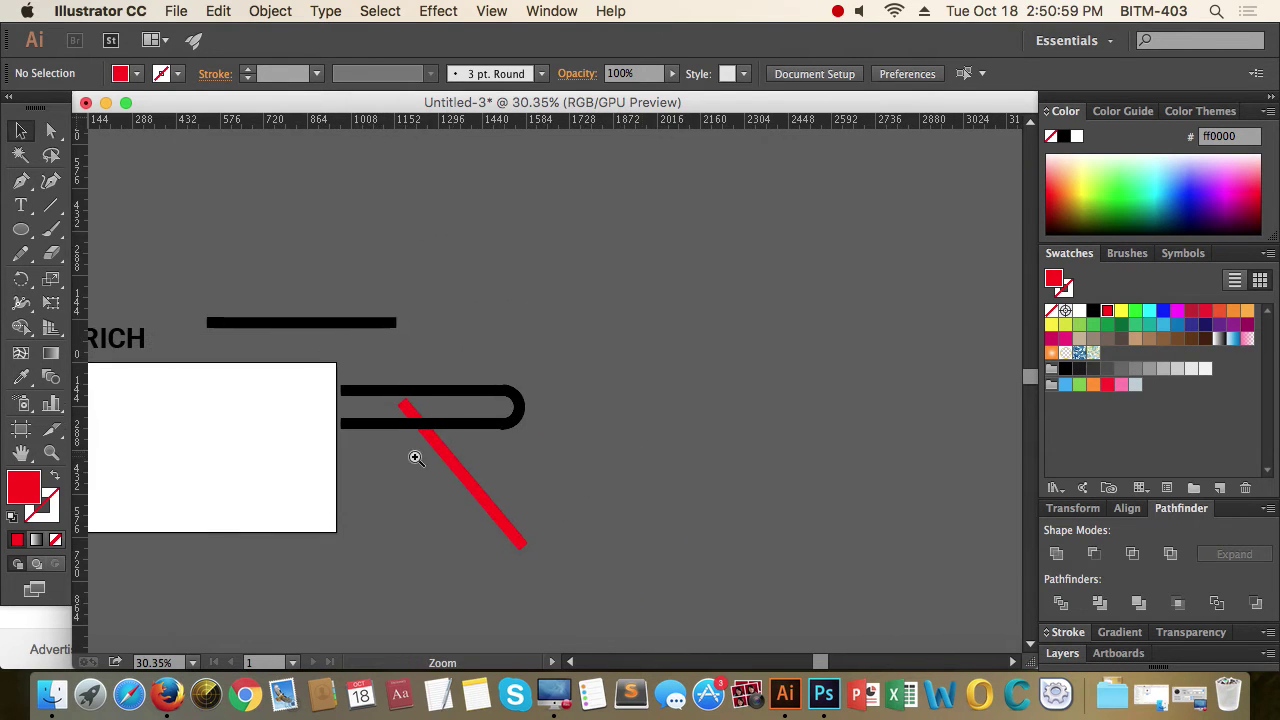
left_click_drag(412, 452, 698, 442)
scroll(740, 428, "up", 5)
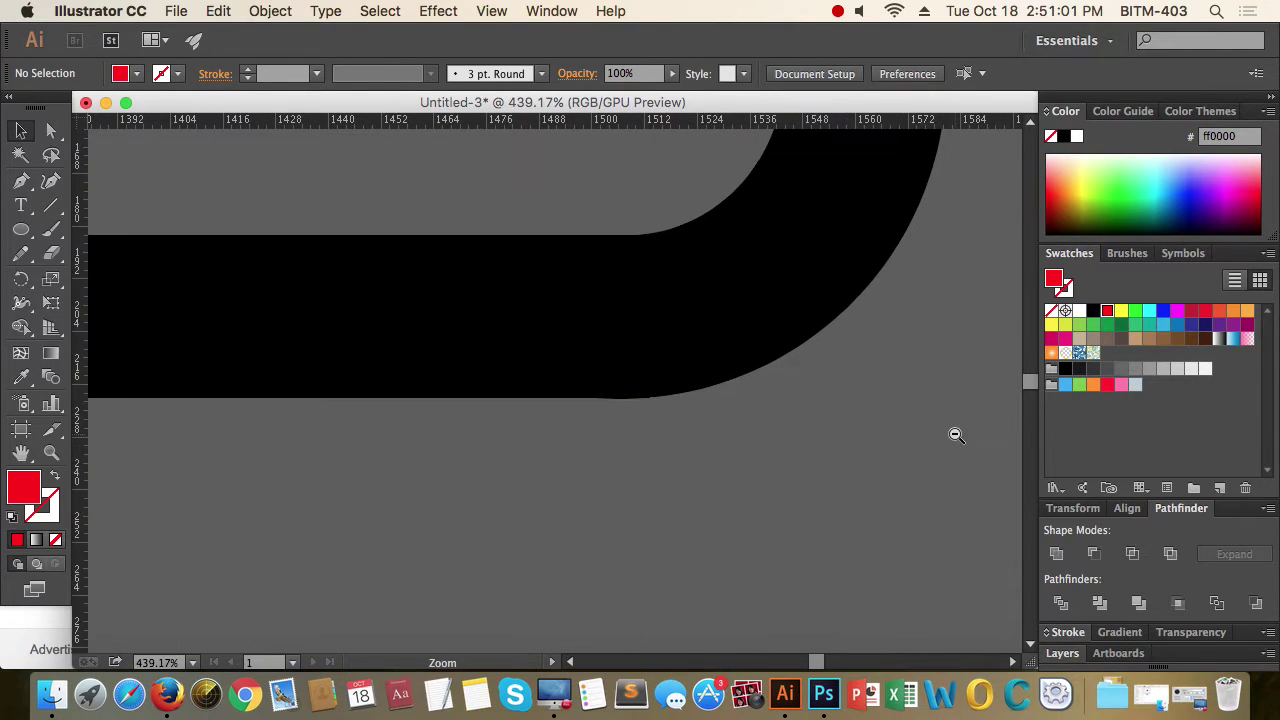
scroll(1019, 418, "up", 4)
scroll(469, 474, "down", 8)
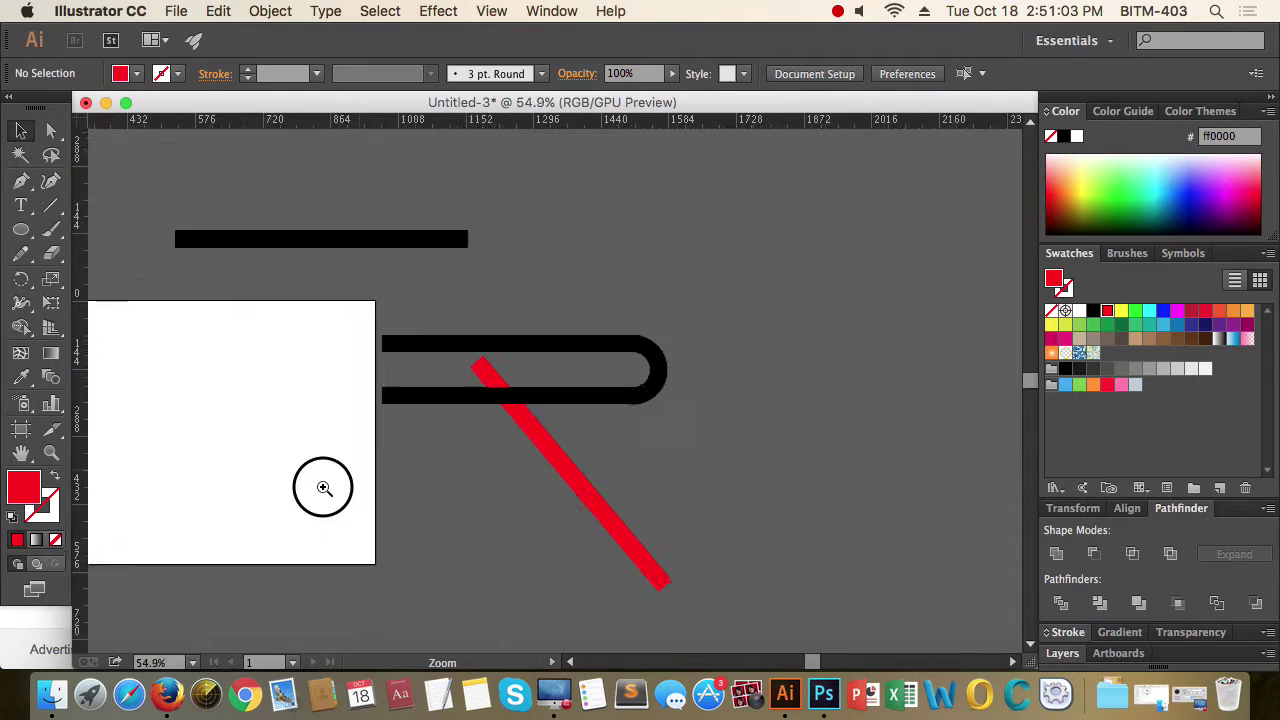
scroll(597, 454, "up", 1)
scroll(573, 450, "up", 2)
left_click_drag(504, 500, 530, 375)
left_click(227, 494)
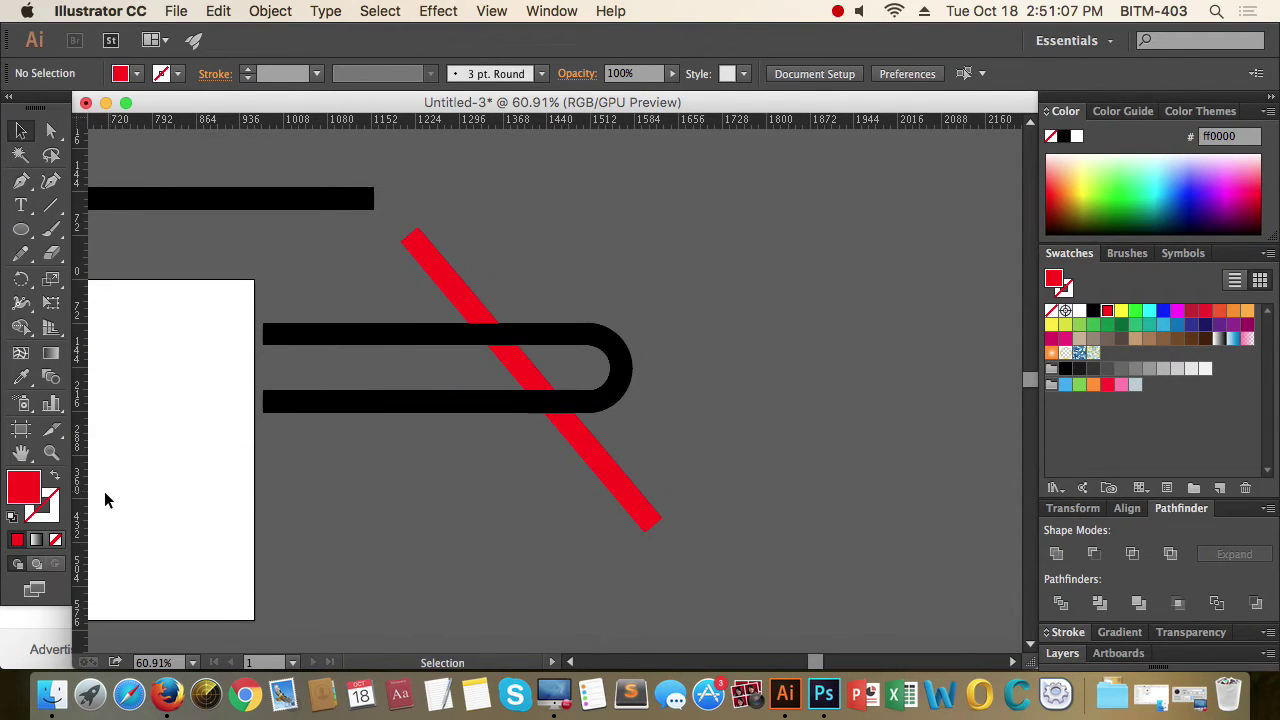
Place a vertical guide at the outermost edge of the U shape's curved end
left_click_drag(80, 500, 633, 510)
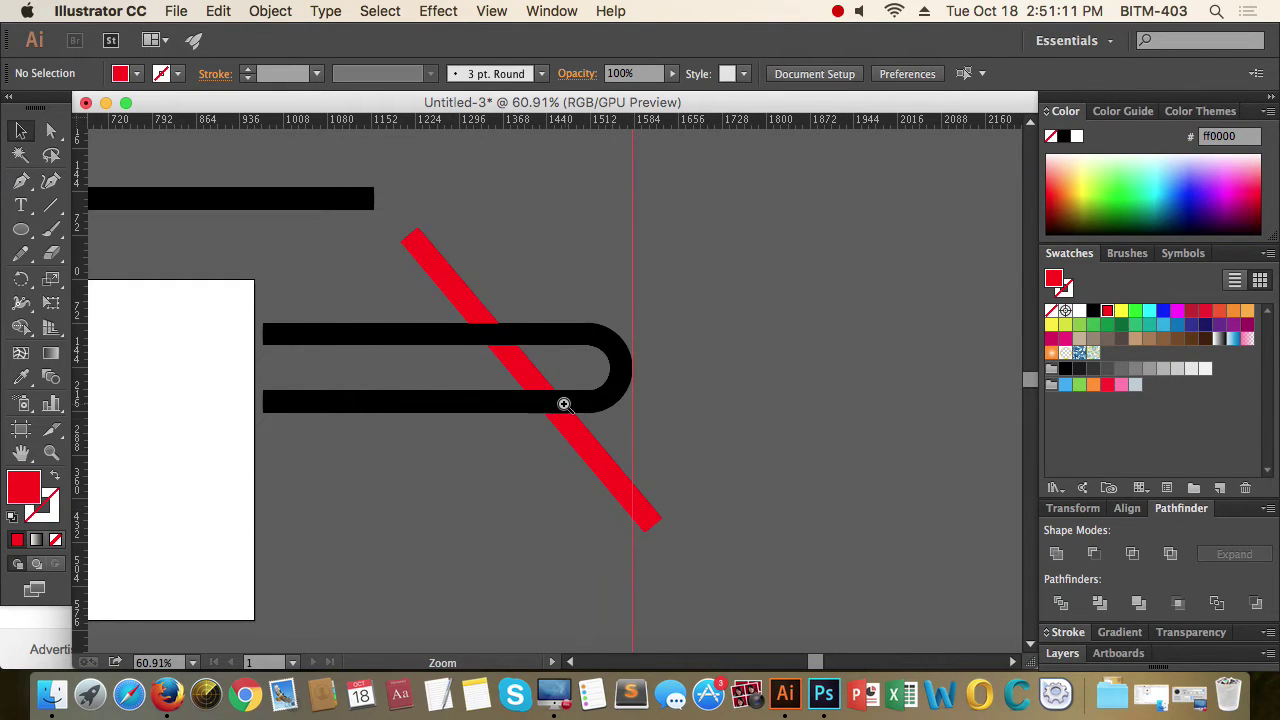
Duplicate the red diagonal bar and place the copy parallel along its lower-left edge
left_click(563, 403)
left_click_drag(748, 447, 760, 498)
left_click_drag(738, 433, 640, 440)
left_click_drag(801, 501, 780, 361)
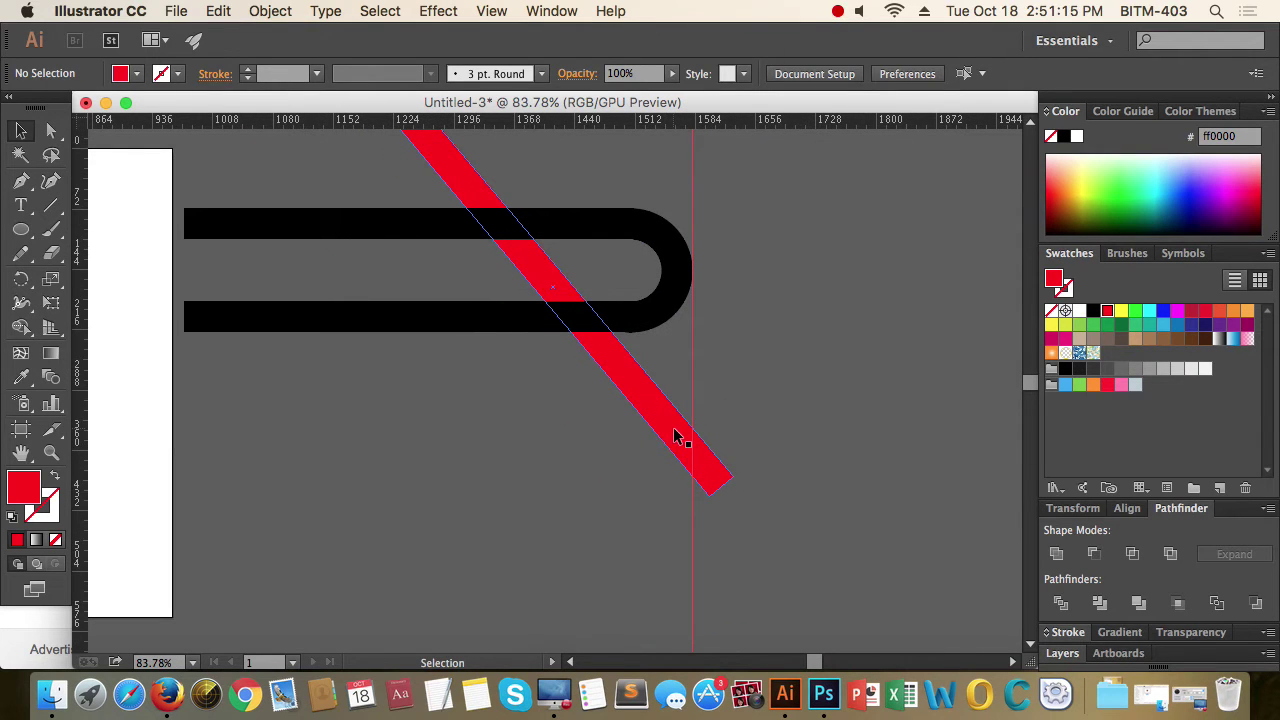
left_click_drag(675, 436, 645, 446)
left_click(821, 408)
Move the lower-left red diagonal bar against the other one so that no gap remains between them
right_click(540, 284)
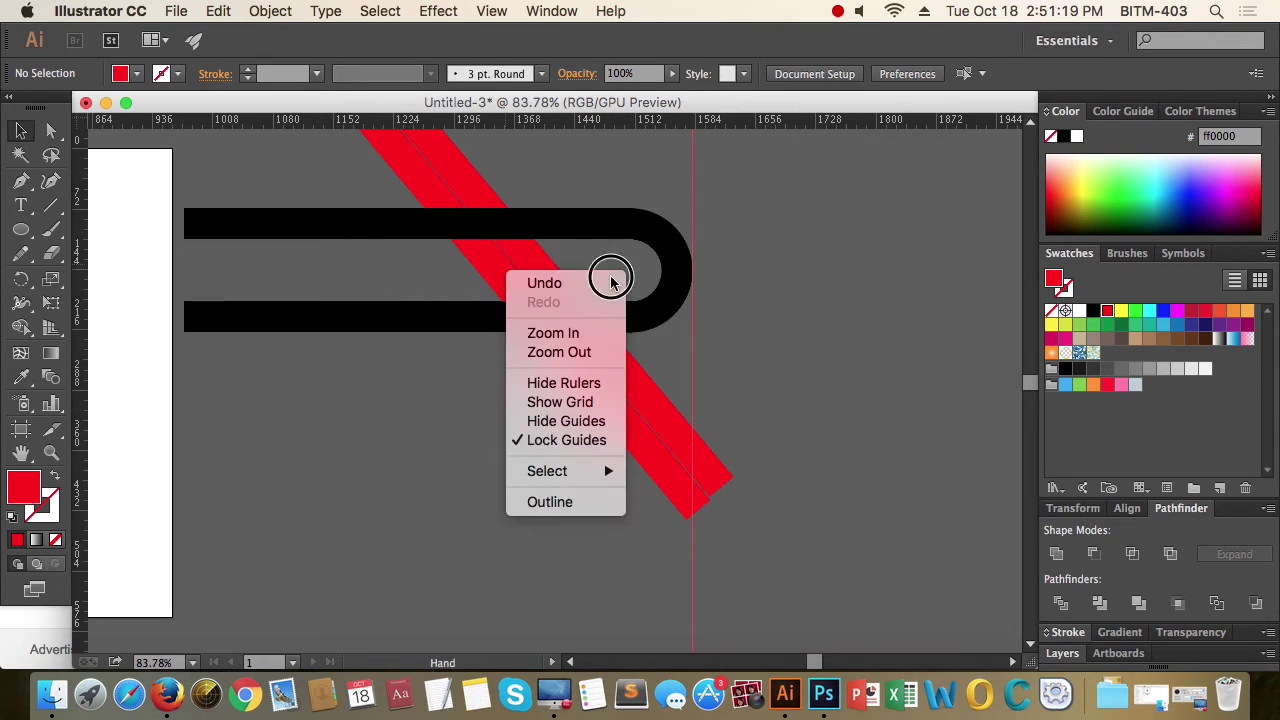
left_click(818, 302)
left_click_drag(487, 264, 857, 323)
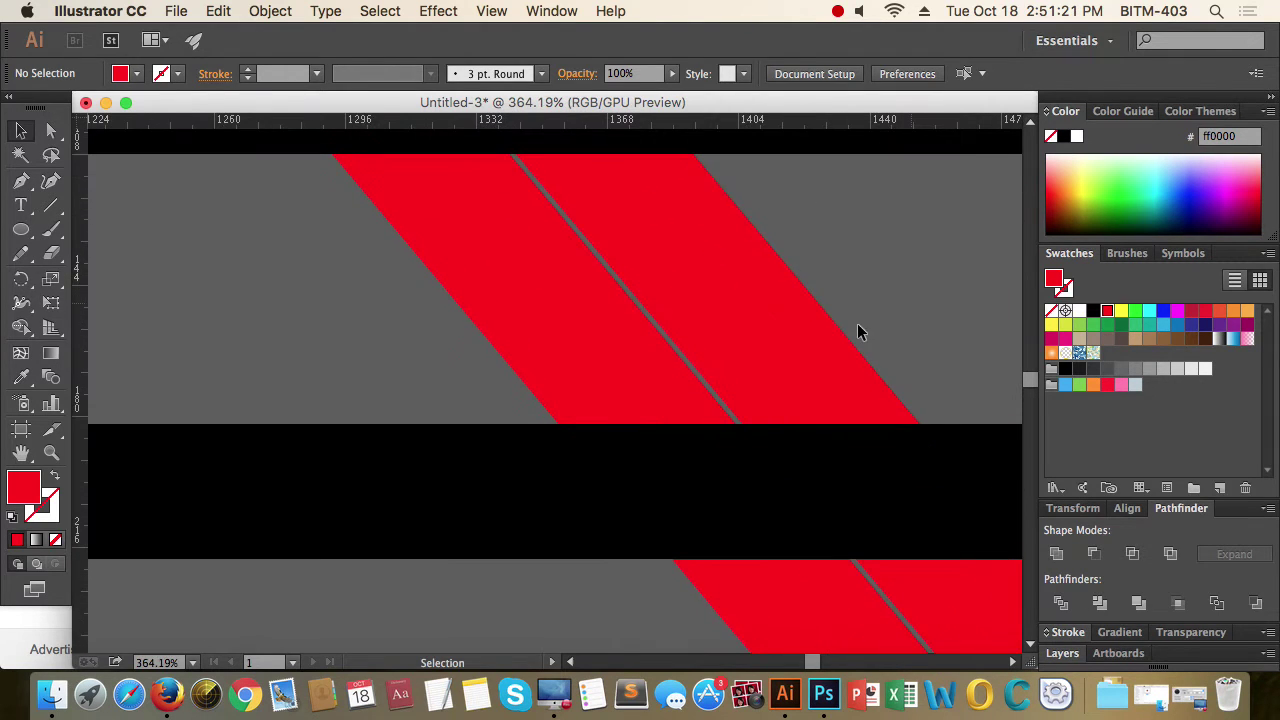
left_click_drag(657, 360, 658, 356)
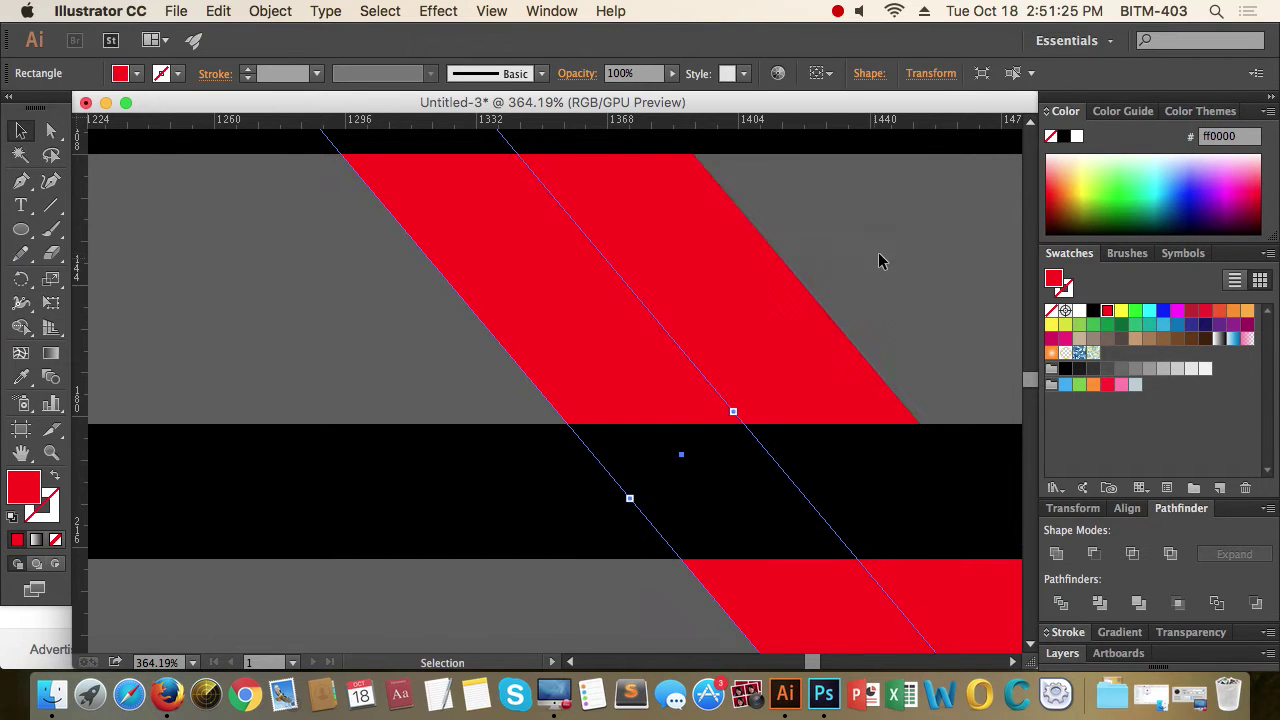
left_click(879, 255)
left_click_drag(784, 289, 488, 421)
left_click_drag(682, 405, 514, 446)
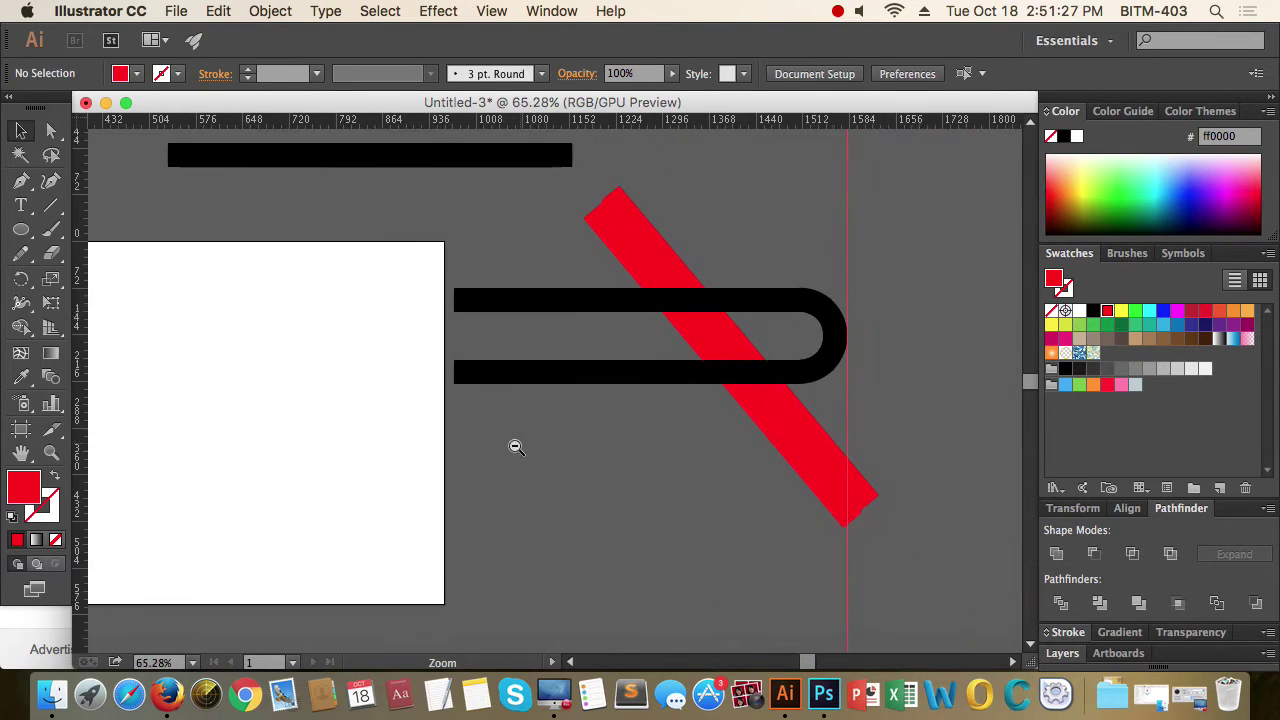
left_click_drag(662, 437, 502, 463)
Divide the U shape and both red diagonal bars along their overlaps and ungroup the pieces
left_click_drag(808, 411, 836, 417)
left_click_drag(826, 494, 364, 282)
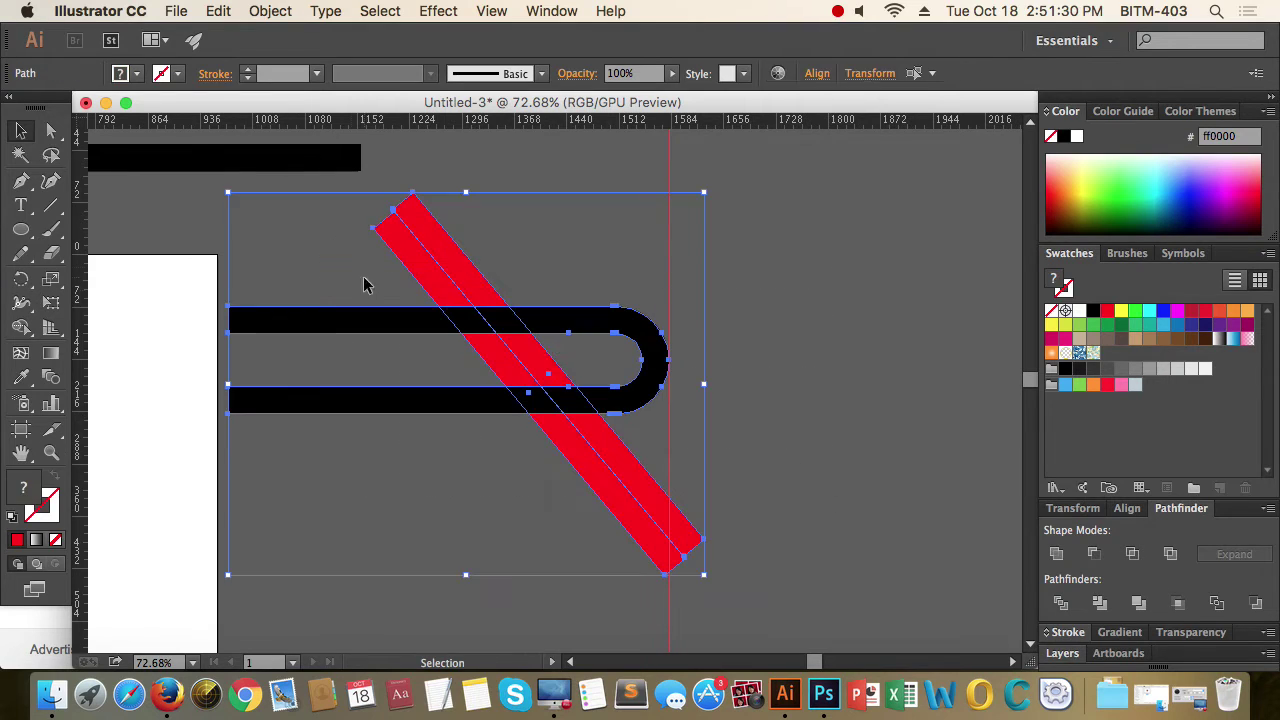
left_click(1061, 603)
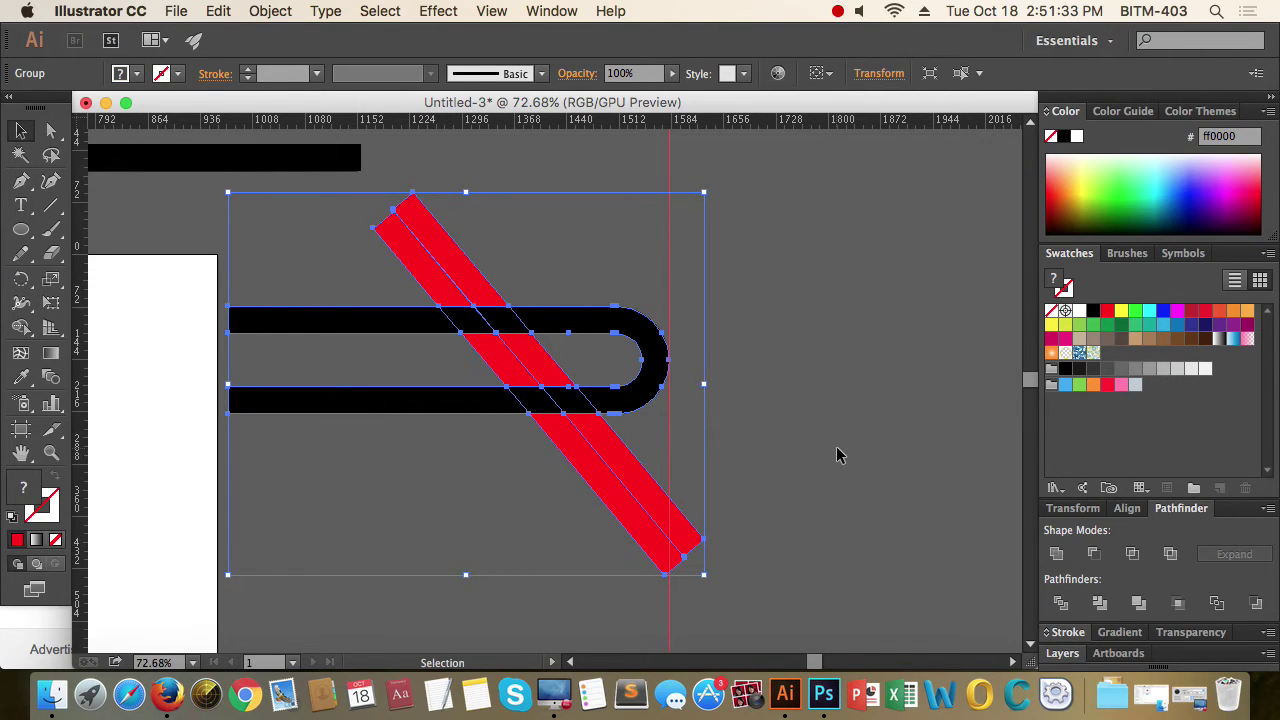
key("super")
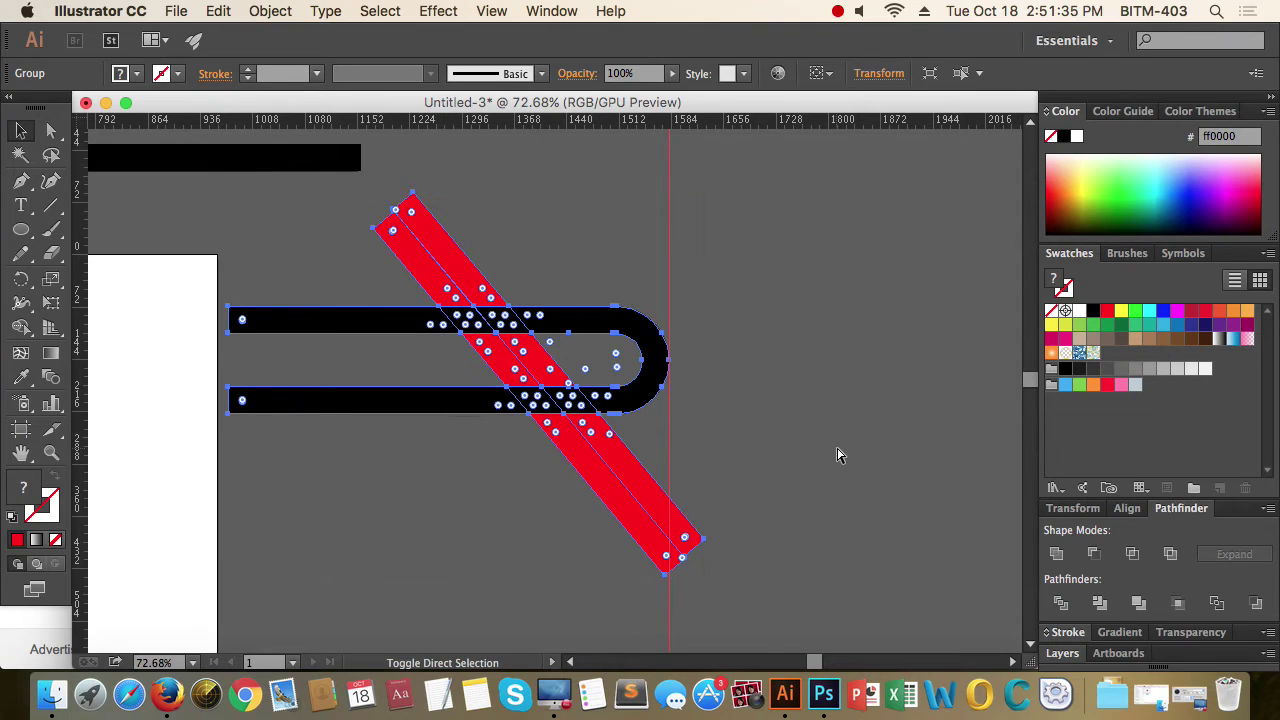
left_click(800, 450)
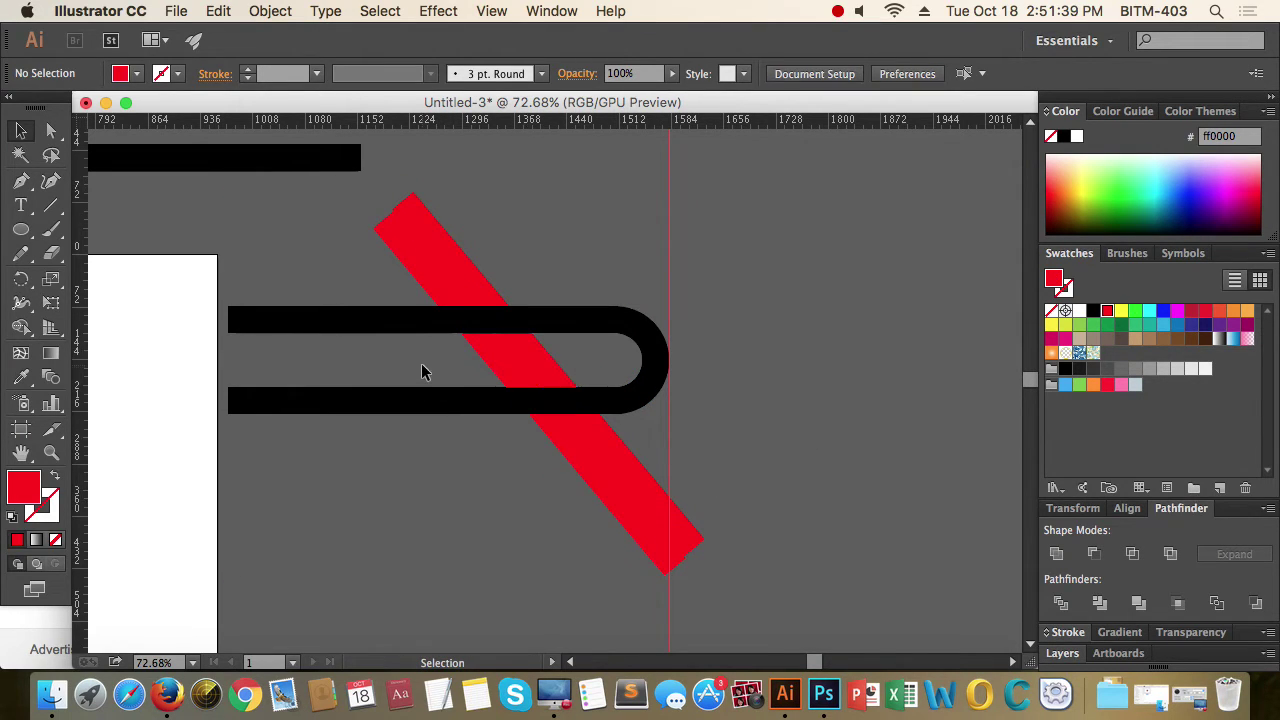
Delete the red pieces between and above the arms and the portions of both black arms left of the diagonal
left_click_drag(421, 365, 530, 364)
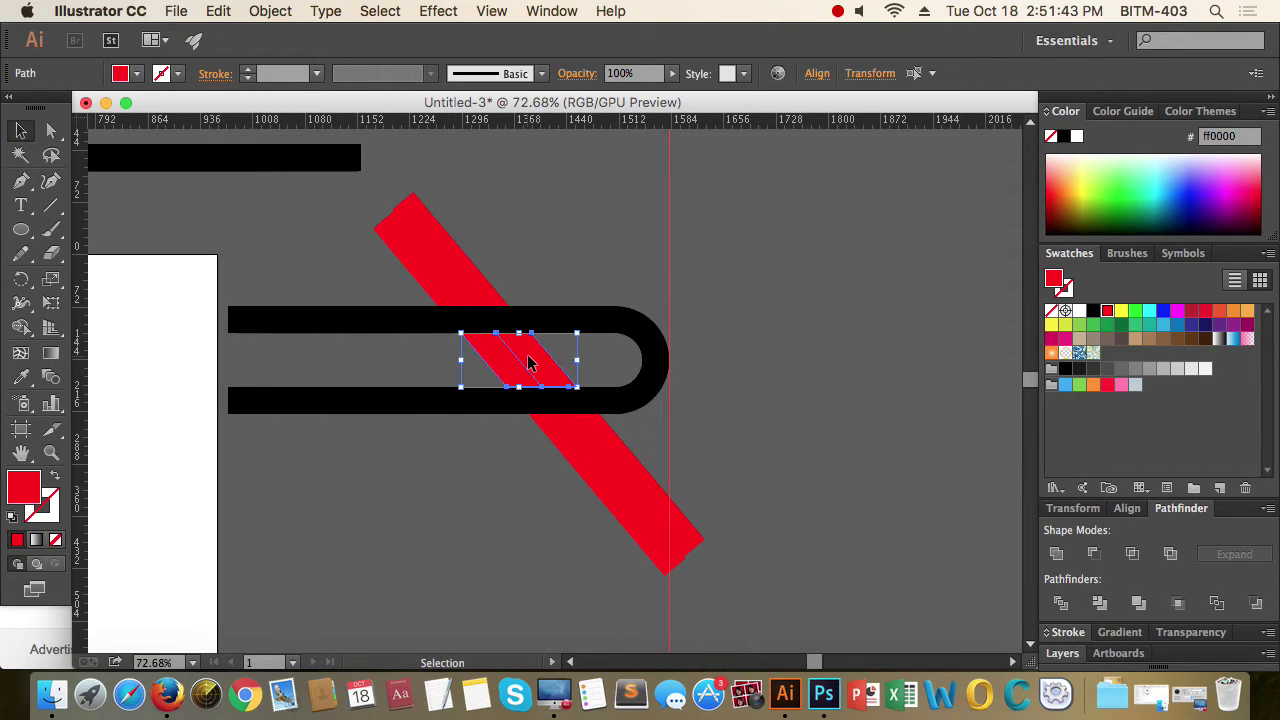
key("Delete")
left_click(415, 320)
key("Delete")
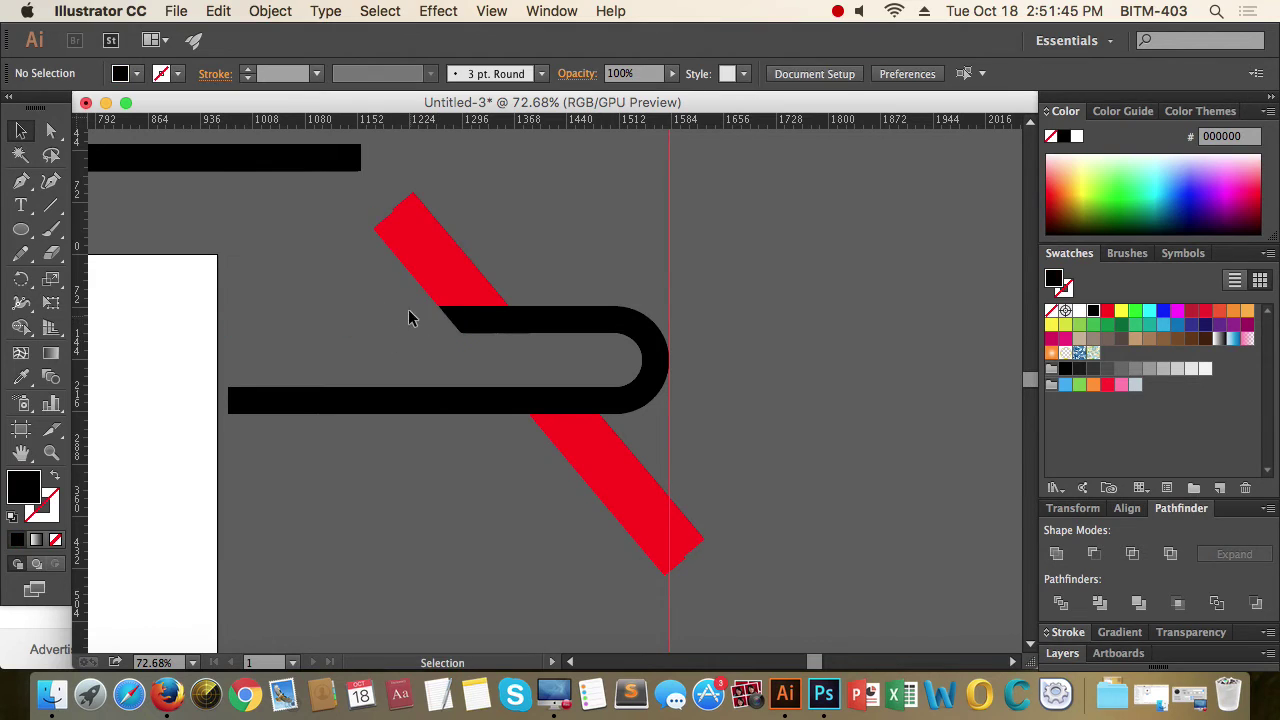
left_click(409, 263)
key("Delete")
left_click(449, 251)
key("Delete")
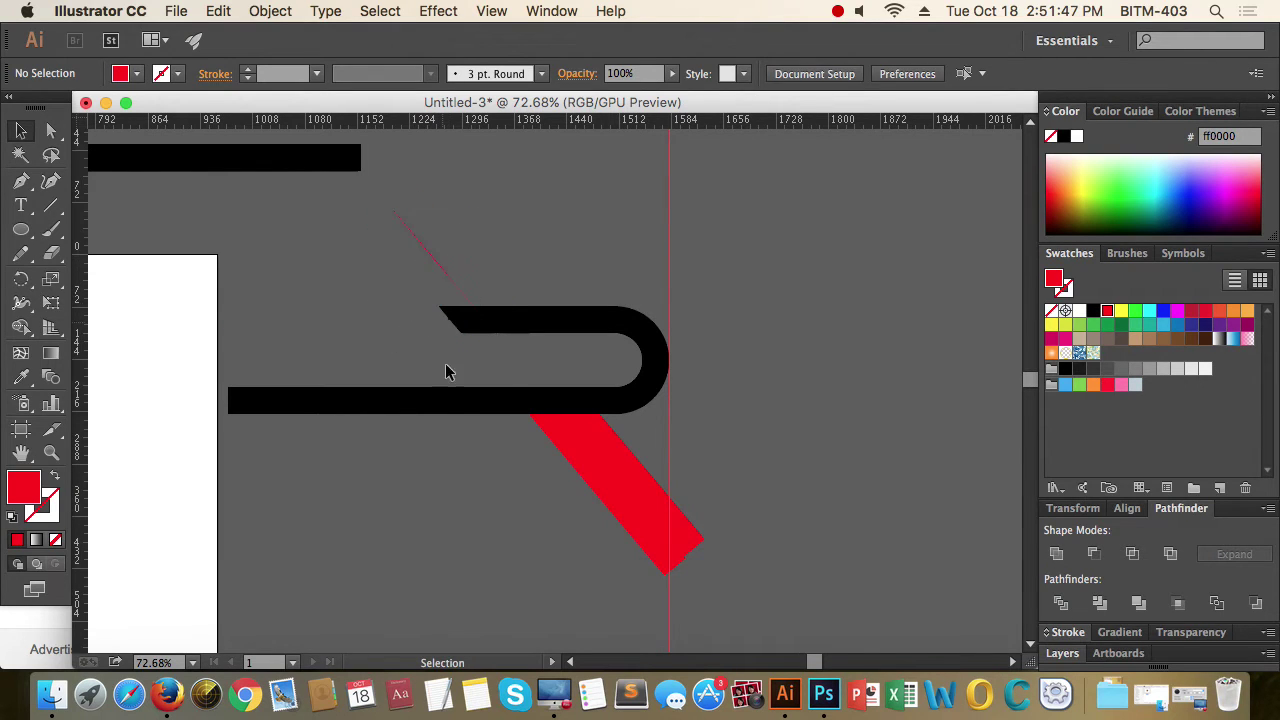
left_click(456, 401)
key("Delete")
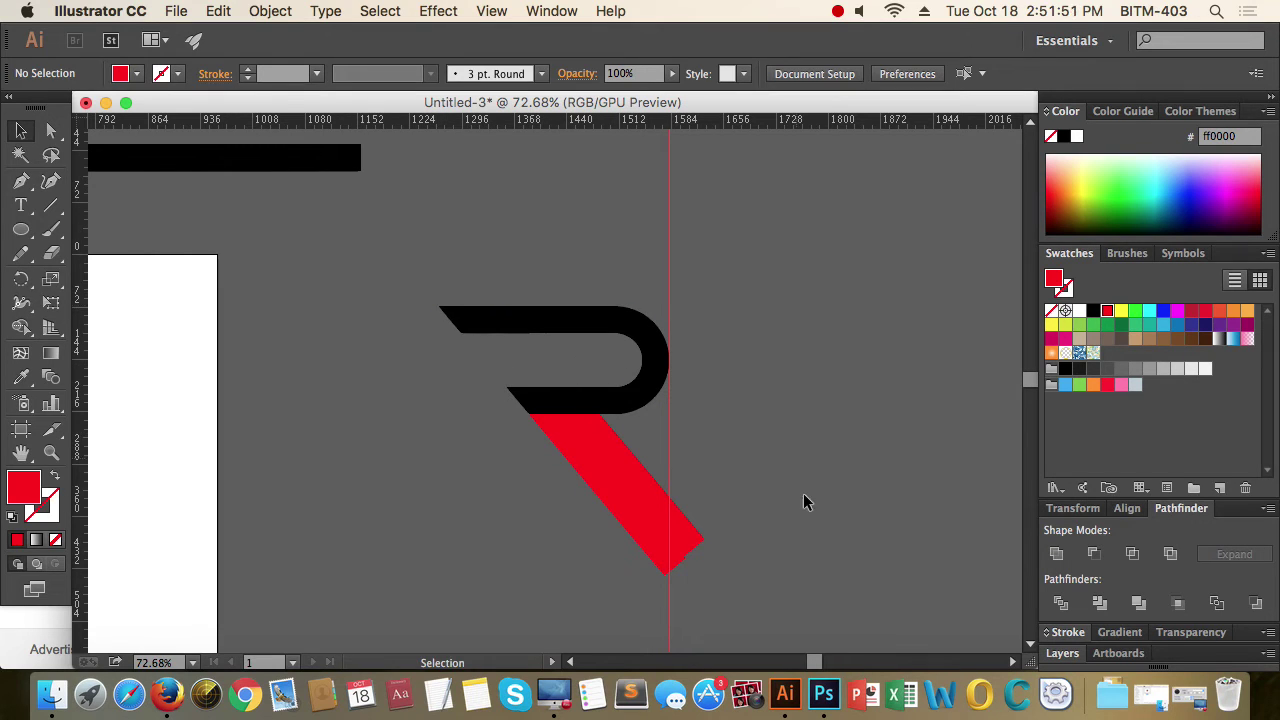
Try filling all the remaining pieces of the R with red
left_click_drag(817, 543, 355, 255)
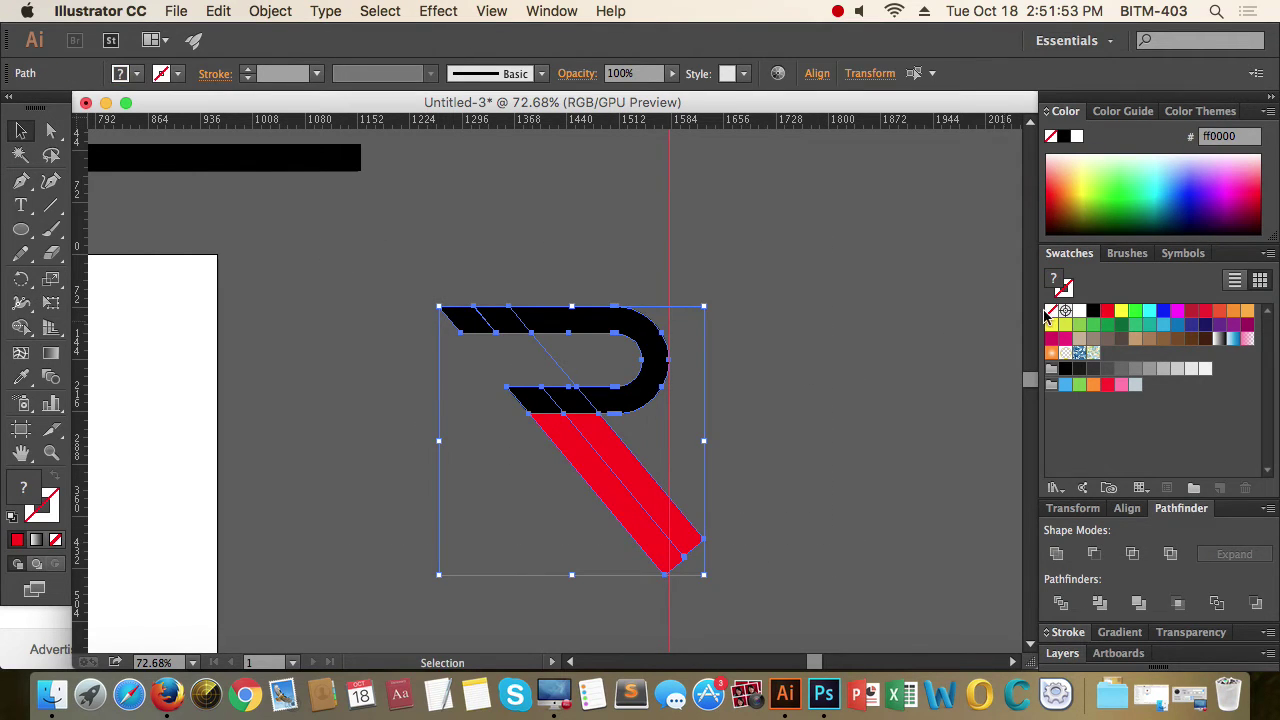
left_click(1107, 311)
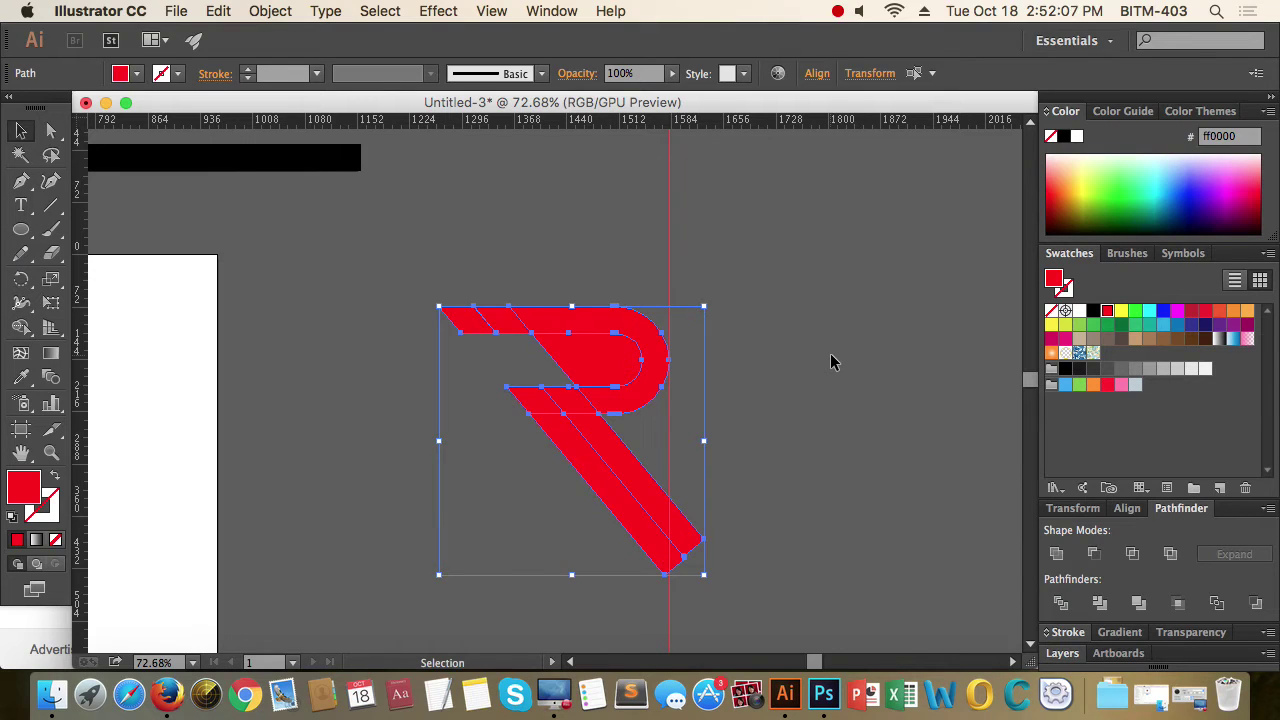
key("super+z")
left_click(784, 381)
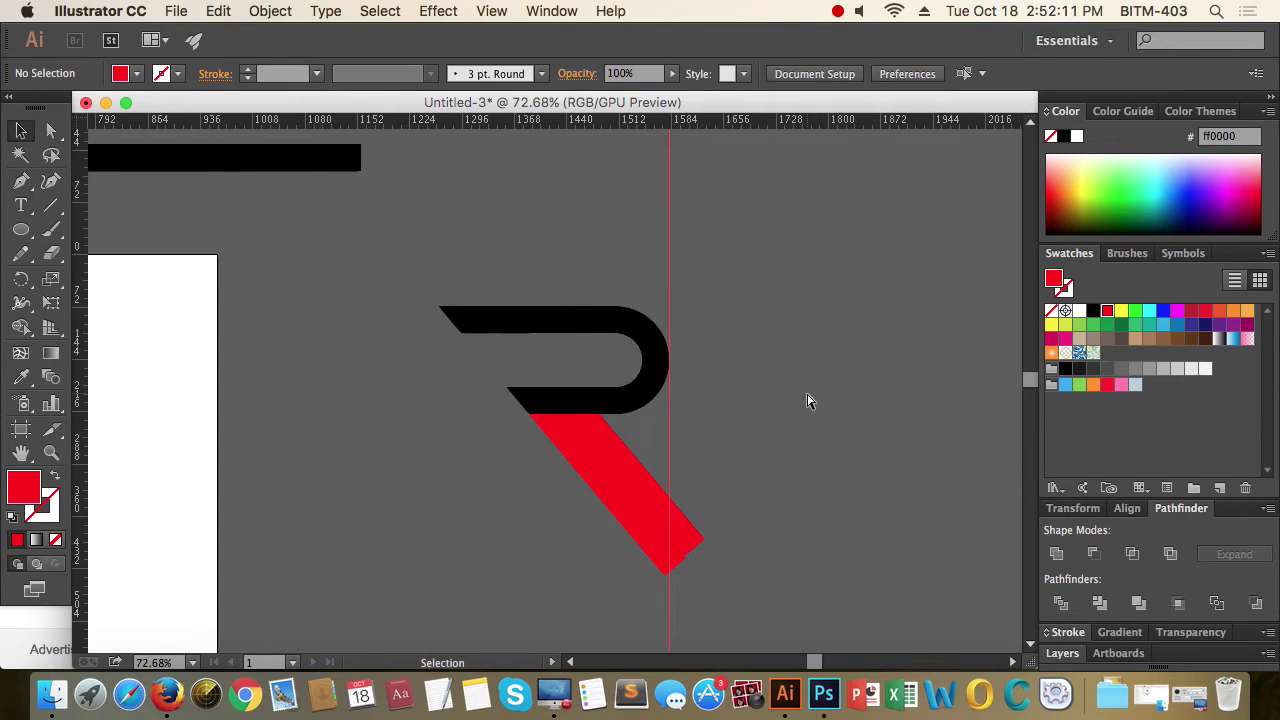
Find the unfilled piece inside the R's bowl in Outline view, delete it and return to Preview
key("super+y")
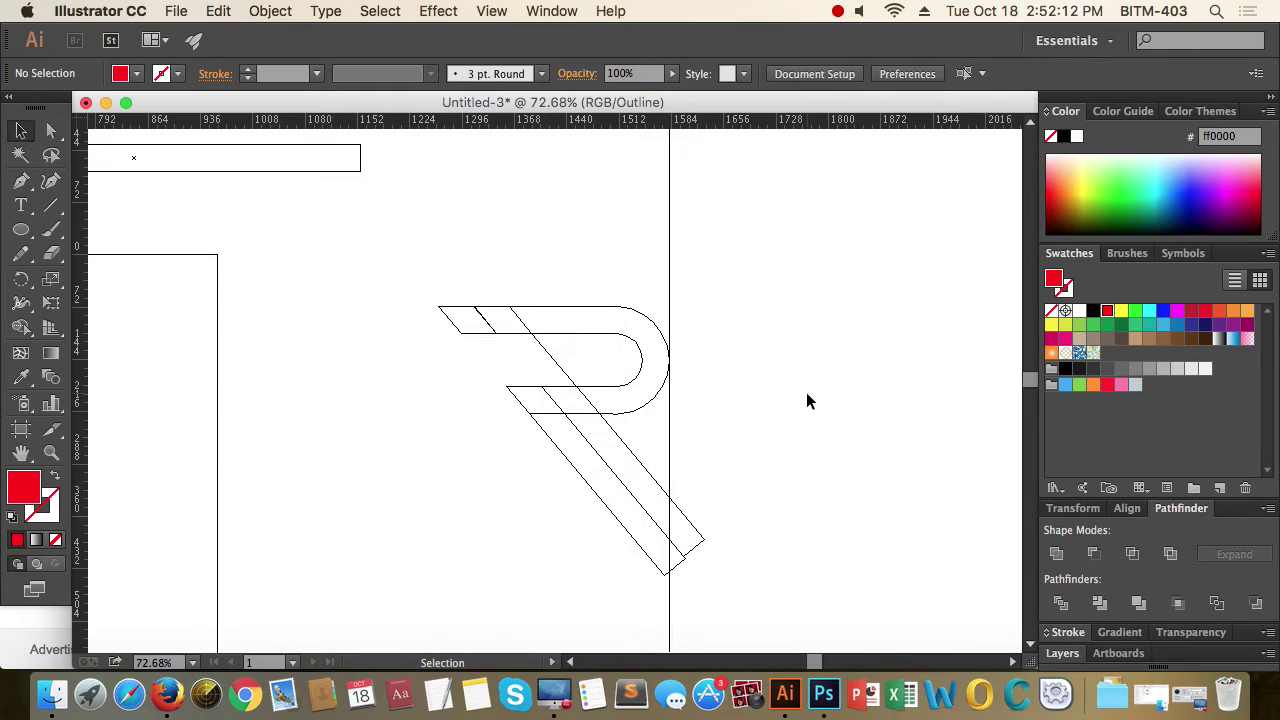
left_click(557, 362)
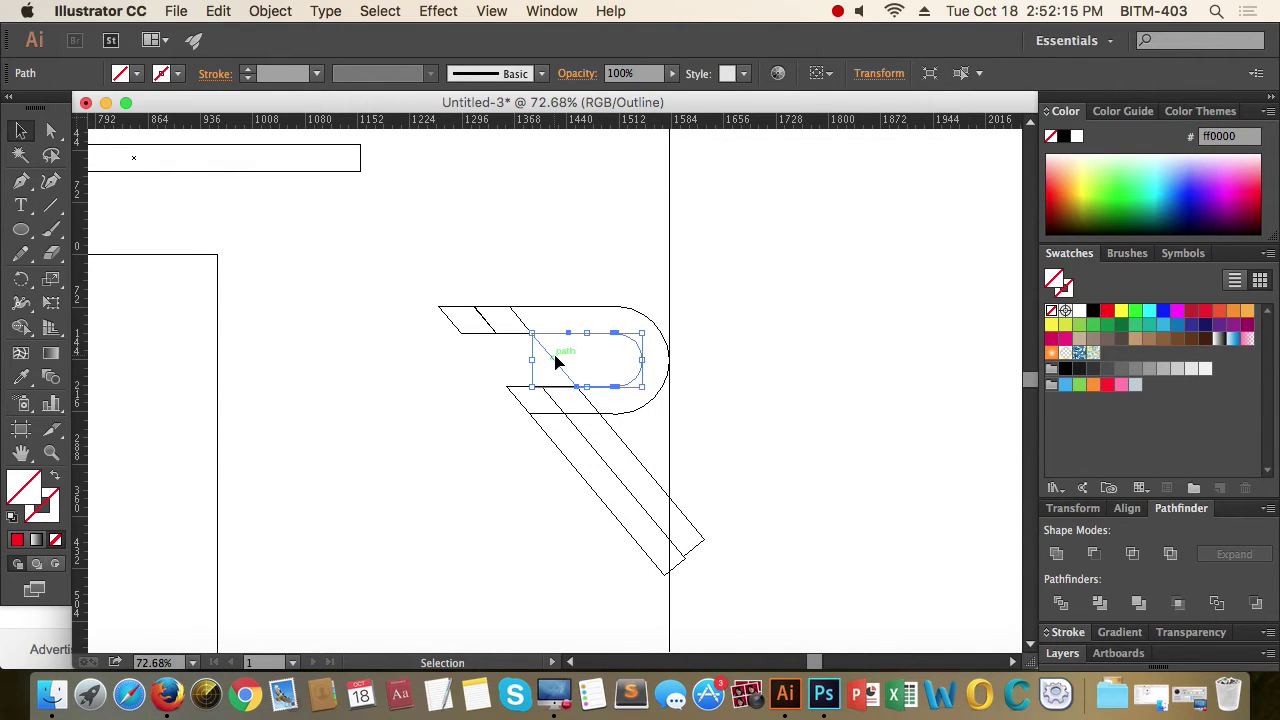
left_click(554, 356)
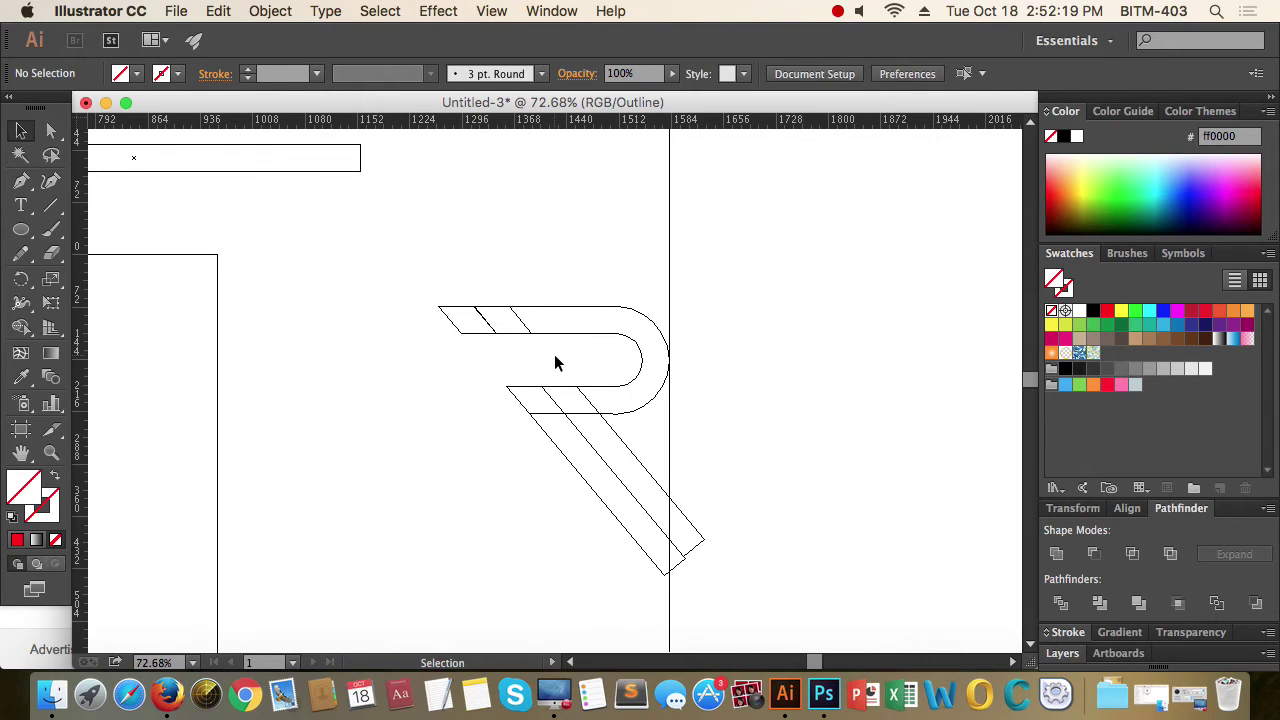
key("super+y")
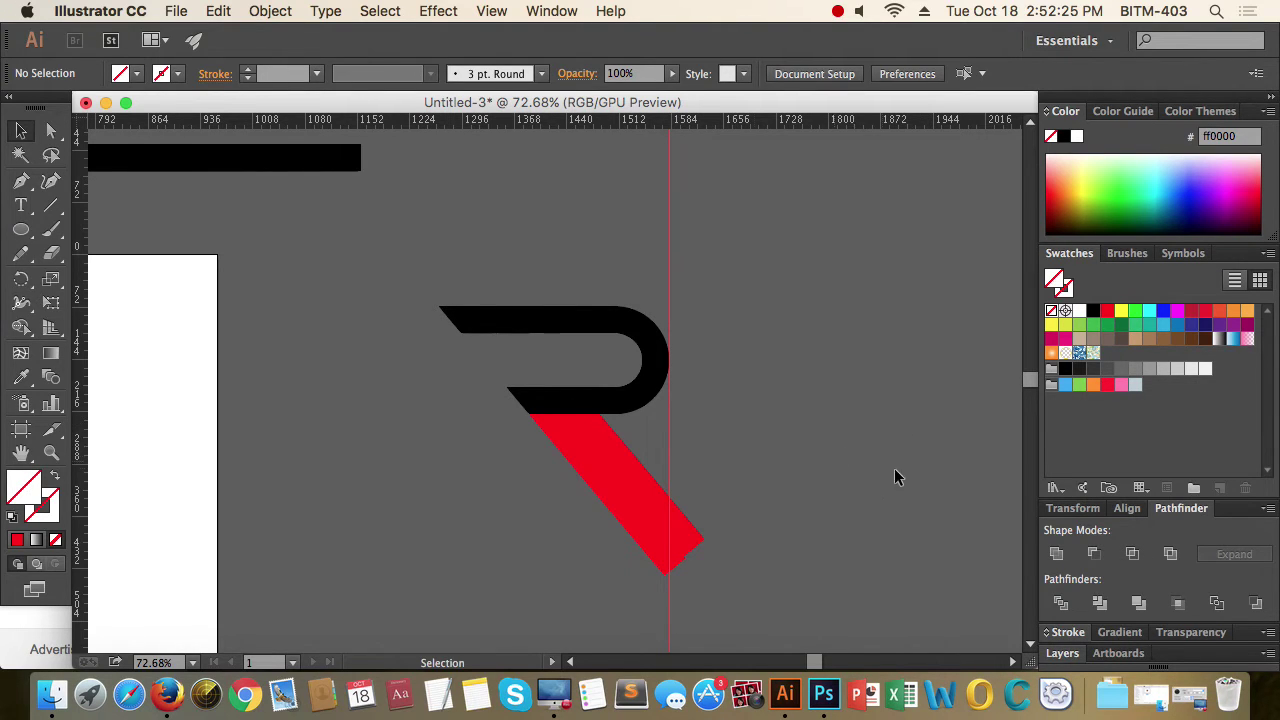
Unite all the remaining black and red pieces into a single R shape
left_click_drag(895, 470, 321, 261)
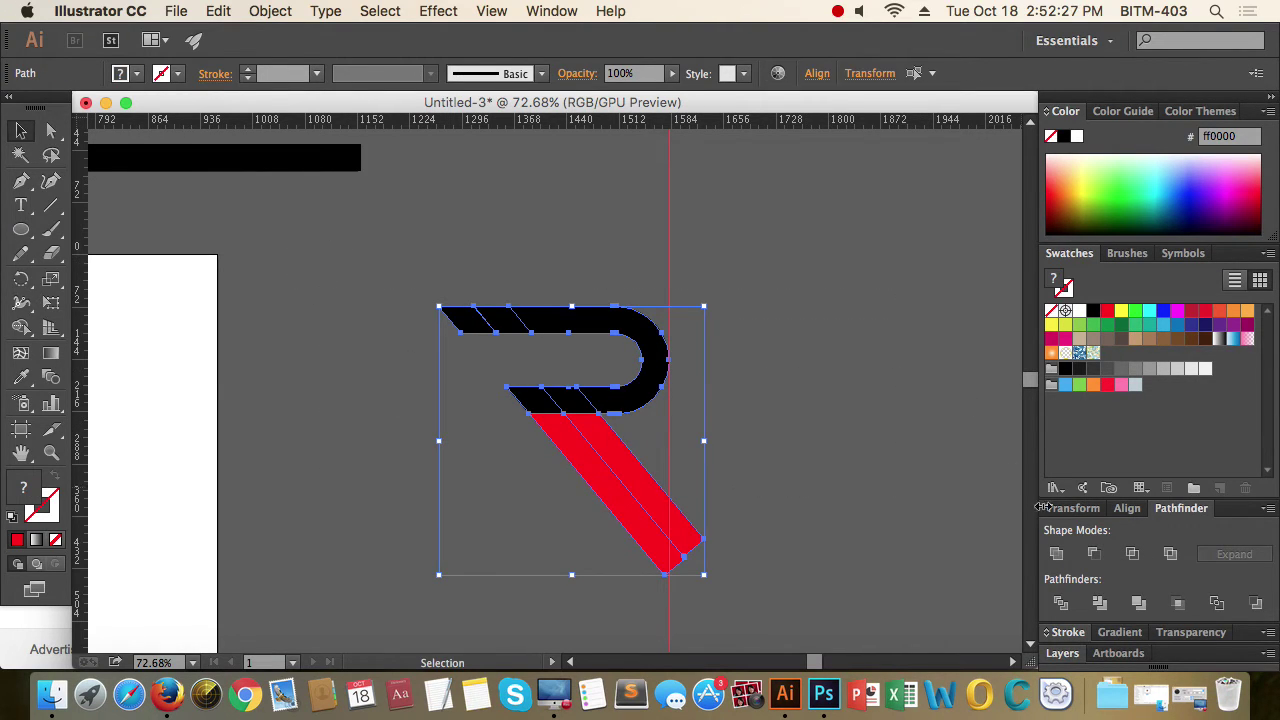
left_click(1057, 553)
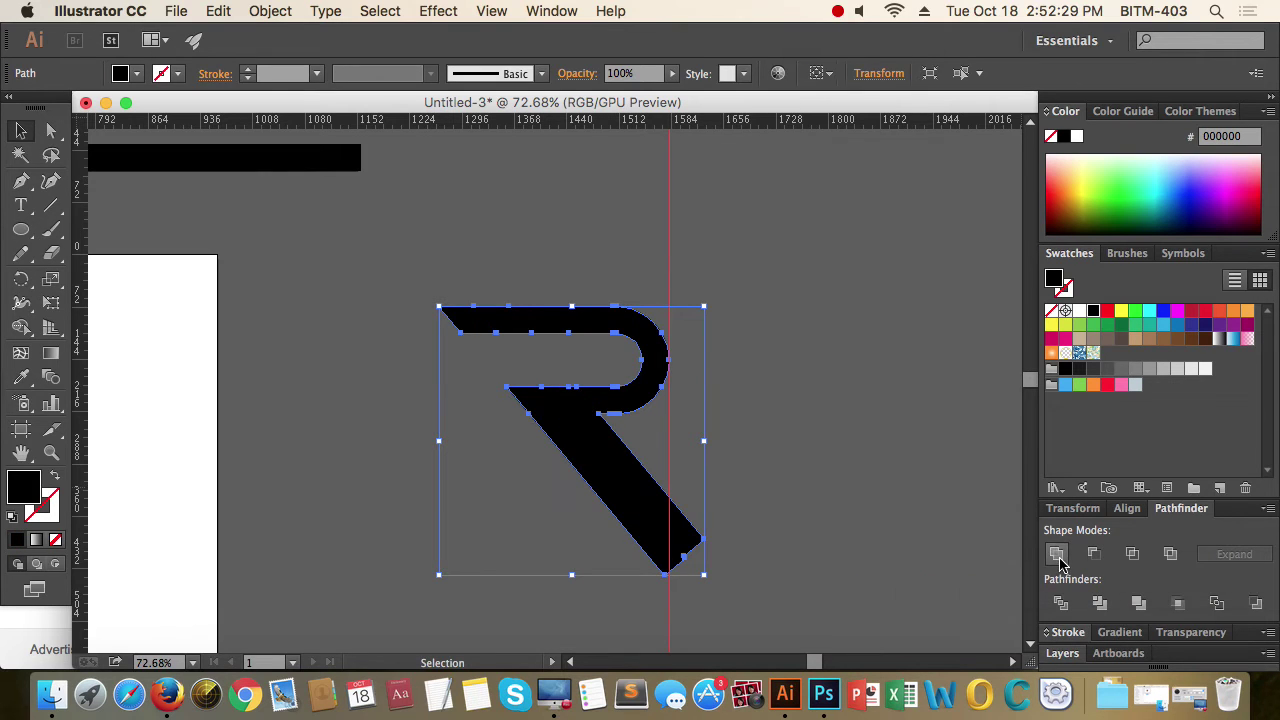
left_click(881, 453)
key("super+space")
left_click_drag(803, 410, 586, 401)
key("space")
left_click_drag(884, 442, 788, 400)
key("super+space")
left_click_drag(542, 352, 590, 390)
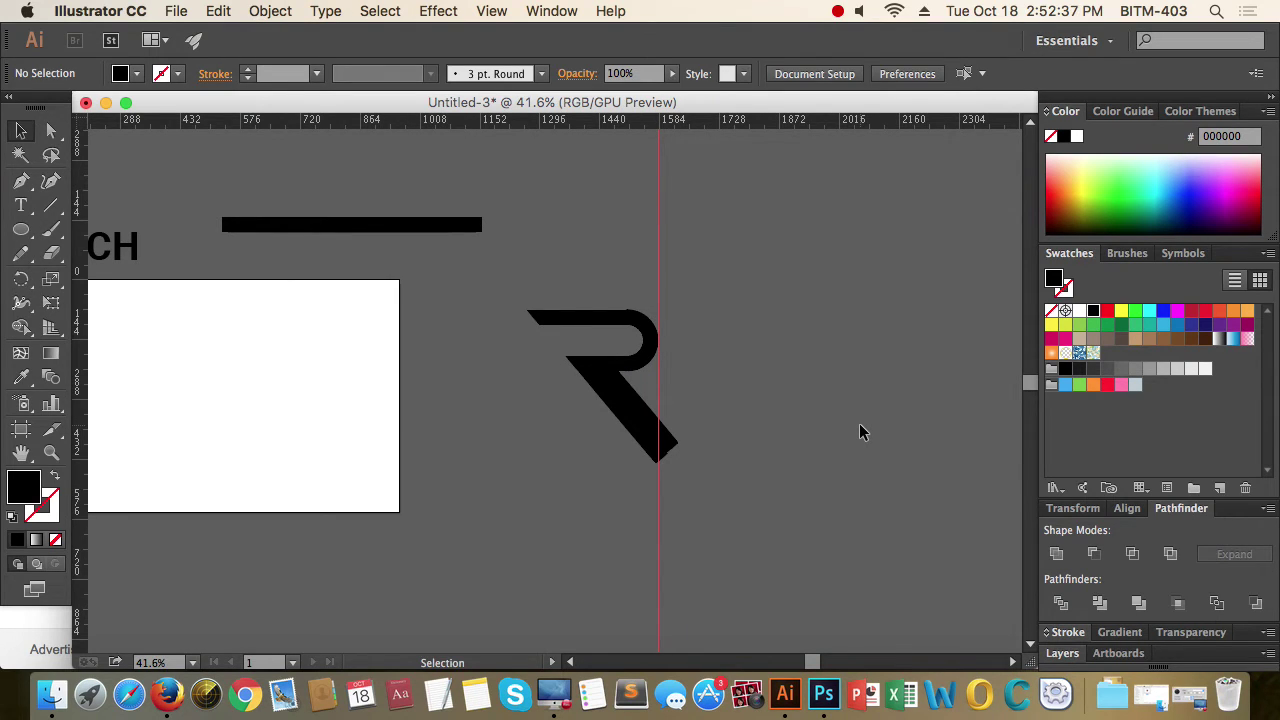
key("space")
left_click_drag(751, 398, 693, 394)
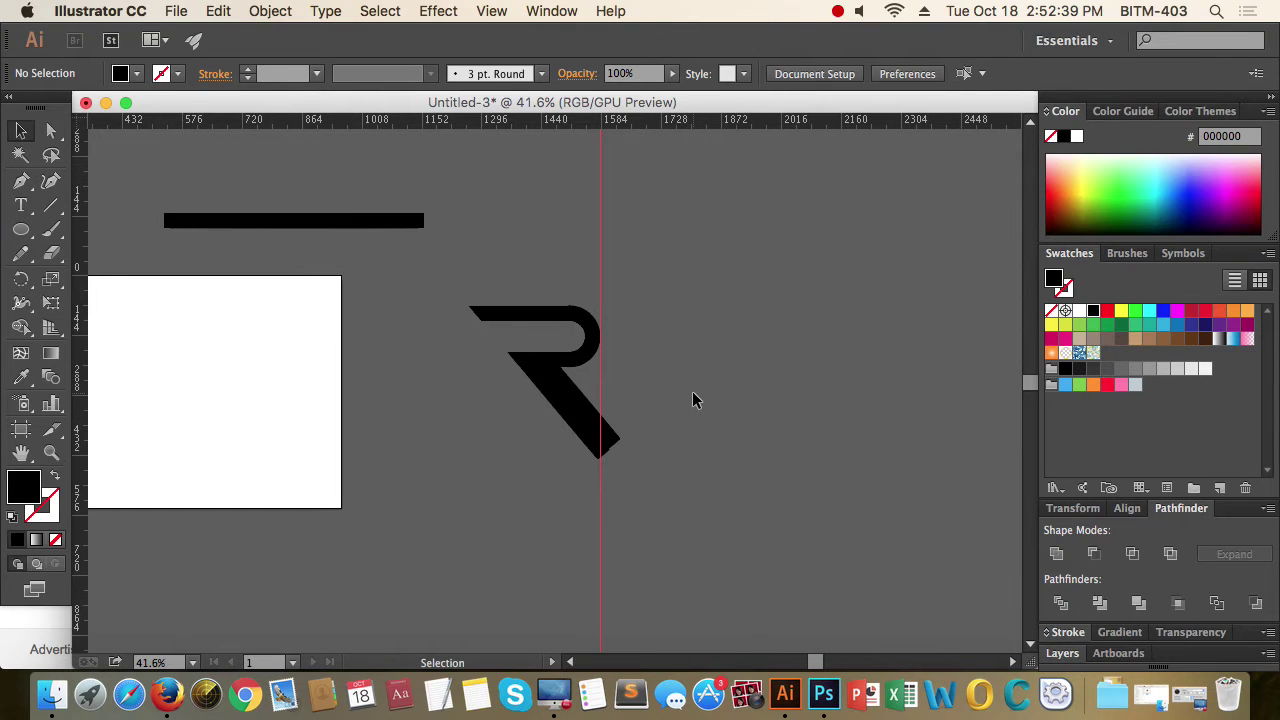
Draw a horizontal line across the R's diagonal leg, just above its angled end
key("super+space")
left_click_drag(558, 371, 706, 378)
key("space")
key("super+space")
key("space")
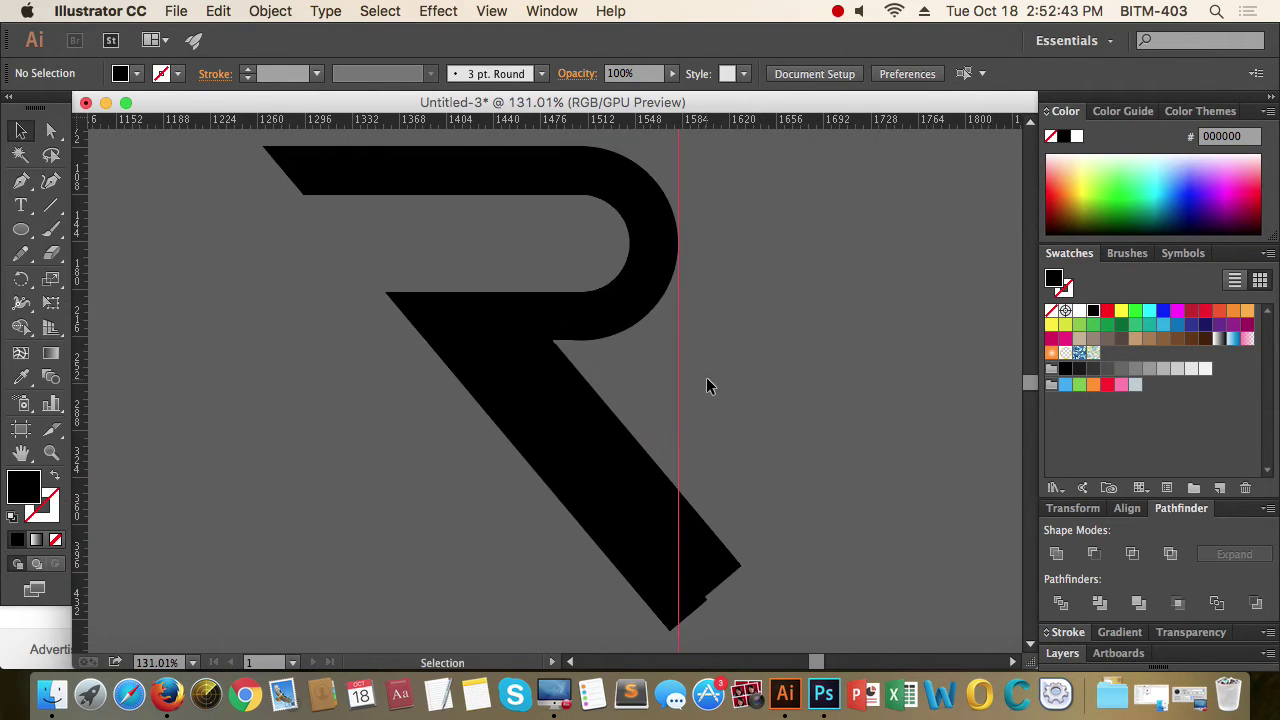
key("backslash")
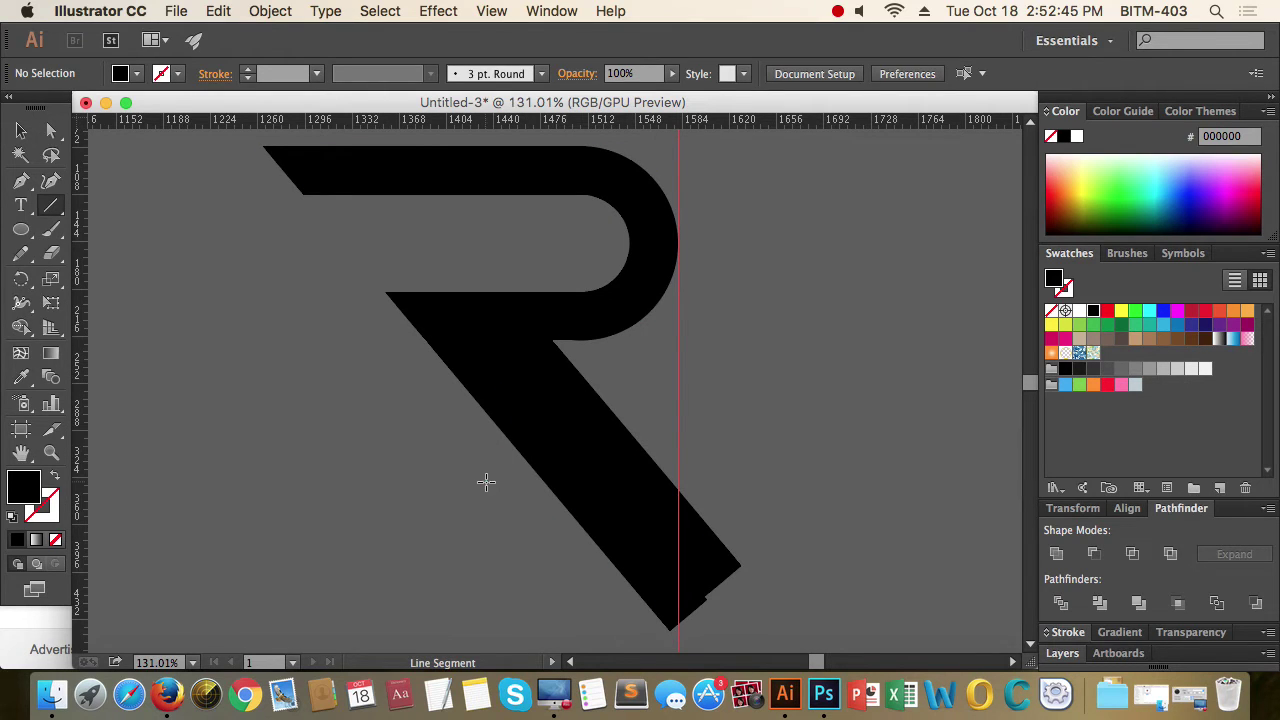
left_click_drag(486, 482, 806, 482)
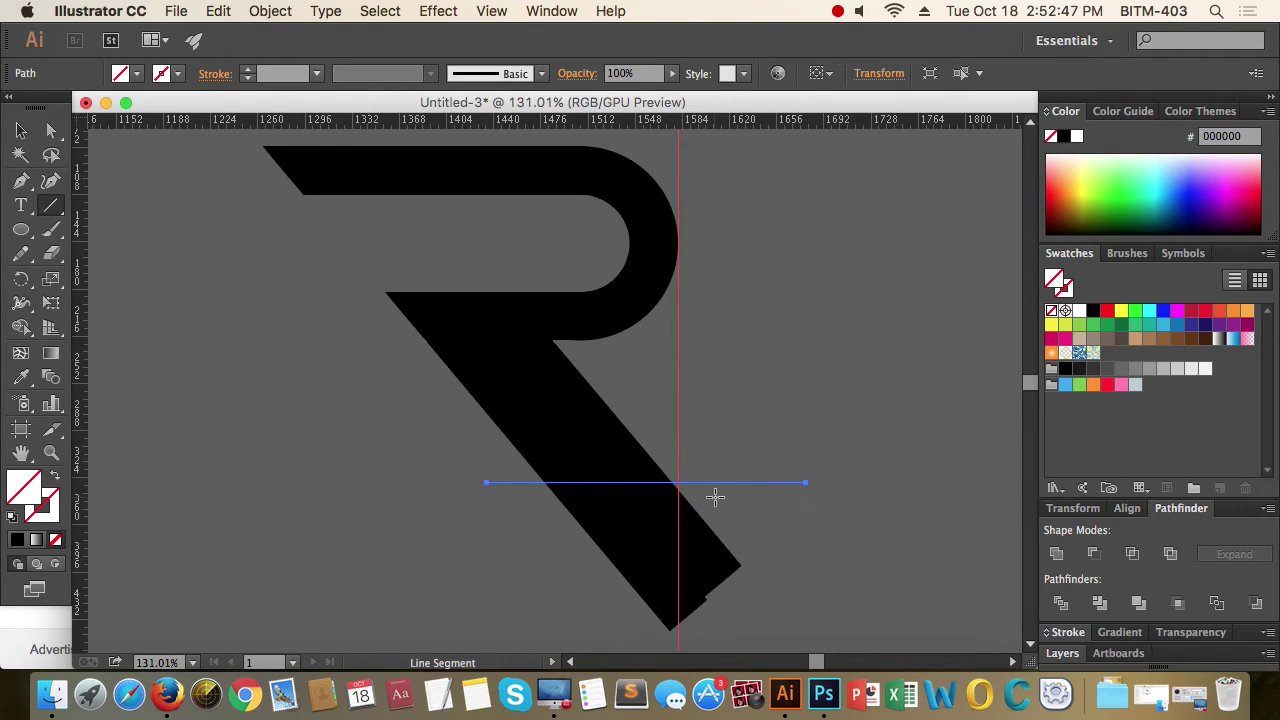
Divide the R along the horizontal line, ungroup it and delete the leg piece below the cut
key("v")
left_click(650, 516, "shift")
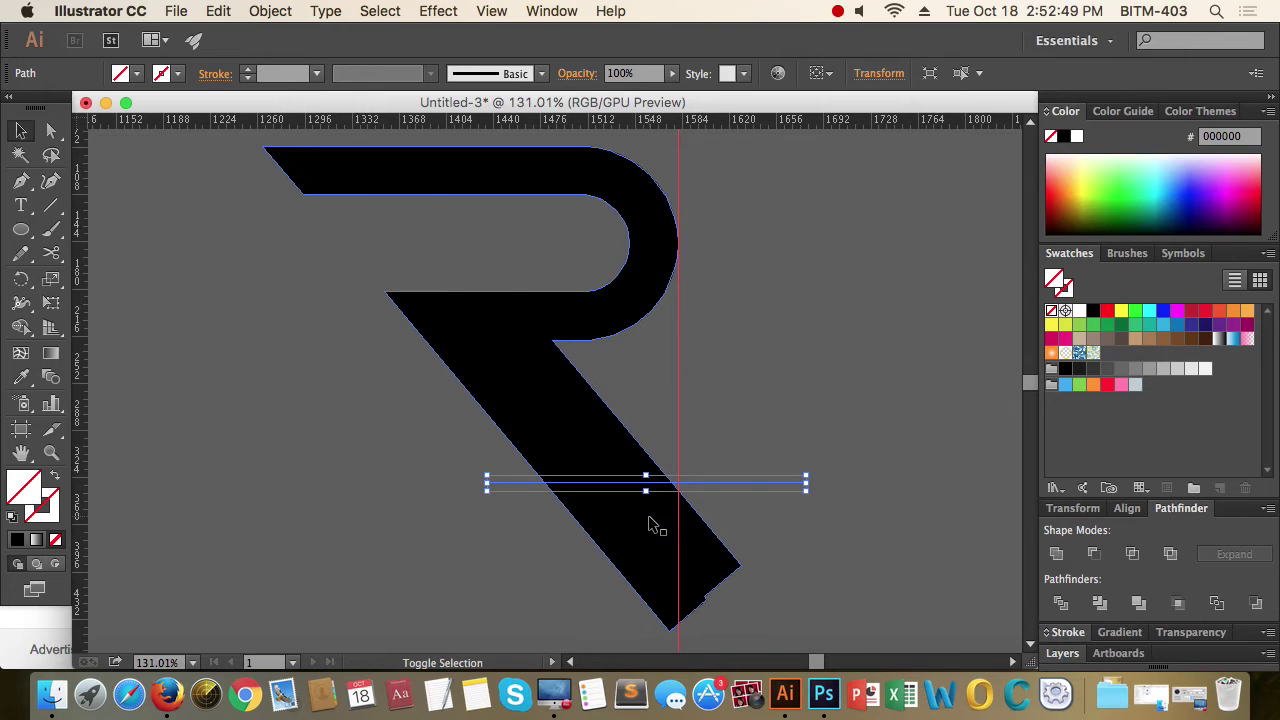
left_click(650, 525, "shift")
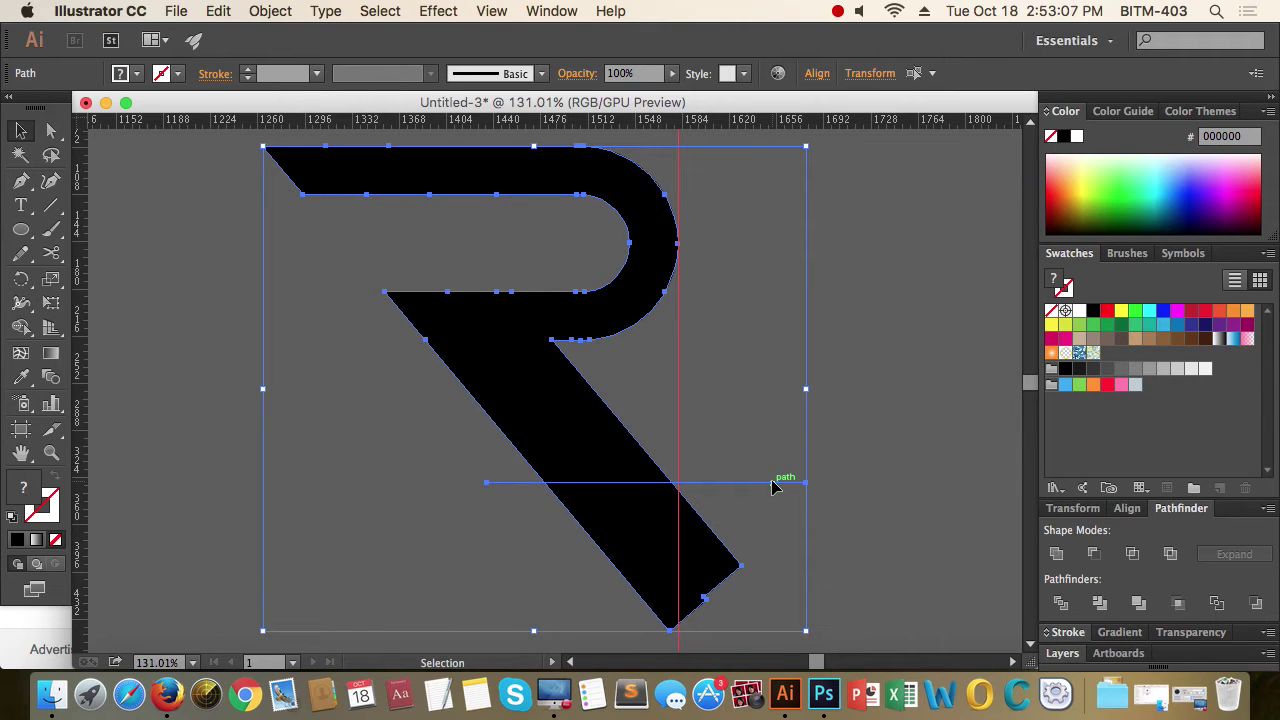
left_click(1061, 603)
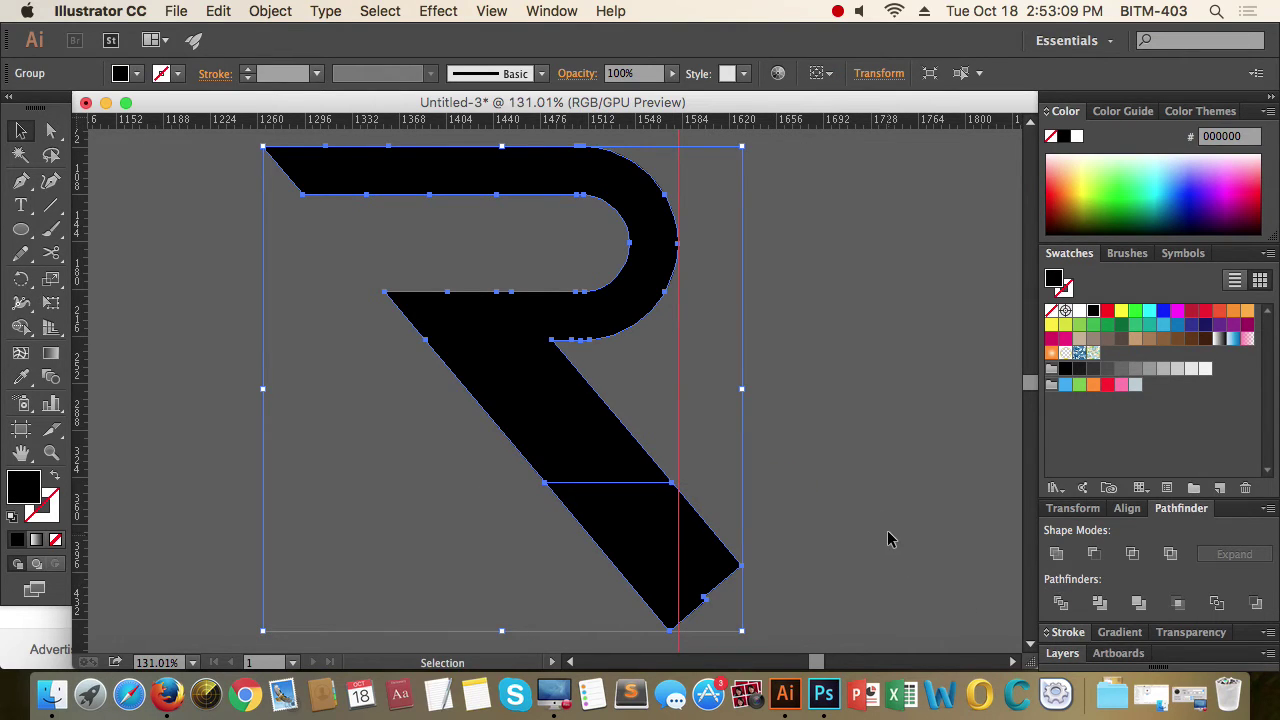
key("super+shift+g")
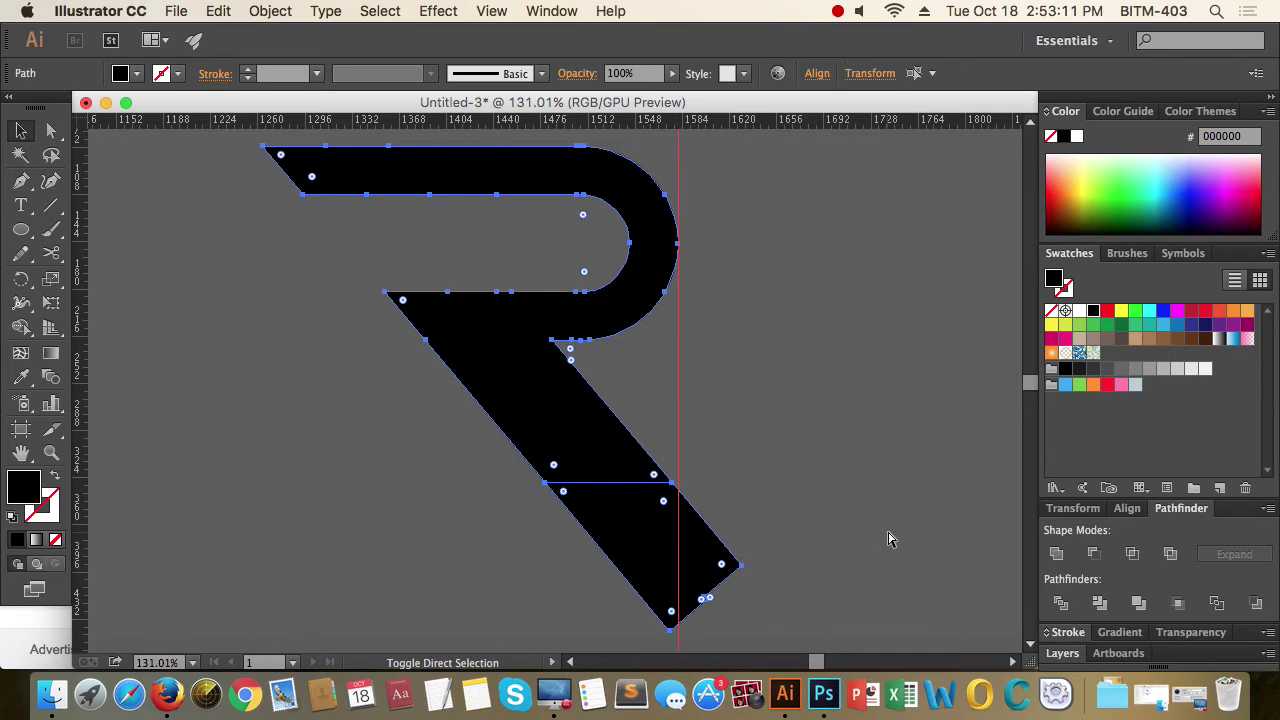
left_click(789, 529)
left_click(686, 560)
key("Delete")
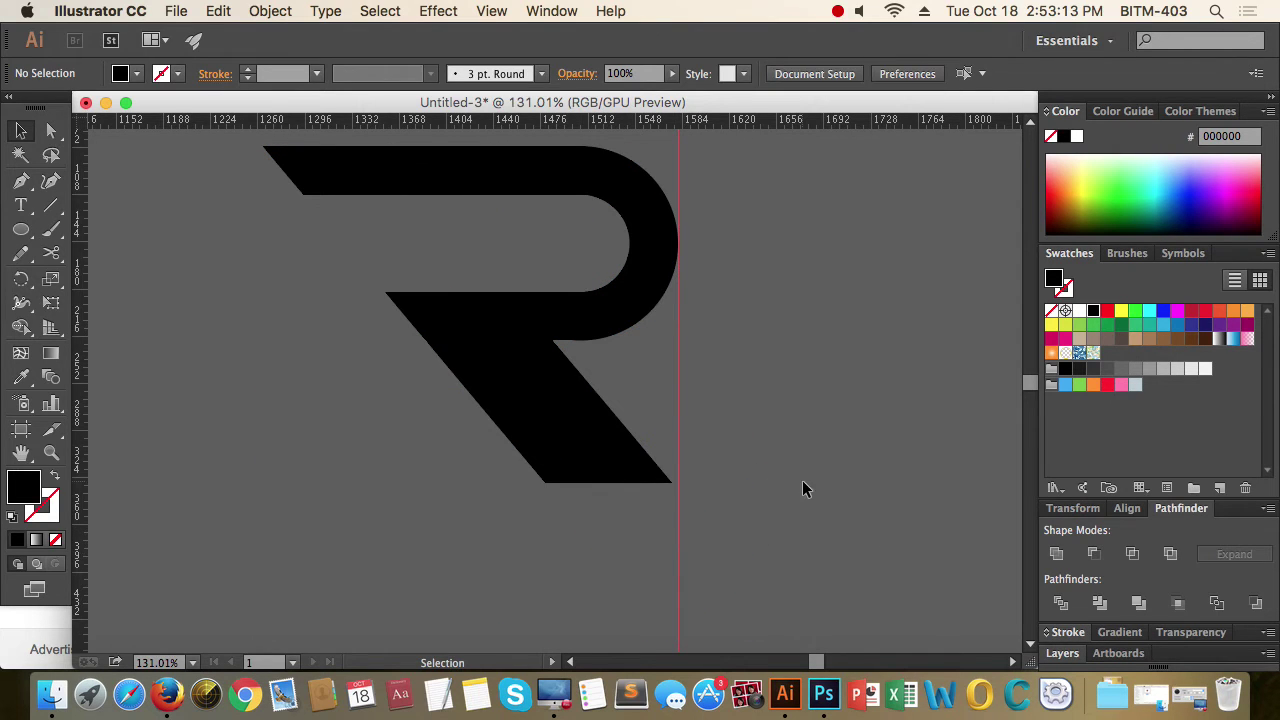
key("super+space")
left_click_drag(722, 429, 447, 488)
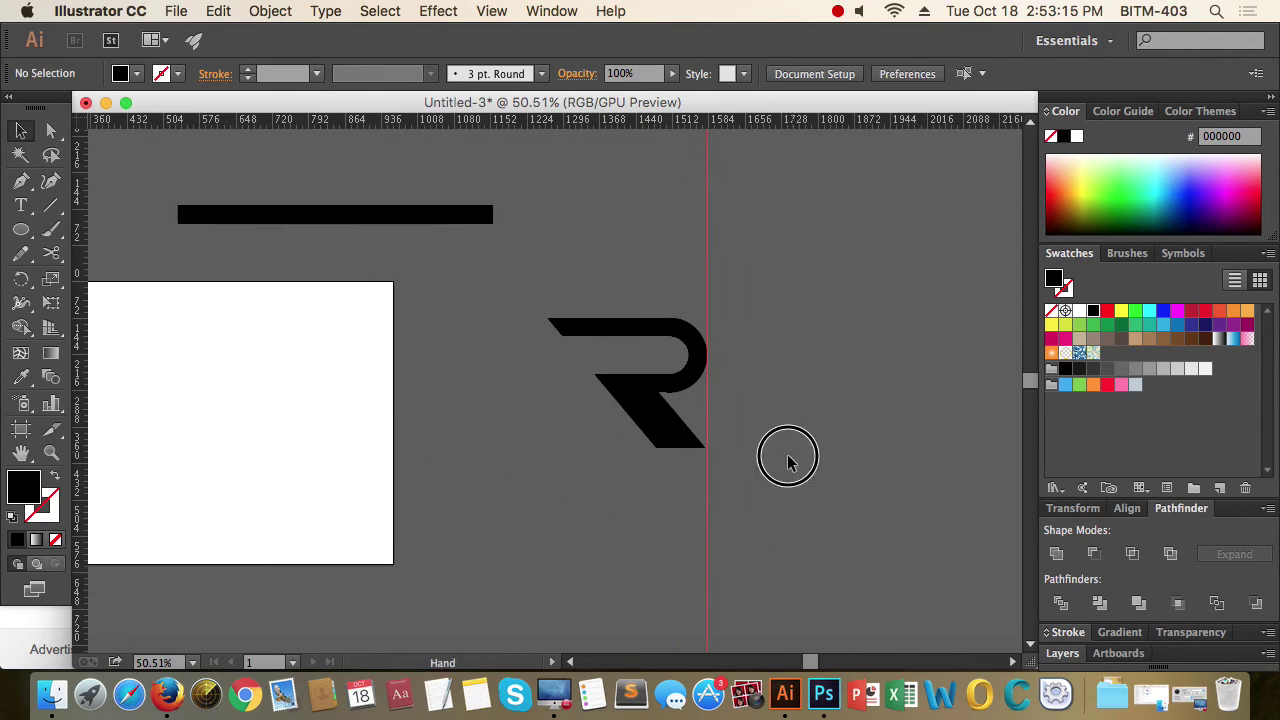
left_click_drag(788, 456, 736, 507)
left_click_drag(526, 461, 600, 429)
left_click_drag(482, 408, 716, 406)
Place a vertical guide at the pointed upper-left tip of the R's diagonal leg
key("super+space")
left_click_drag(781, 358, 573, 388)
key("space")
left_click_drag(704, 413, 850, 362)
key("super+space")
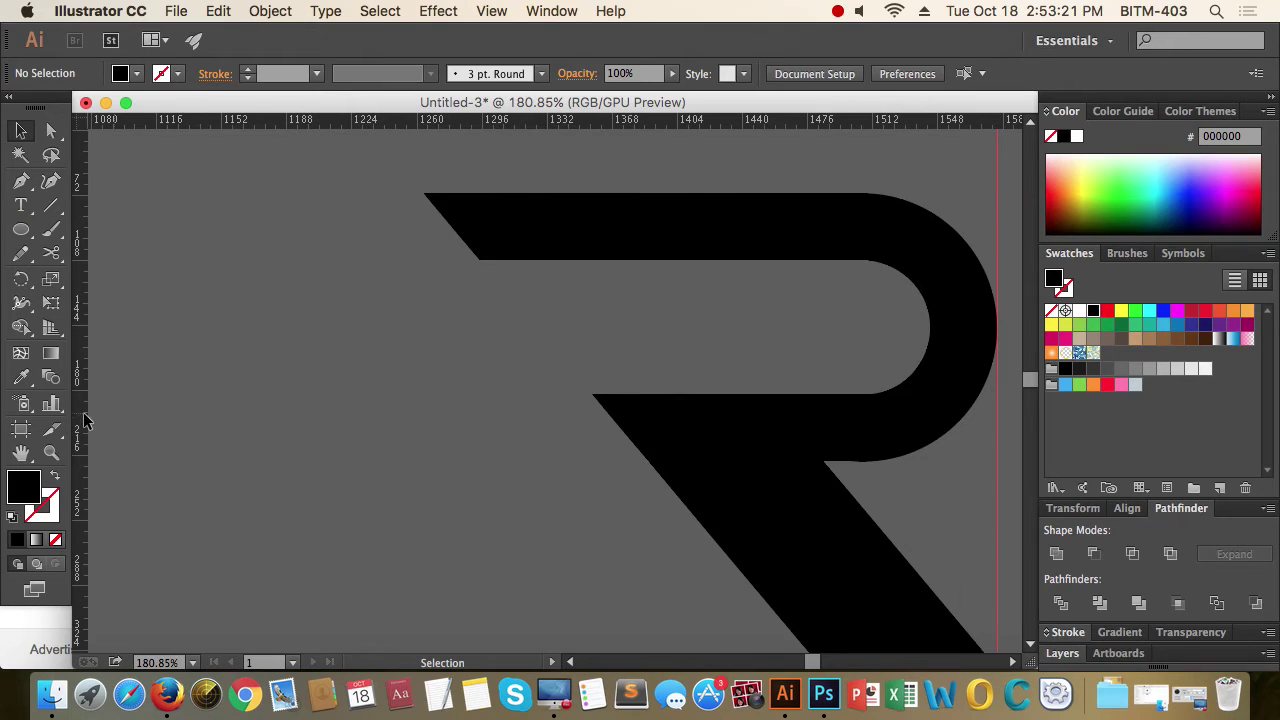
left_click_drag(88, 415, 244, 428)
left_click_drag(82, 414, 594, 417)
Draw a straight 45° line down and to the left from the upper-left tip of the R's leg
left_click_drag(679, 327, 459, 386)
left_click_drag(618, 411, 600, 300)
left_click_drag(580, 246, 707, 350)
key("backslash")
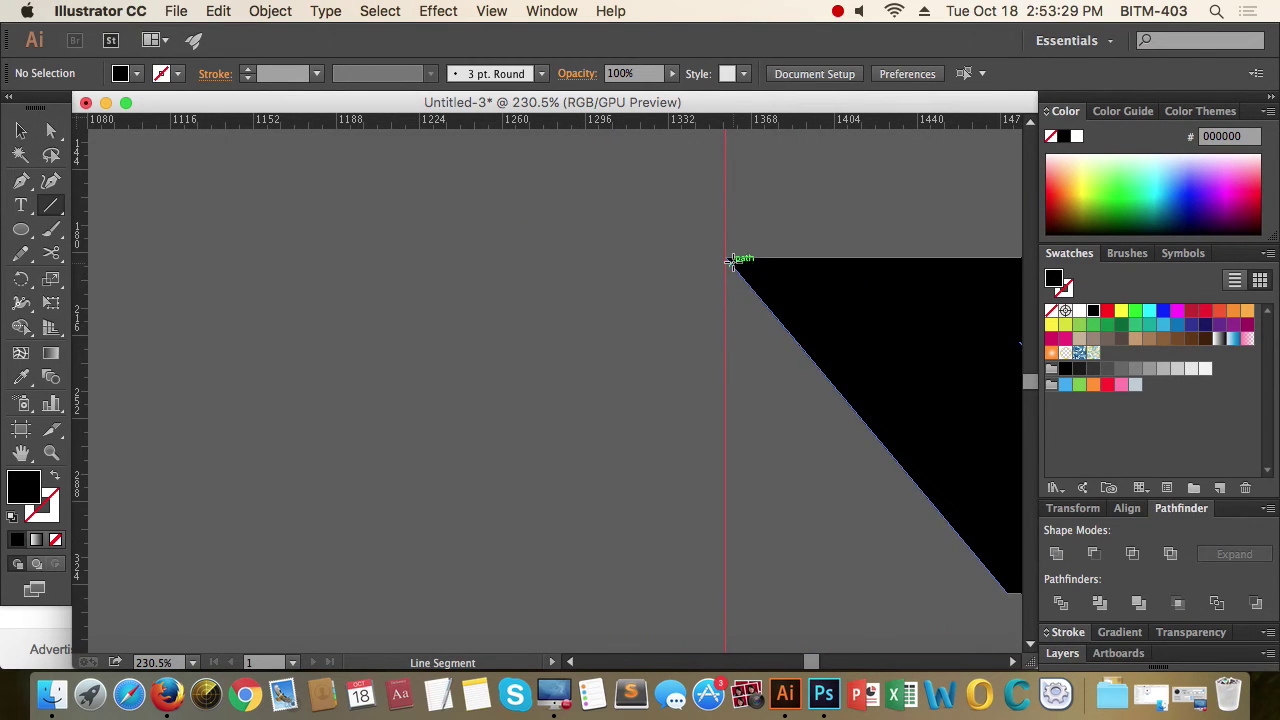
left_click_drag(726, 258, 364, 617)
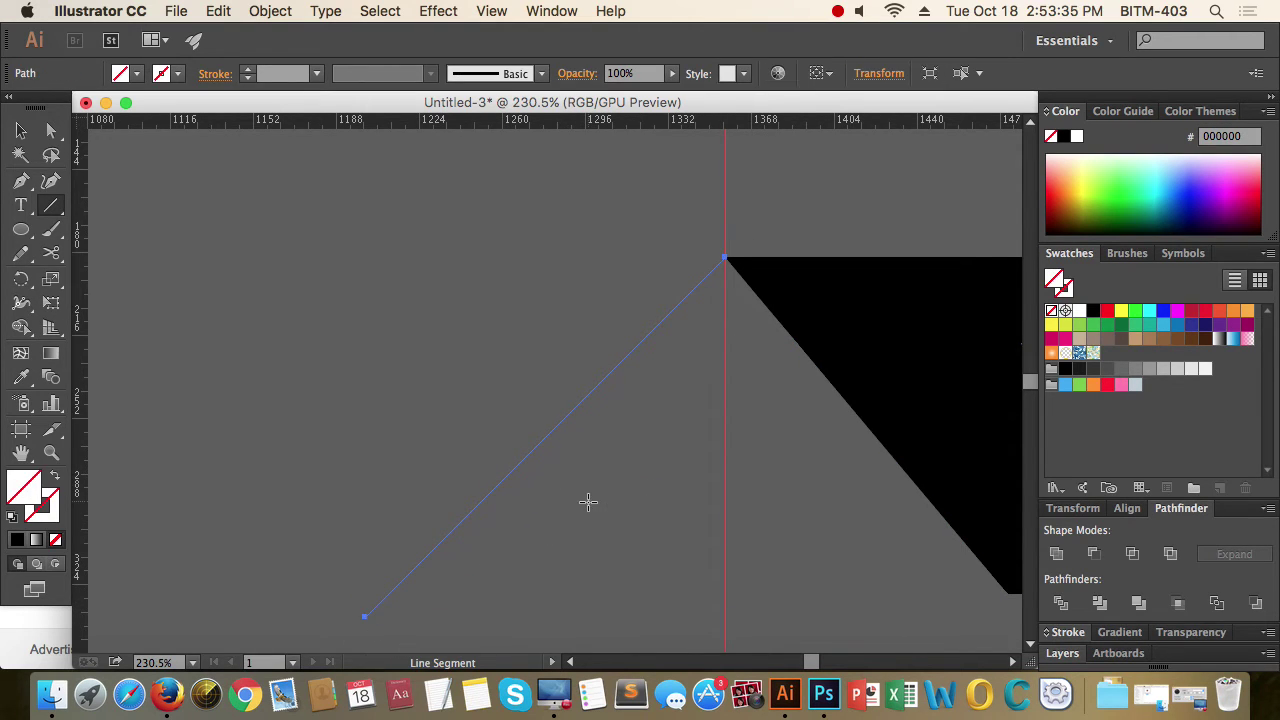
Give the diagonal line beside the R's leg a black 15 pt stroke and leave the line selected
key("v")
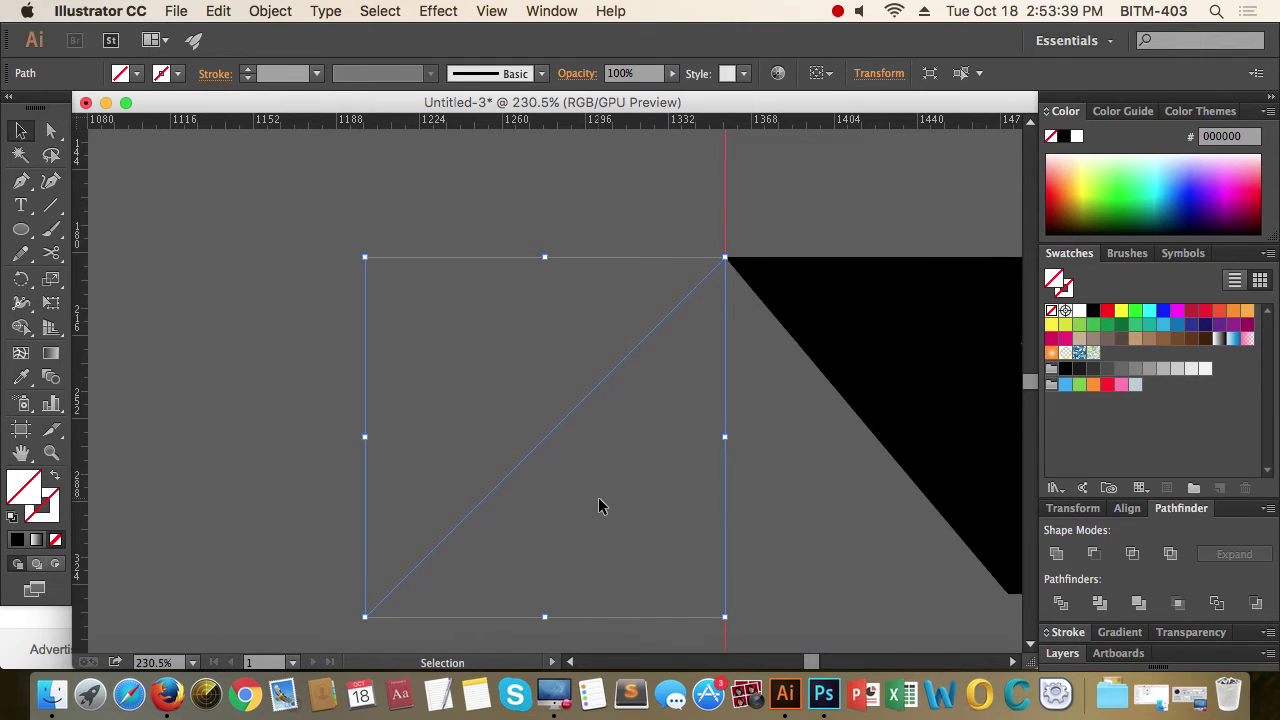
left_click(196, 383)
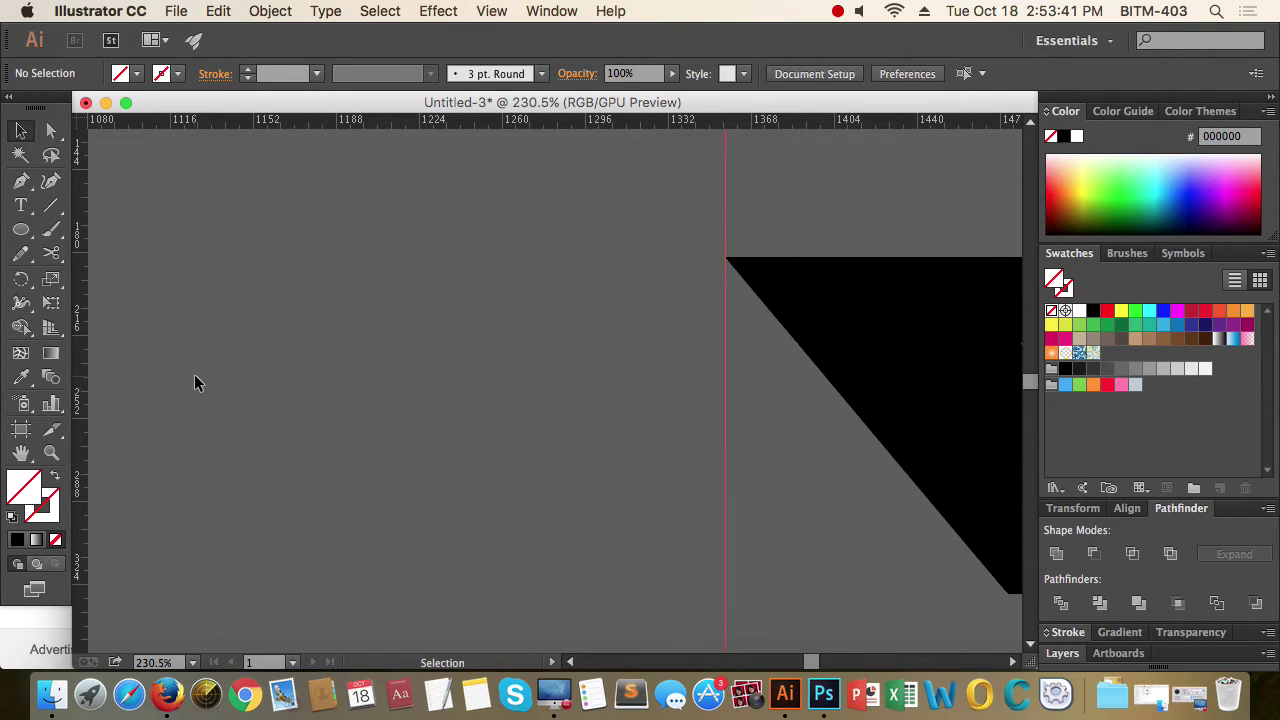
left_click_drag(329, 380, 626, 614)
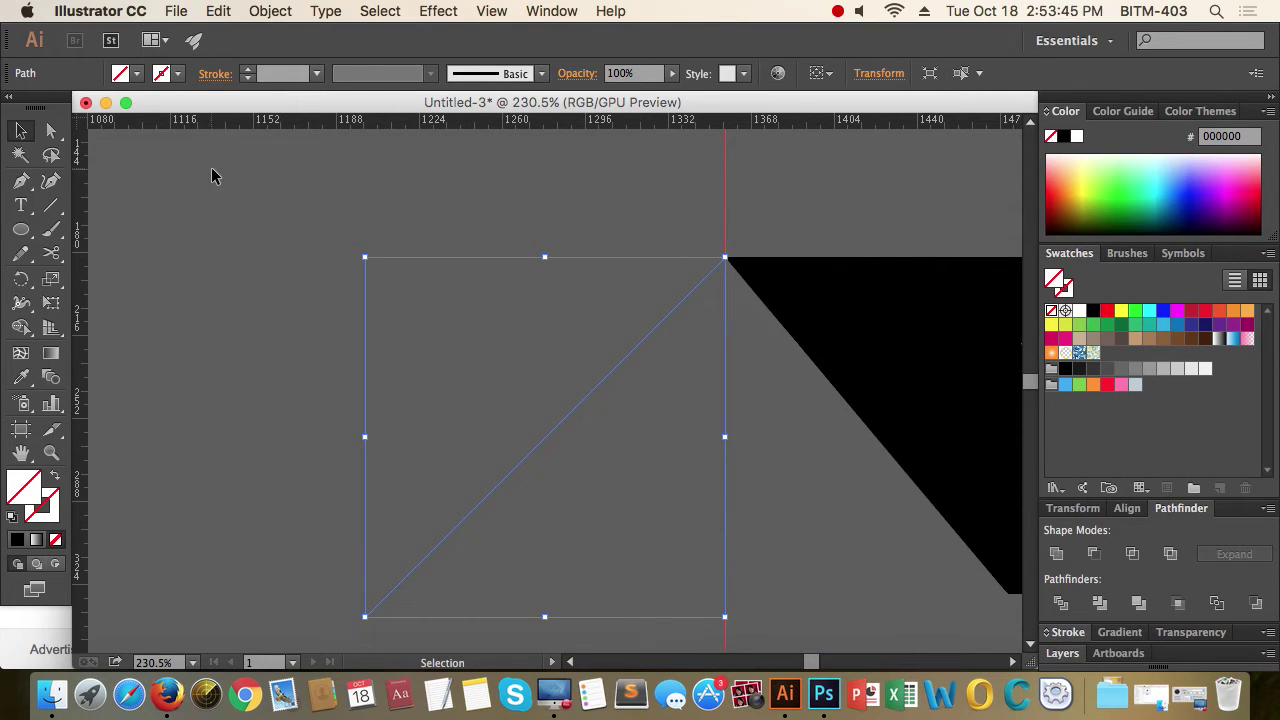
left_click(249, 73)
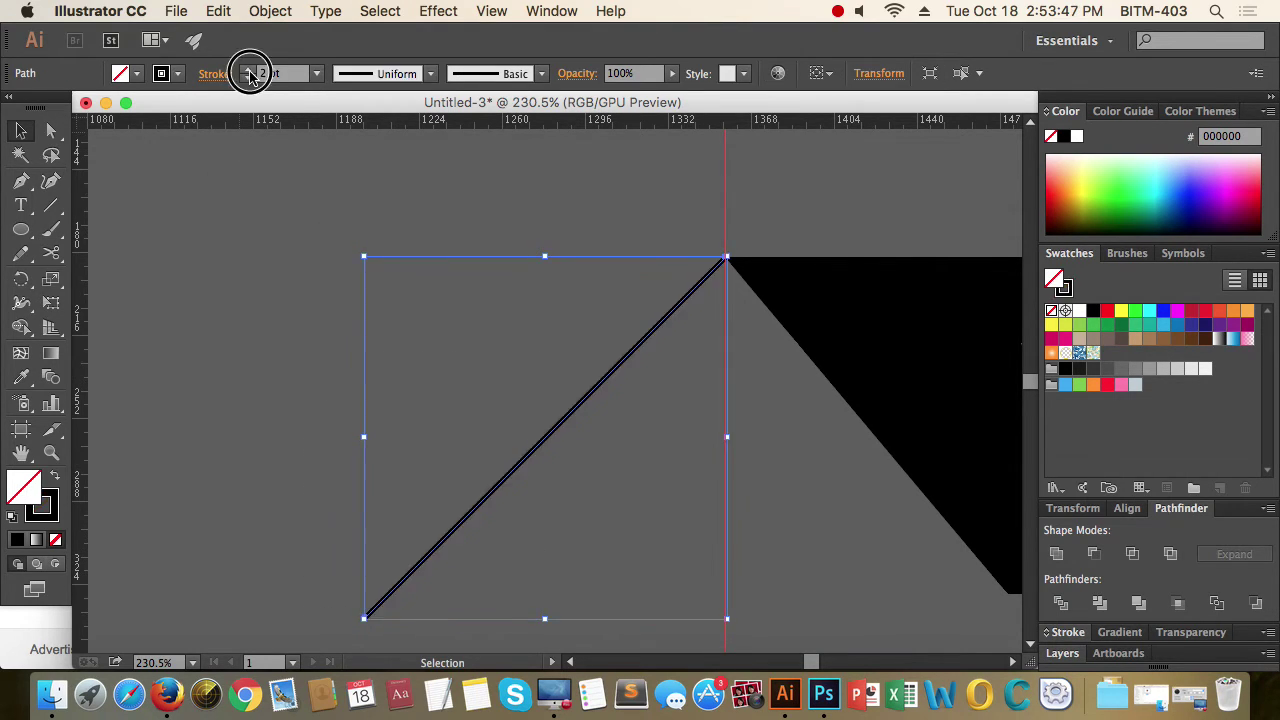
left_click(249, 73)
left_click(249, 73)
left_click(249, 73)
left_click(249, 73)
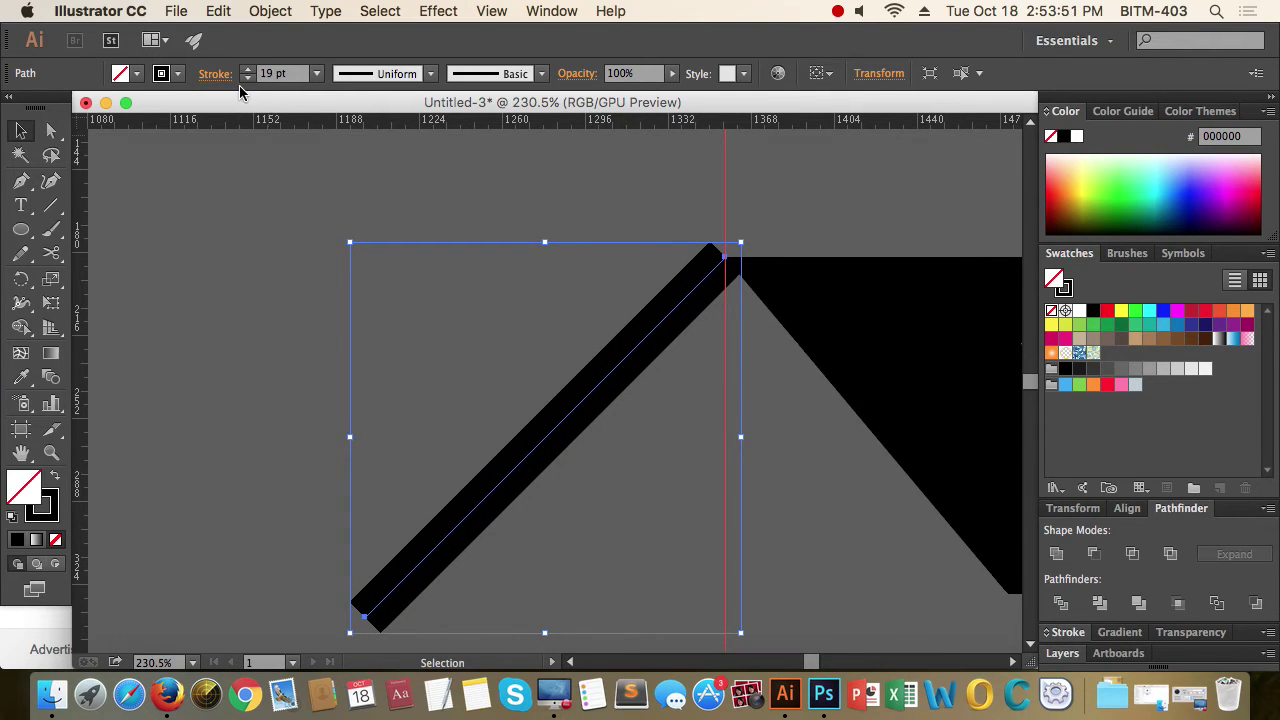
left_click(248, 81)
left_click(248, 81)
left_click(248, 81)
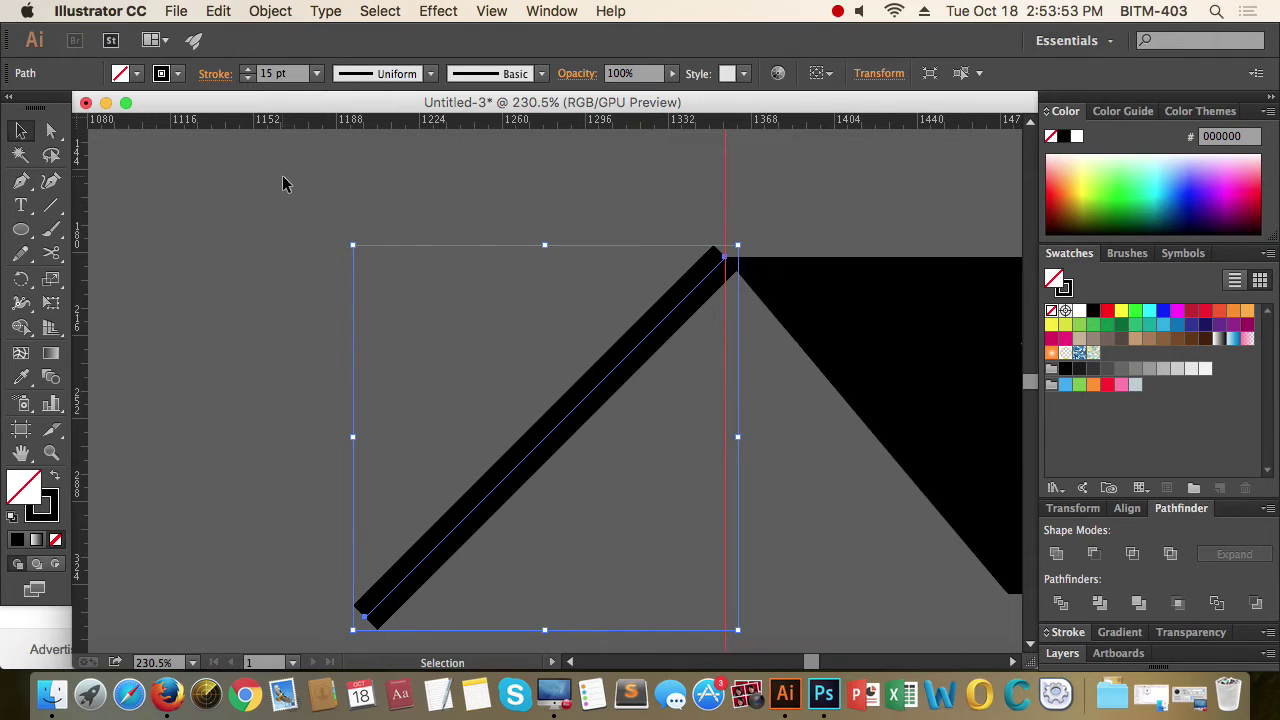
left_click(281, 209)
left_click(507, 239, "super")
left_click_drag(507, 245, 408, 335)
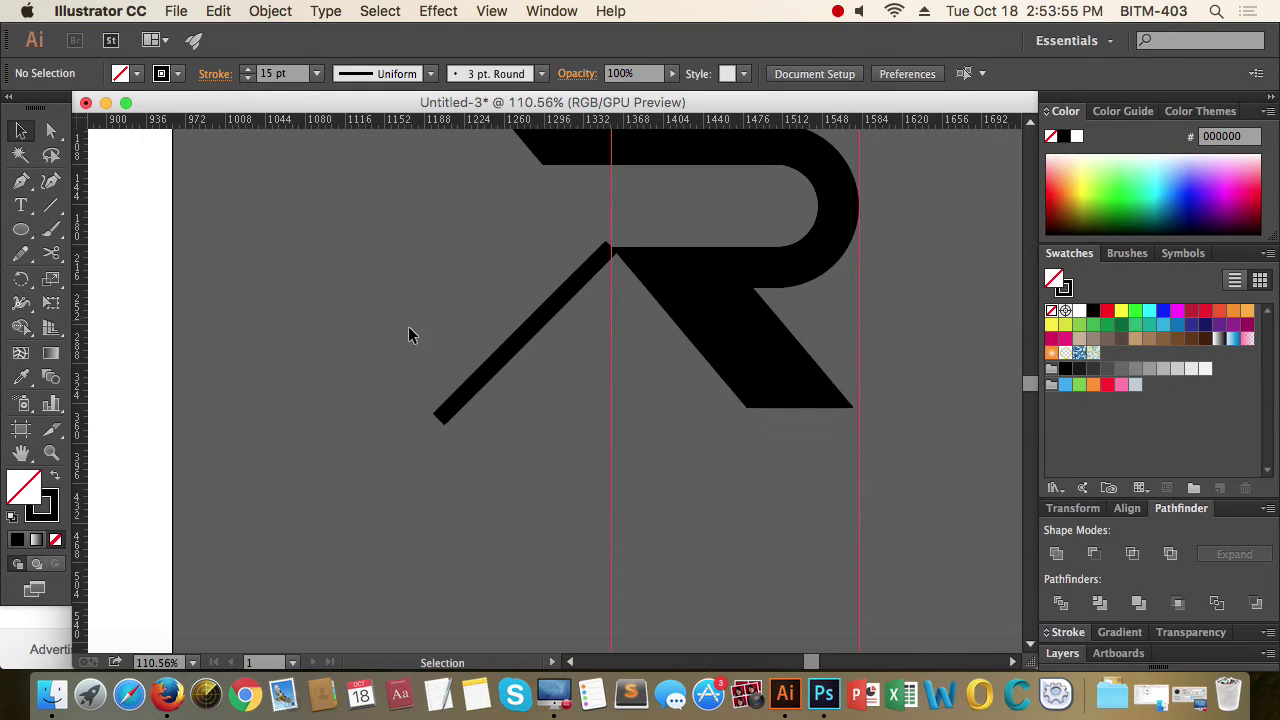
left_click_drag(541, 373, 450, 333)
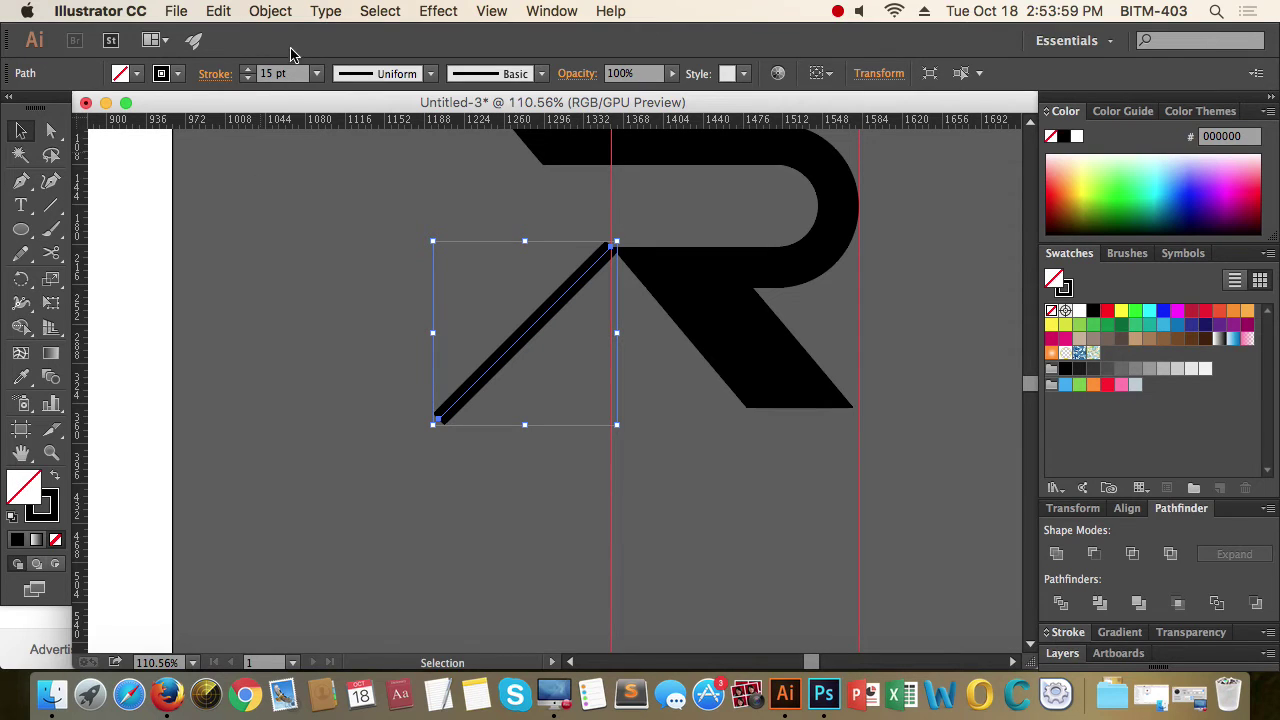
left_click(270, 11)
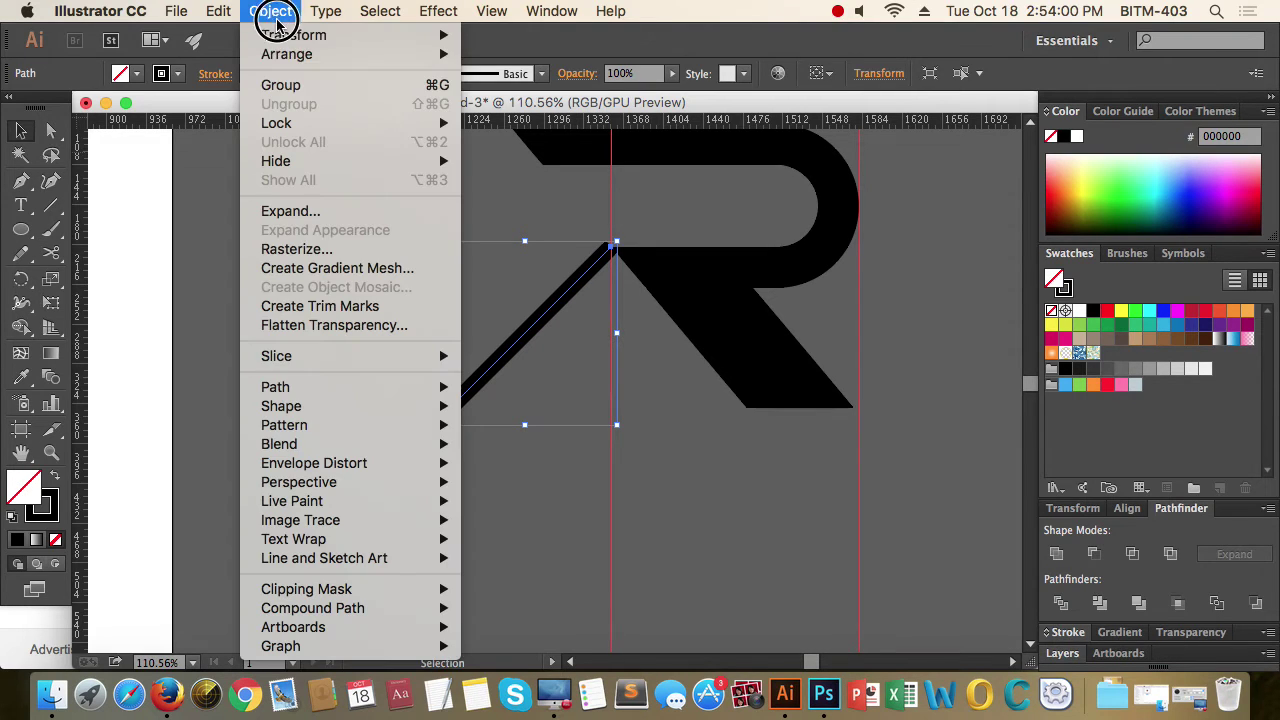
left_click(336, 212)
left_click(556, 286)
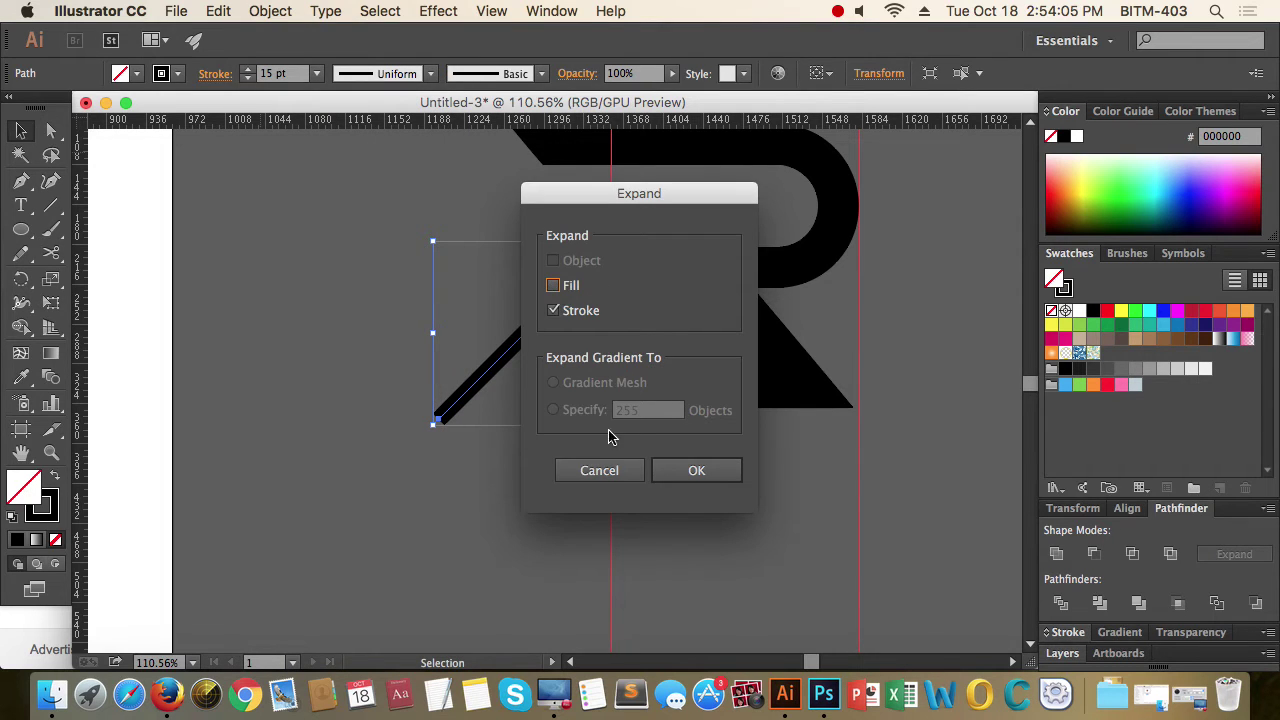
left_click(623, 480)
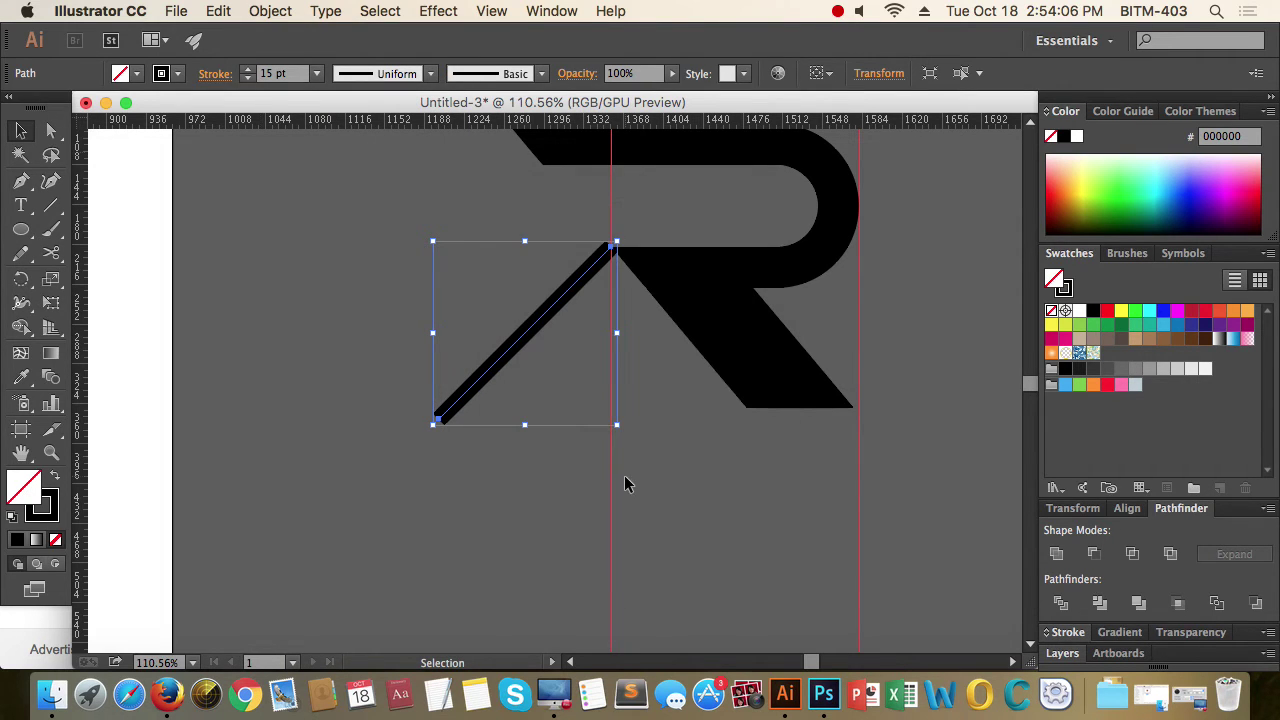
Expand only the stroke of the selected diagonal line, without its fill, into a filled bar
left_click(258, 12)
left_click(337, 206)
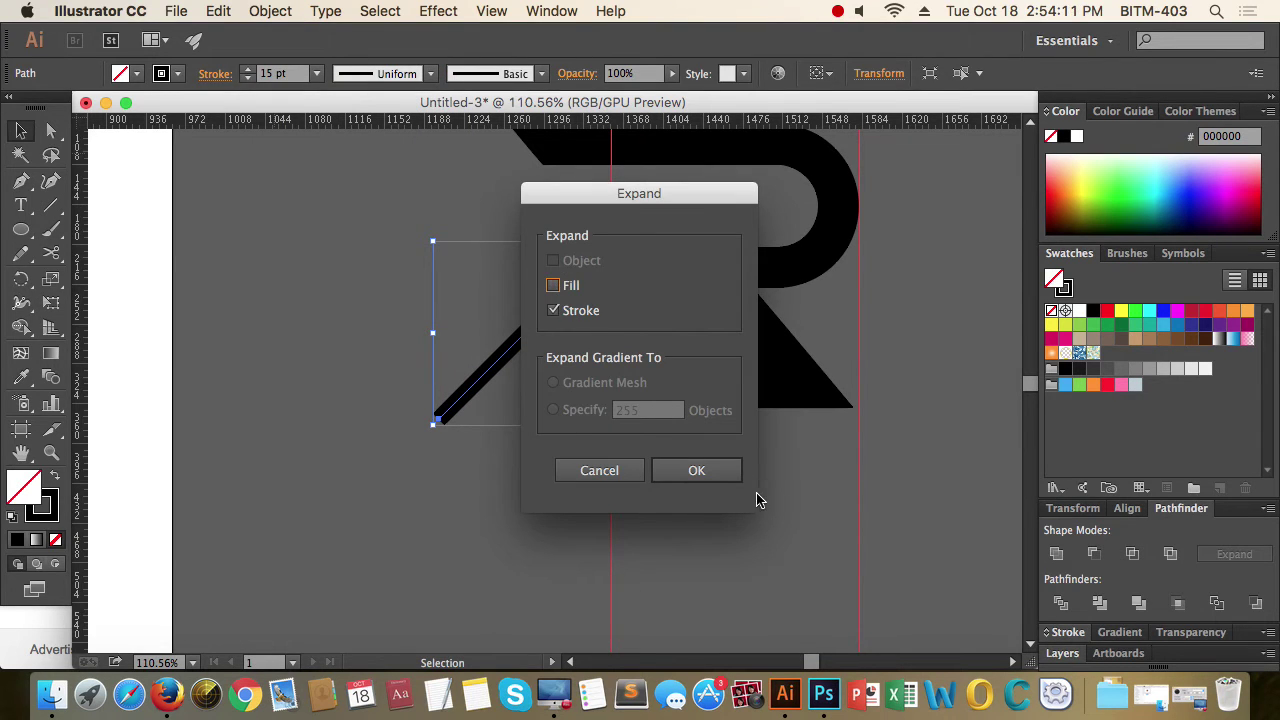
left_click(712, 472)
left_click(623, 446)
left_click_drag(536, 440, 367, 352)
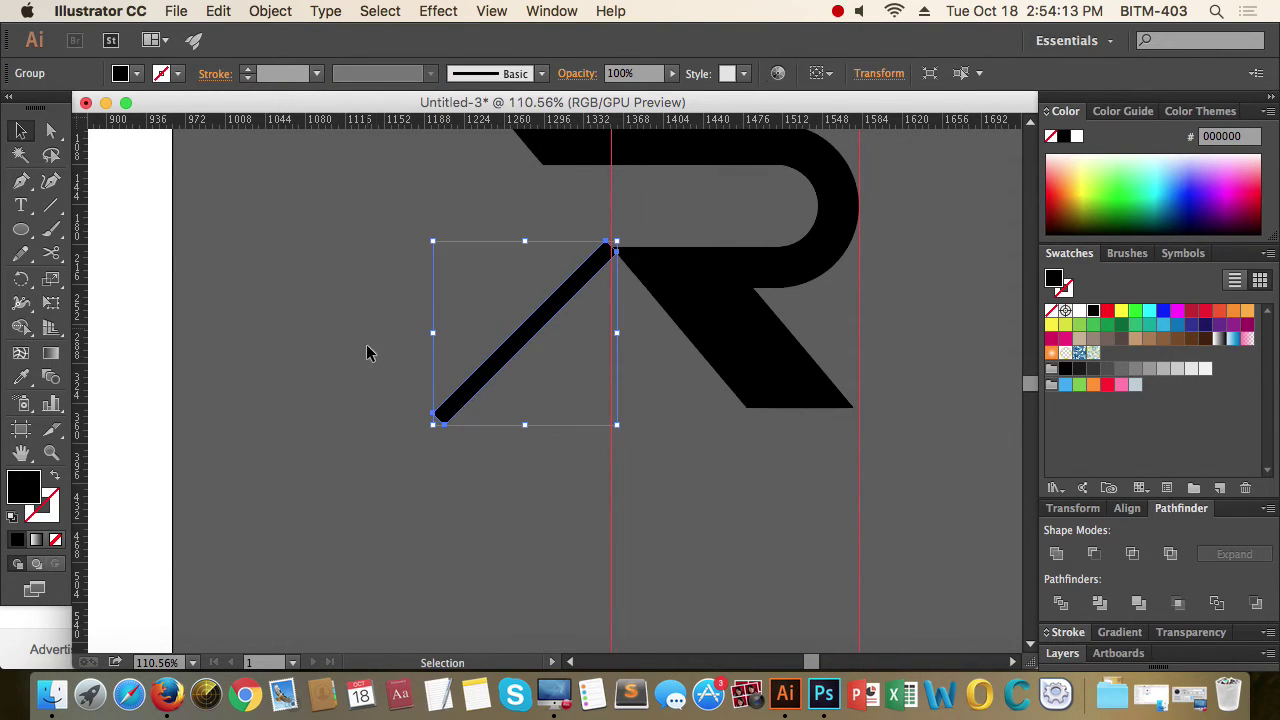
Move the diagonal bar down and to the right so its upper end sits just under the R leg's pointed tip
left_click(617, 483)
left_click_drag(598, 285, 532, 445)
left_click_drag(465, 271, 934, 297)
left_click_drag(717, 261, 658, 211)
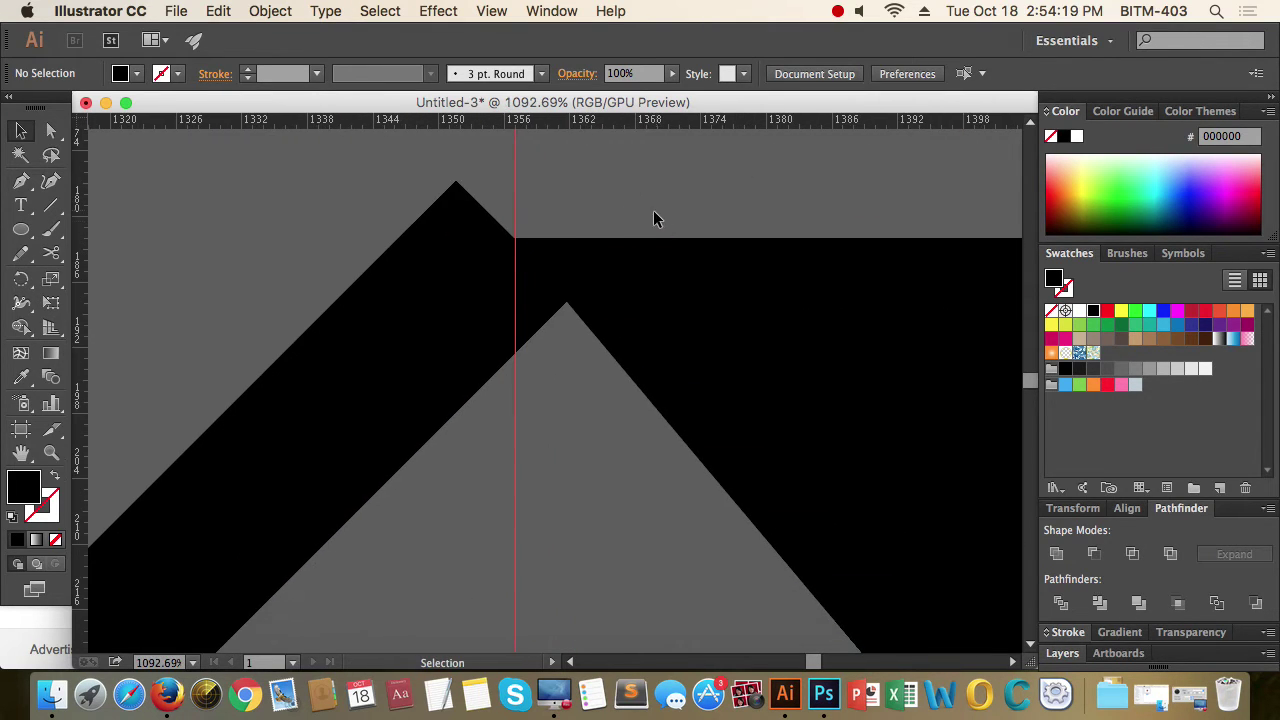
left_click_drag(492, 295, 529, 386)
left_click(584, 230)
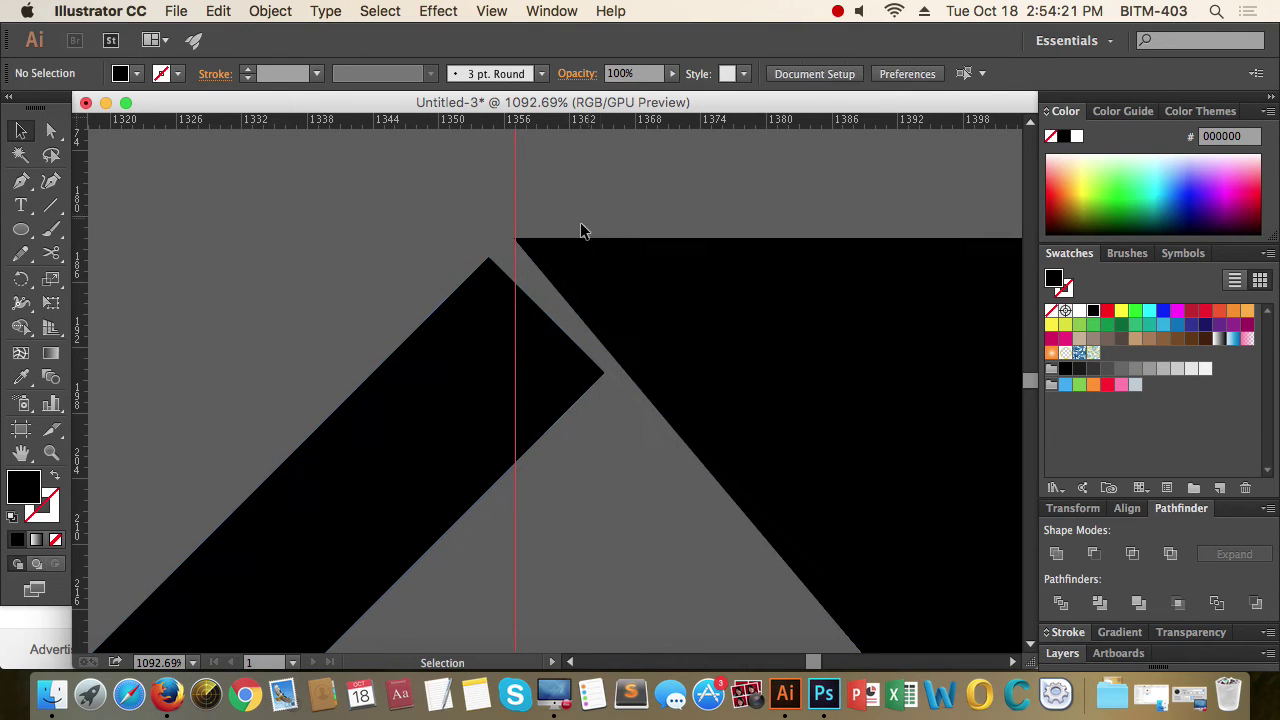
Move the two corner points of the bar's upper end onto the R leg's tip and slanted left edge
key("a")
left_click_drag(489, 258, 513, 241)
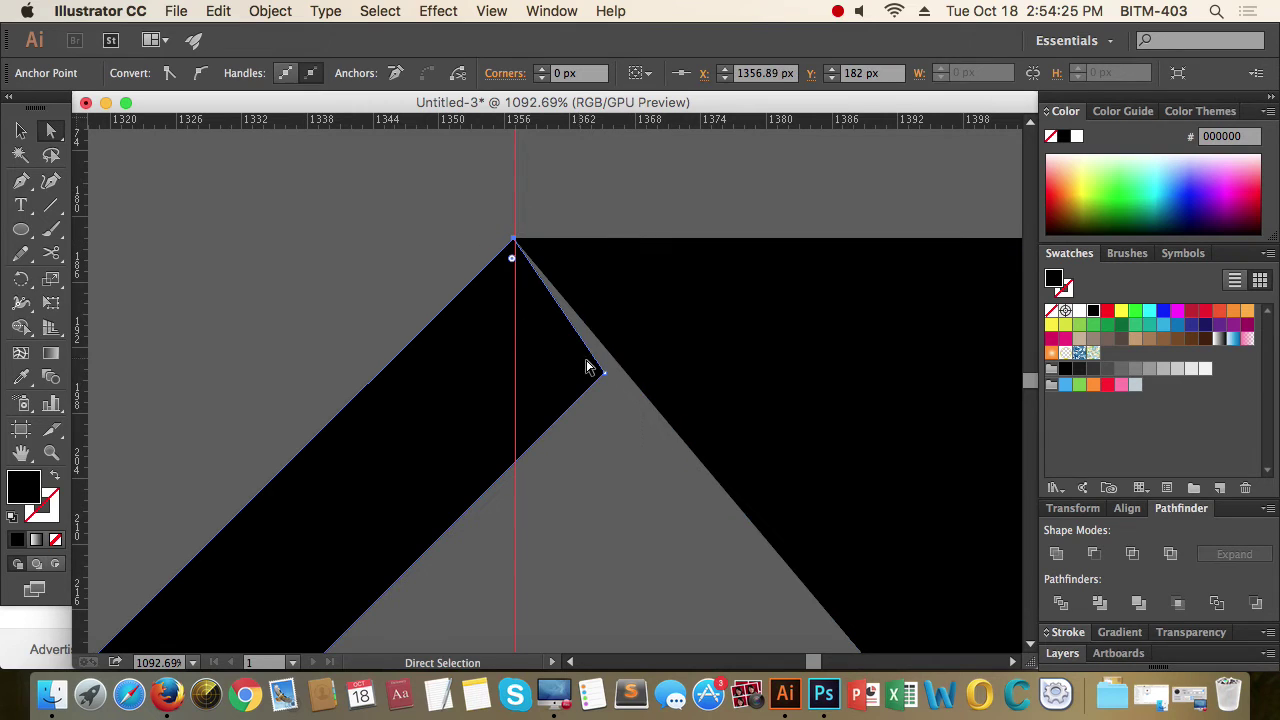
left_click_drag(604, 377, 640, 389)
left_click(666, 211)
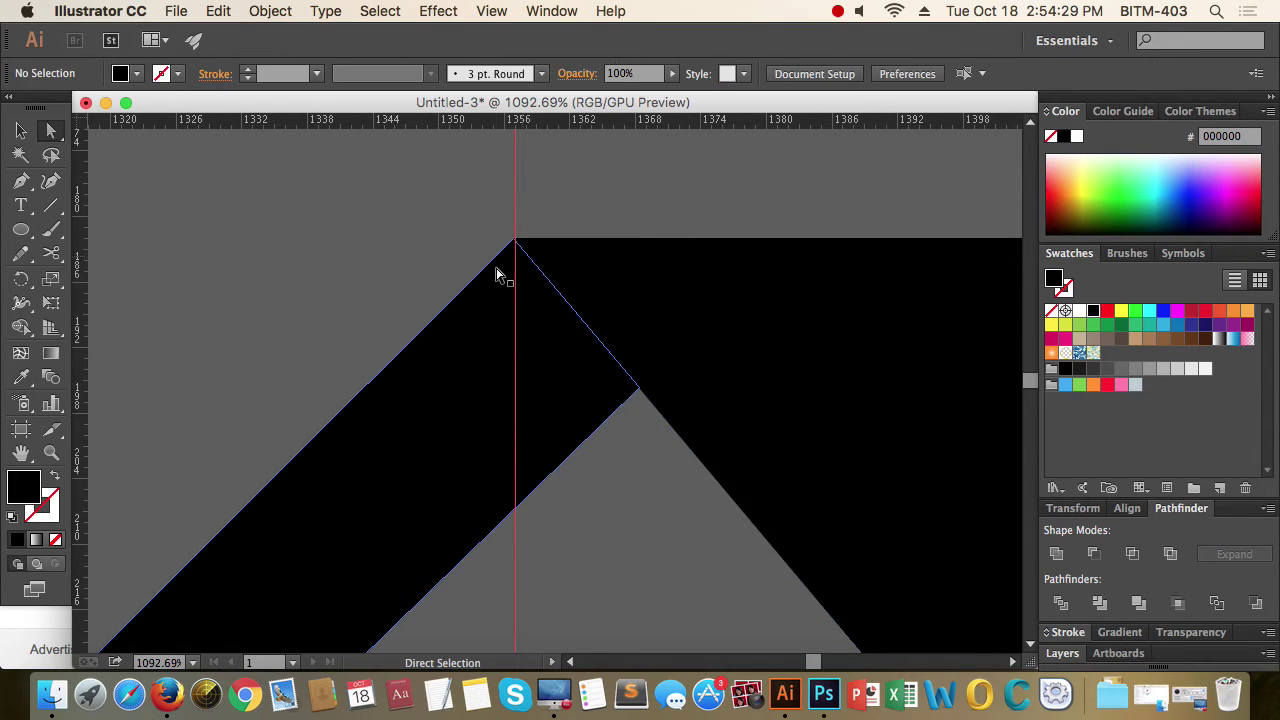
Draw a horizontal line from the R leg's lower-right corner leftward across the thin diagonal bar
key("z")
left_click_drag(672, 206, 405, 325)
left_click_drag(666, 231, 402, 337)
left_click_drag(720, 220, 500, 316)
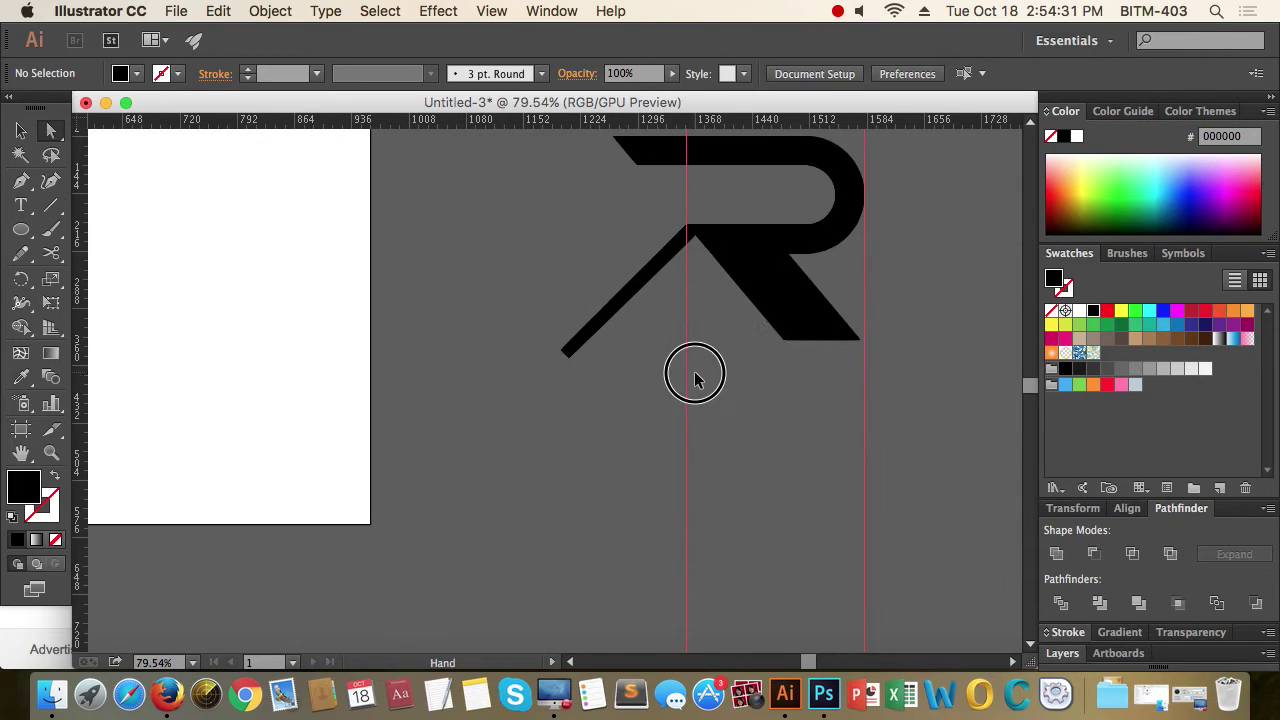
left_click_drag(694, 372, 628, 388)
mouse_move(467, 370)
left_mouse_down()
mouse_move(777, 391)
mouse_move(545, 418)
left_mouse_up()
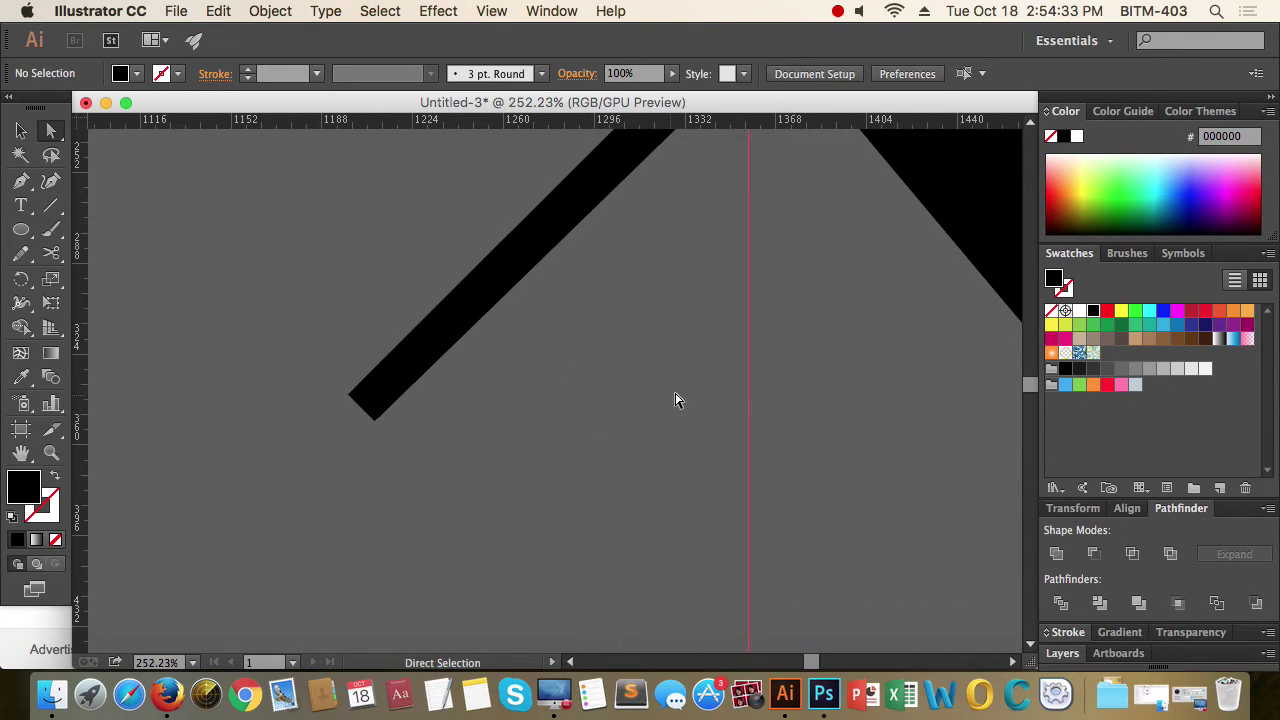
left_click_drag(675, 400, 586, 414)
key("backslash")
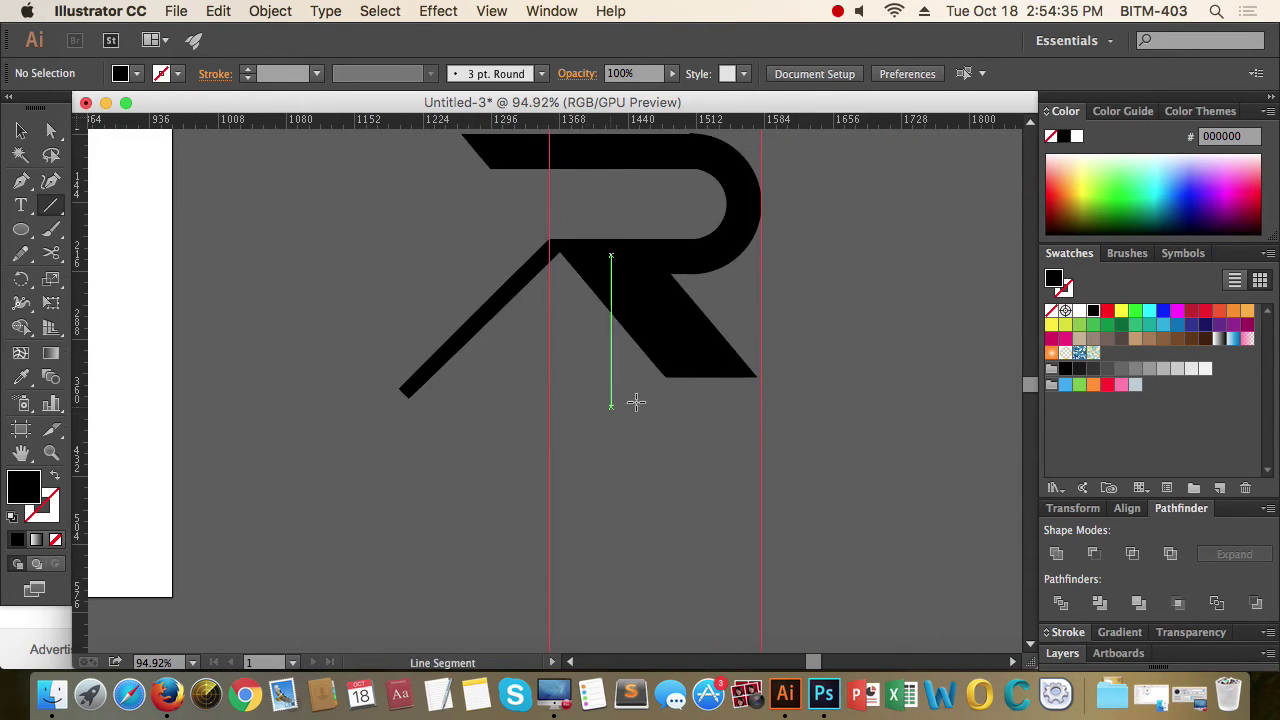
left_click_drag(757, 376, 275, 376)
Divide the thin bar along the horizontal line, ungroup it and delete the piece below the cut
key("v")
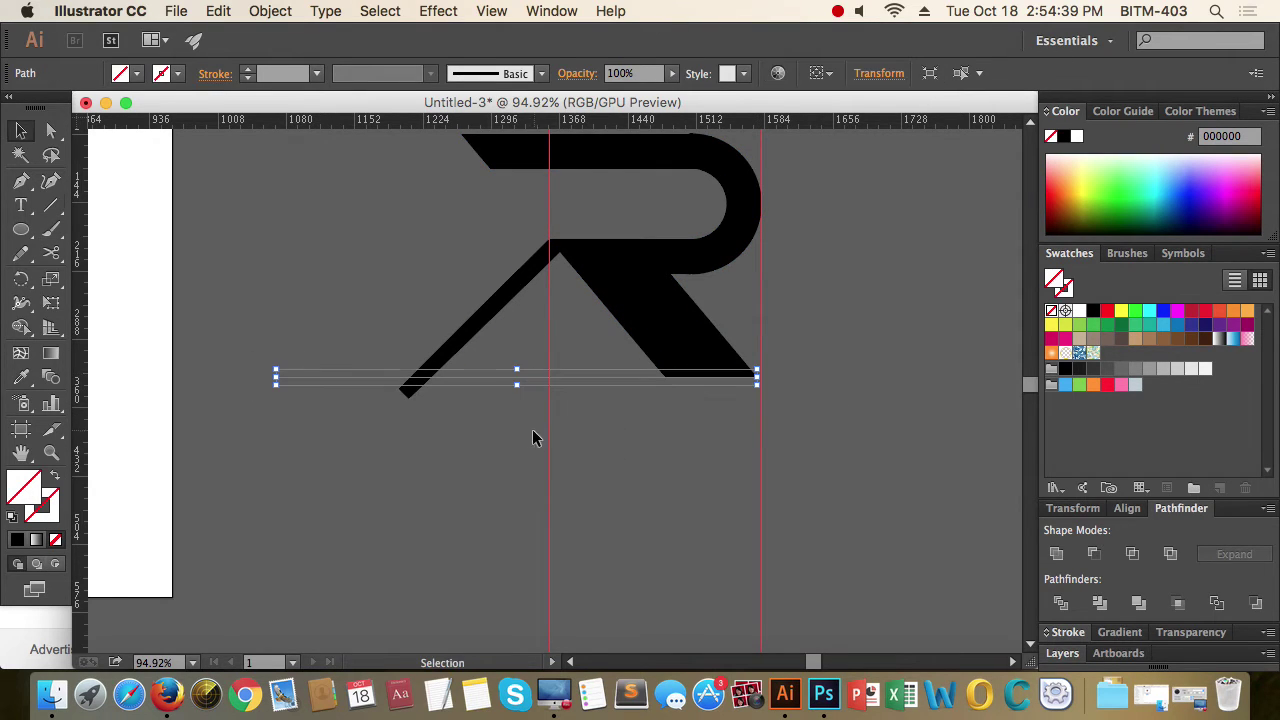
left_click(484, 330, "shift")
left_click(1062, 601)
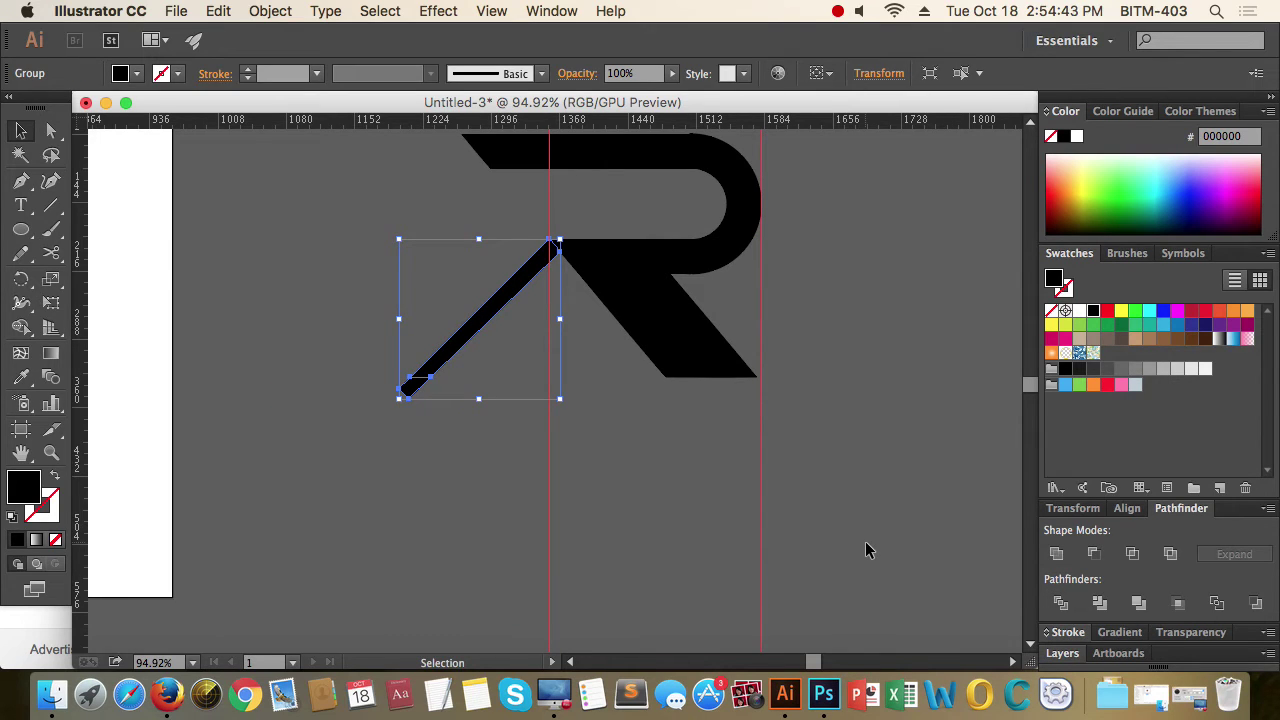
left_click(447, 437)
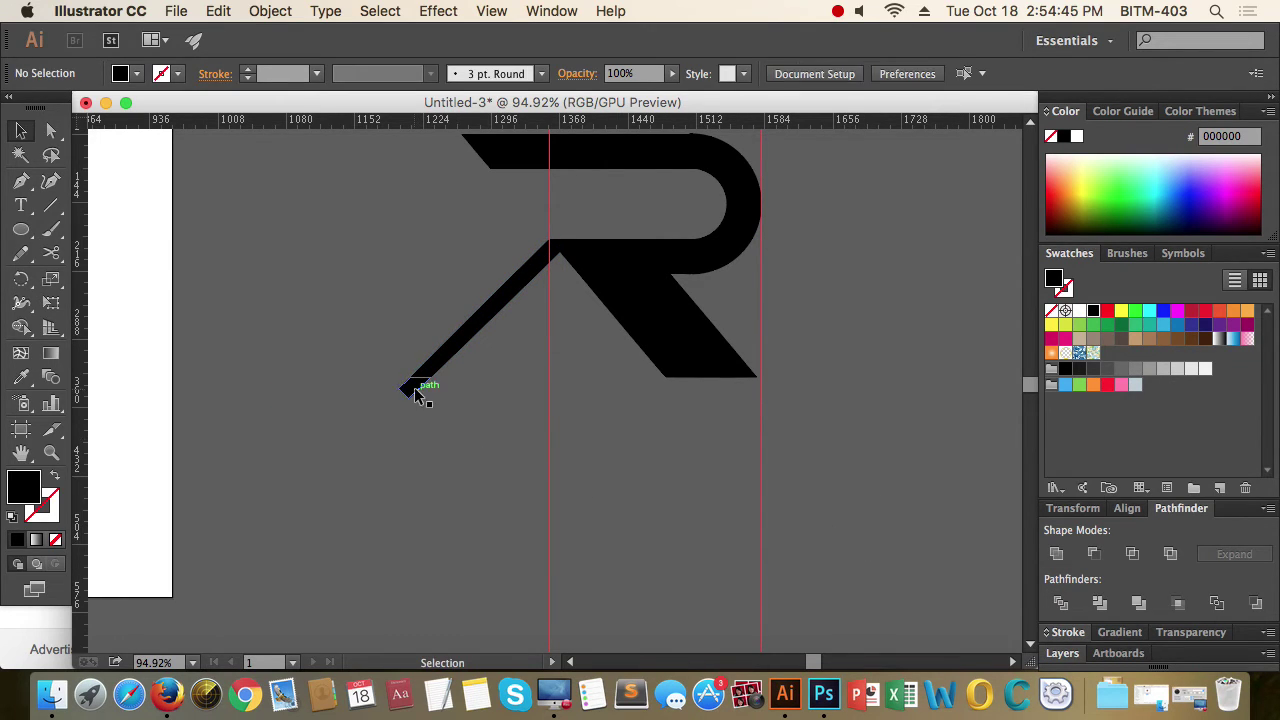
left_click(417, 394)
key("Delete")
Move the bar's lower-left corner point onto its lower-right corner to taper the bar to a point
key("super+space")
left_click_drag(404, 364, 863, 429)
key("z")
left_click_drag(486, 457, 783, 449)
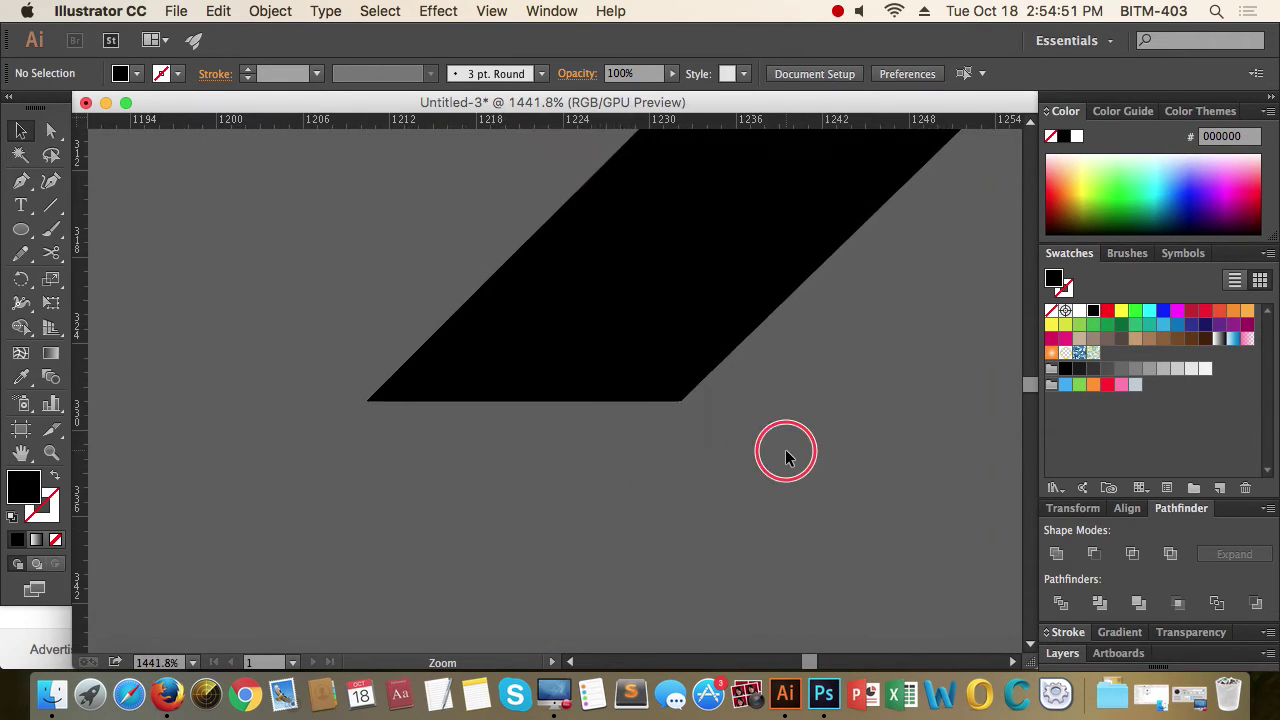
key("a")
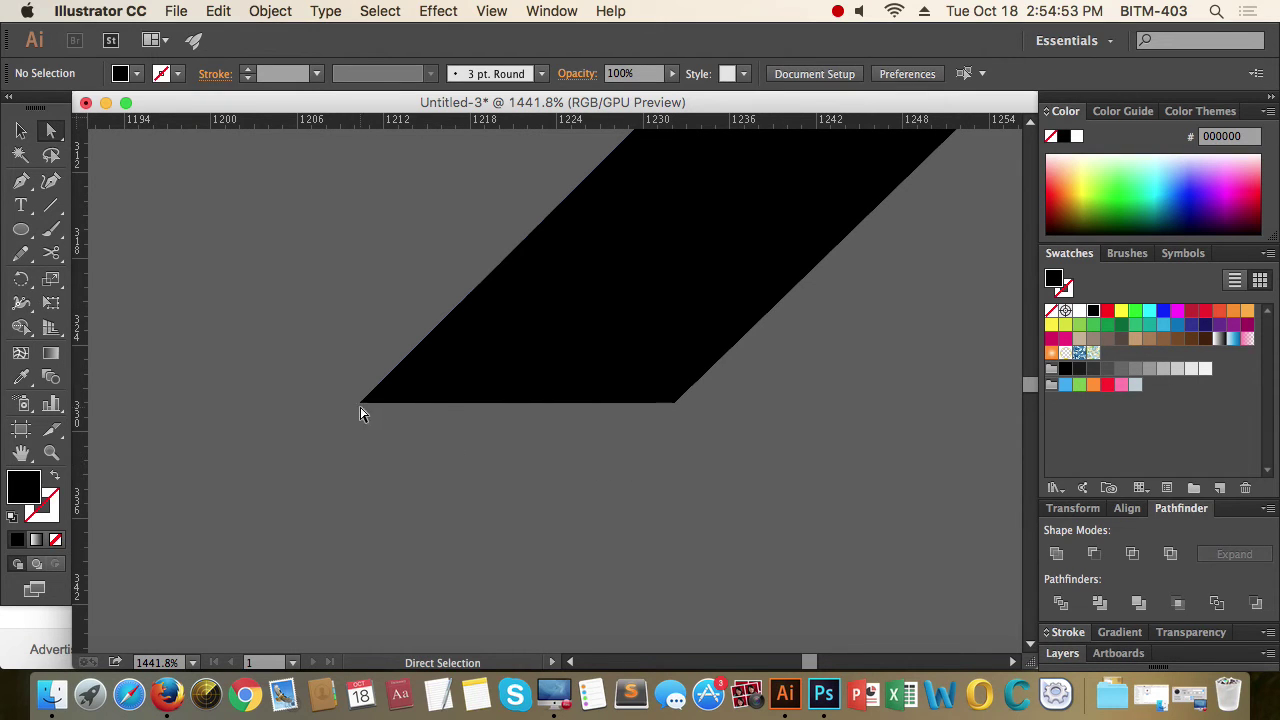
left_click_drag(361, 404, 431, 411)
left_click(733, 465)
Examine the tapered left leg and how it joins the rest of the R
left_click_drag(722, 343, 500, 350)
left_click_drag(797, 388, 535, 462)
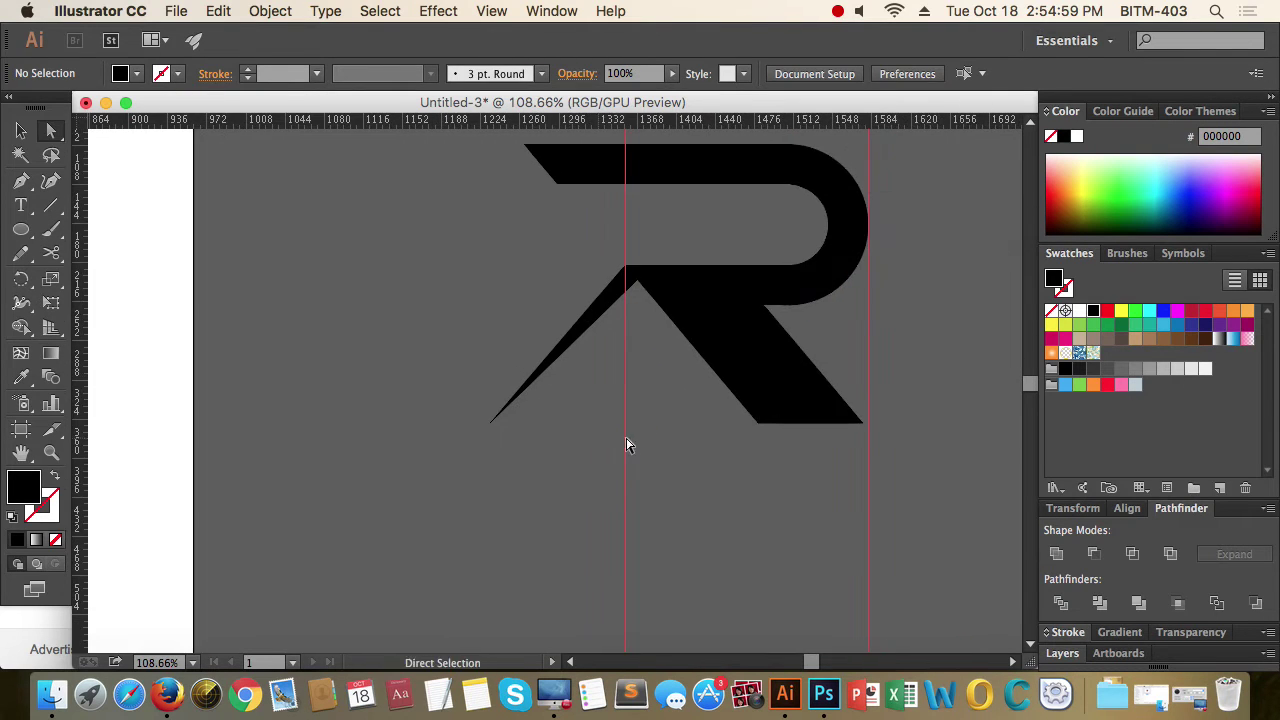
mouse_move(636, 404)
left_mouse_down()
mouse_move(575, 407)
mouse_move(537, 431)
mouse_move(632, 419)
left_mouse_up()
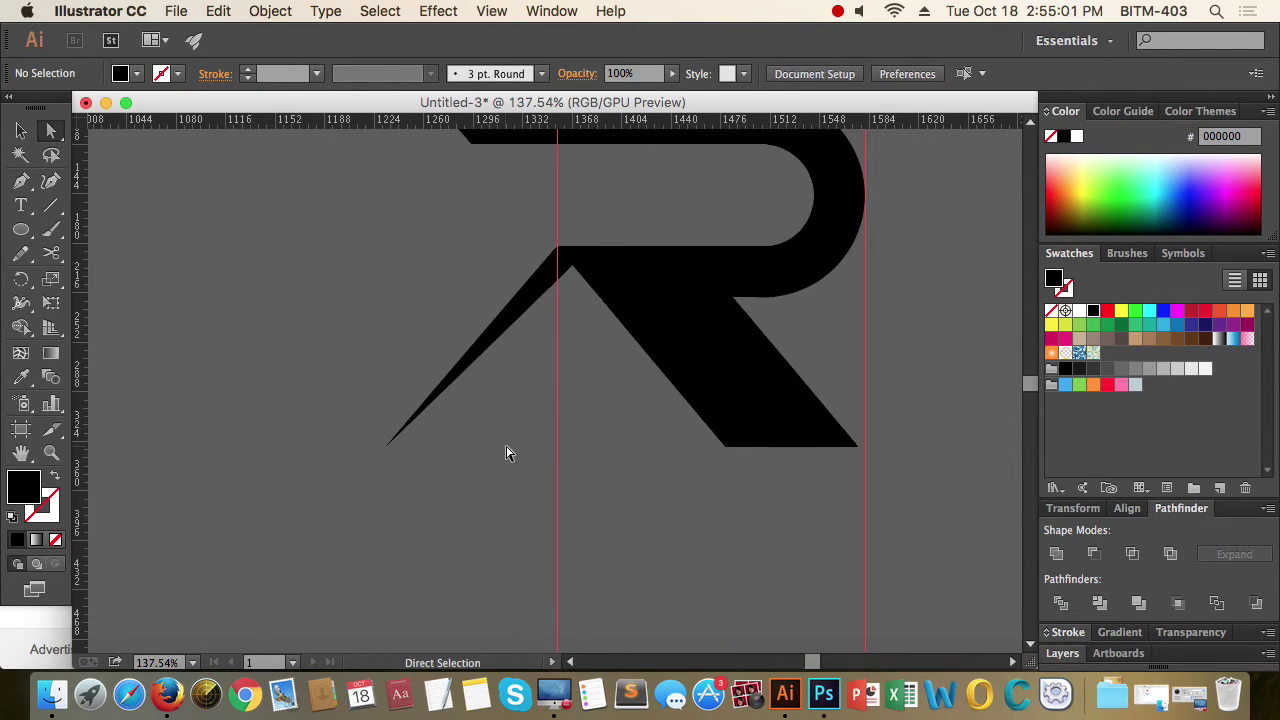
key("v")
left_click(384, 430)
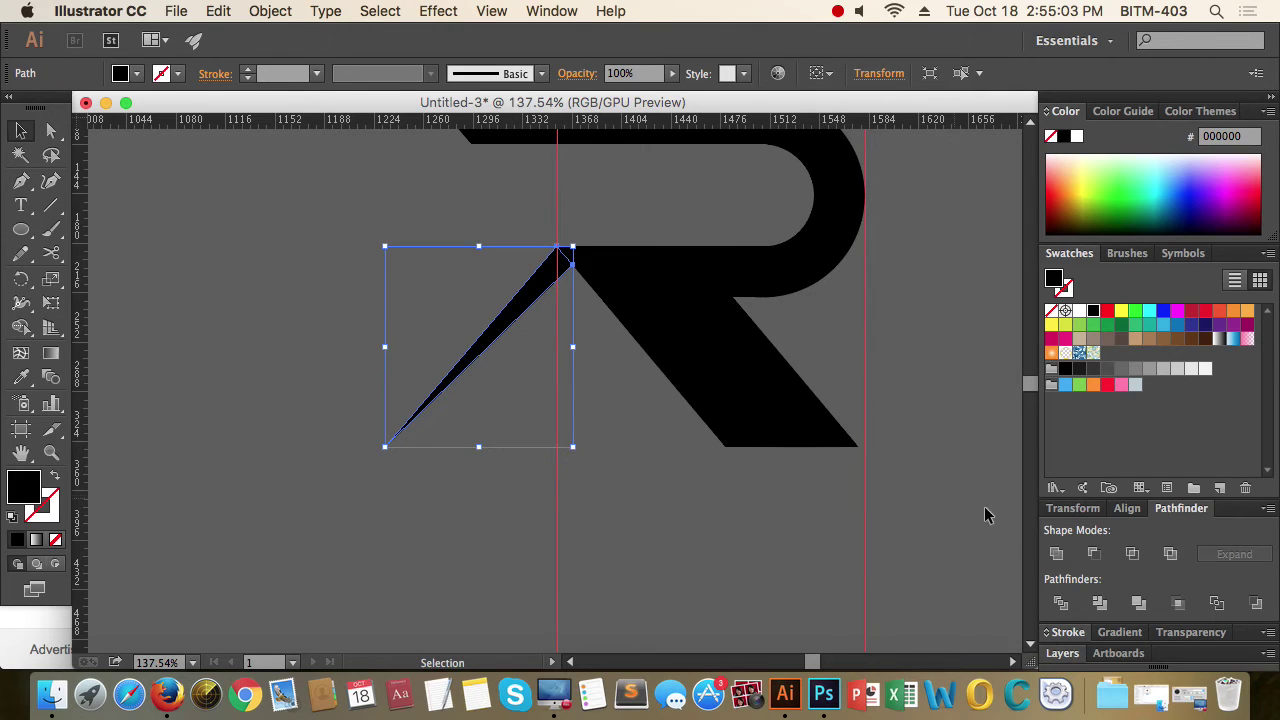
left_click(586, 503)
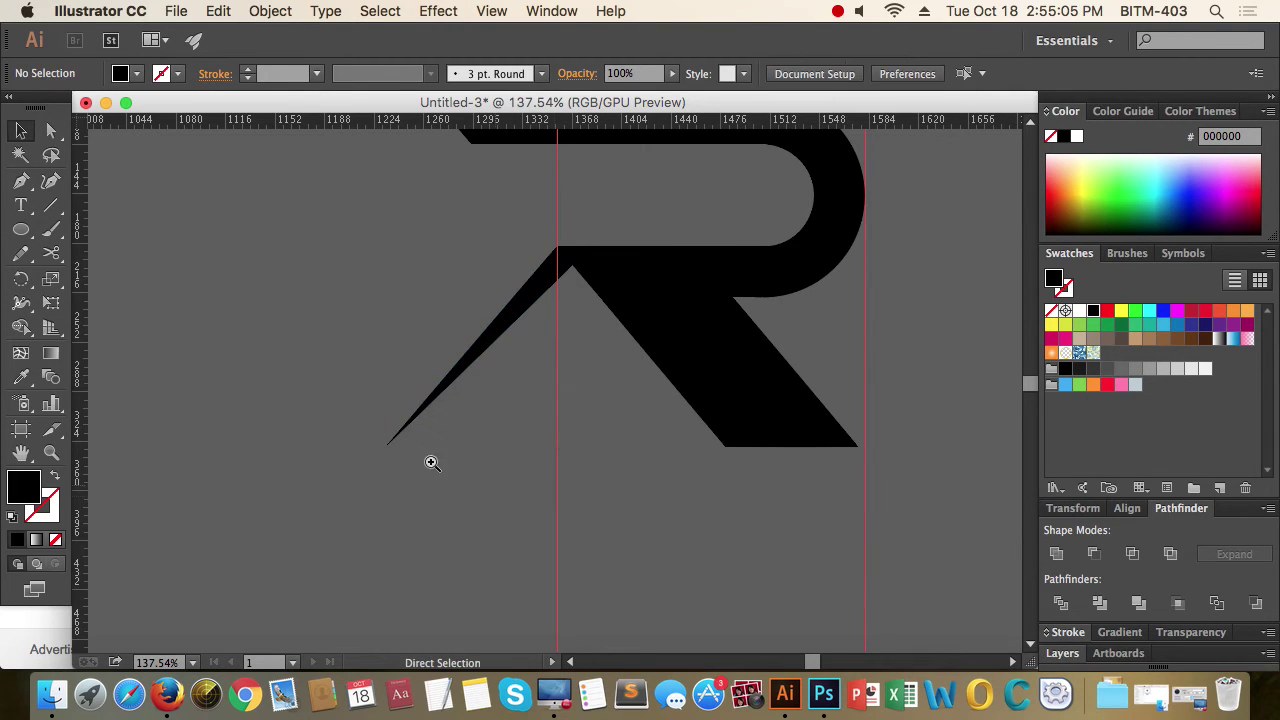
left_click_drag(406, 453, 283, 455)
left_click(477, 437, "super")
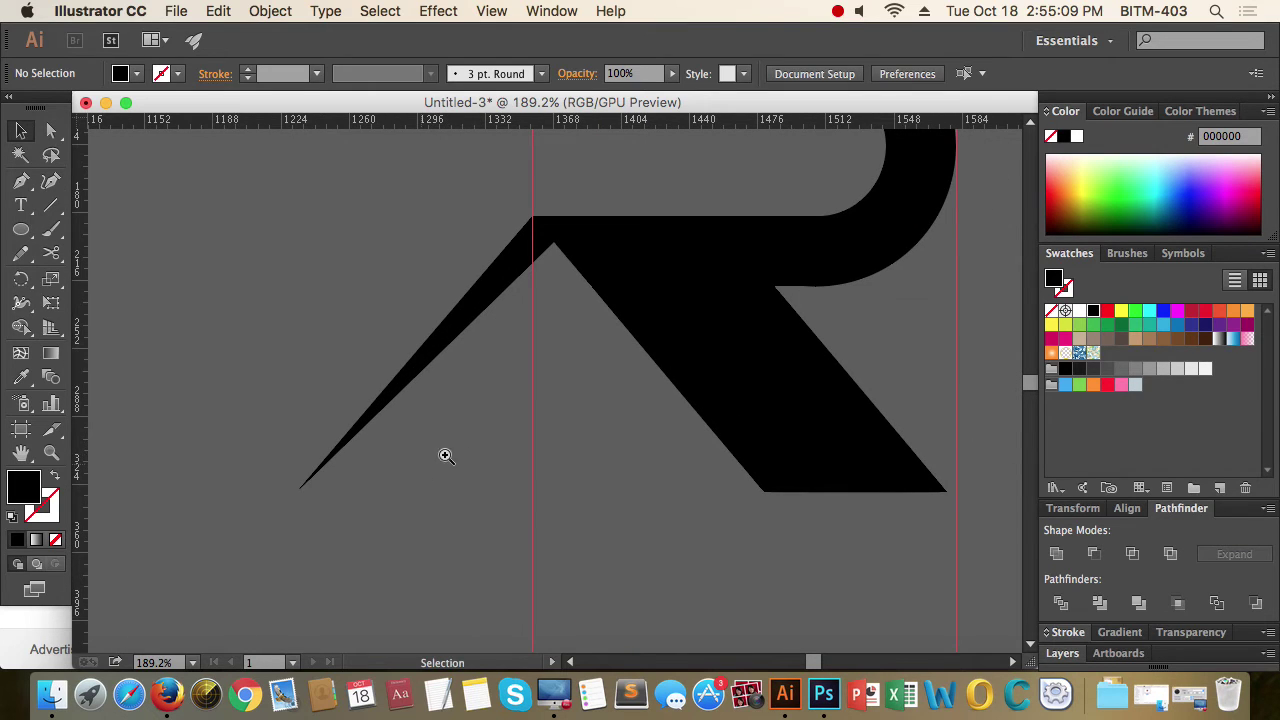
left_click_drag(467, 430, 396, 439)
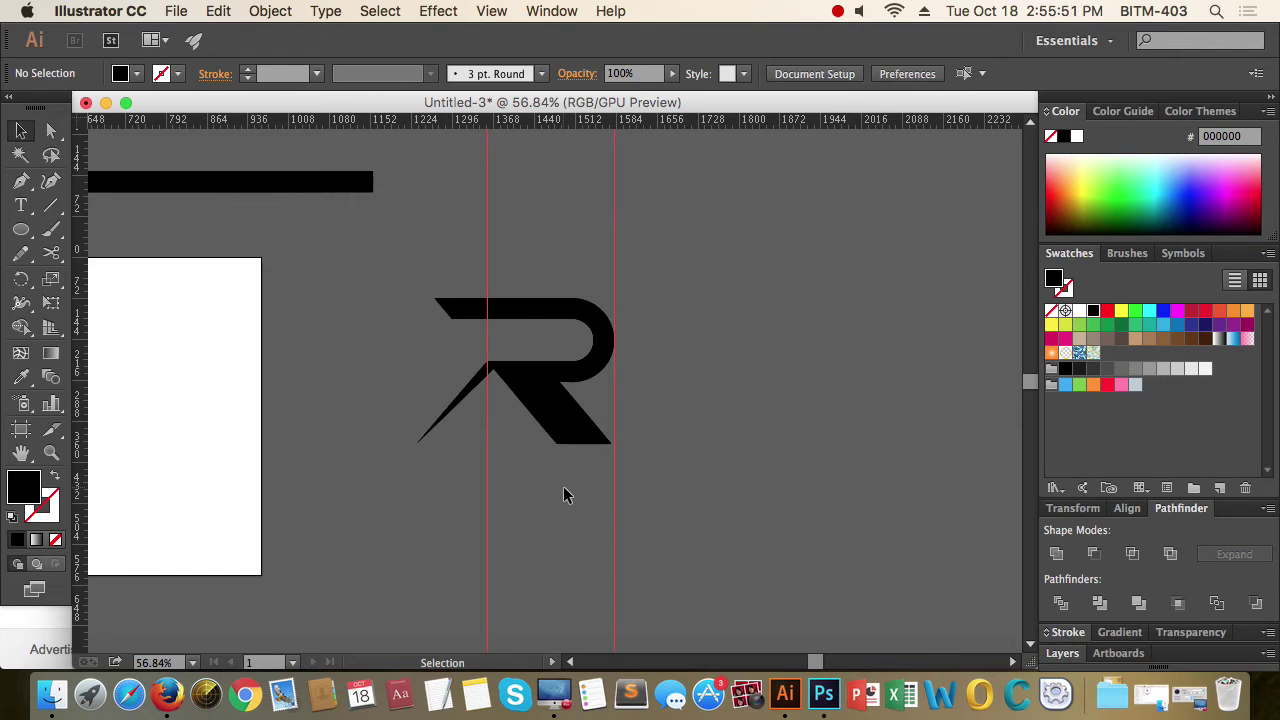
right_click(468, 364)
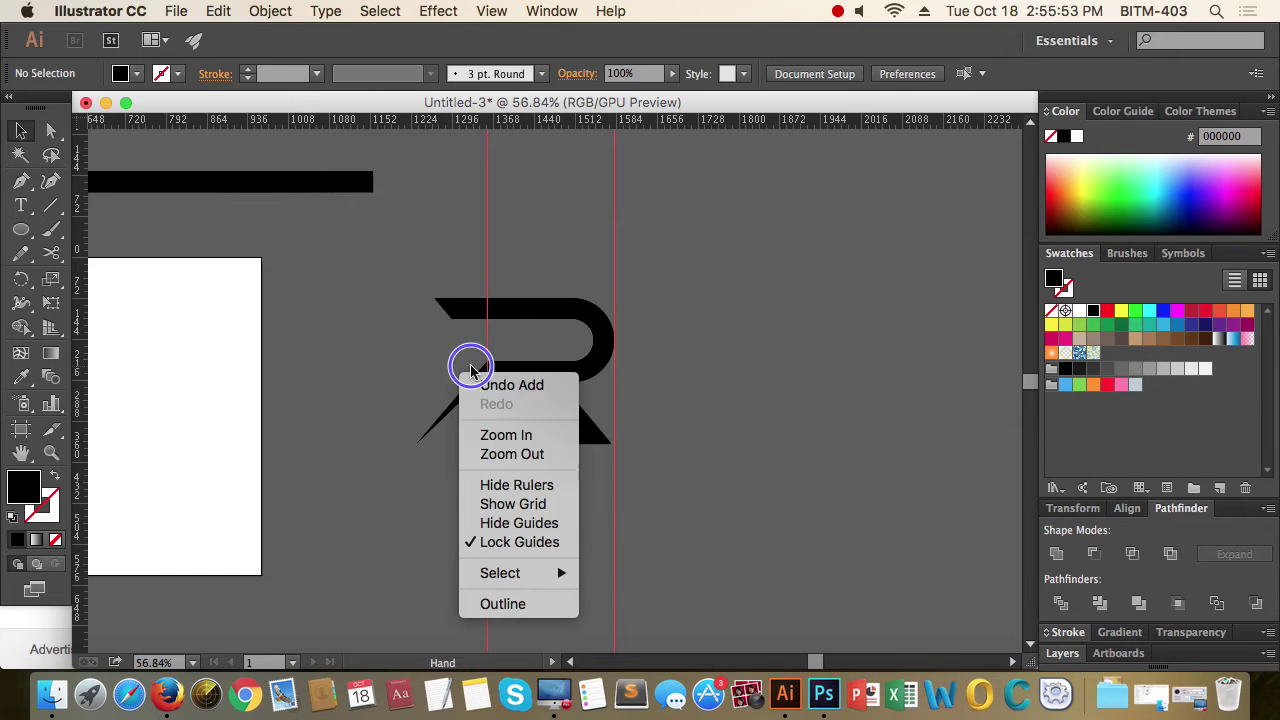
left_click(697, 420)
Draw a small upright black rectangle in the gap below the peak where the tapered leg meets the R's diagonal leg
left_click_drag(495, 368, 877, 440)
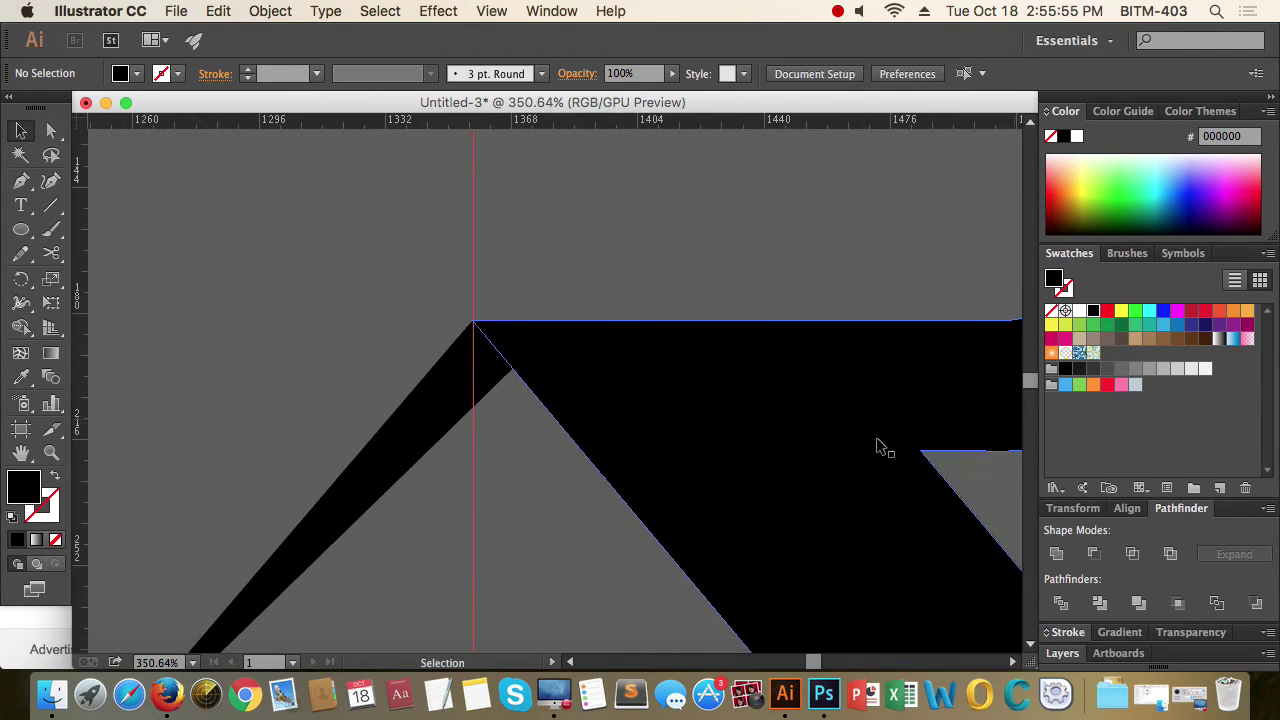
left_click_drag(530, 398, 264, 458)
left_click_drag(614, 497, 499, 425)
left_click_drag(404, 380, 575, 393)
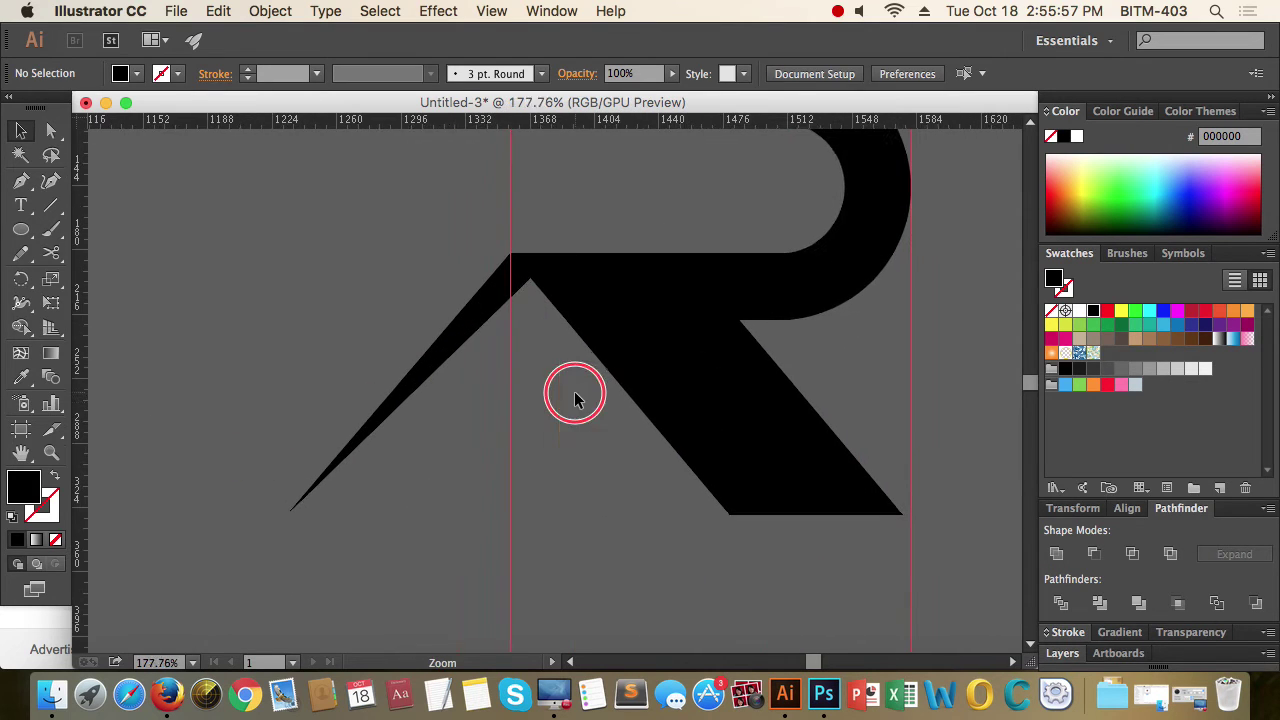
key("m")
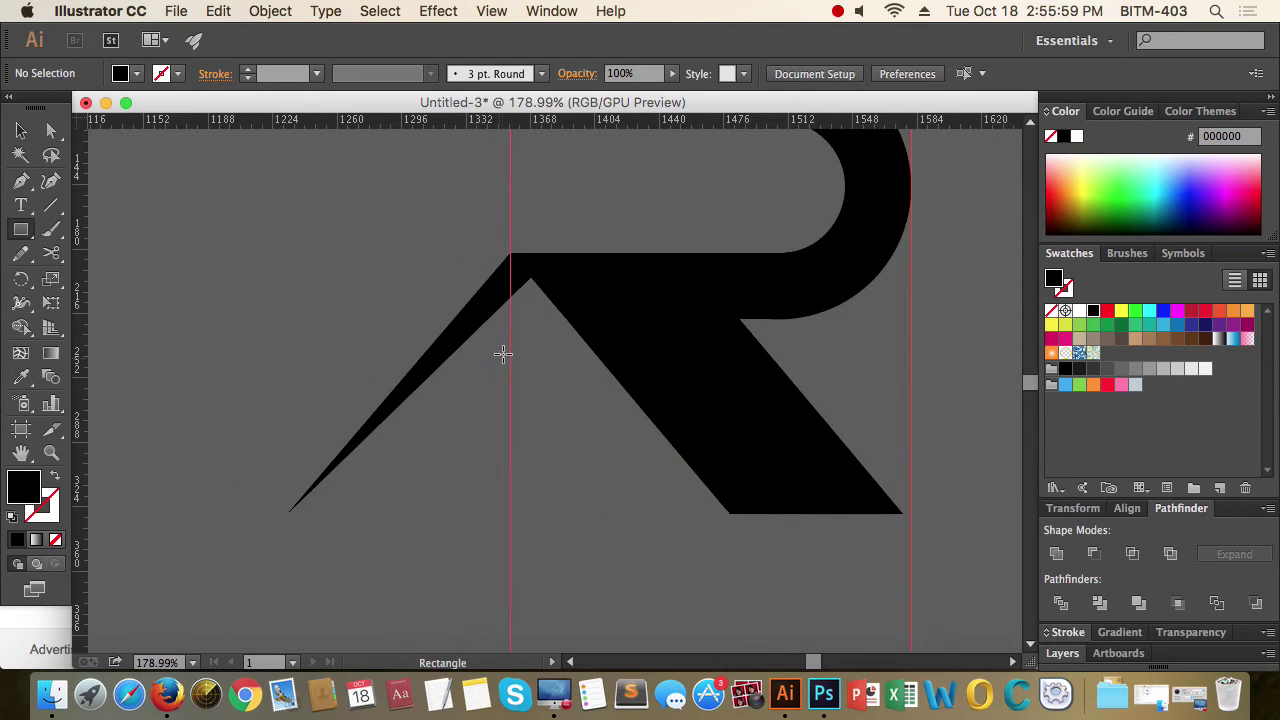
mouse_move(490, 357)
left_mouse_down()
mouse_move(517, 389)
mouse_move(780, 444)
left_mouse_up()
key("v")
left_click(566, 431)
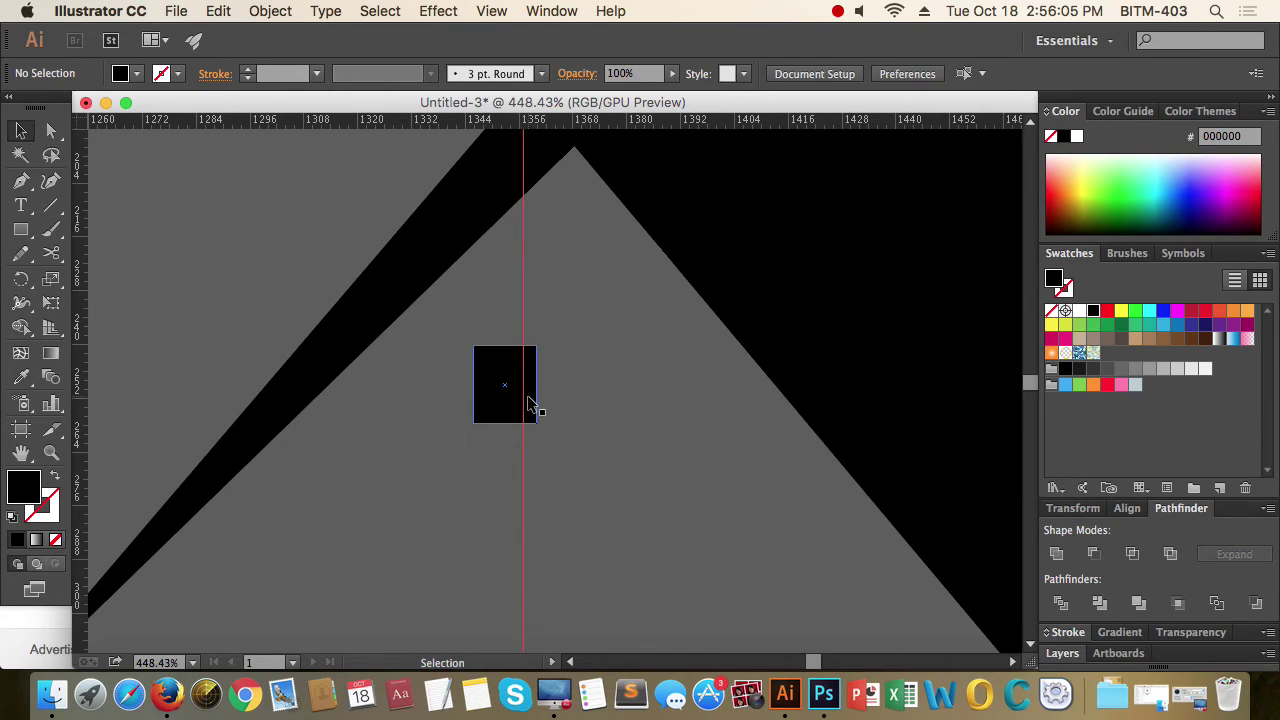
Duplicate the small rectangle edge to edge into a two-by-two block of window panes
left_click_drag(529, 399, 591, 399)
left_click(679, 429)
left_click_drag(686, 463, 433, 392)
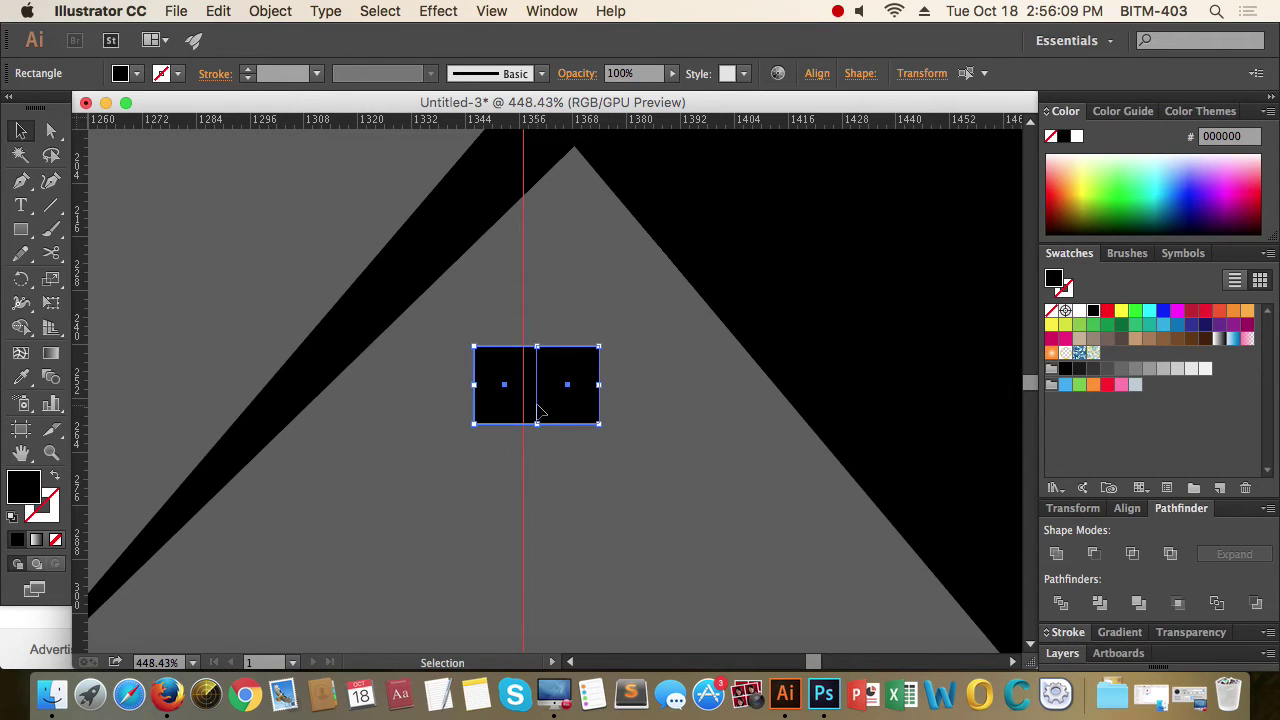
left_click_drag(538, 410, 549, 487)
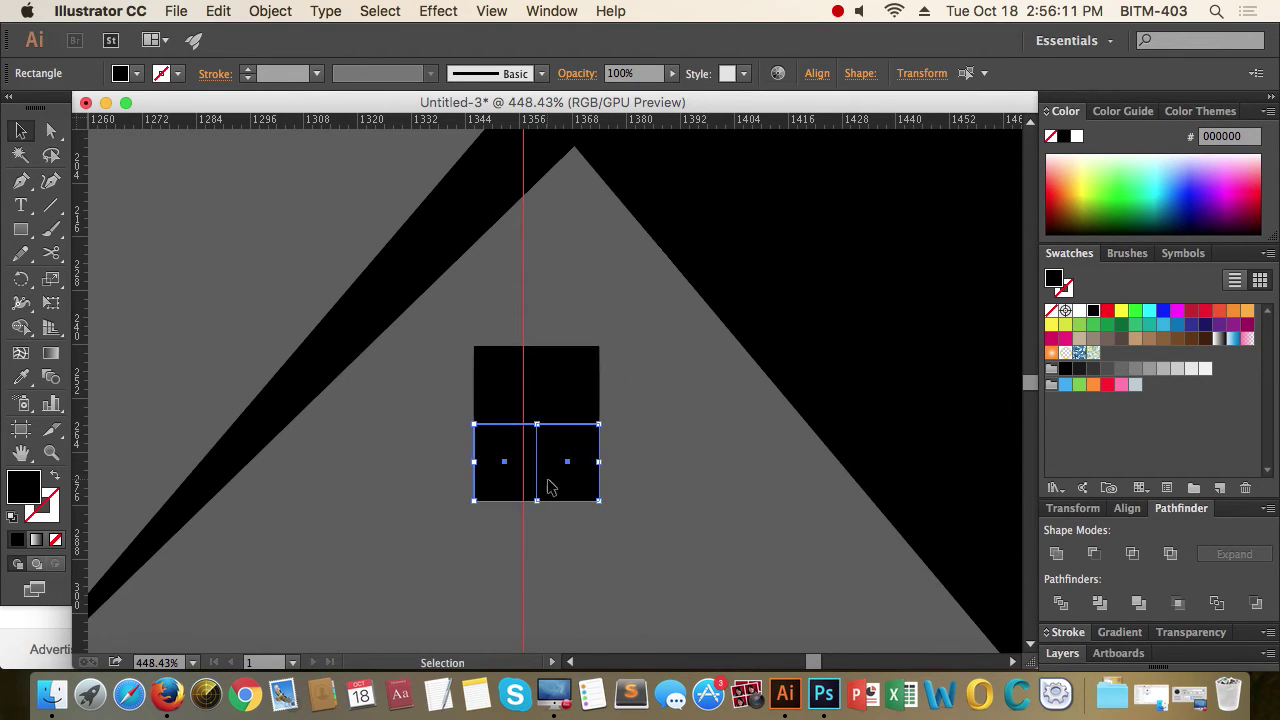
Nudge the two right-hand panes away from the left pair to leave a narrow vertical gap
left_click(696, 438)
left_click_drag(669, 495, 572, 378)
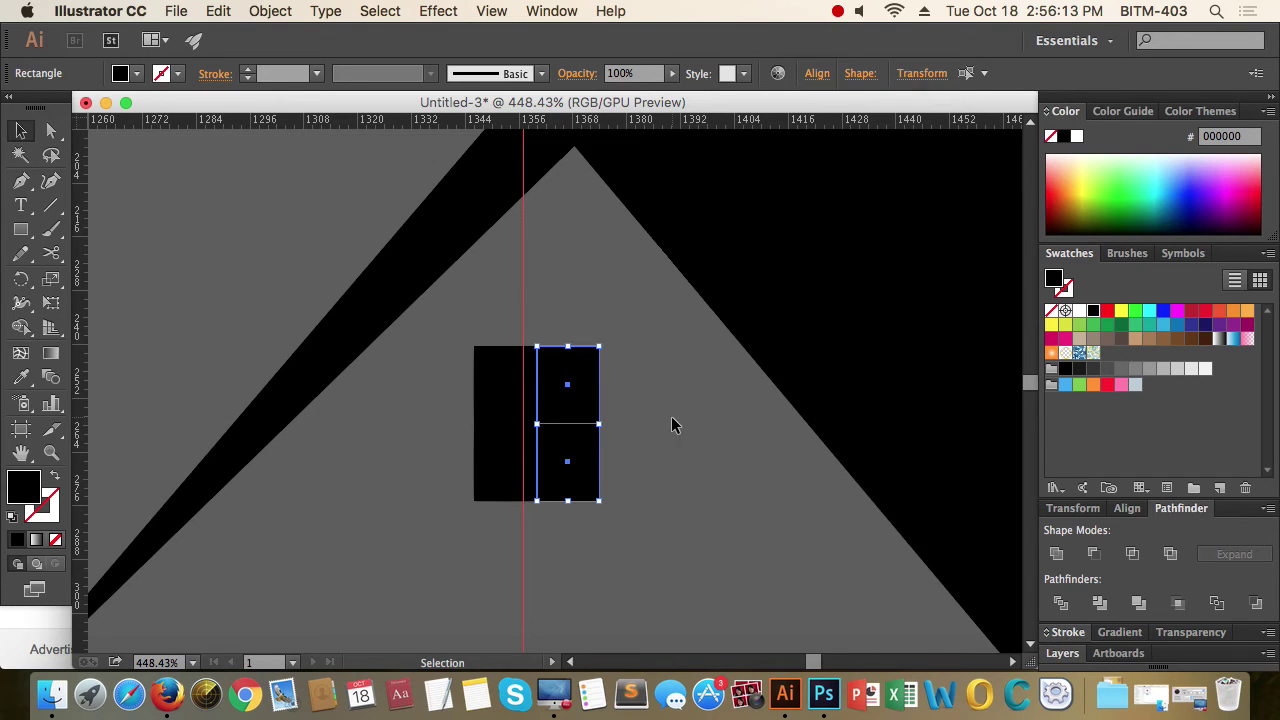
key("Right")
key("Right")
key("Right")
key("Right")
key("Right")
key("Right")
key("Left")
key("Left")
key("Left")
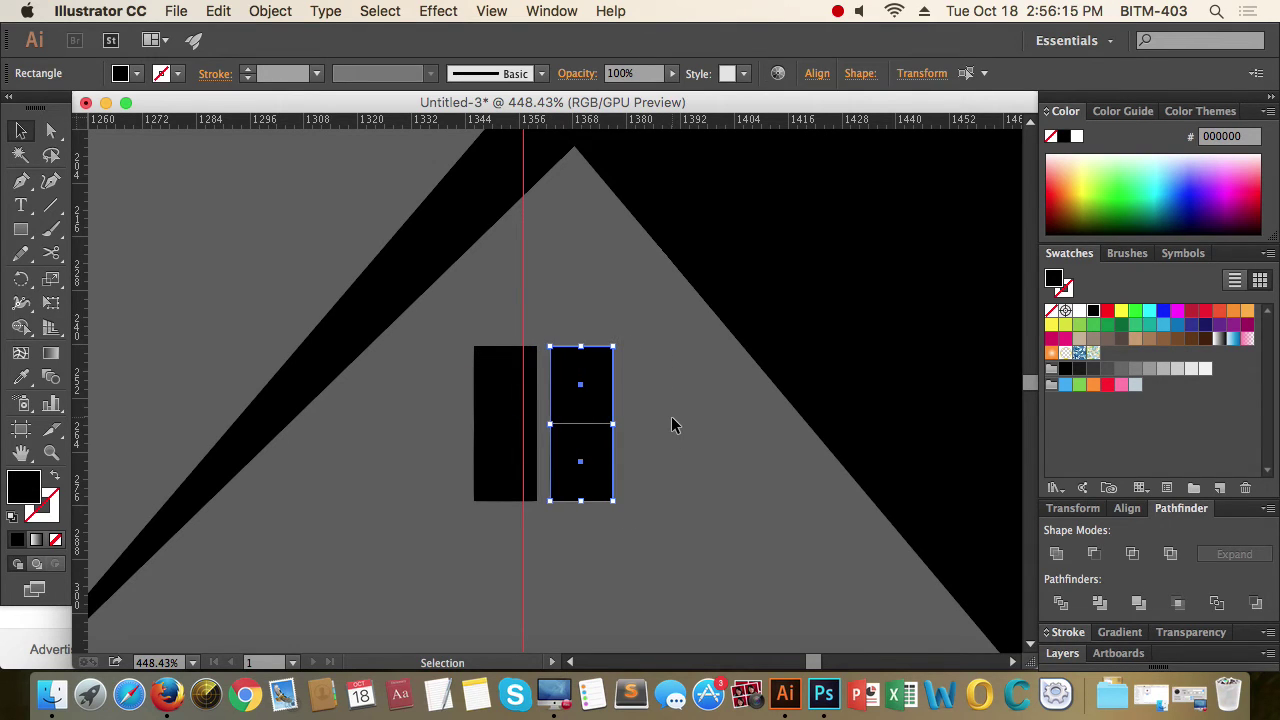
Nudge the two lower panes down to leave a horizontal gap matching the vertical one
left_click_drag(712, 521, 467, 467)
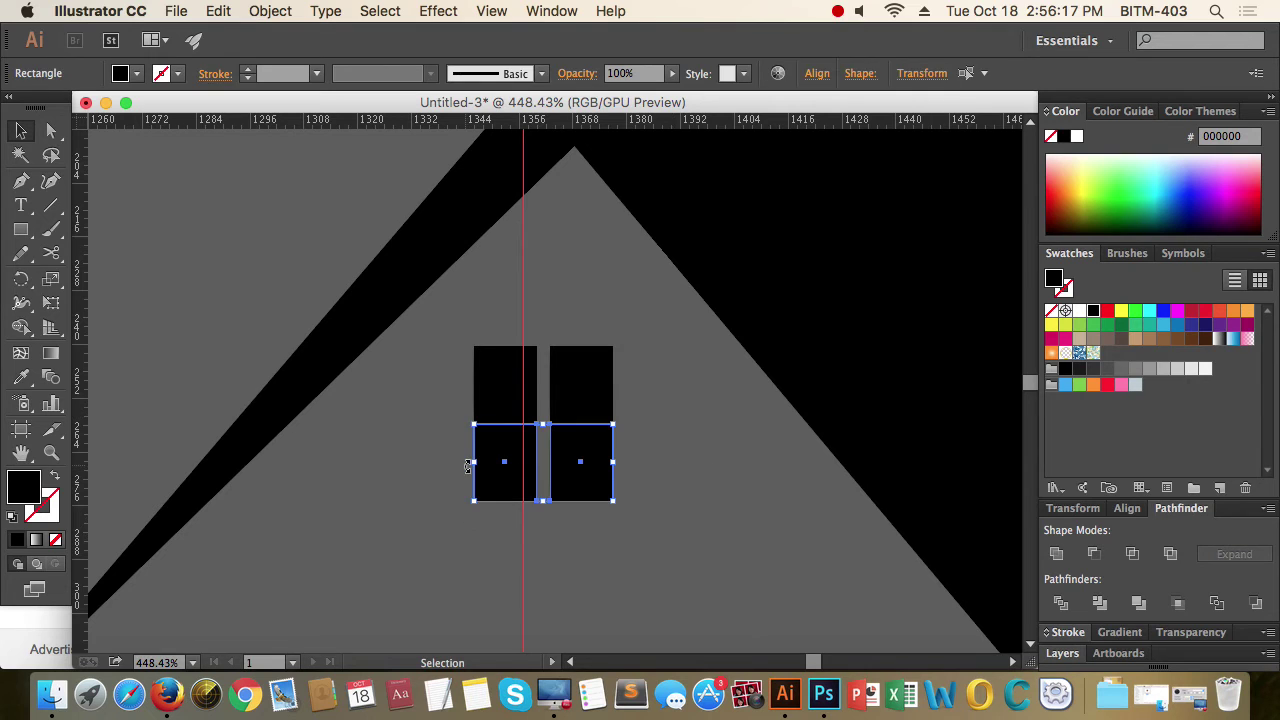
key("Down")
key("Down")
key("Down")
left_click(673, 505)
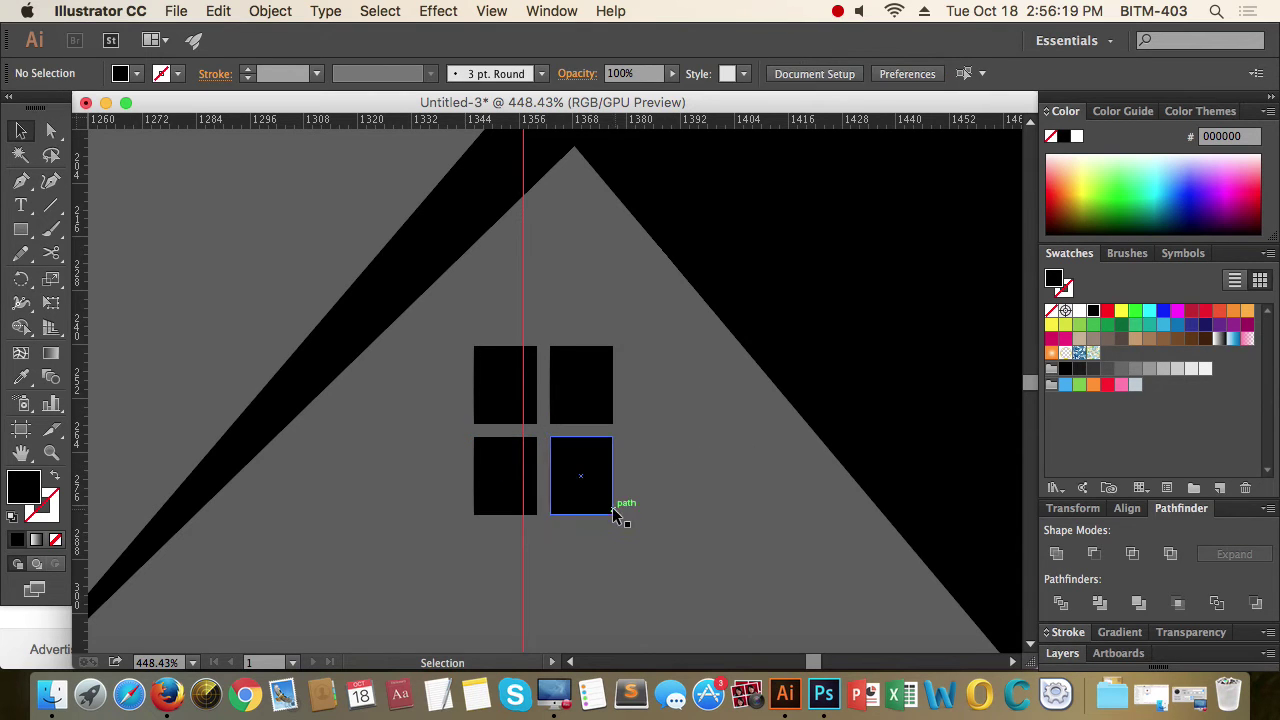
Round the outer top corners of the two upper panes fully to give the window an arched top
left_click_drag(592, 488, 376, 458)
left_click_drag(651, 523, 538, 453)
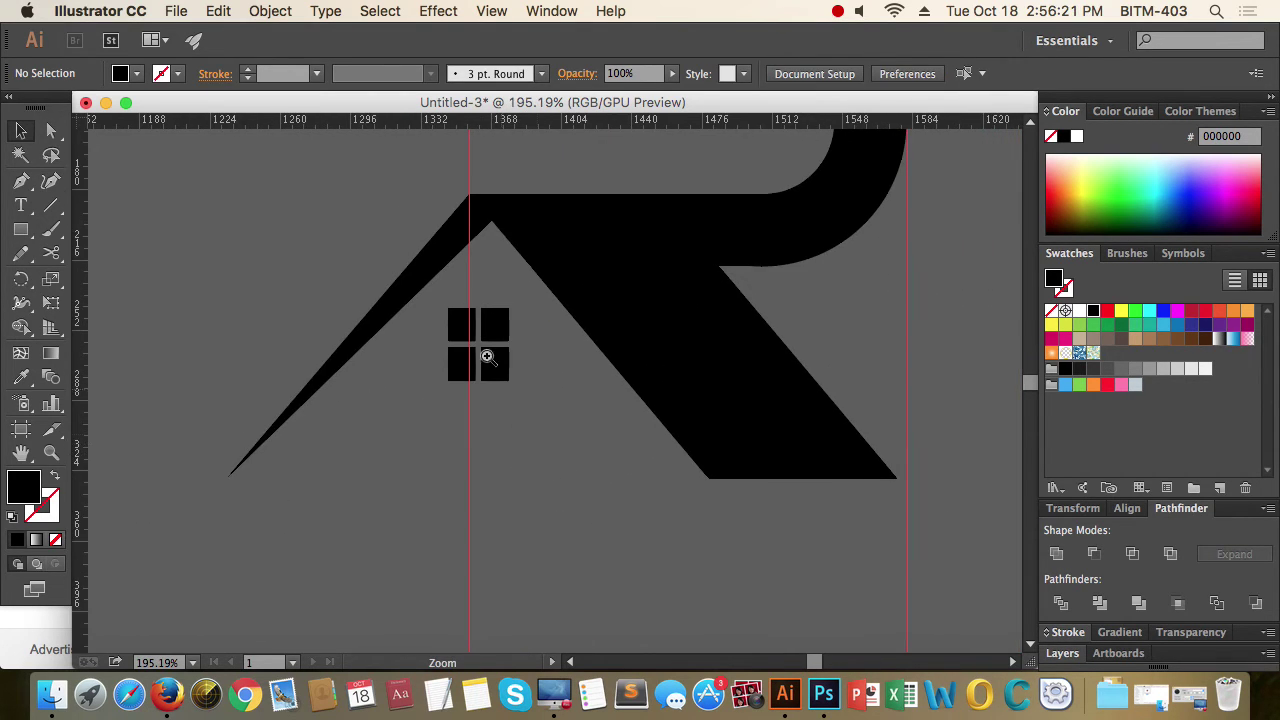
left_click_drag(487, 357, 569, 391)
left_click(655, 428)
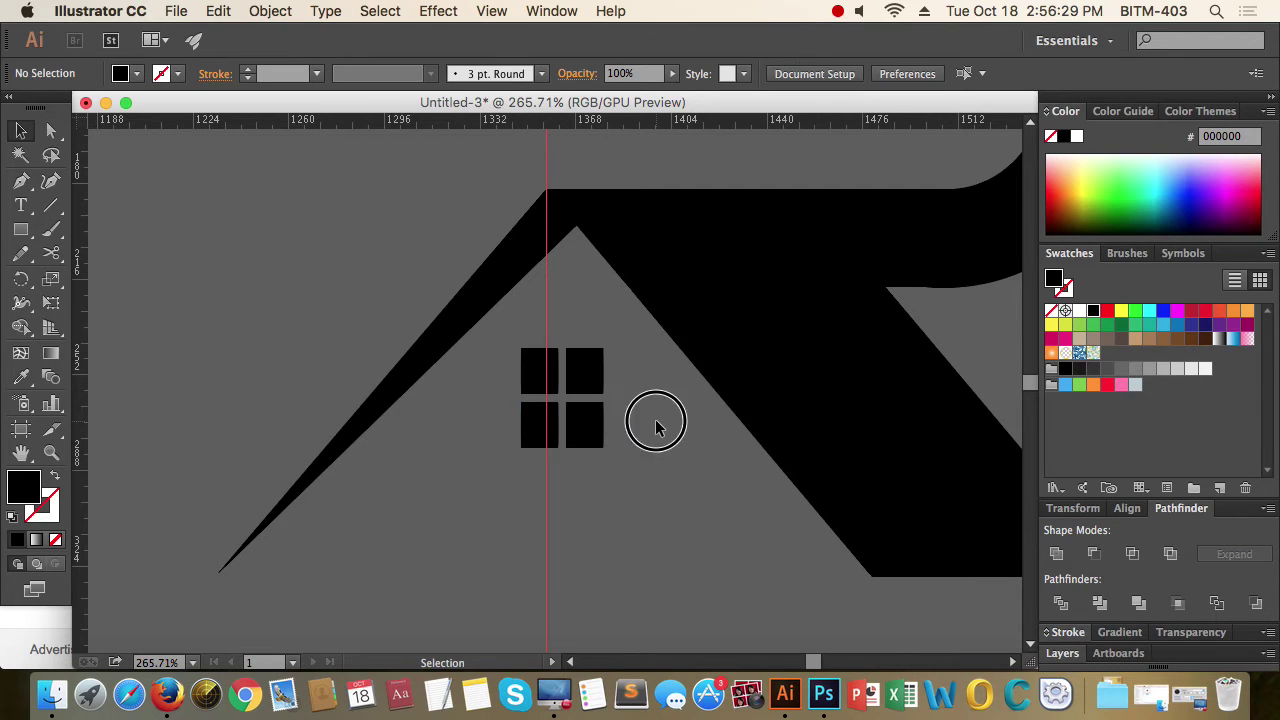
left_click_drag(565, 460, 608, 462)
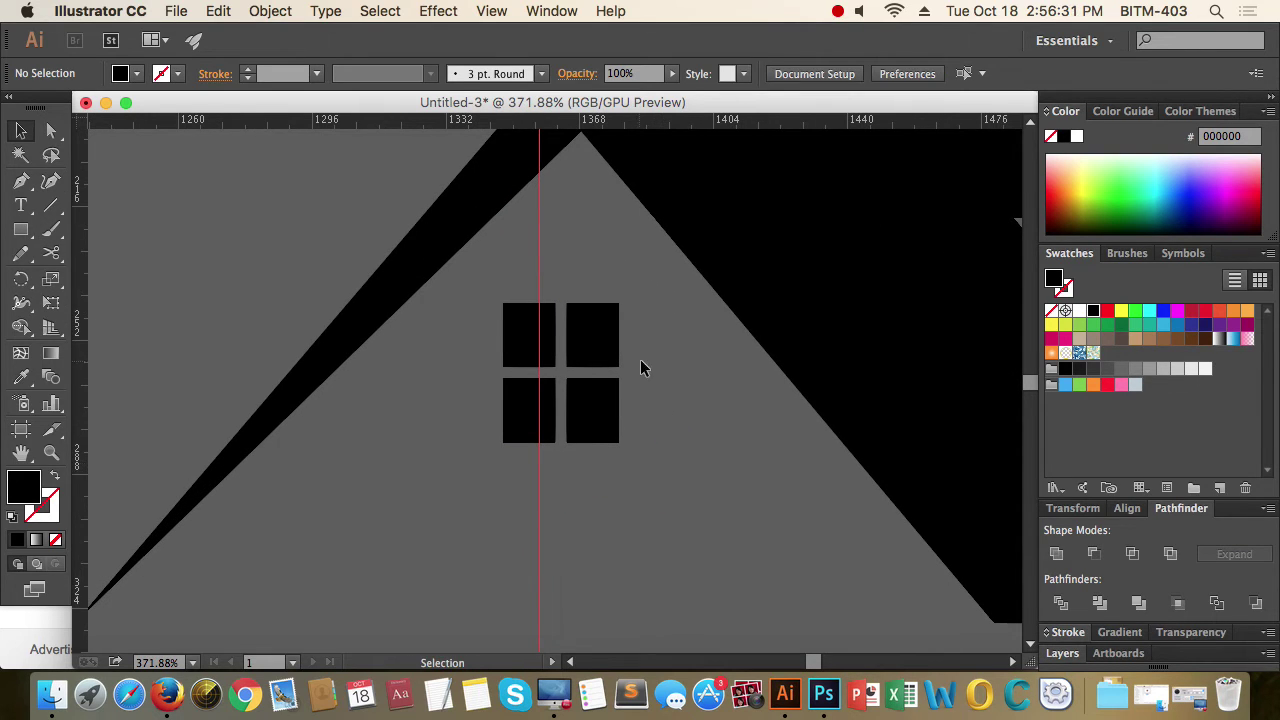
key("a")
left_click_drag(604, 291, 628, 329)
left_click_drag(491, 294, 702, 432)
left_click(702, 431)
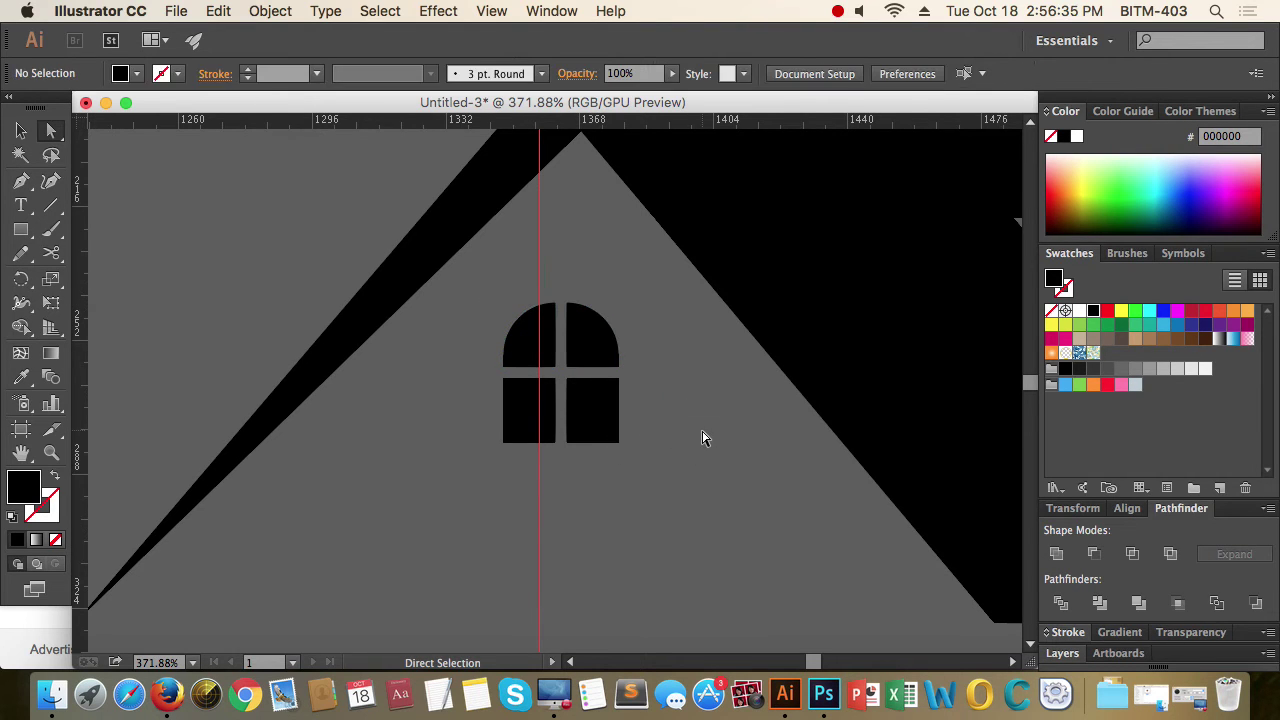
Duplicate a lower pane straight down to the level of the leg bottoms and widen it to the window's full width
key("v")
left_click_drag(684, 478, 552, 501)
left_click_drag(726, 558, 699, 411)
left_click_drag(606, 356, 688, 346)
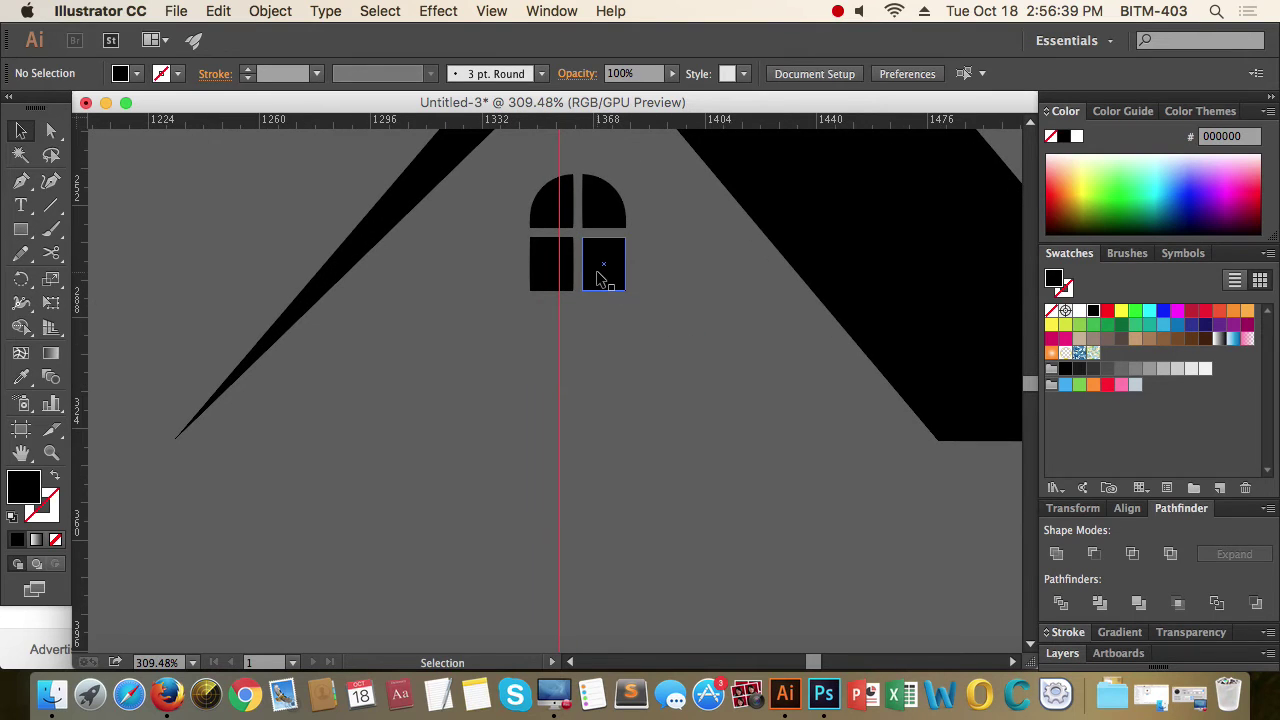
left_click_drag(599, 286, 529, 415)
left_click(668, 474)
left_click(594, 417)
left_click(755, 415)
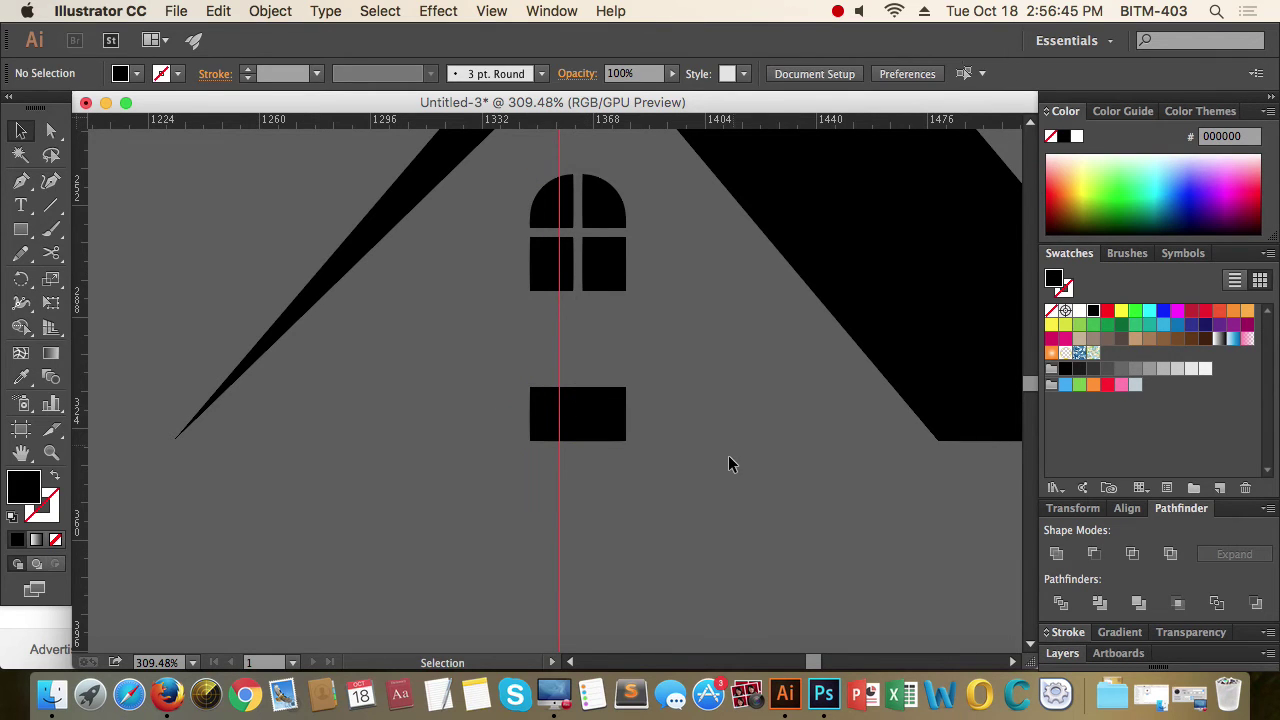
Round all corners of the two lower panes and the block beneath the window to a 1.34 px radius
key("super+space")
left_click_drag(604, 327, 674, 338)
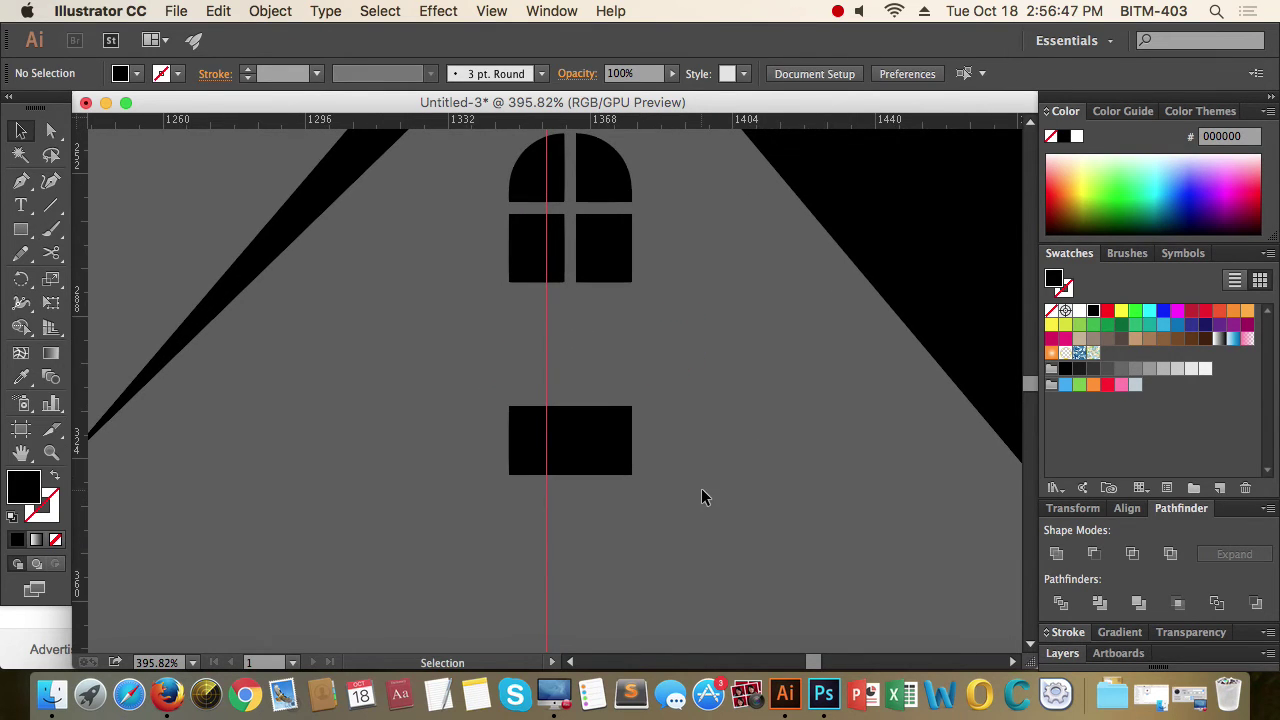
key("a")
left_click_drag(726, 531, 437, 391)
left_click_drag(713, 320, 476, 215)
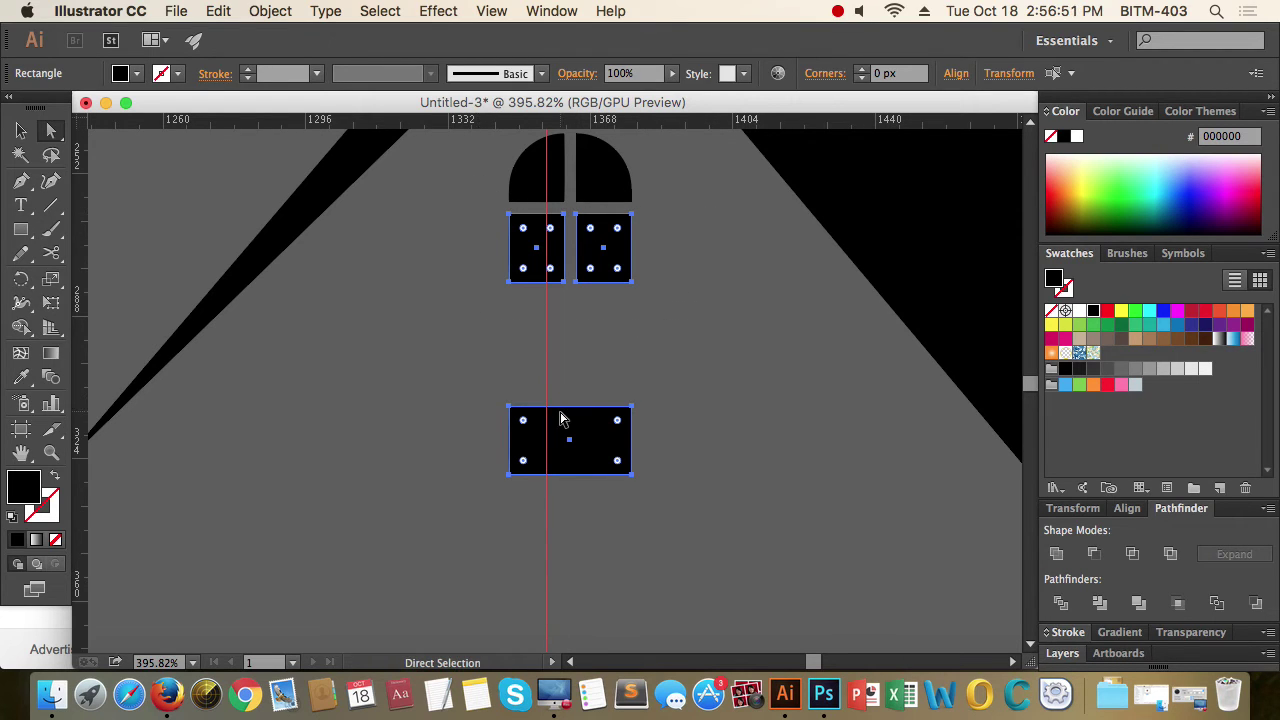
key("super+space")
left_click_drag(494, 402, 1012, 532)
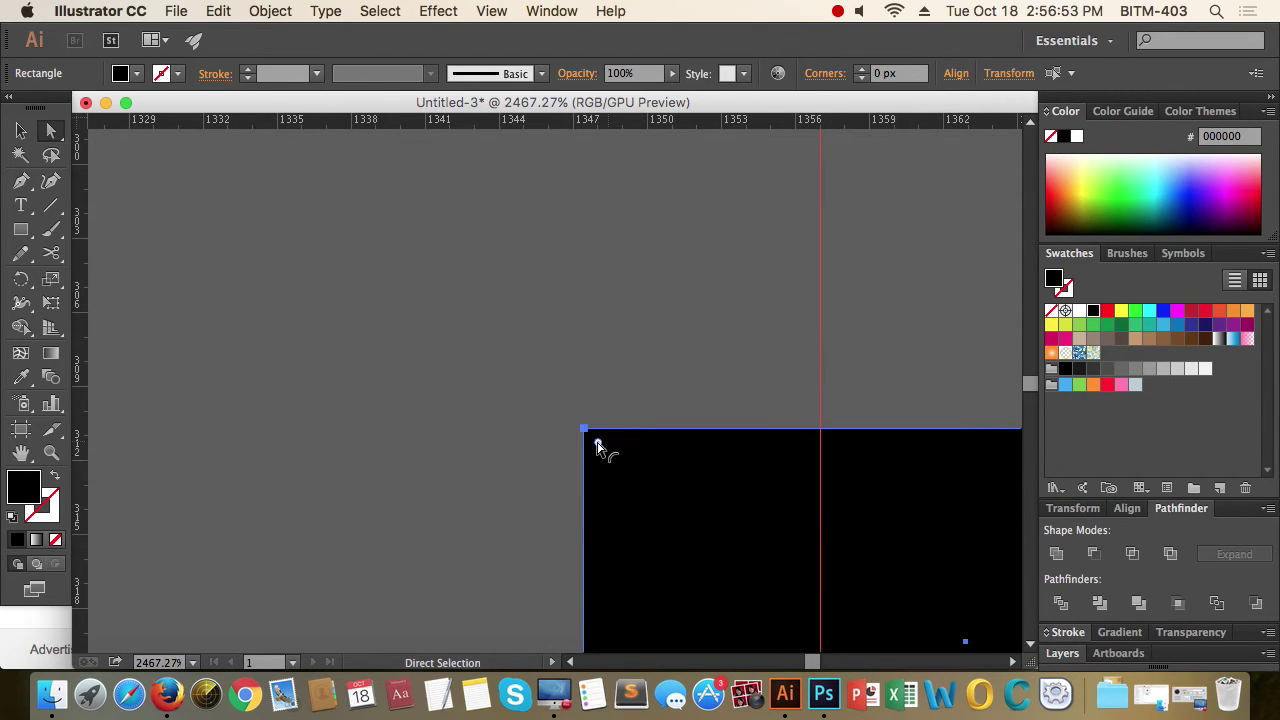
left_click_drag(597, 446, 621, 458)
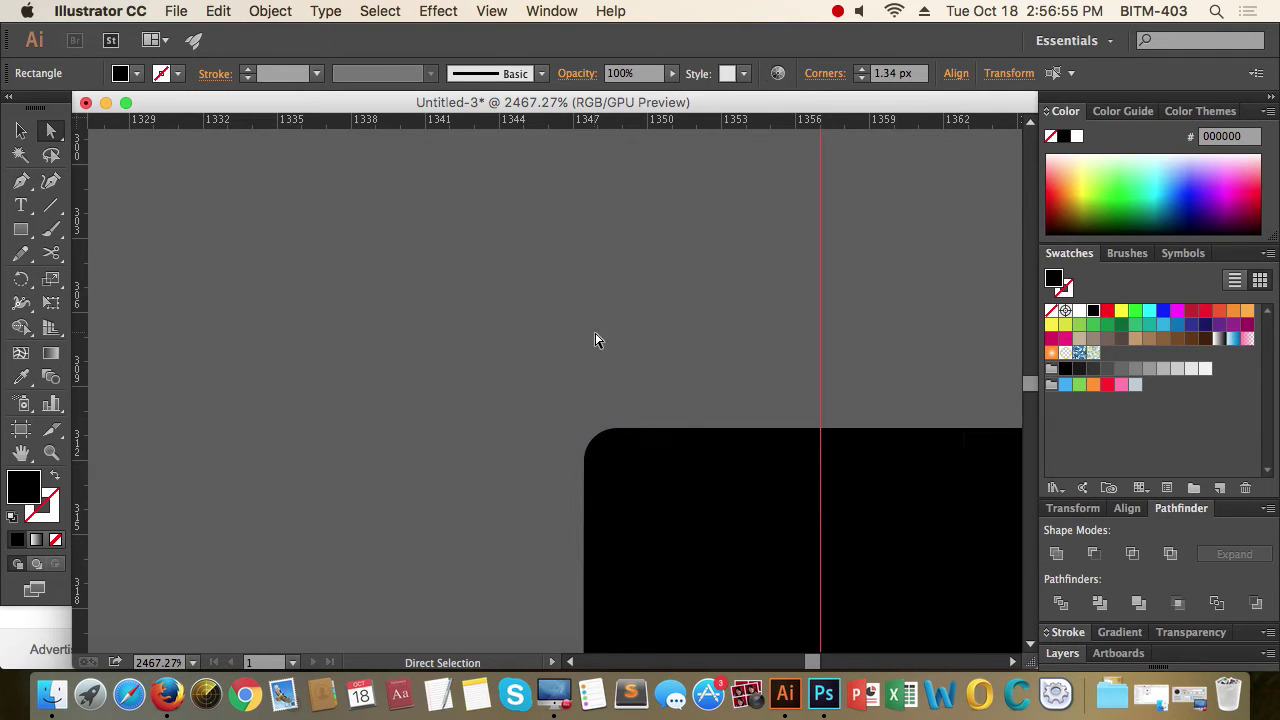
left_click(595, 333)
key("super+space")
left_click_drag(605, 325, 335, 395)
scroll(590, 436, "up", 5)
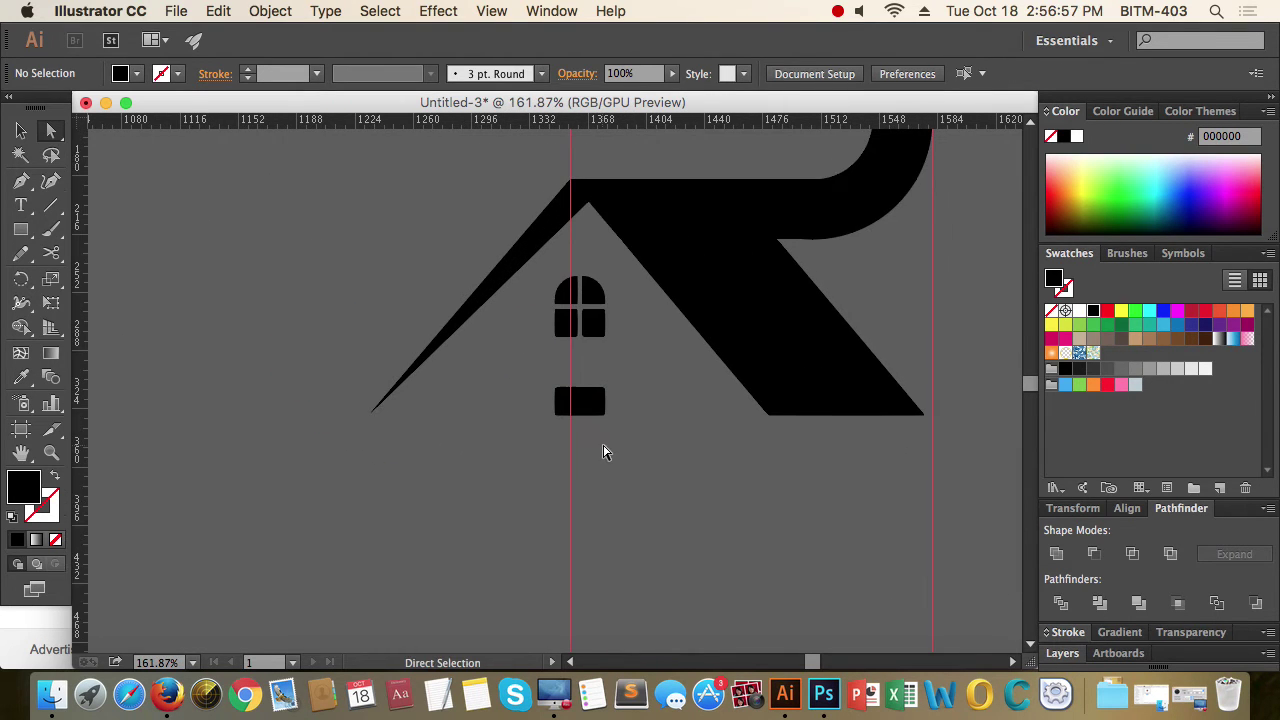
Move the complete R mark with its window and base block onto the white artboard
key("v")
key("super+space")
left_click_drag(667, 459, 494, 491)
key("space")
left_click_drag(712, 514, 826, 494)
key("super+space")
left_click_drag(729, 374, 348, 215)
key("super+space")
left_click_drag(841, 425, 730, 440)
left_click_drag(616, 462, 837, 380)
left_click_drag(978, 310, 880, 373)
left_click(811, 455)
key("super+space")
left_click_drag(880, 373, 862, 363)
left_click_drag(791, 377, 507, 458)
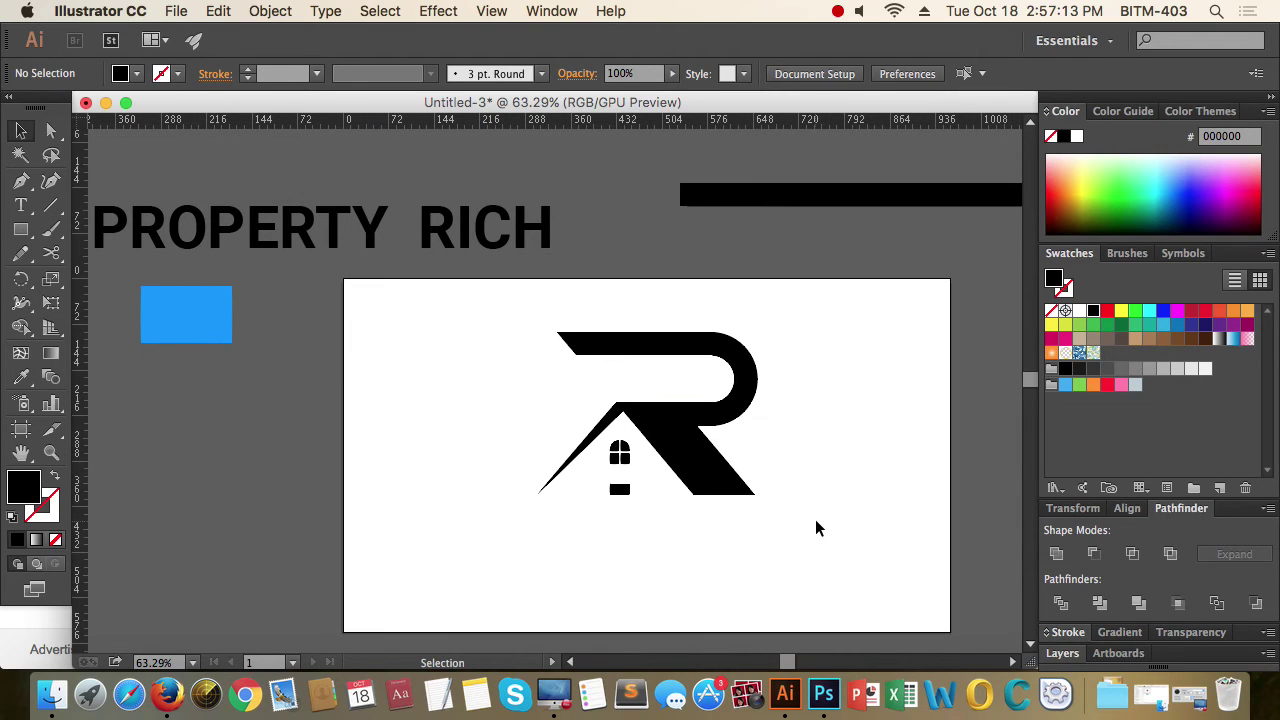
left_click_drag(825, 499, 805, 434)
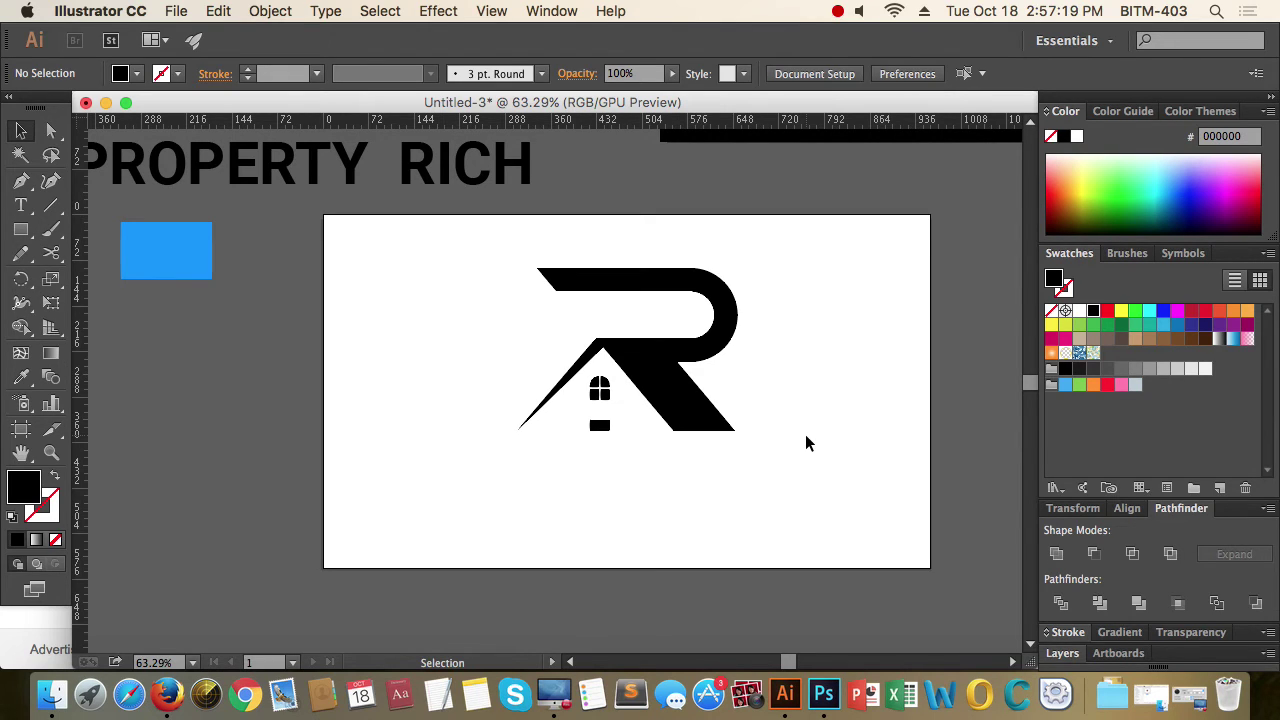
Fill the main R shape with the blue 0092ff sampled from the reference rectangle beside the artboard
left_click_drag(806, 475, 665, 345)
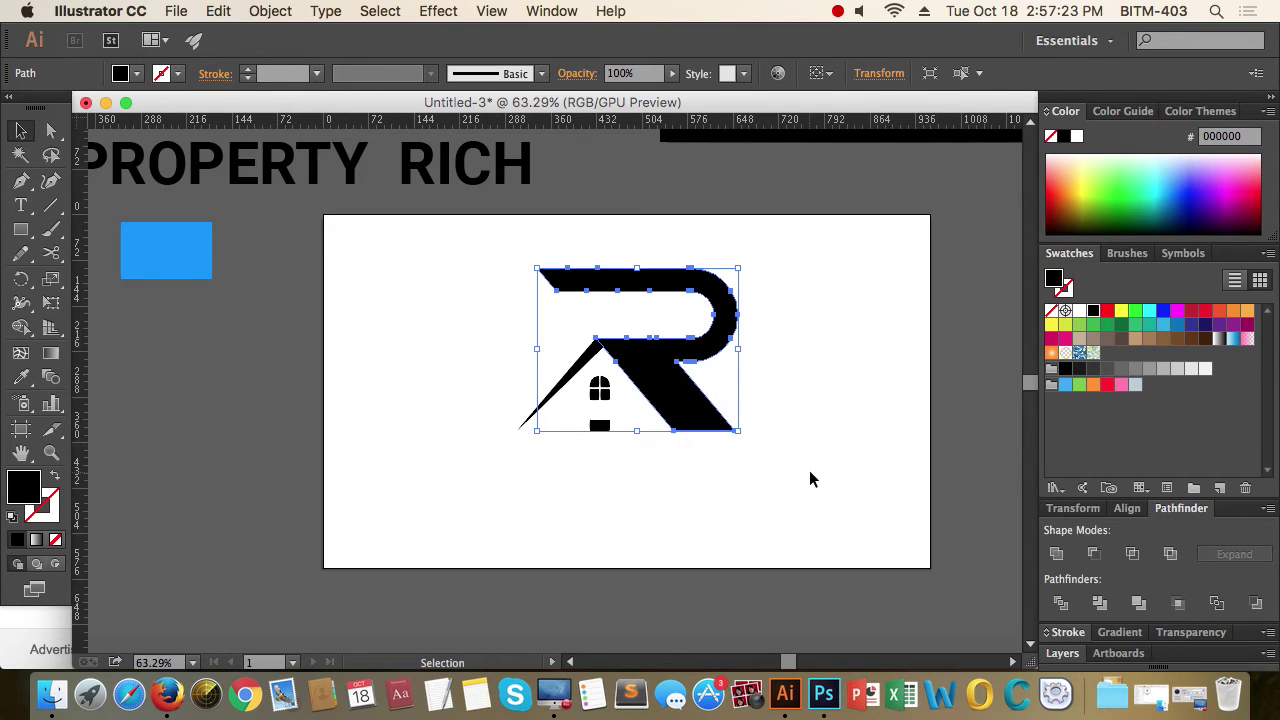
key("i")
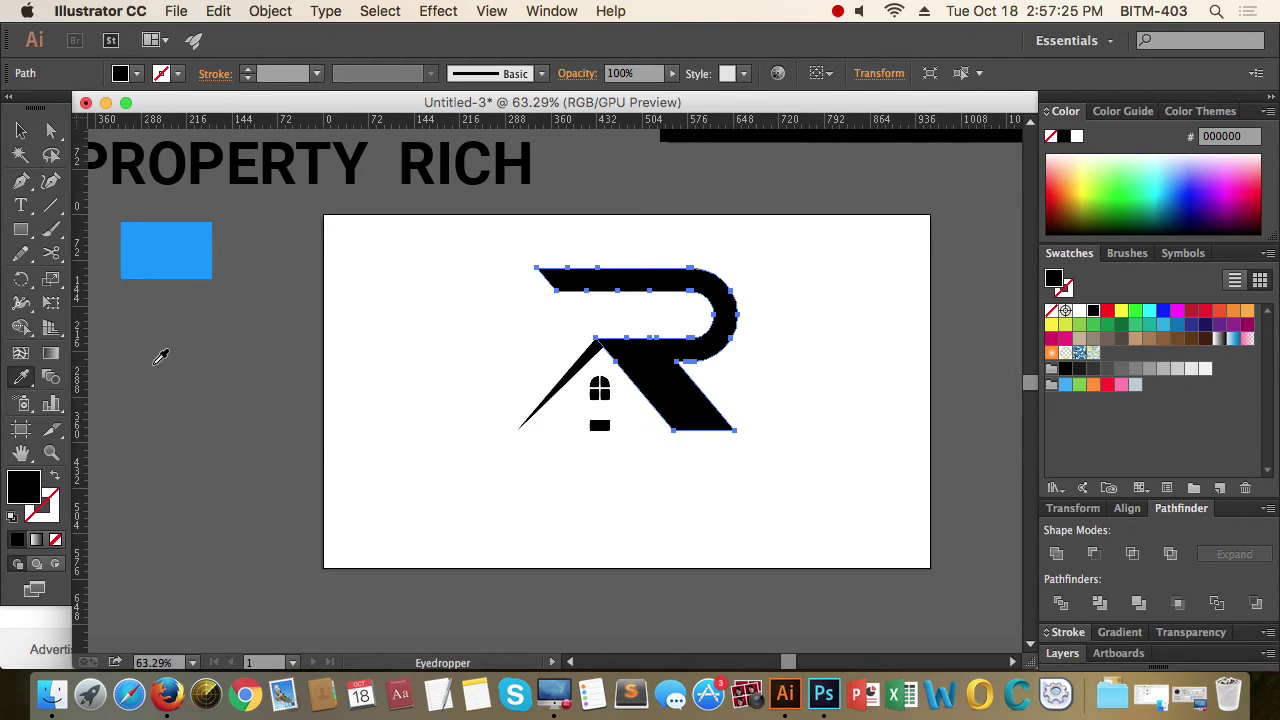
left_click(214, 237)
key("v")
left_click(582, 509)
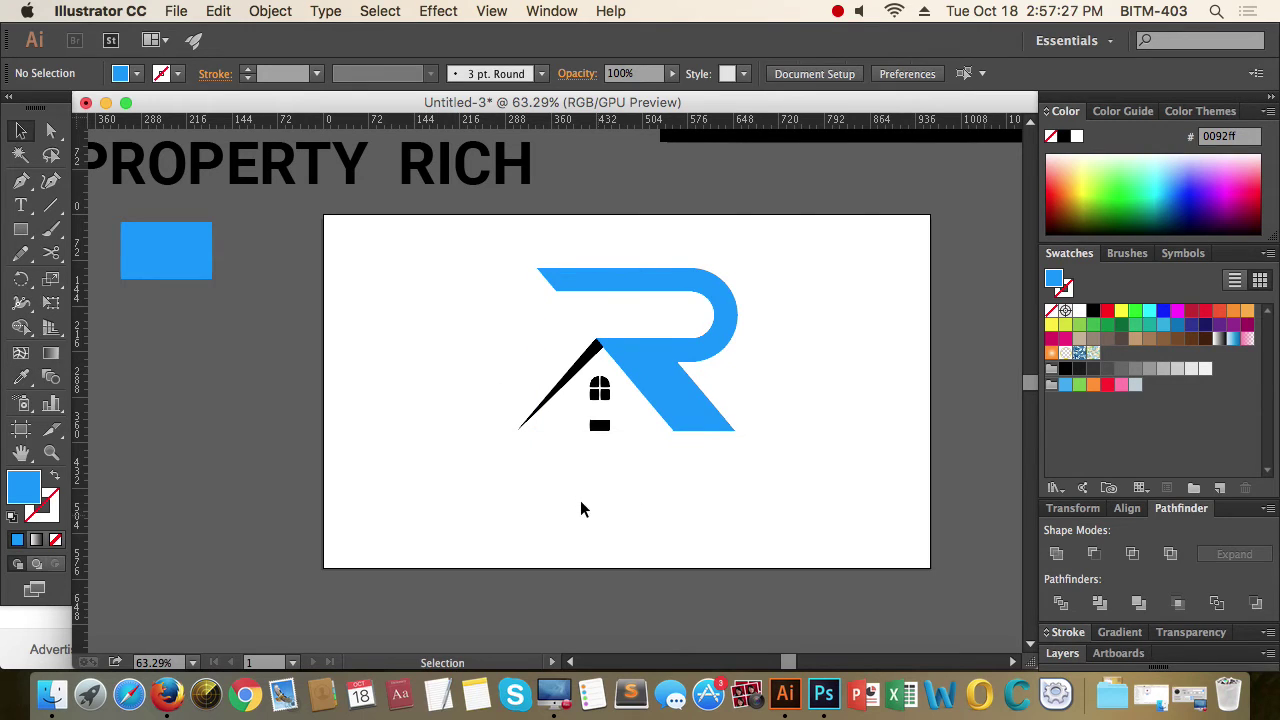
Fill the tapered left leg and the window panes with the darker blue 1170aa
left_click_drag(523, 372, 611, 402)
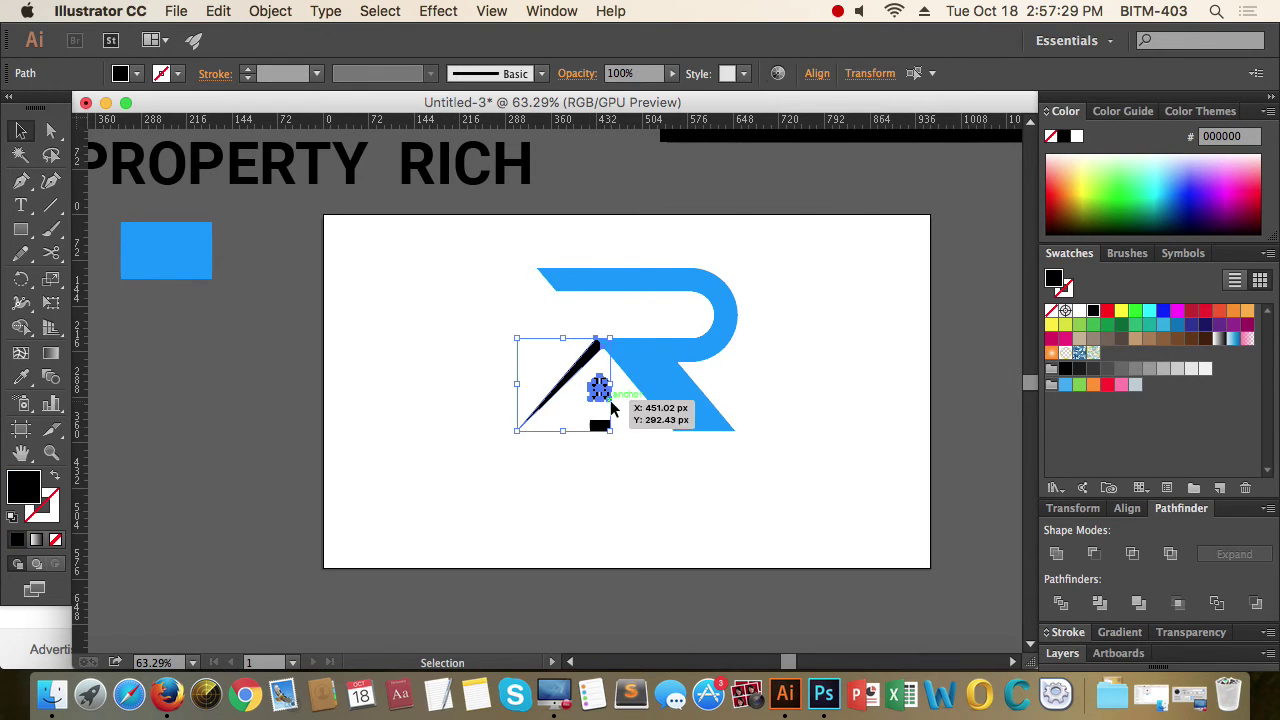
key("i")
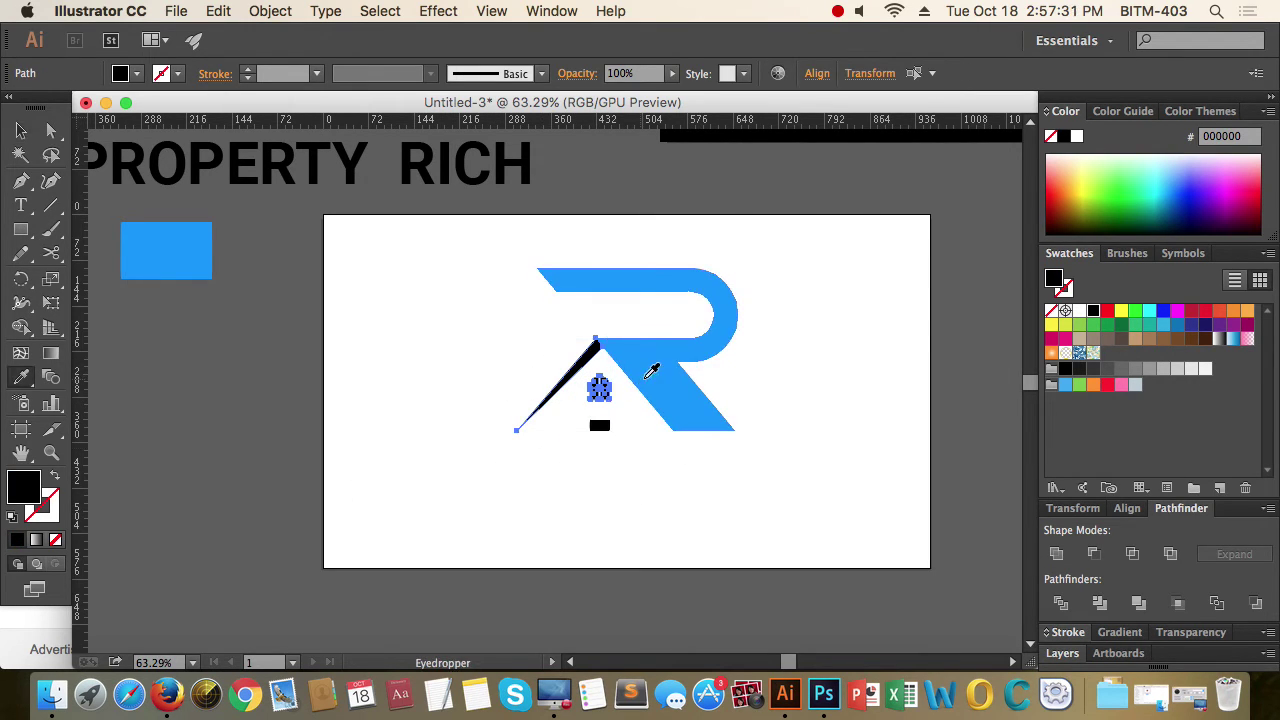
left_click(646, 376)
key("v")
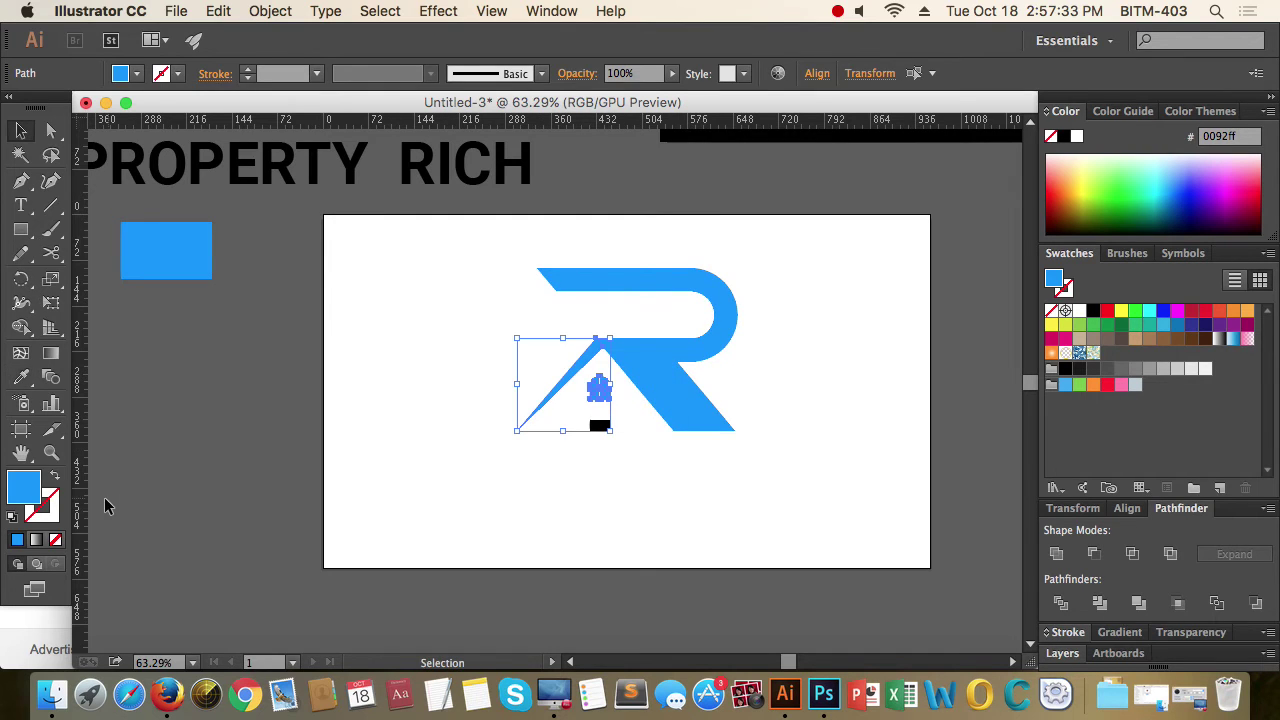
double_click(36, 490)
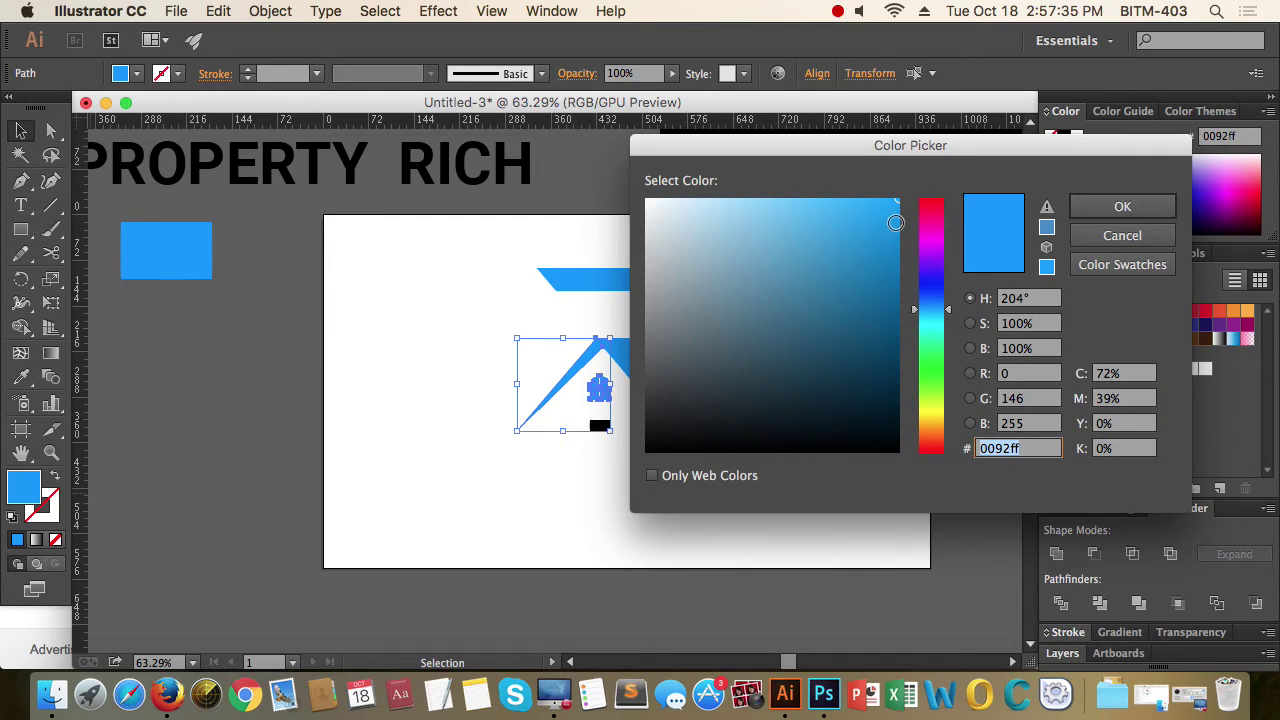
left_click_drag(895, 222, 873, 283)
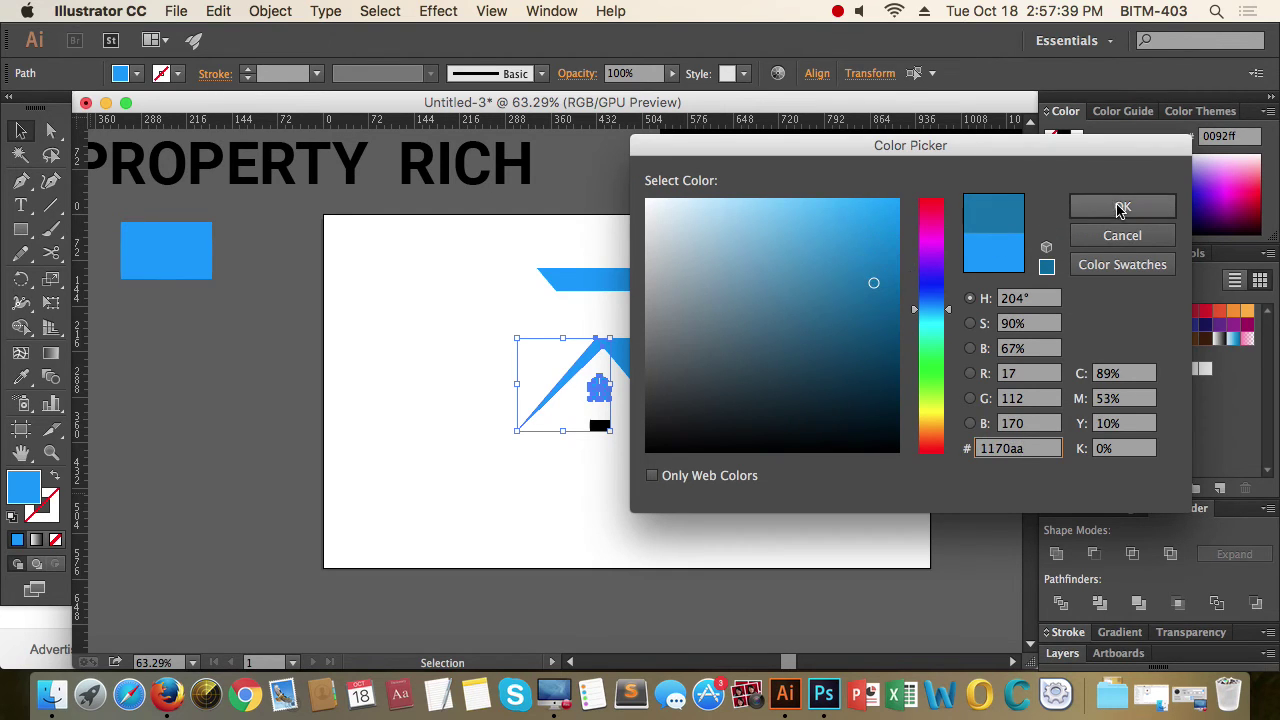
left_click(1120, 208)
left_click(806, 410)
Fill the small block below the window with the blue sampled from the R shape
left_click_drag(629, 473, 572, 428)
key("i")
left_click(686, 406)
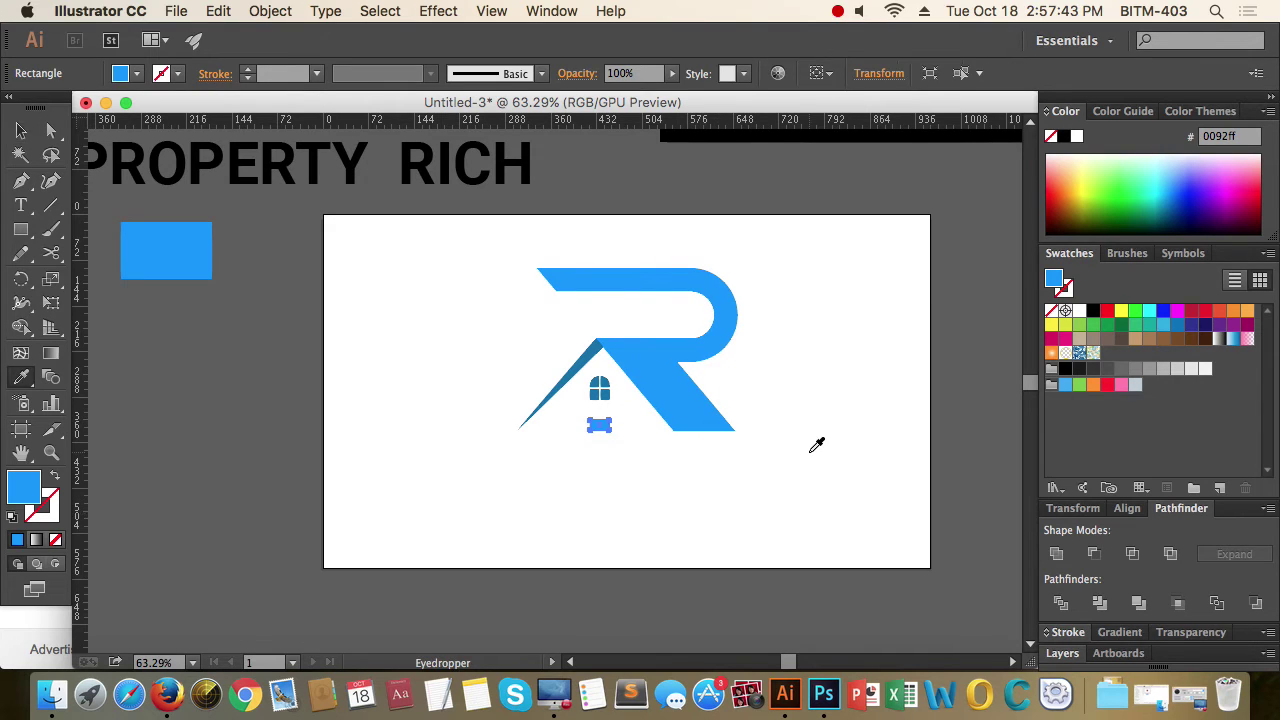
key("v")
left_click(845, 470)
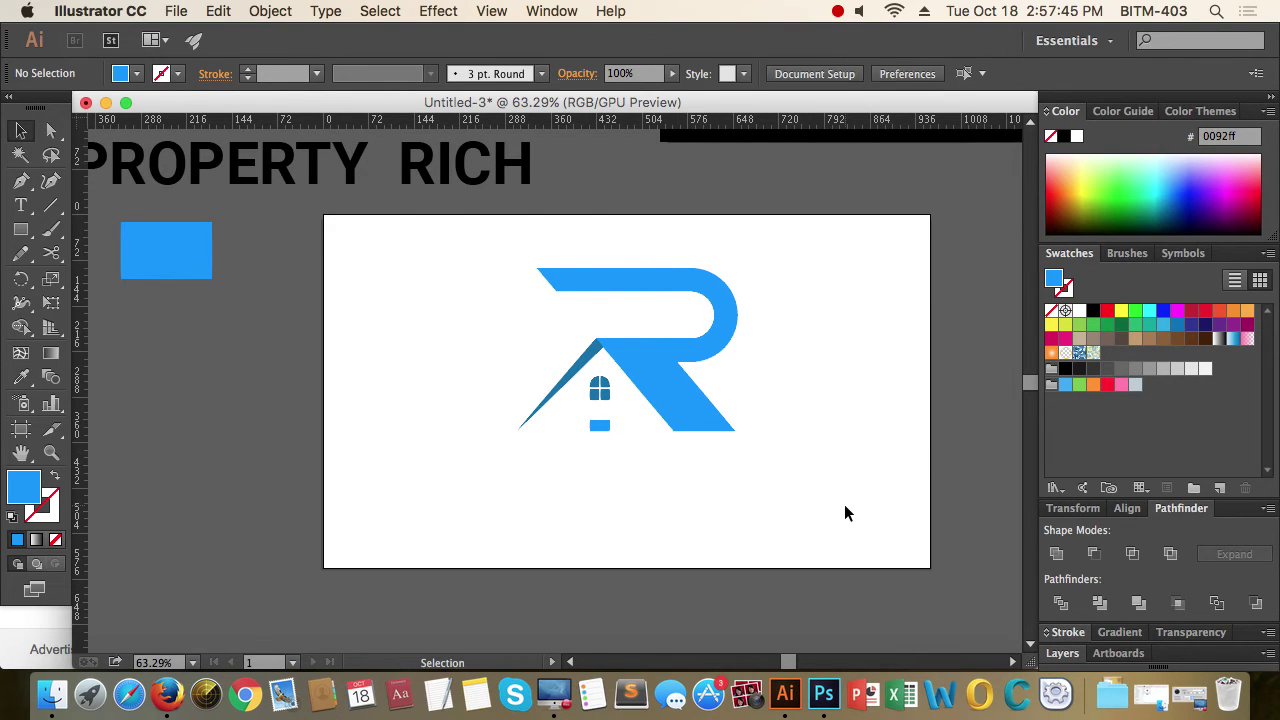
Change the fill of the R shape and the small block below the window to the blue 038ce0
left_click_drag(806, 449, 551, 444)
double_click(25, 490)
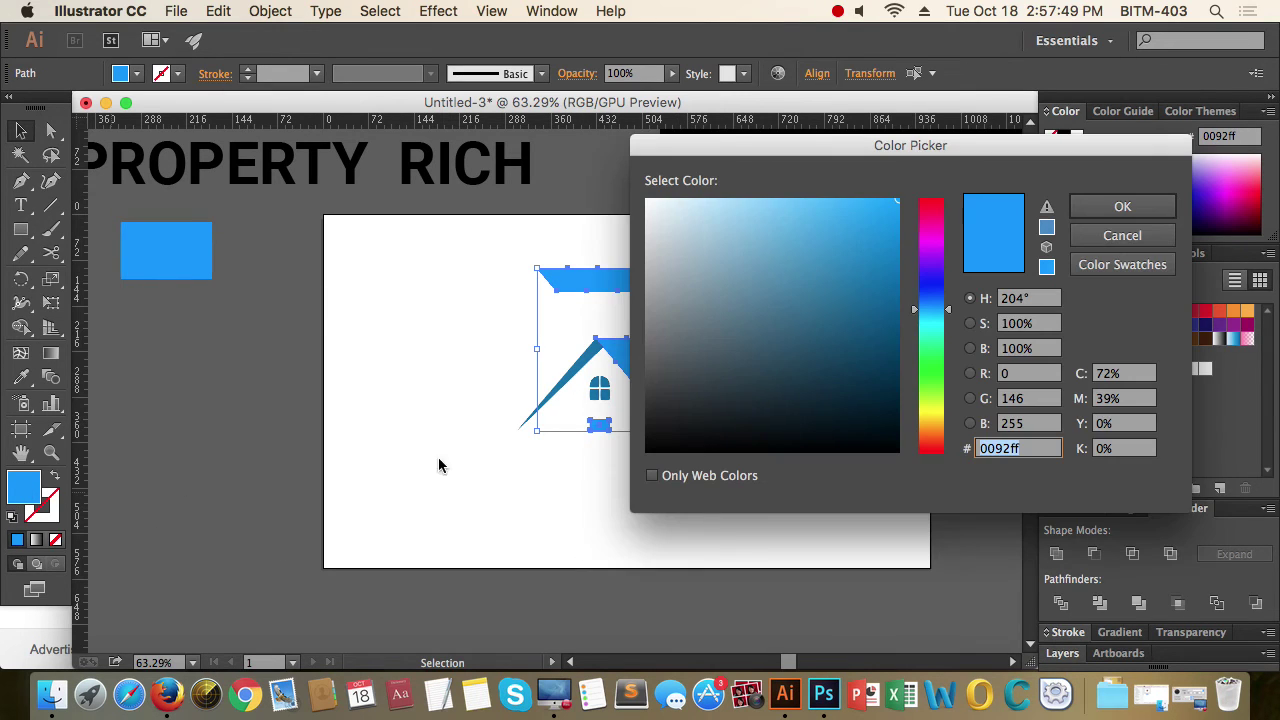
mouse_move(889, 241)
left_mouse_down()
mouse_move(854, 200)
mouse_move(898, 228)
left_mouse_up()
left_click(1122, 206)
left_click(885, 365)
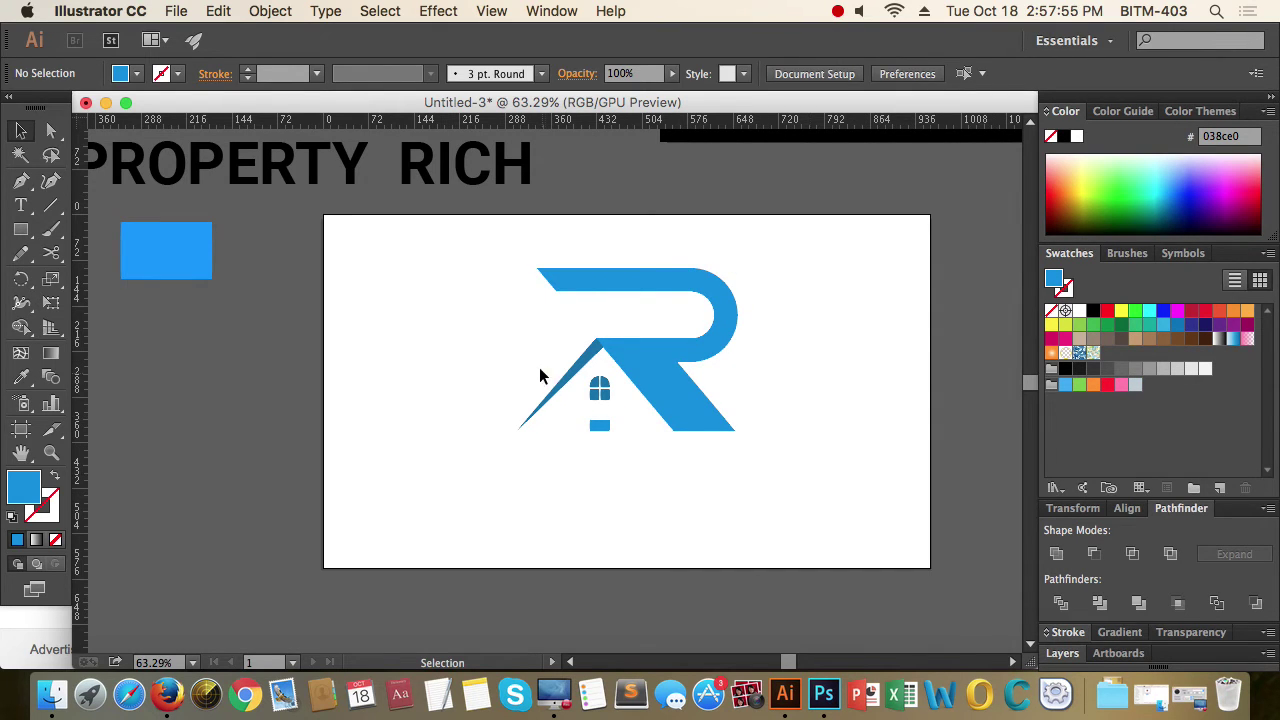
Change the fill of the tapered left leg and the window panes to the lighter blue 03a0ef
left_click_drag(539, 375, 598, 433)
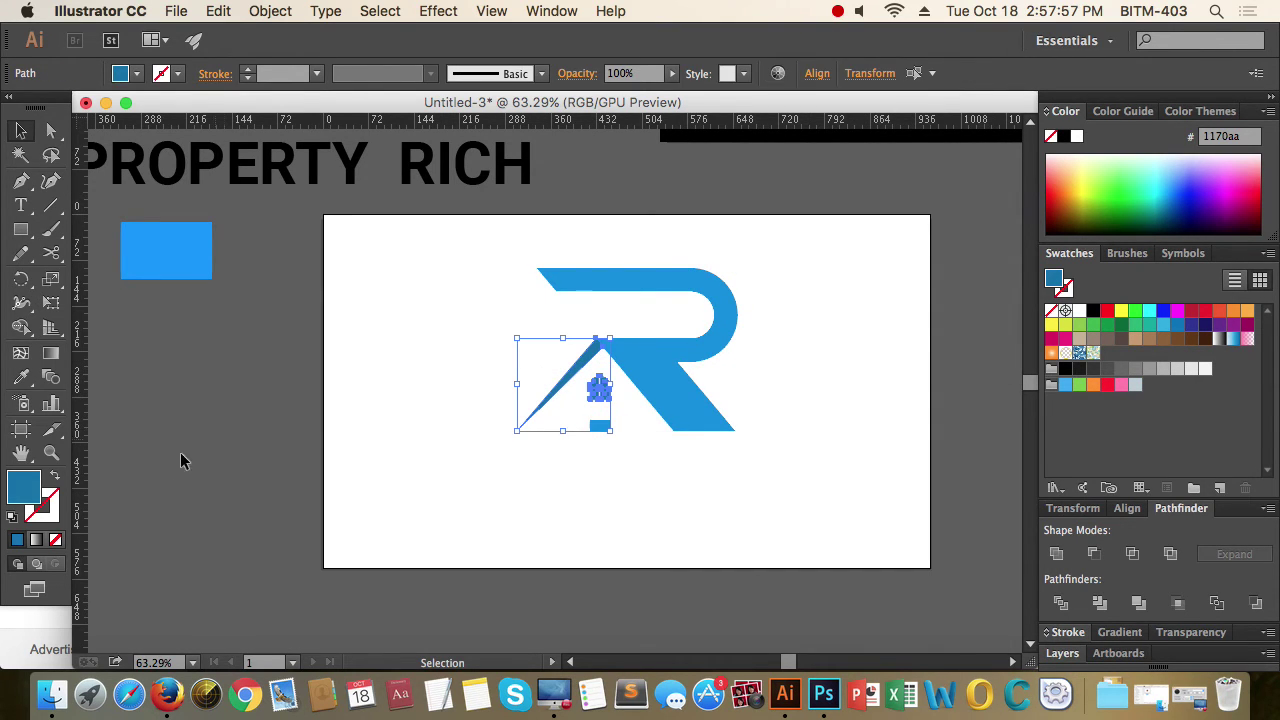
double_click(15, 497)
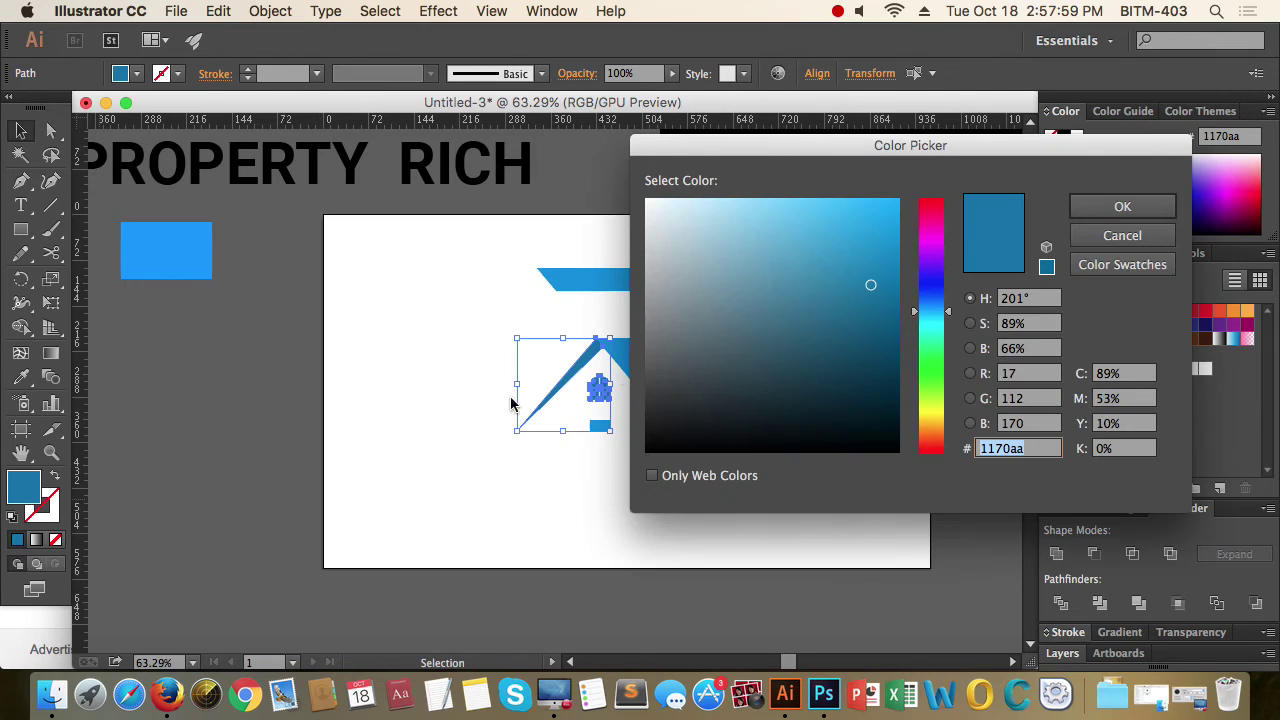
mouse_move(829, 229)
left_mouse_down()
mouse_move(857, 206)
mouse_move(897, 213)
left_mouse_up()
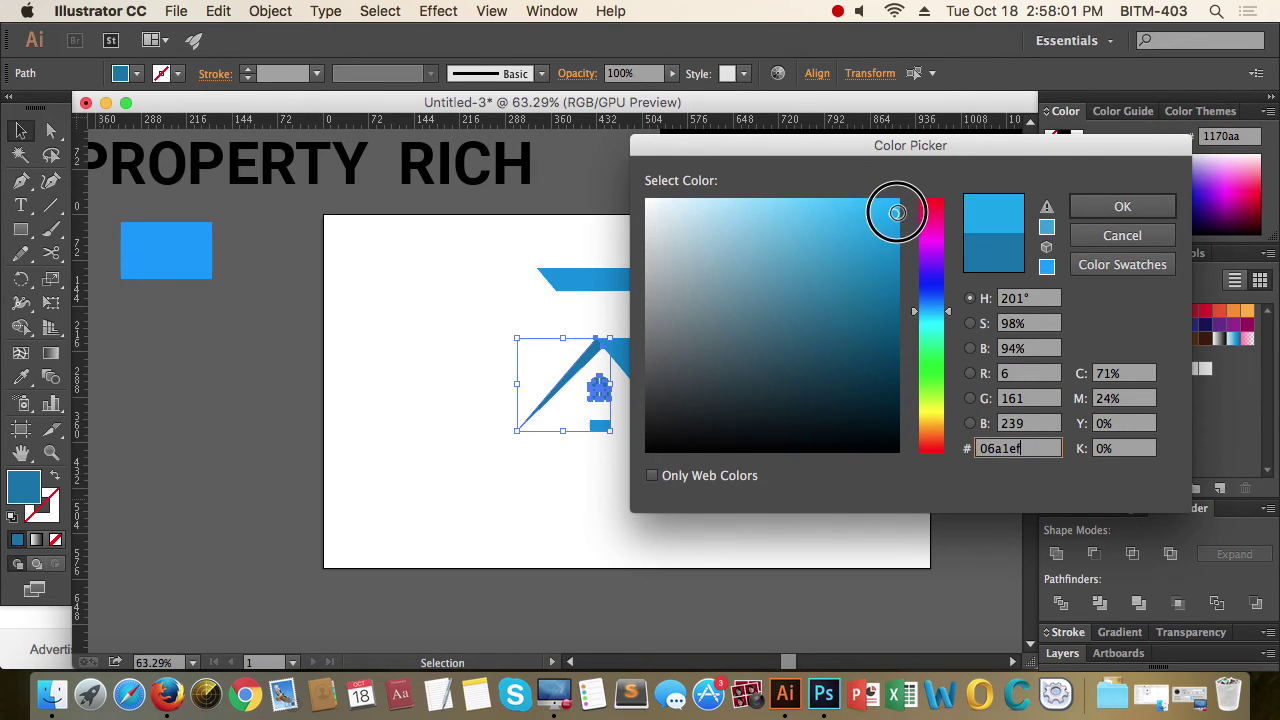
left_click(1122, 206)
left_click(788, 391)
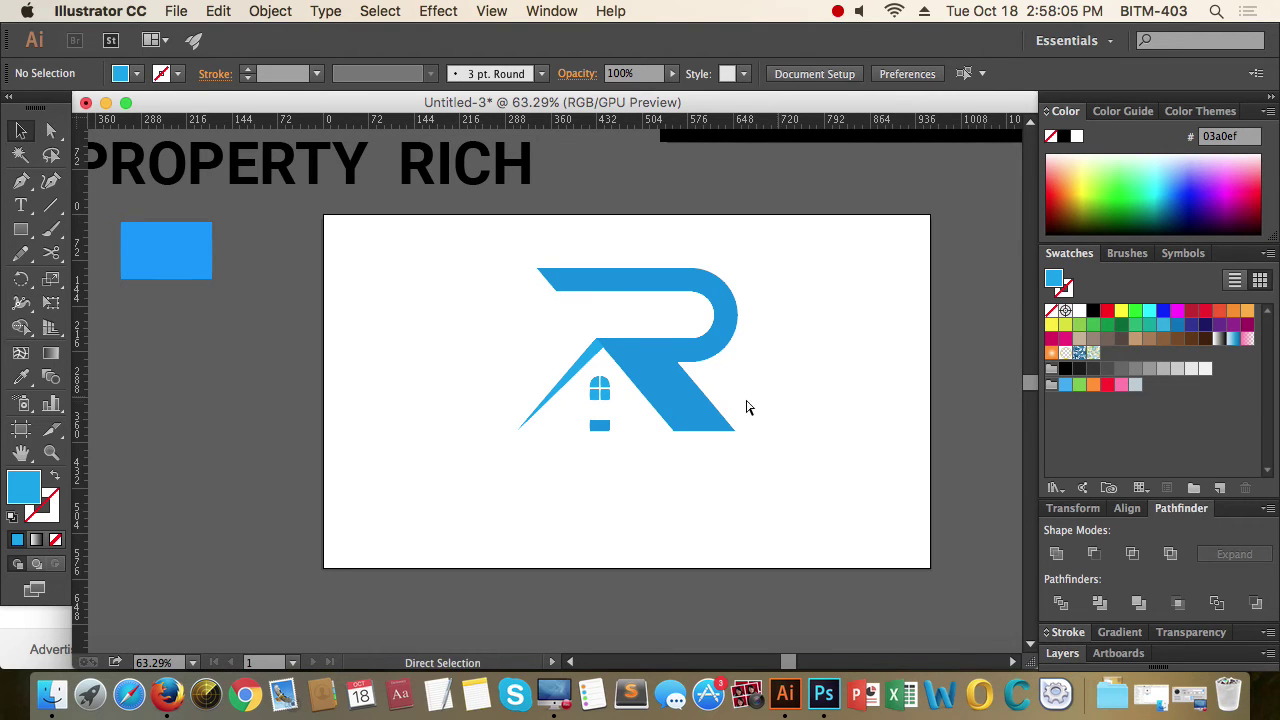
Move the PROPERTY RICH text onto the artboard, centred below the R icon
left_click_drag(779, 384, 434, 436)
left_click_drag(896, 456, 692, 478)
left_click_drag(494, 420, 721, 381)
scroll(700, 370, "down", 2)
scroll(700, 370, "left", 2)
left_click_drag(512, 167, 745, 406)
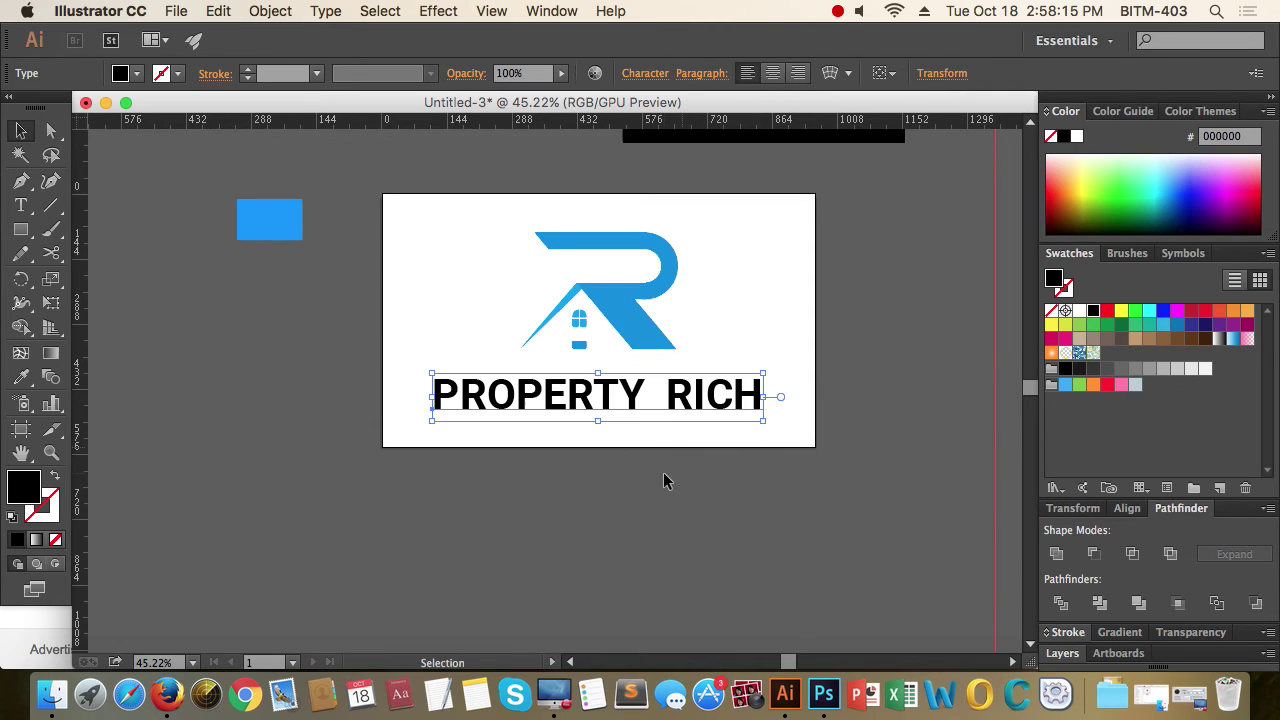
left_click(666, 477)
Group all the shapes of the R icon
left_click_drag(474, 260, 731, 353)
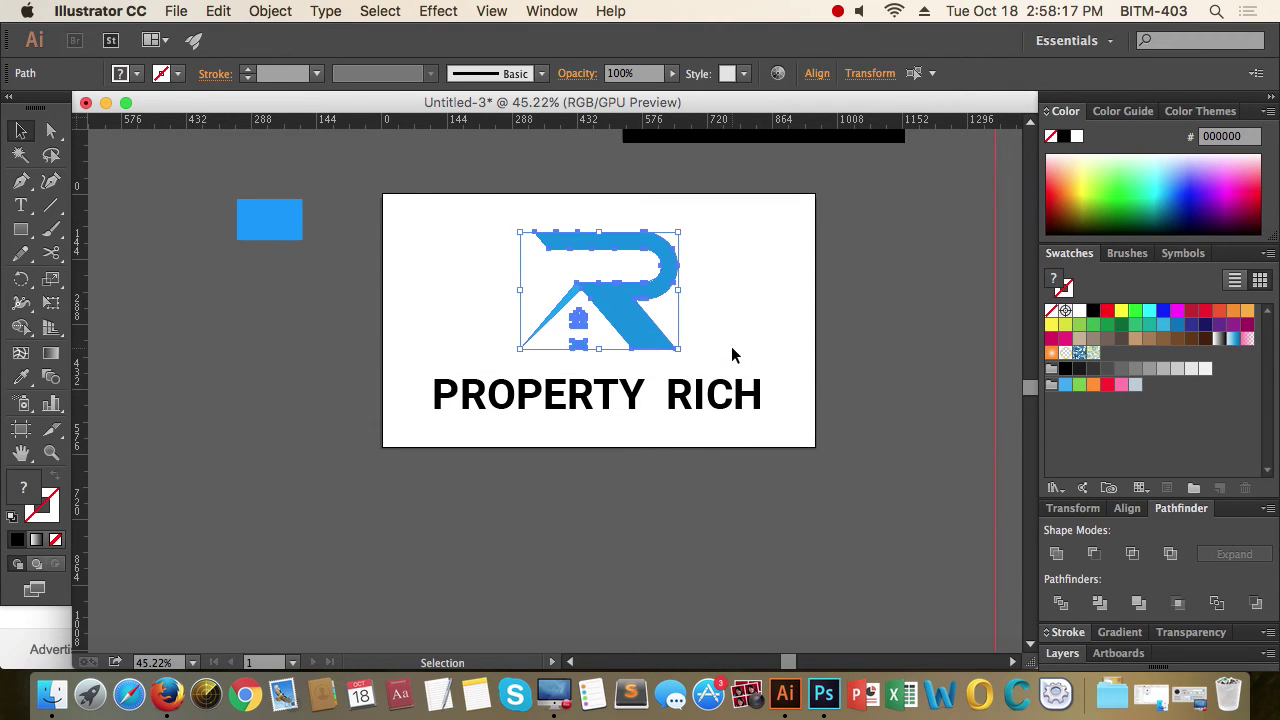
key("super+g")
left_click(731, 348)
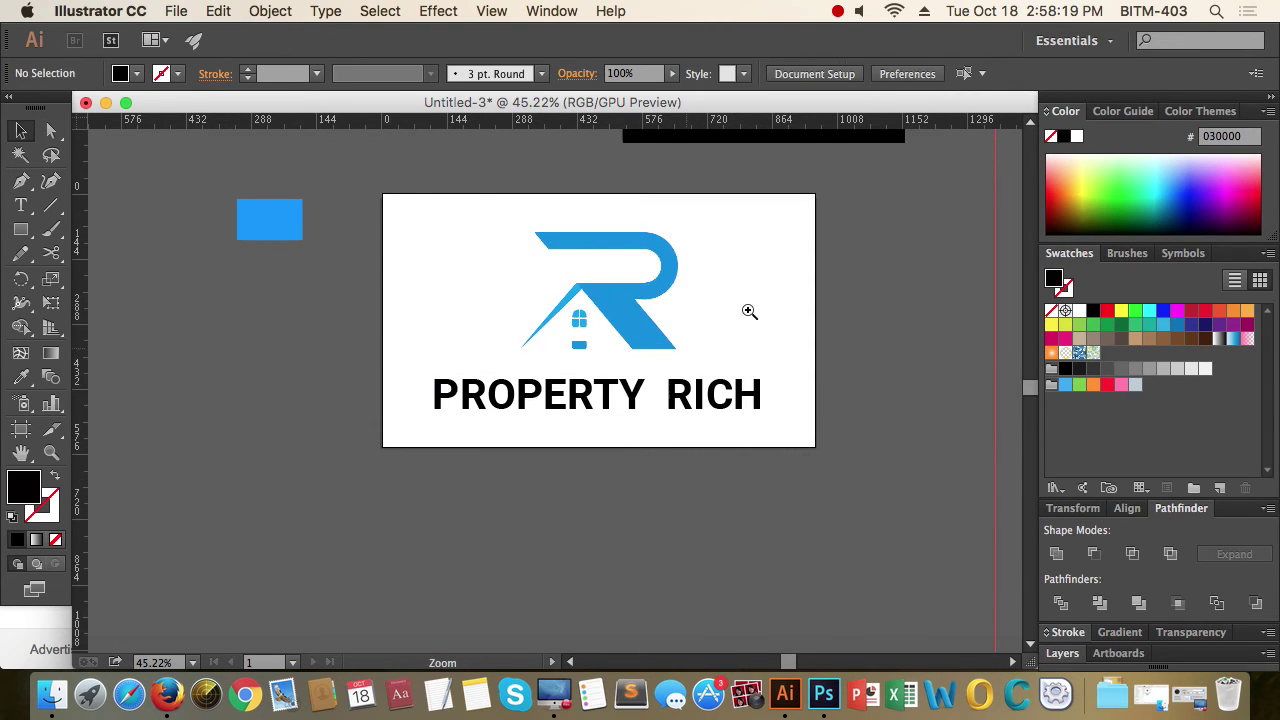
Delete the leftover black artwork above the artboard and the blue reference rectangle beside it
left_click_drag(758, 300, 728, 294)
left_click_drag(724, 198, 728, 294)
left_click(749, 289)
key("Delete")
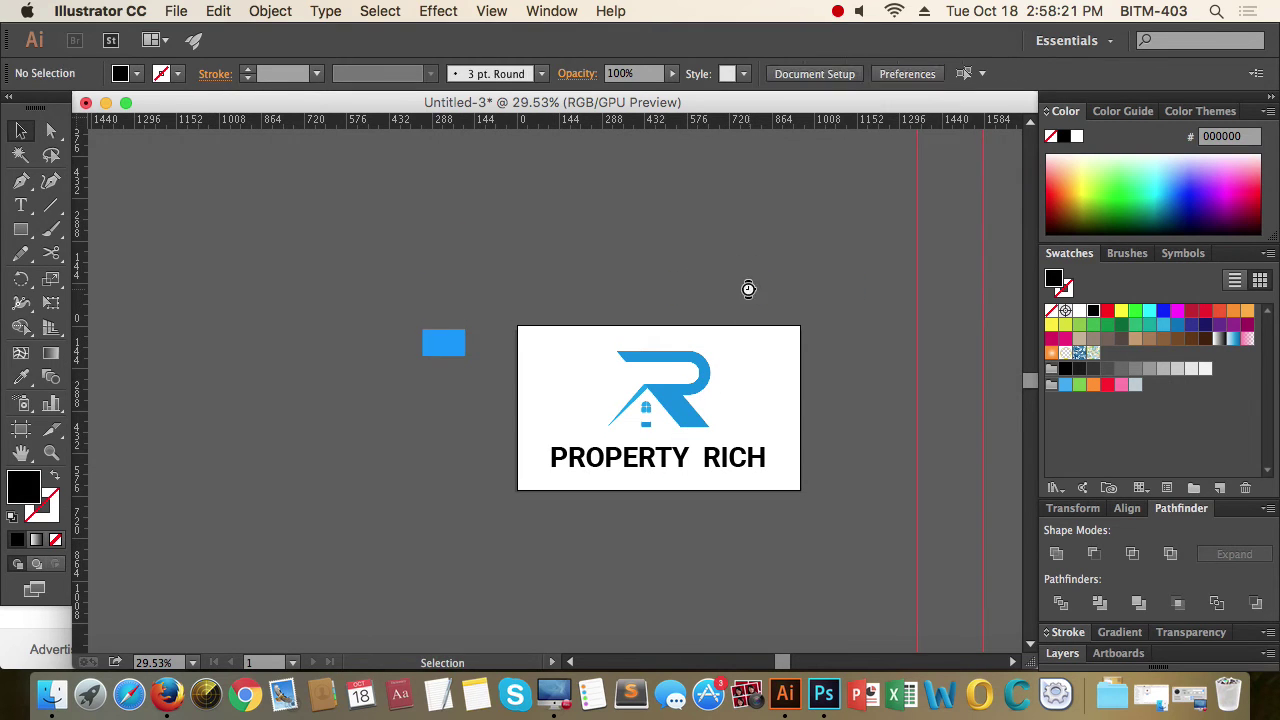
left_click(439, 338)
key("Delete")
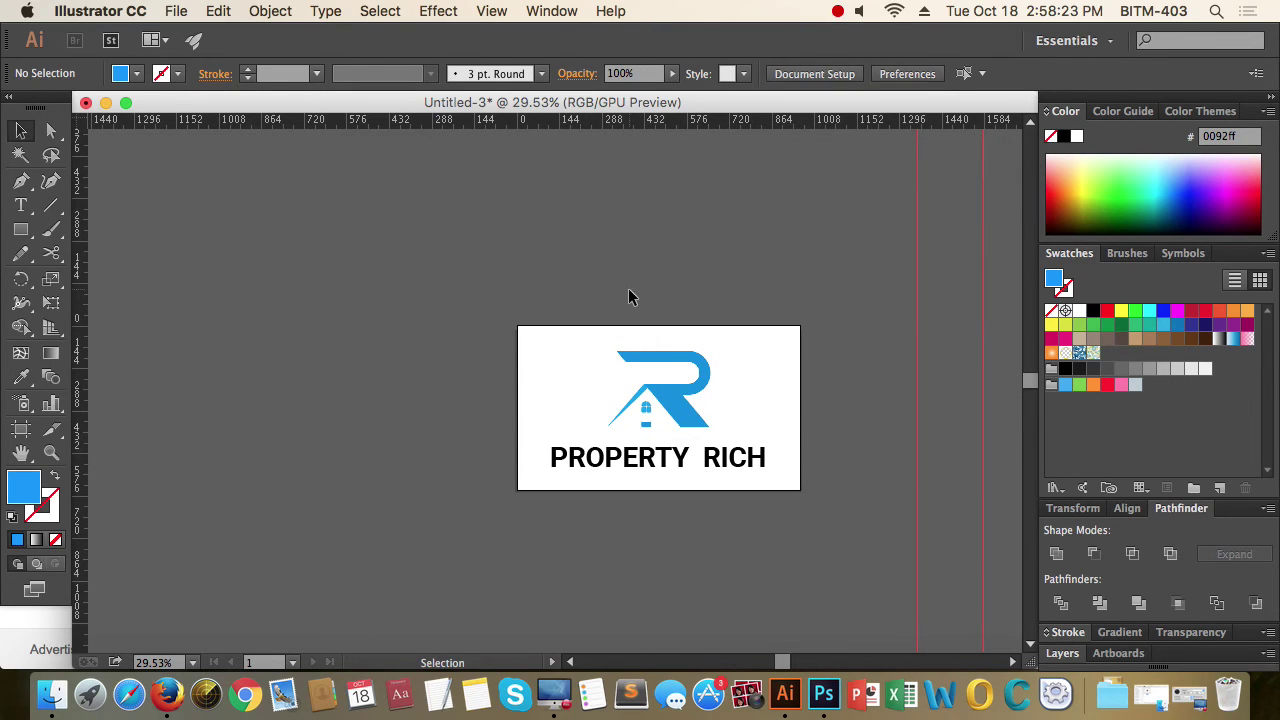
Move the PROPERTY RICH text slightly up, closer to the R icon
left_click_drag(624, 312, 495, 304)
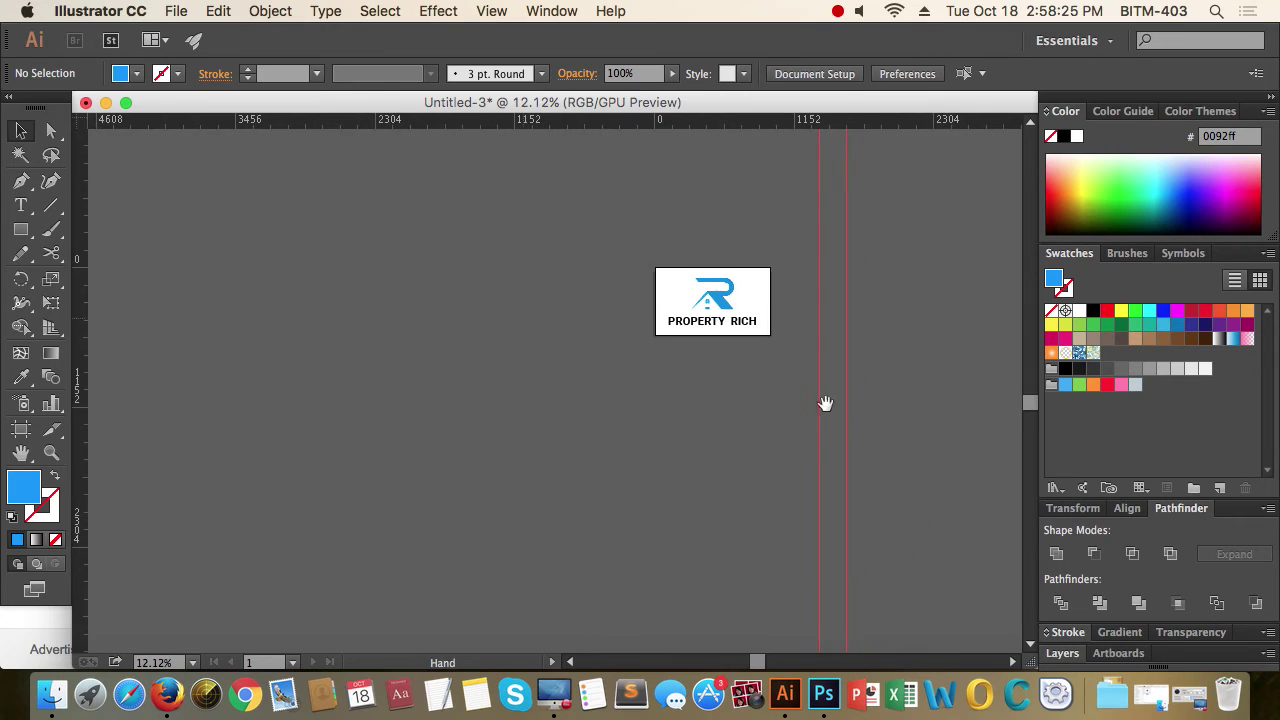
left_click_drag(826, 403, 482, 509)
left_click_drag(336, 427, 713, 350)
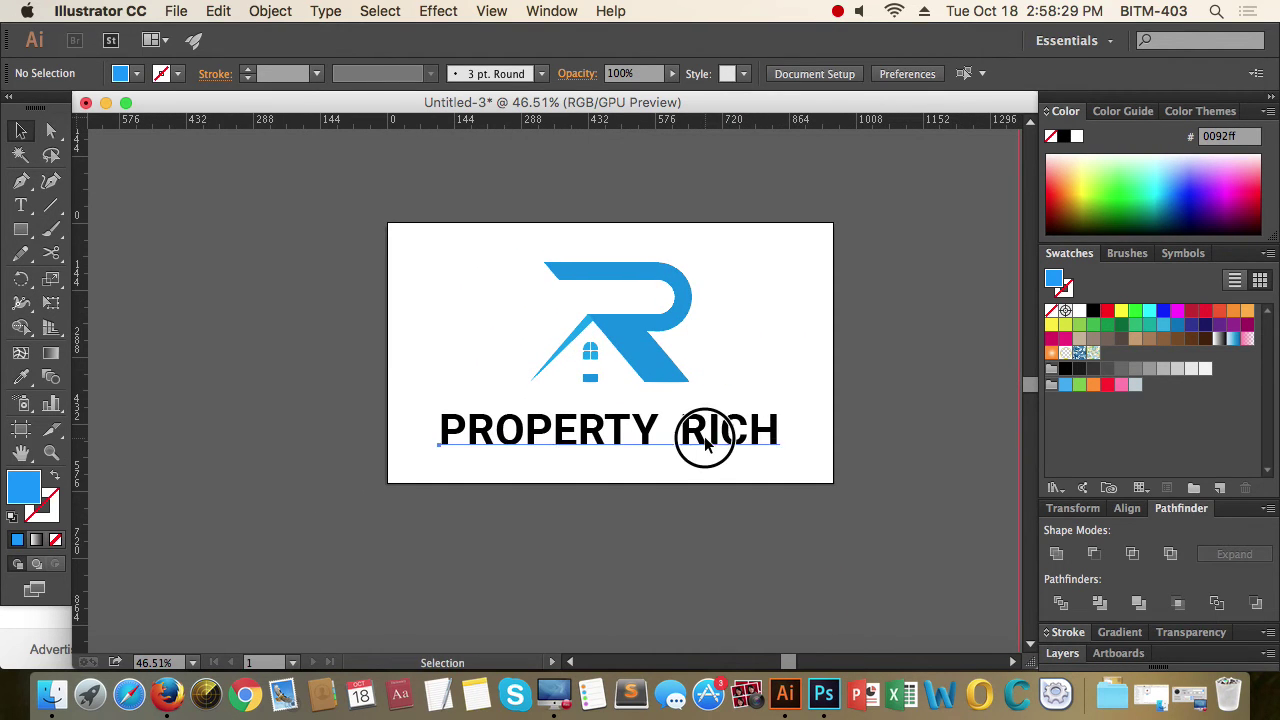
left_click_drag(705, 443, 708, 433)
left_click(803, 400)
left_click_drag(803, 361, 764, 411)
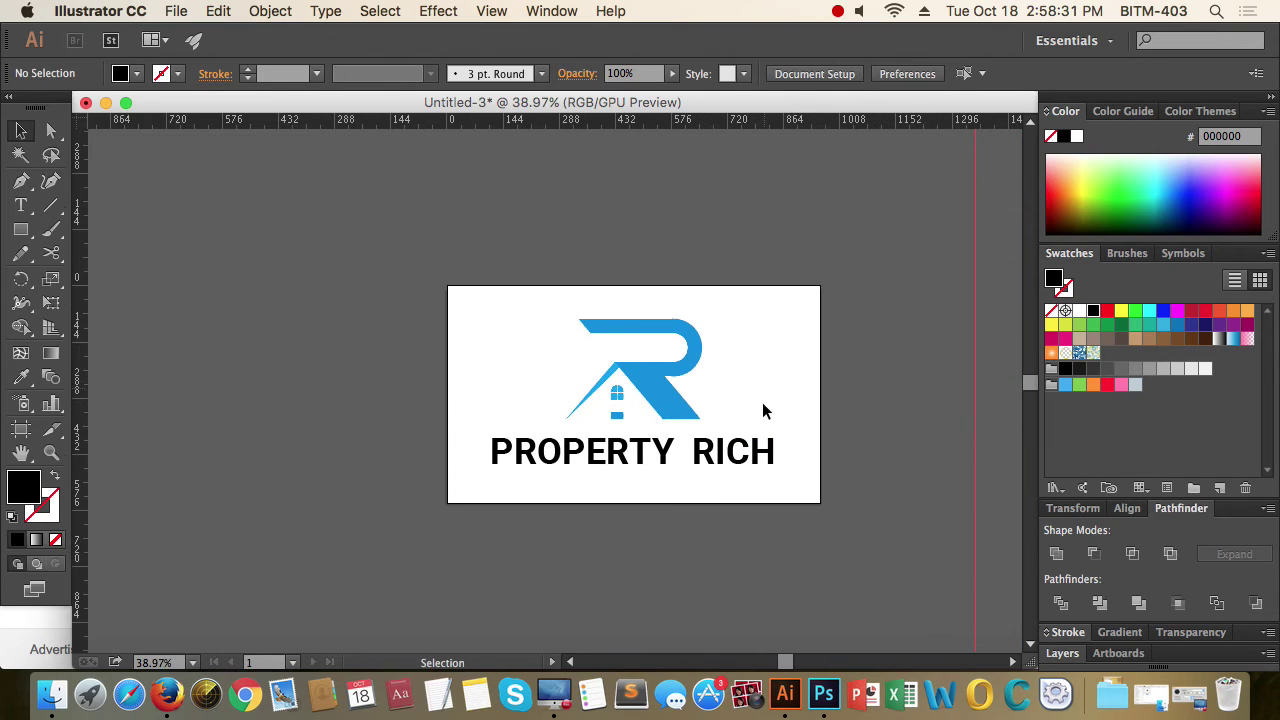
Convert the PROPERTY RICH text to outlines
scroll(763, 411, "up", 1)
left_click(706, 457)
right_click(711, 463)
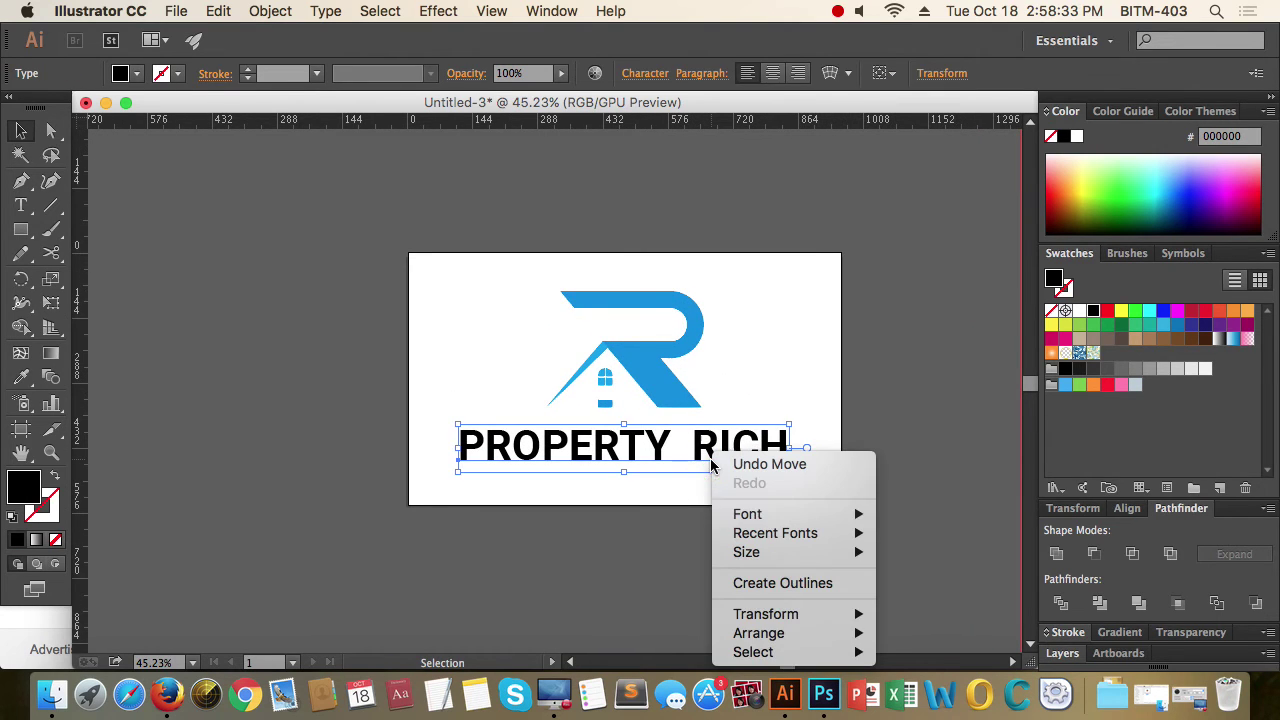
left_click(768, 590)
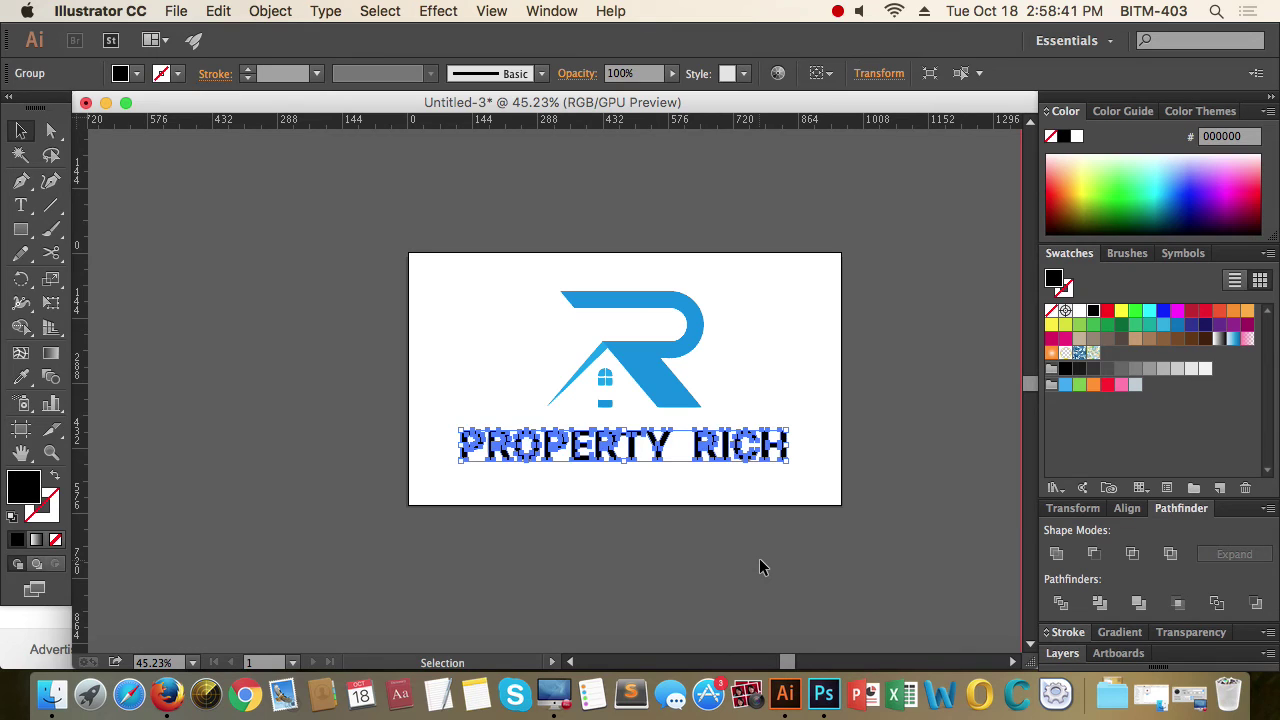
Split the outlined lettering into separate groups for the words PROPERTY and RICH
key("super+8")
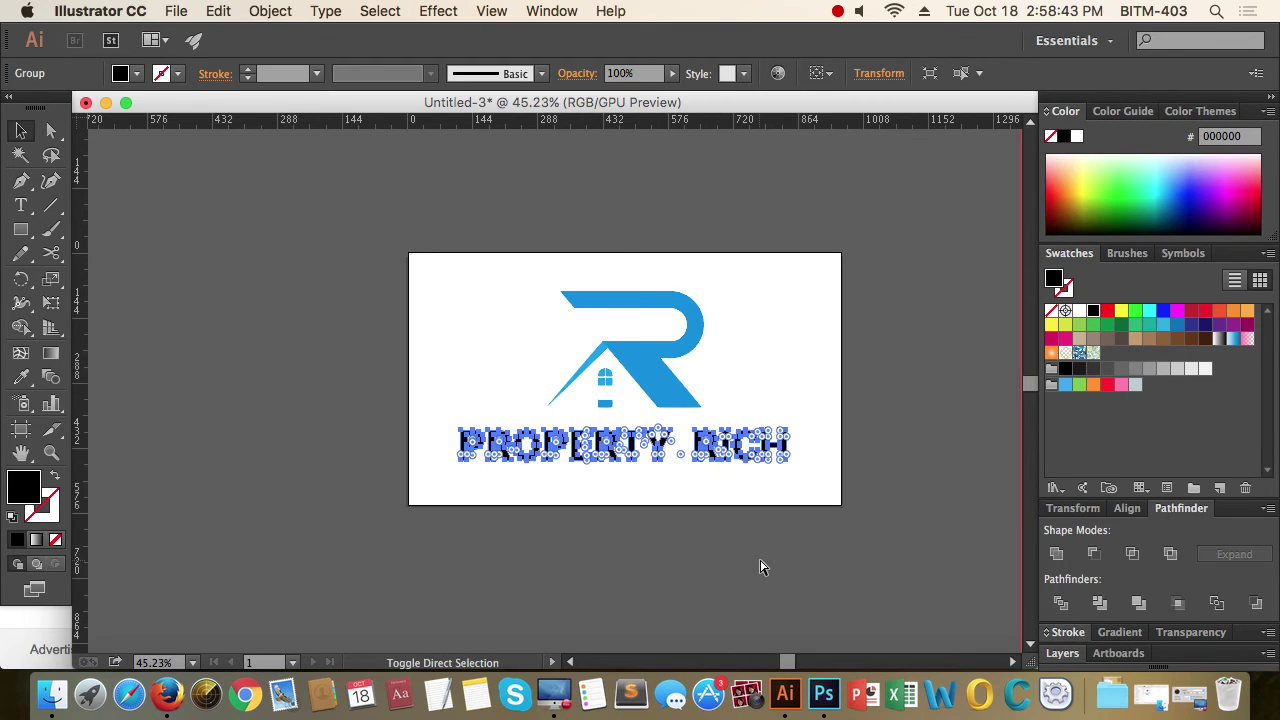
left_click(808, 511)
left_click_drag(842, 428, 440, 431)
left_click(782, 529)
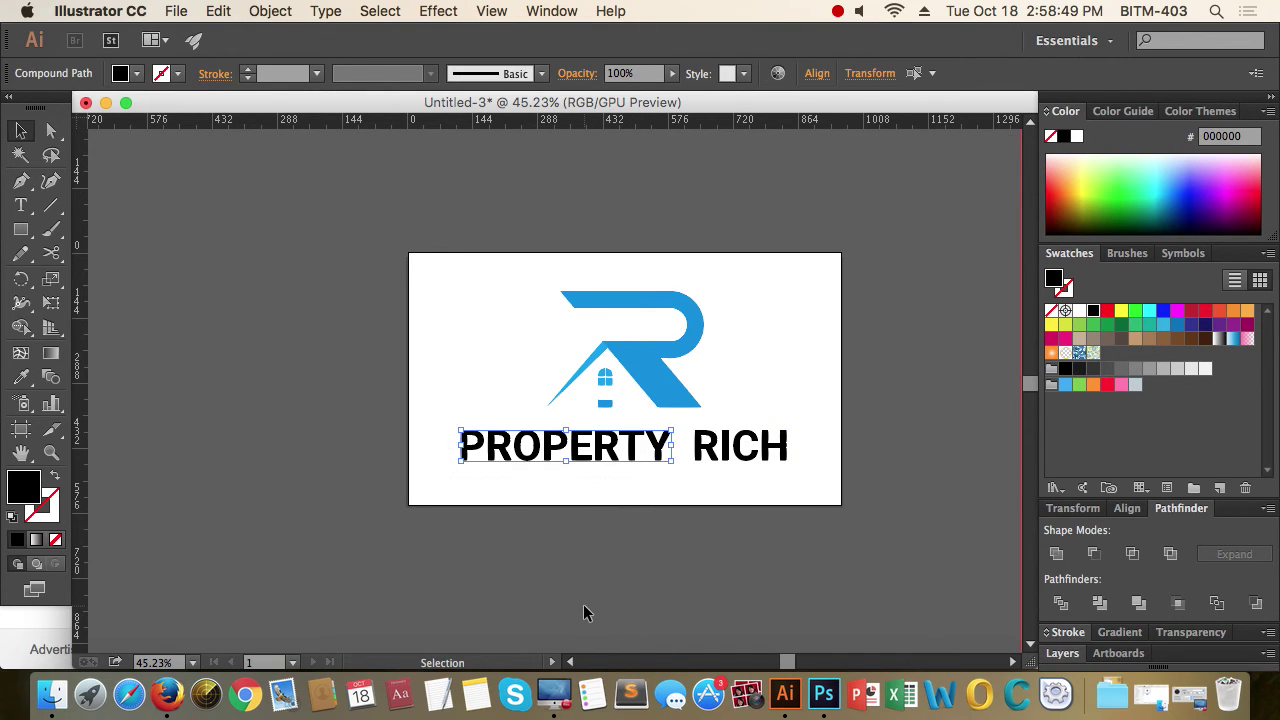
left_click(590, 612)
Fill the word PROPERTY with the lighter blue 03a0ef sampled from the window panes
left_click_drag(640, 486, 358, 421)
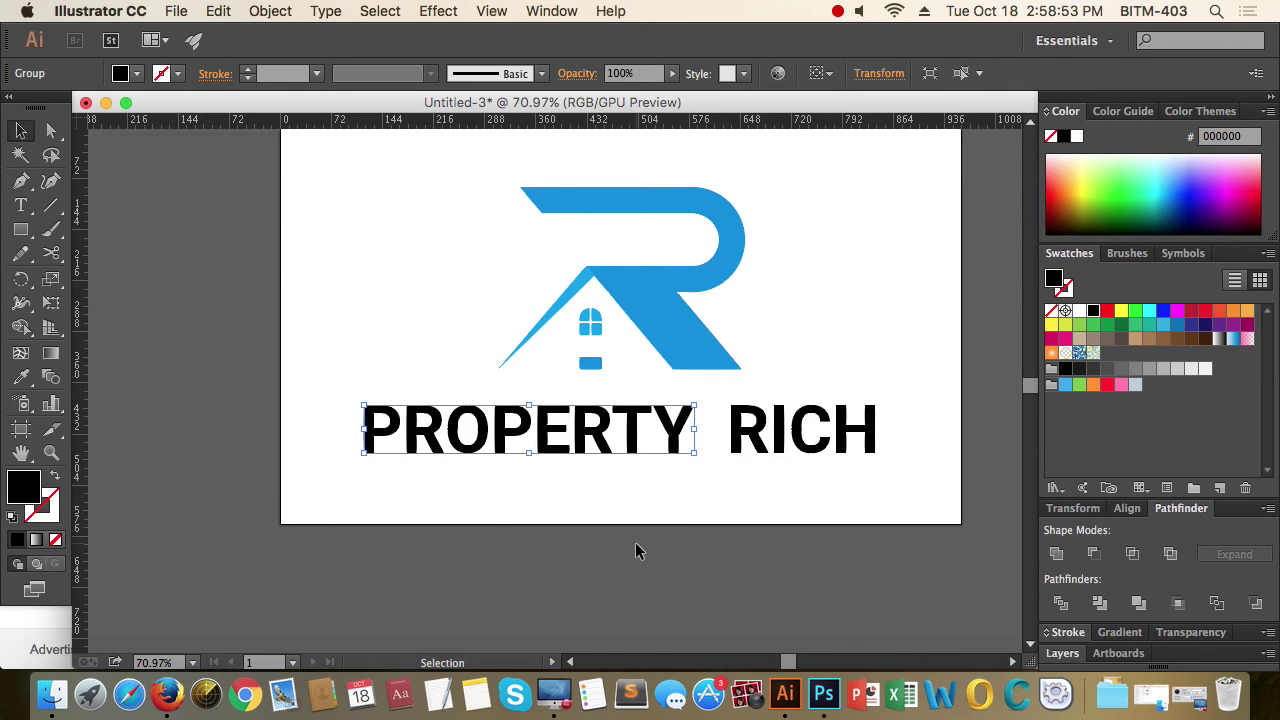
key("i")
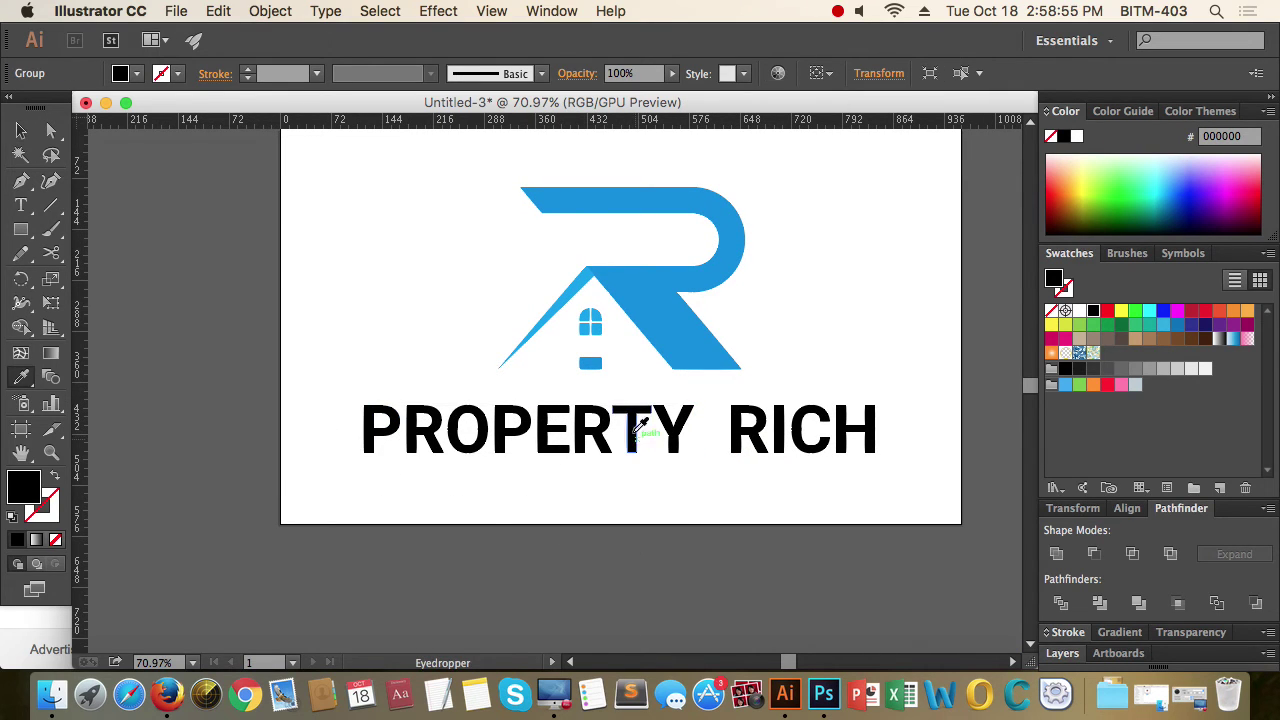
left_click(600, 326)
key("v")
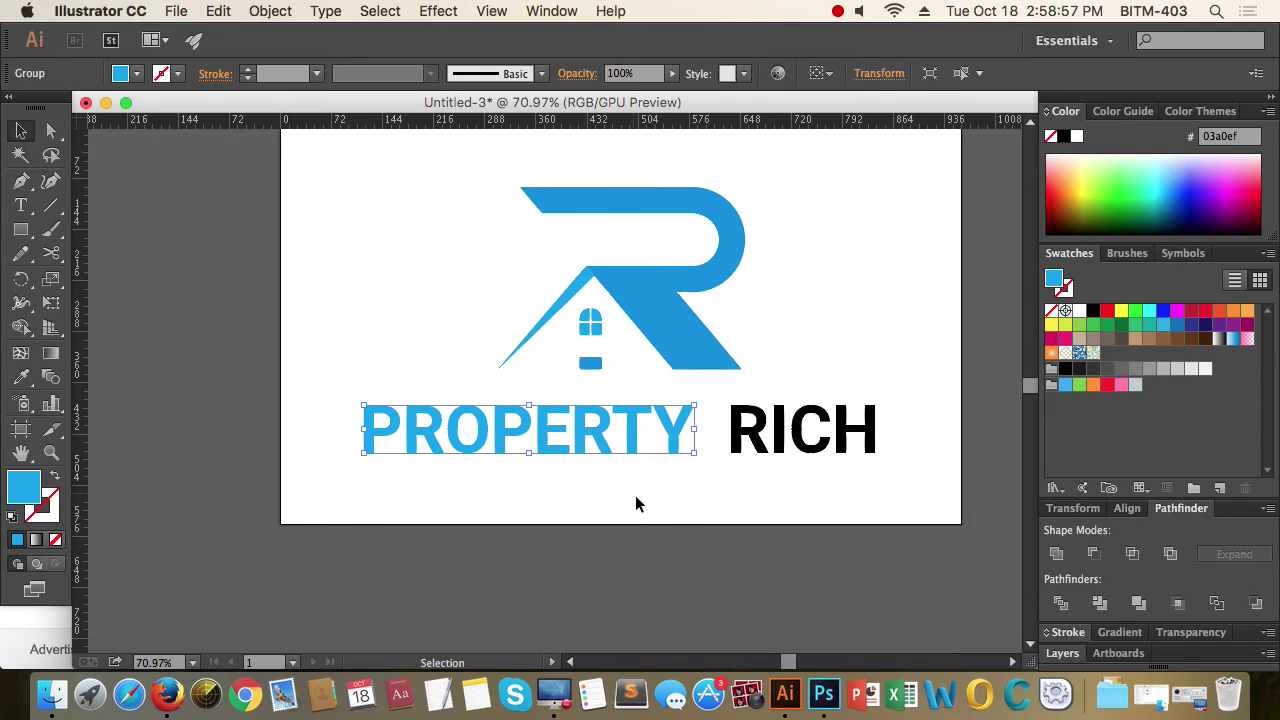
left_click(696, 528)
Fill the word RICH with the blue 038ce0 sampled from the R shape
left_click_drag(925, 500, 725, 412)
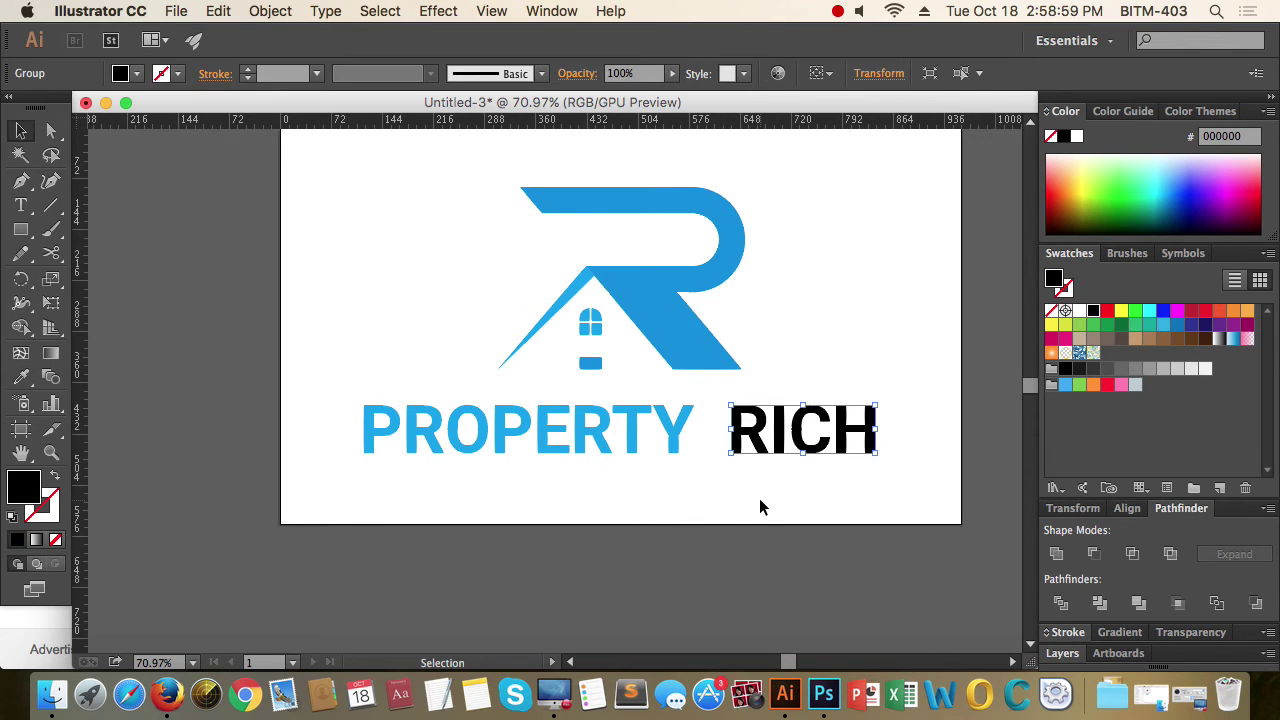
key("i")
left_click(702, 335)
key("v")
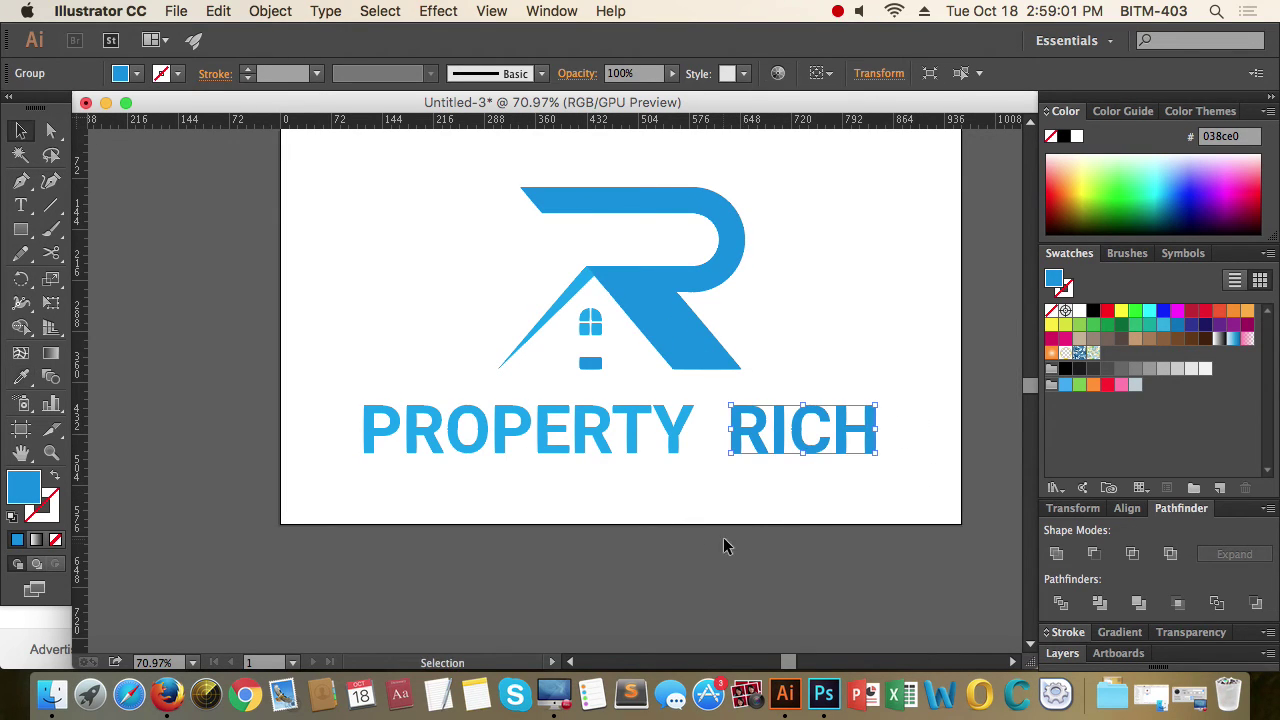
left_click(799, 540)
Examine the coloured logo and its text at different magnifications
left_click(545, 532, "alt+super")
left_click_drag(545, 527, 511, 538)
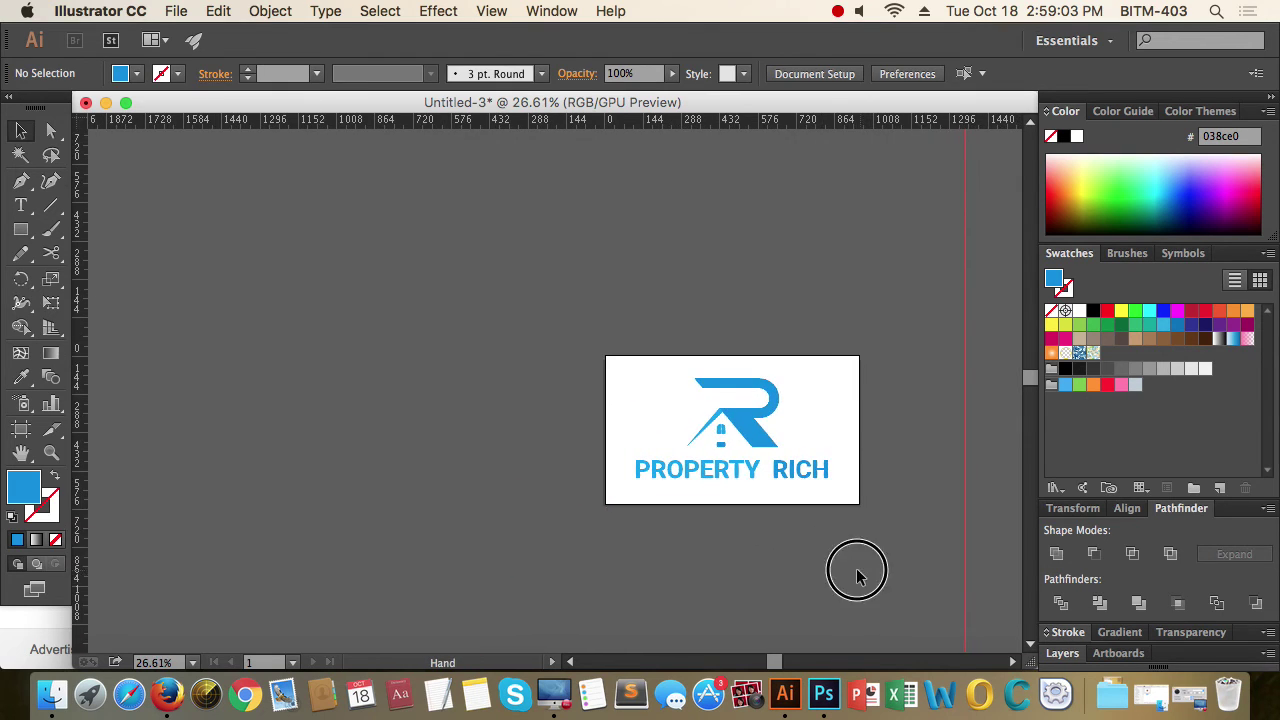
left_click_drag(857, 570, 677, 547)
left_click_drag(597, 479, 754, 485)
left_click_drag(633, 491, 611, 466)
left_click_drag(686, 482, 679, 536)
left_click_drag(747, 523, 672, 533)
left_click_drag(735, 541, 720, 483)
left_click_drag(675, 455, 738, 459)
Place a copy of the complete stacked logo outside the artboard, up and to its left
left_click_drag(798, 469, 433, 318)
left_click_drag(748, 487, 711, 573)
left_click_drag(673, 506, 431, 240)
left_click(649, 277)
Move the R icon on the artboard to the left of the PROPERTY RICH lettering
left_click_drag(668, 385, 600, 292)
left_click_drag(501, 406, 788, 426)
left_click_drag(912, 391, 806, 351)
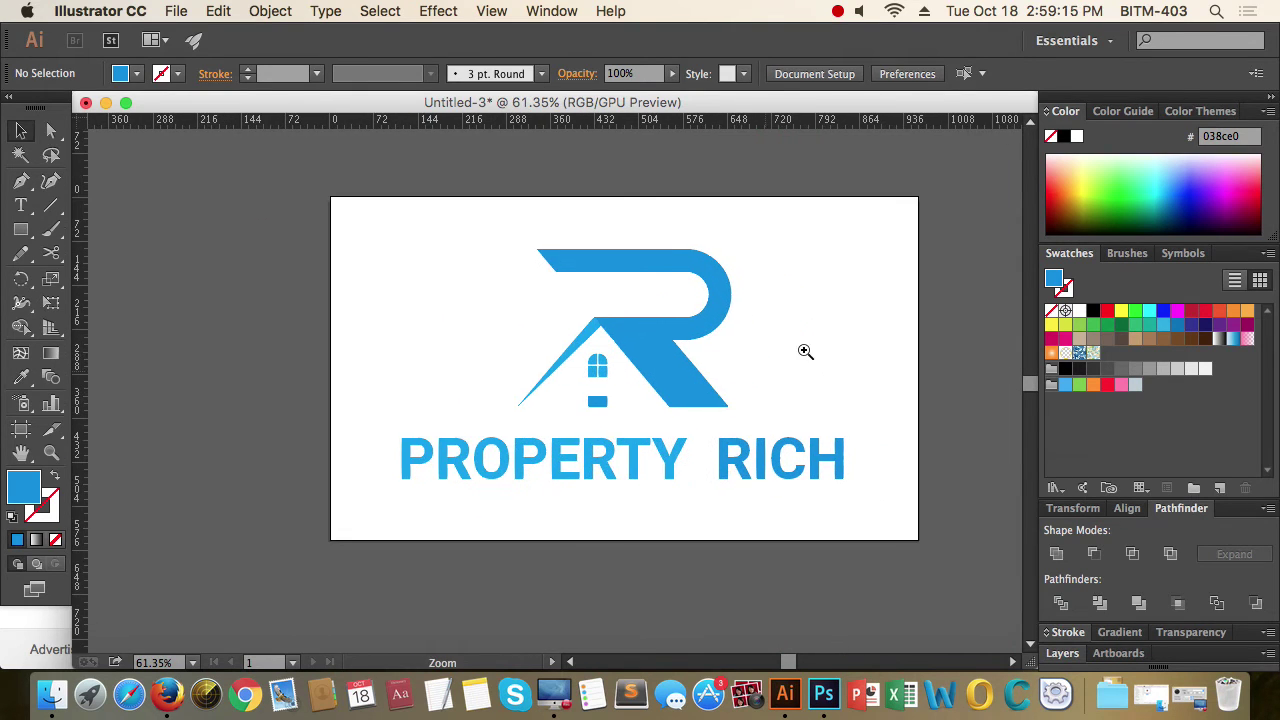
left_click(806, 355, "alt+super")
left_click_drag(779, 415, 348, 430)
left_click(619, 533)
left_click_drag(350, 498, 310, 382)
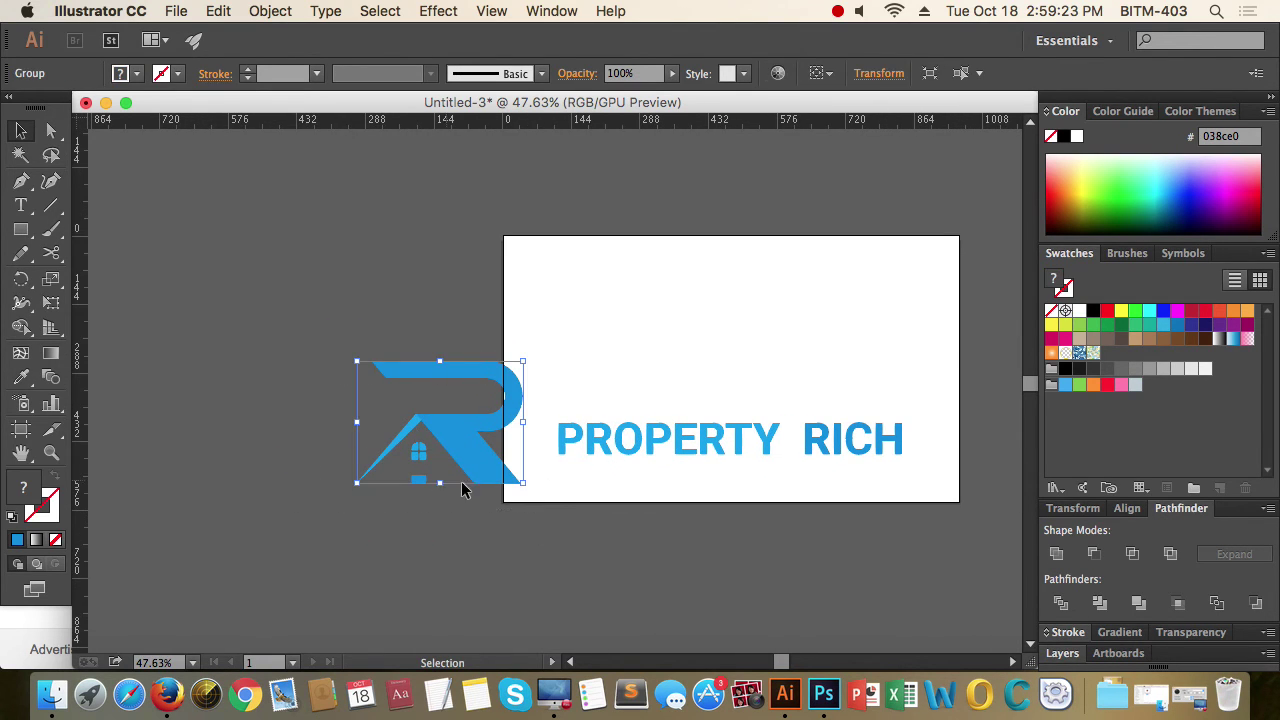
Scale the R icon down to about half size and set the lettering directly to its right
left_click_drag(519, 482, 523, 449)
left_click(539, 483)
left_click_drag(957, 512, 420, 434)
left_click_drag(685, 436, 740, 371)
Nudge the word RICH left to narrow its gap to PROPERTY
left_click_drag(930, 418, 857, 374)
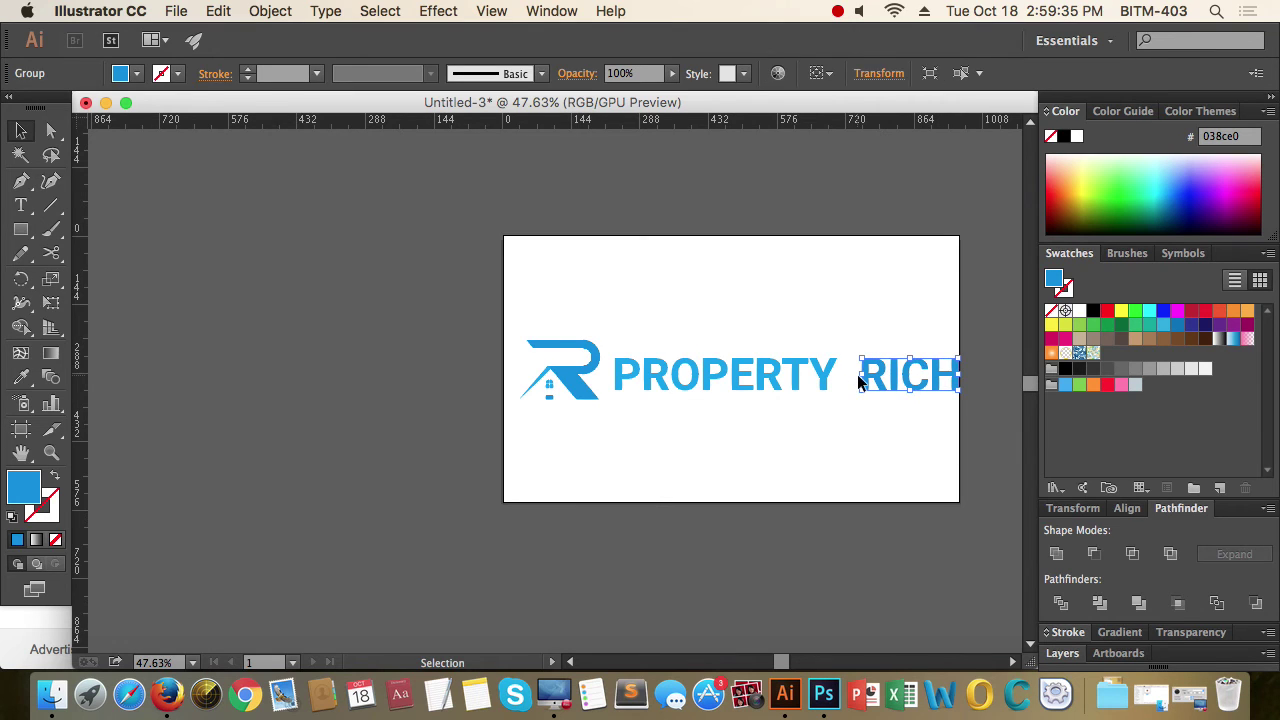
key("Left")
key("Left")
key("Left")
key("Left")
key("Left")
key("Left")
key("Left")
key("Left")
key("Left")
key("Left")
key("Left")
key("Left")
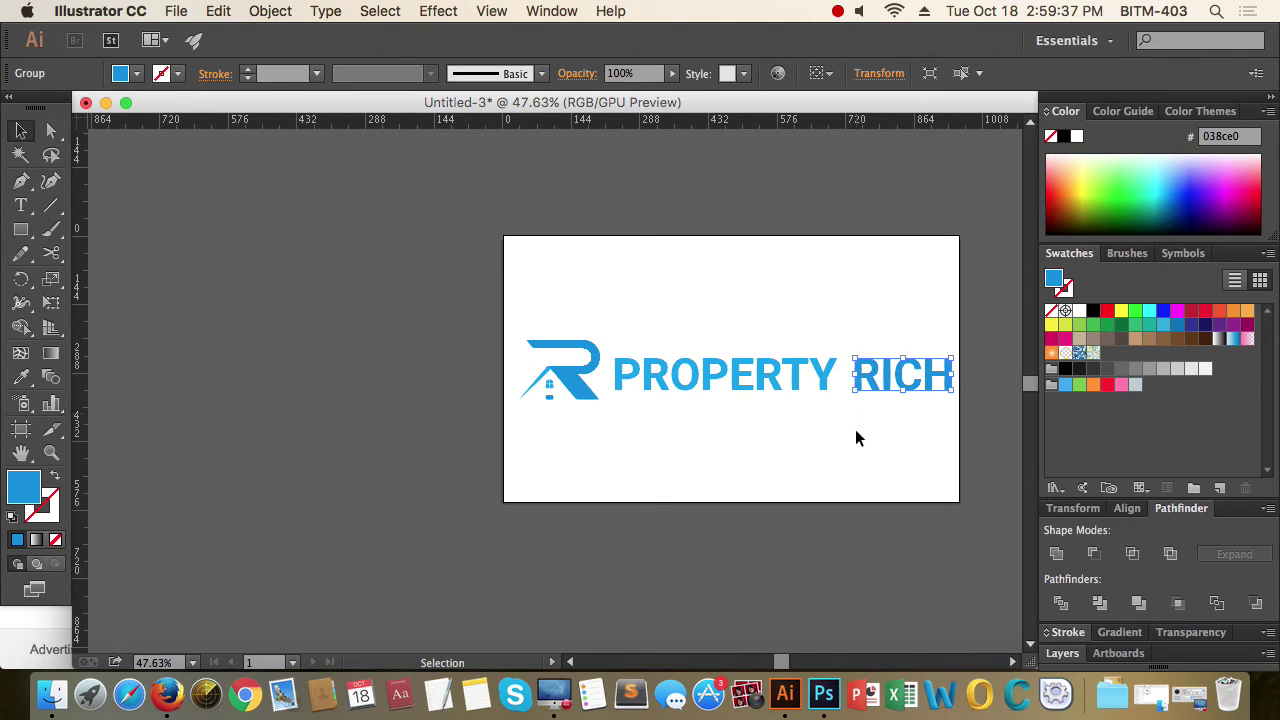
Scale down both words of the horizontal logo together
left_click_drag(973, 410, 636, 362)
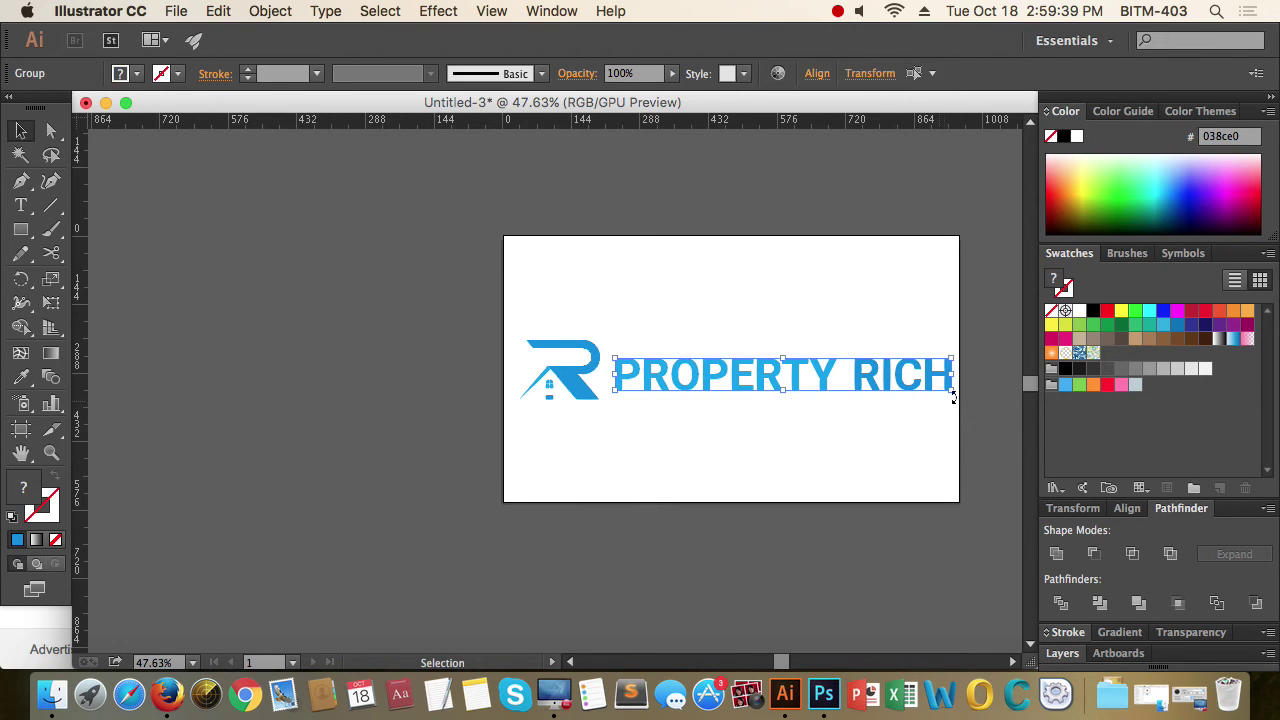
left_click_drag(953, 388, 914, 385)
left_click(932, 427)
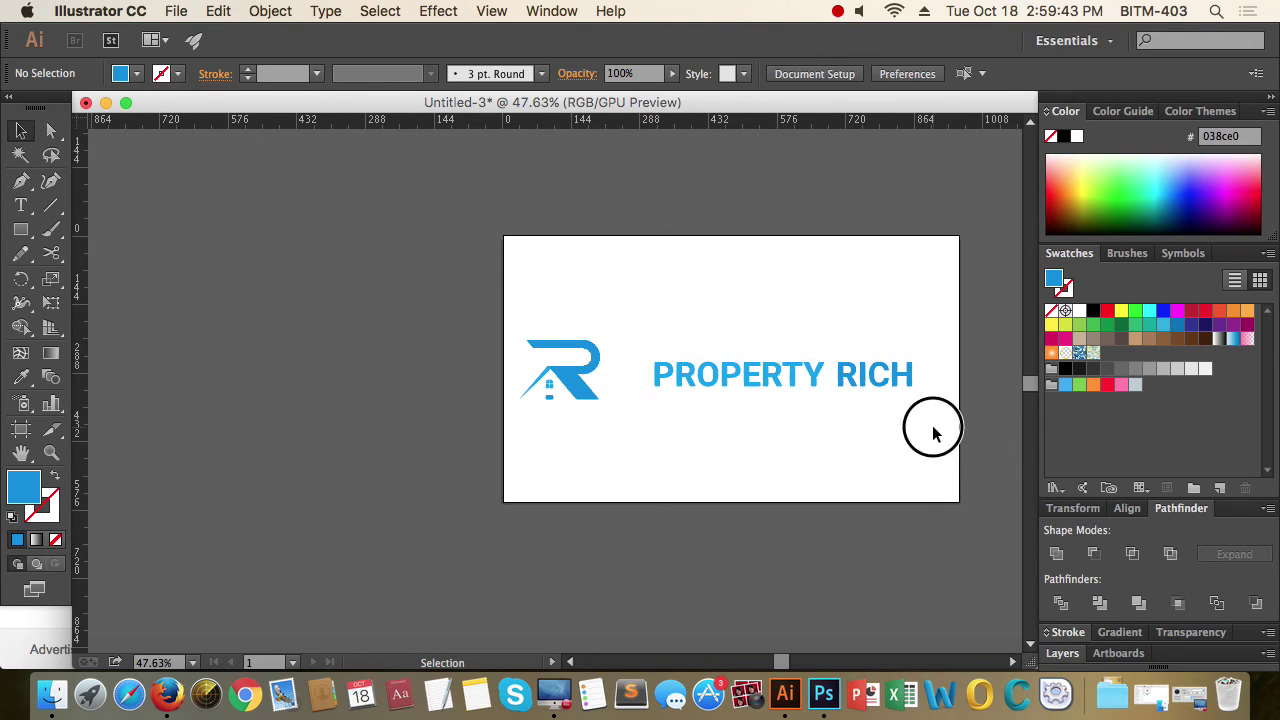
Move the small R icon right, closer to the word PROPERTY
left_click_drag(649, 427, 762, 441)
left_click_drag(603, 451, 464, 318)
left_click_drag(563, 383, 610, 366)
left_click(686, 414)
left_click_drag(771, 412, 731, 488)
Align the R icon and the two words of the horizontal logo on their vertical centres
left_click_drag(931, 491, 542, 396)
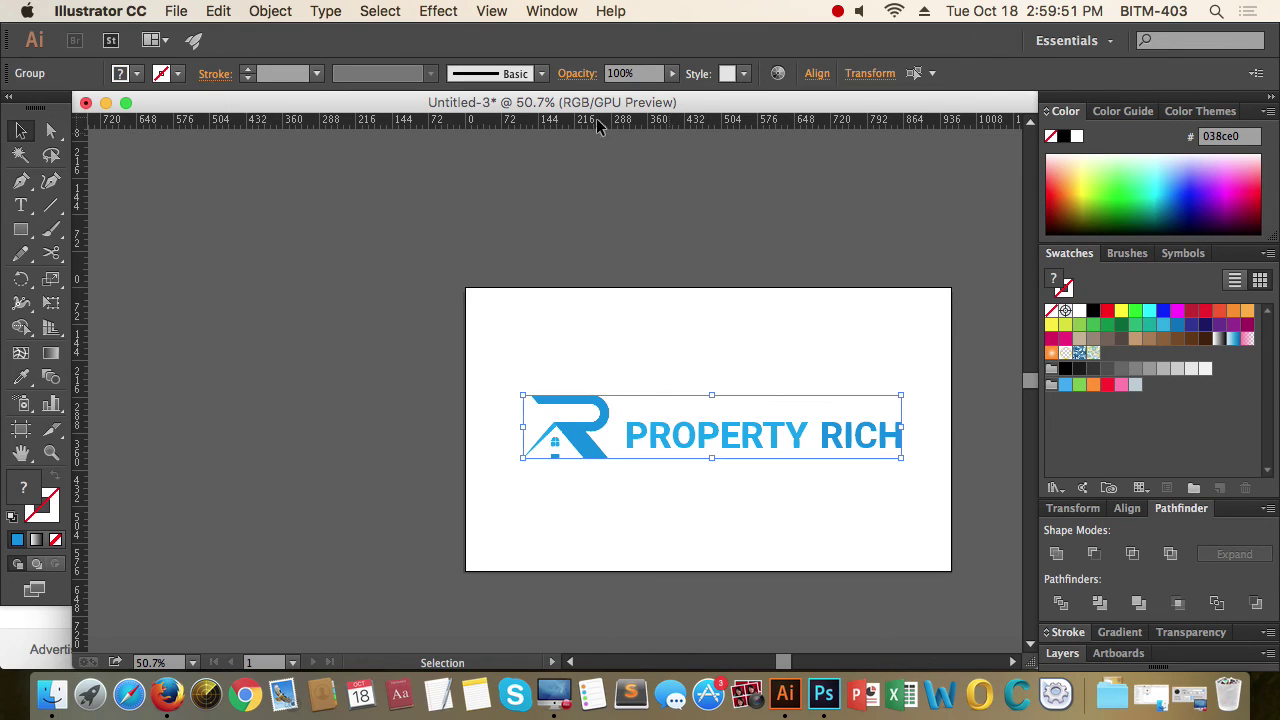
left_click(1127, 509)
left_click(1227, 549)
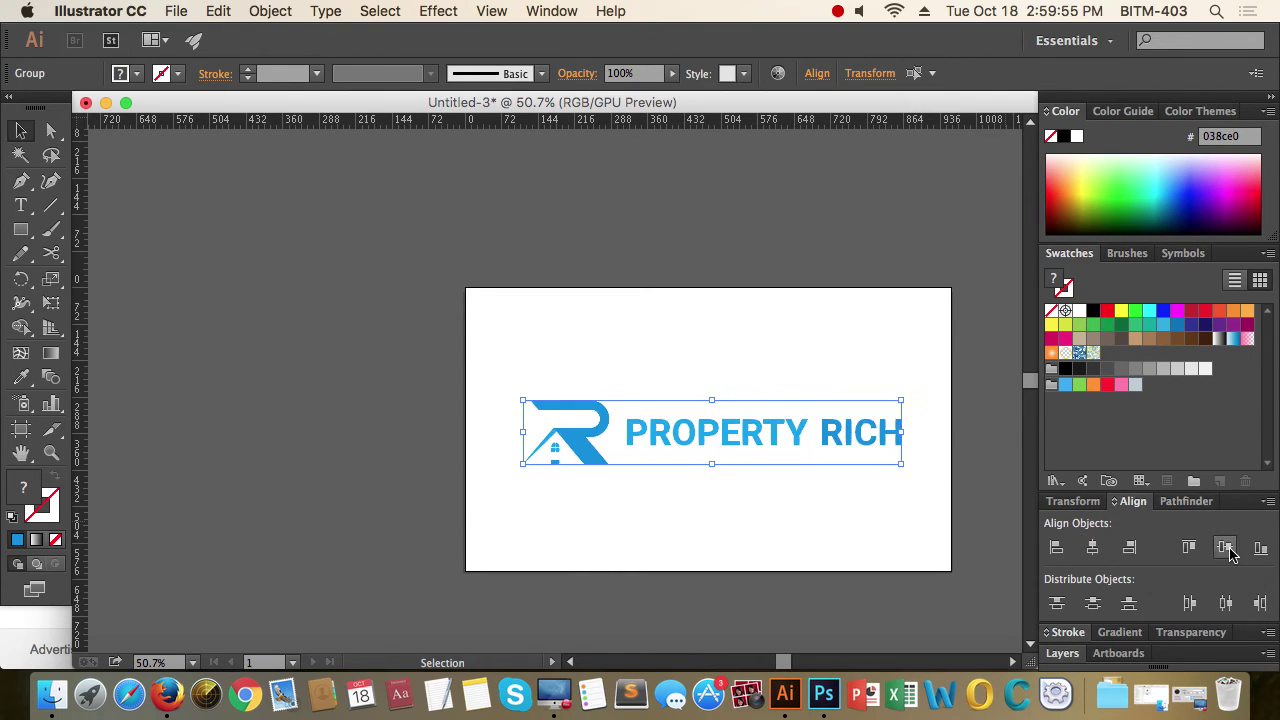
Move the horizontal logo down to the lower part of the artboard
left_click(846, 513)
left_click_drag(836, 477, 653, 477)
left_click_drag(897, 490, 540, 493)
left_click_drag(702, 487, 657, 472)
left_click(814, 382)
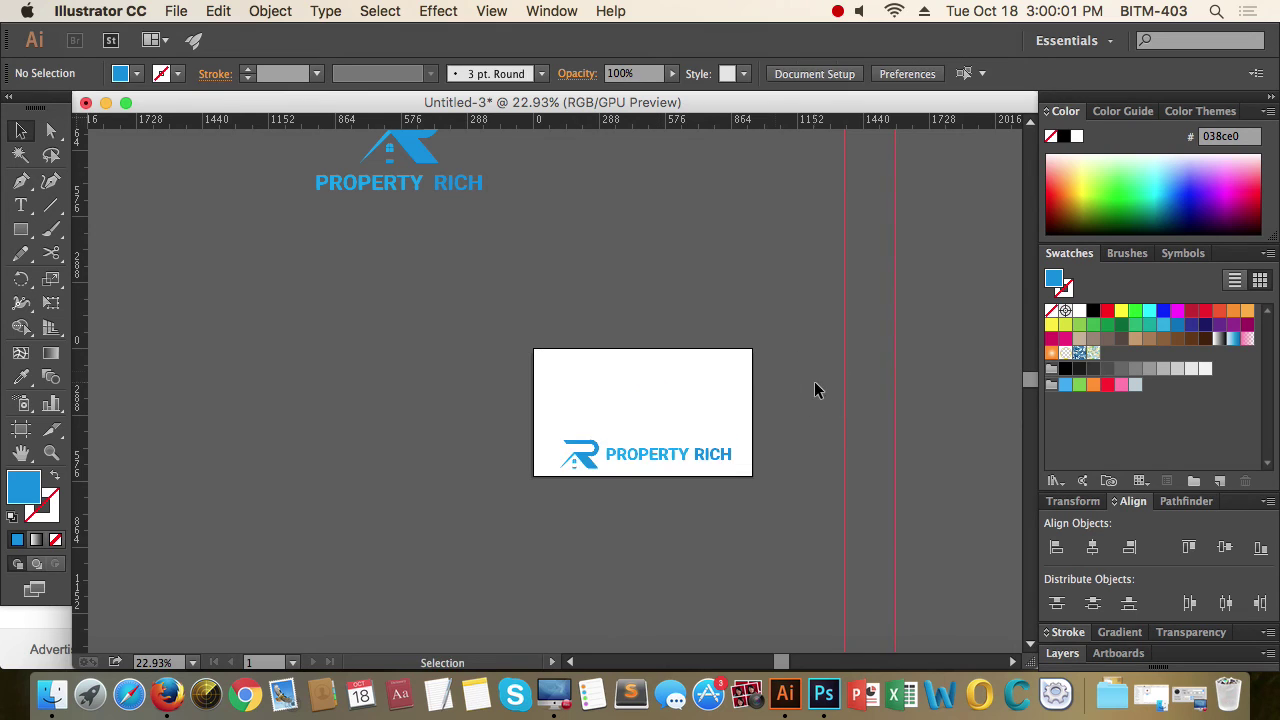
Scale down the stacked logo copy and place it on the artboard above the horizontal version
left_click_drag(704, 288, 602, 264)
left_click_drag(597, 257, 570, 304)
left_click_drag(644, 309, 431, 253)
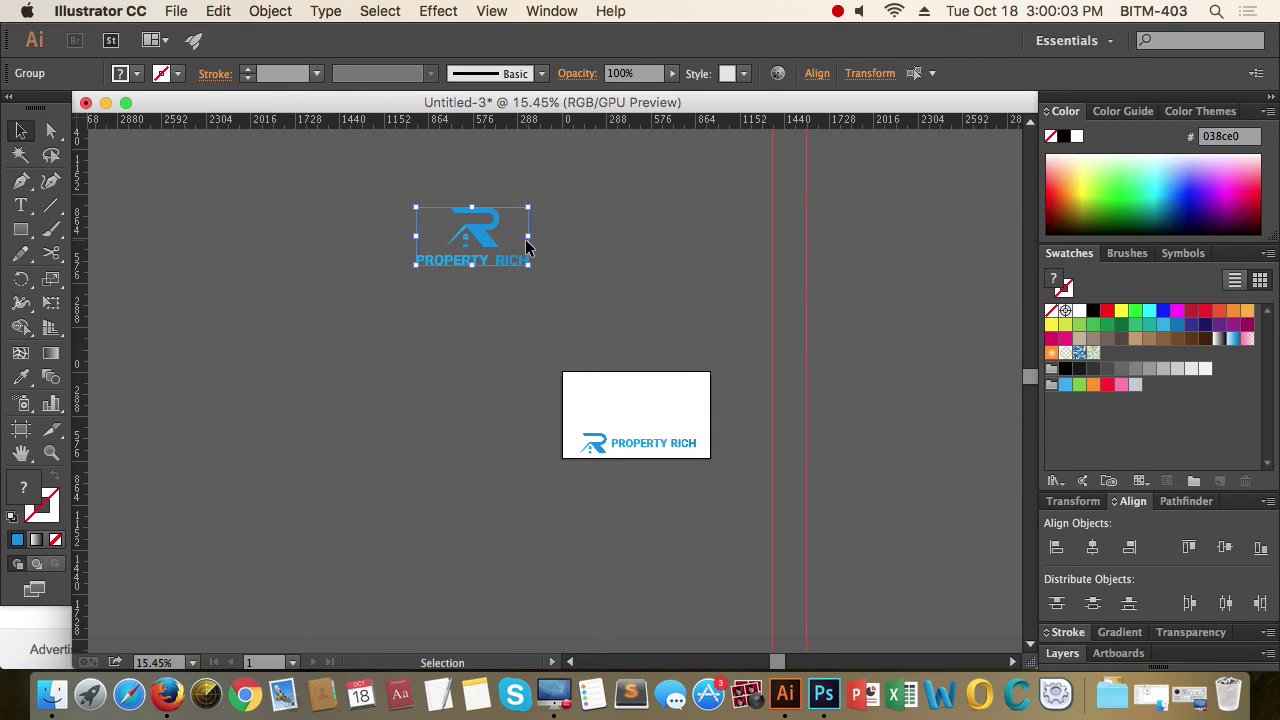
left_click_drag(525, 263, 962, 418)
left_click(751, 400)
left_click_drag(850, 454, 847, 400)
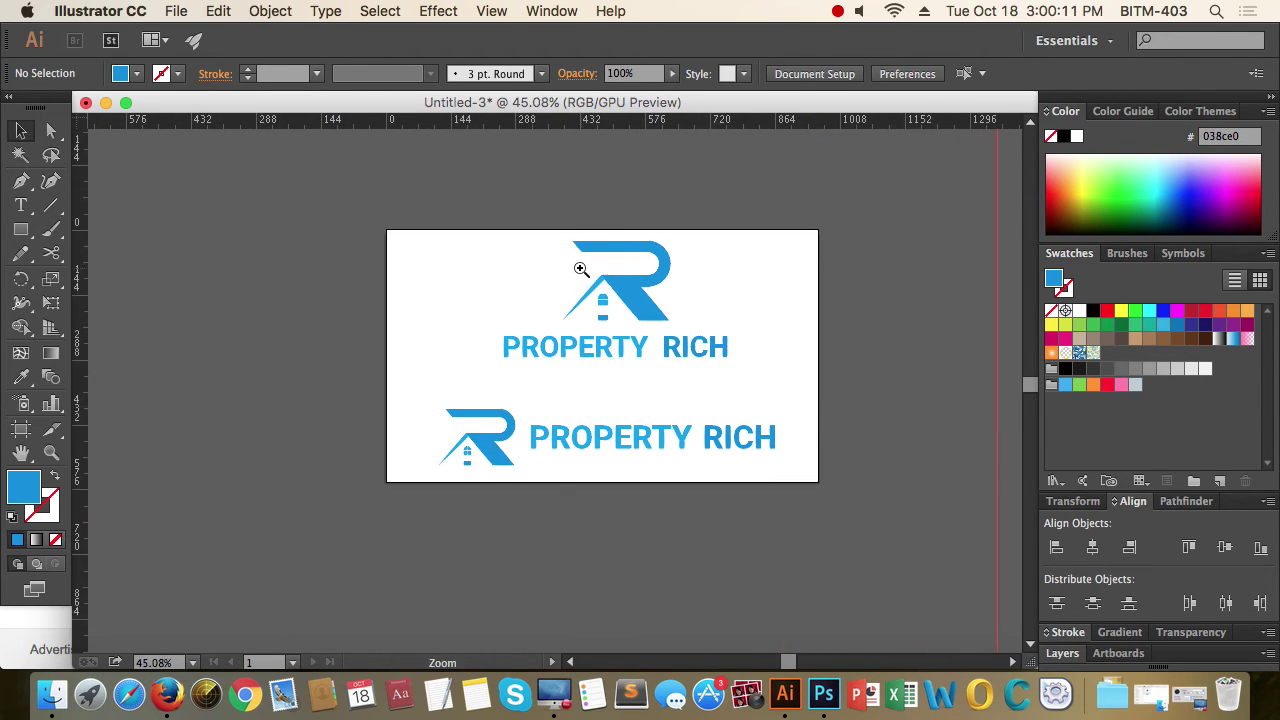
Inspect the joint between the tapered leg and the R shape at the roof peak up close
left_click_drag(580, 269, 994, 357)
left_click_drag(657, 291, 1003, 334)
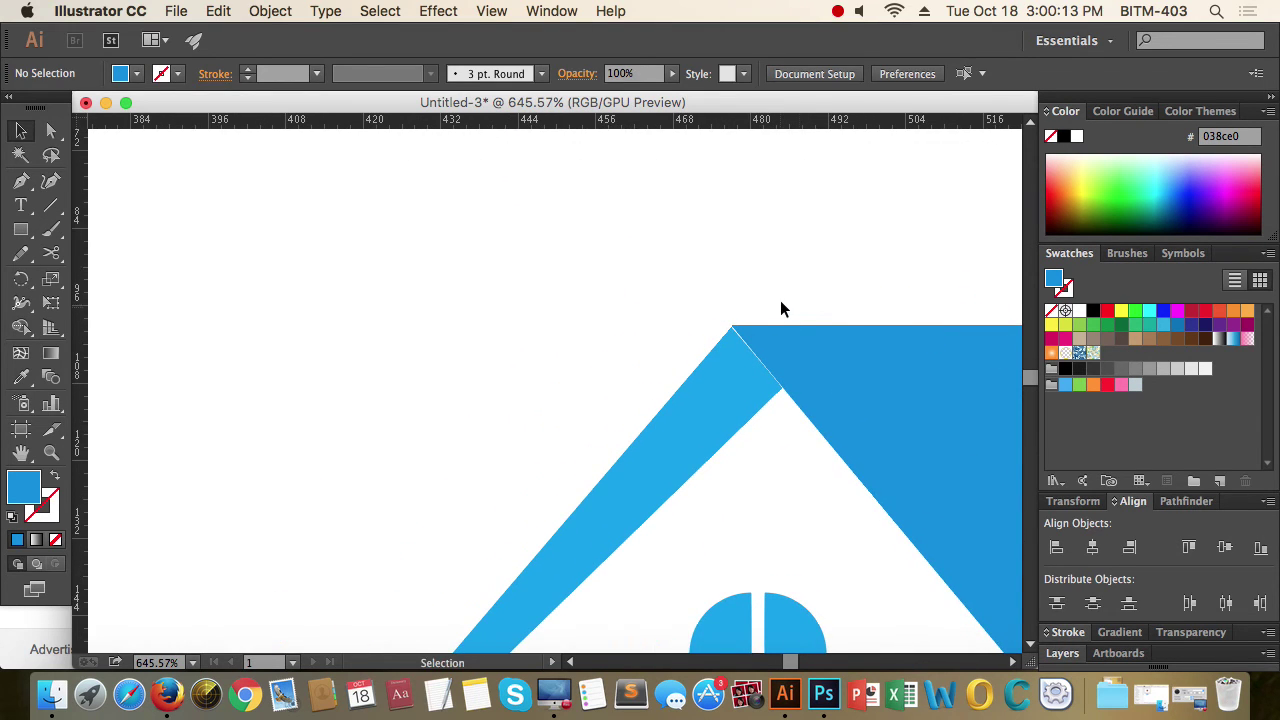
left_click_drag(782, 298, 639, 295)
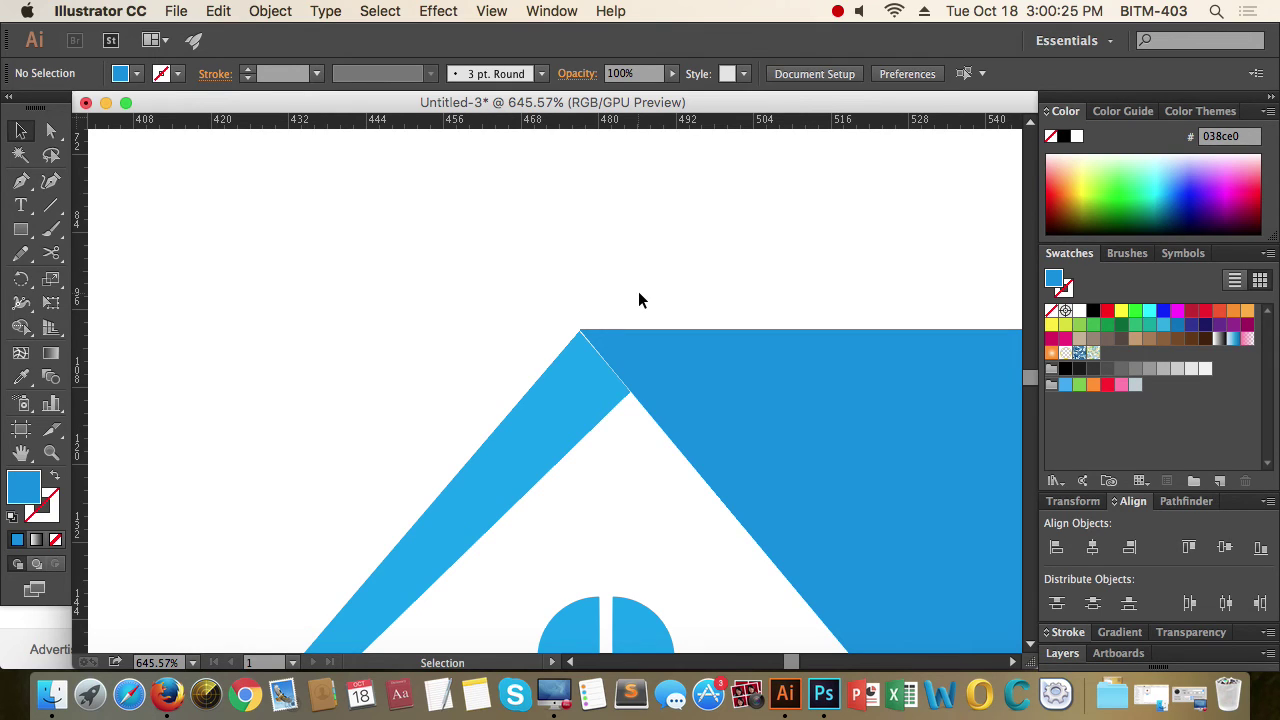
Snap the tapered leg's top and lower anchor points onto the R shape's edge at the stacked logo's roof peak
key("a")
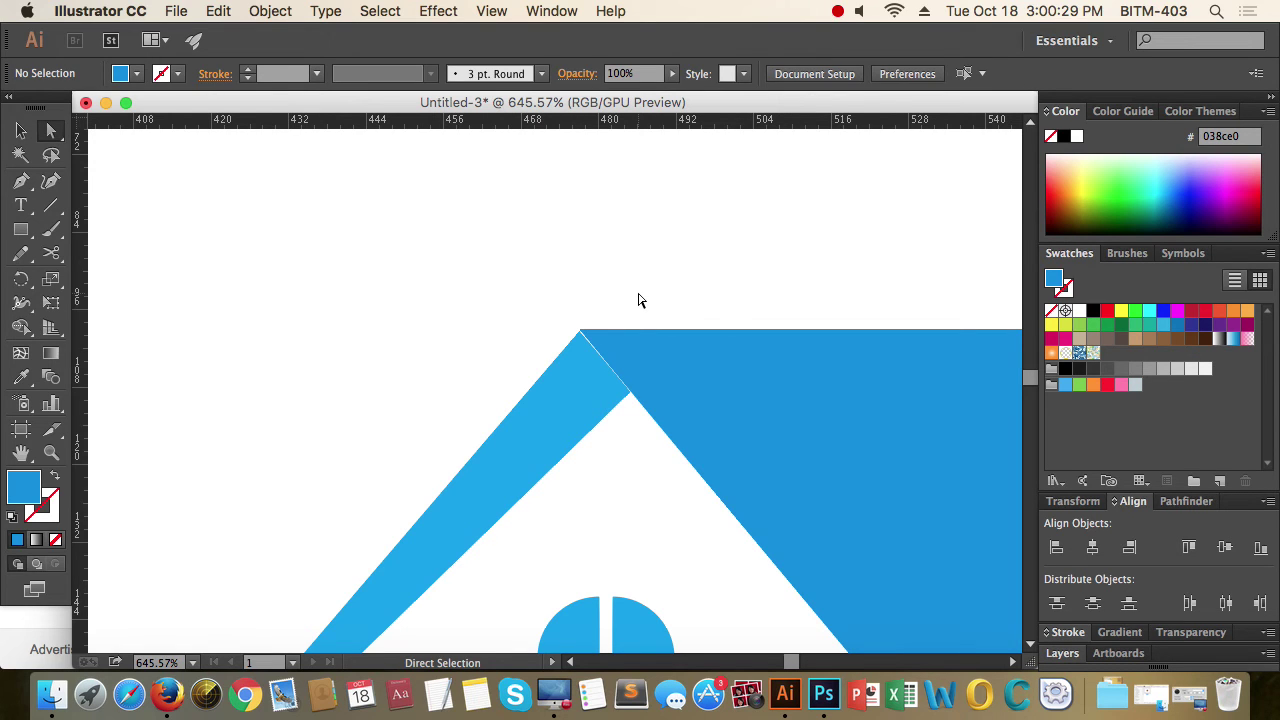
left_click_drag(573, 344, 1085, 378)
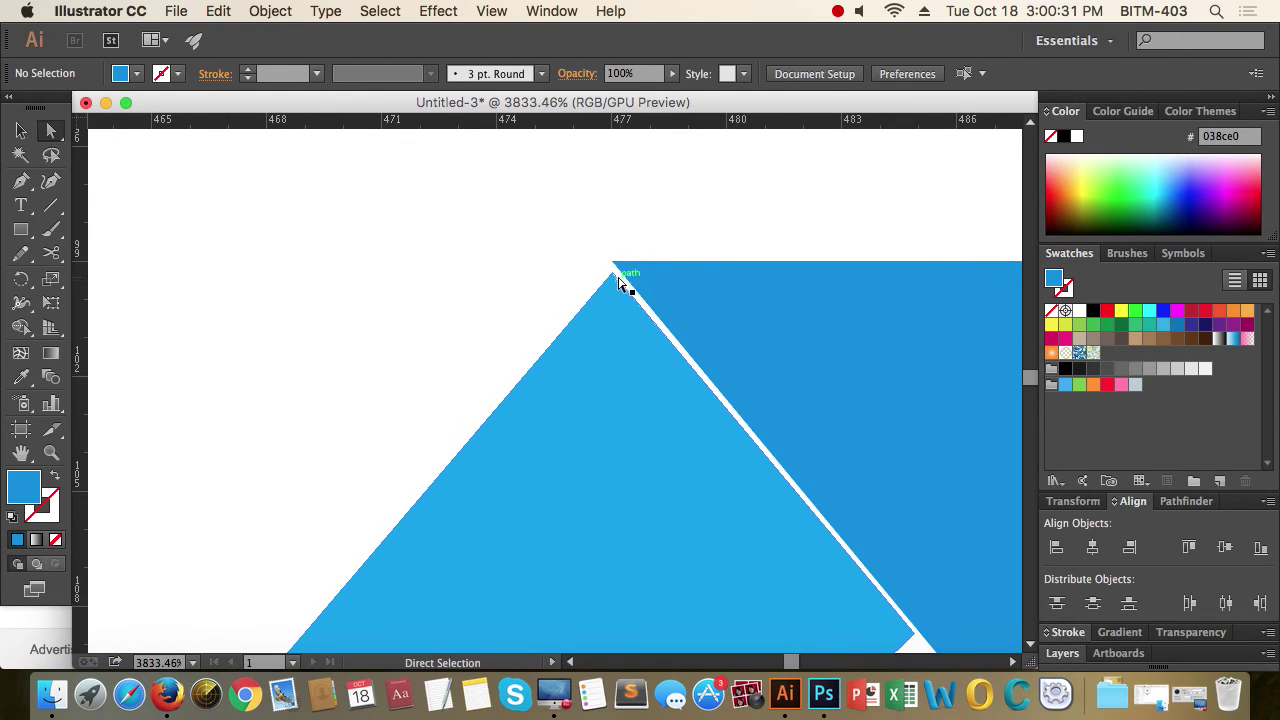
left_click_drag(611, 262, 611, 262)
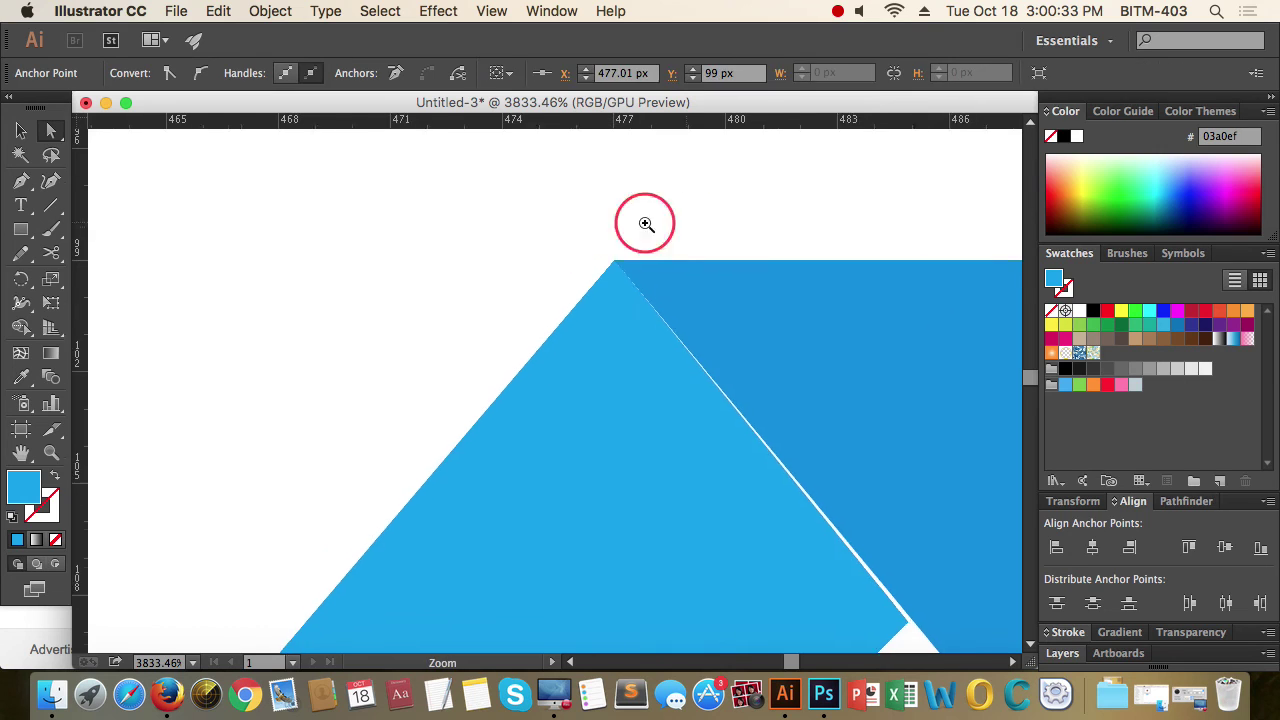
left_click_drag(646, 223, 301, 255)
left_click_drag(612, 390, 934, 391)
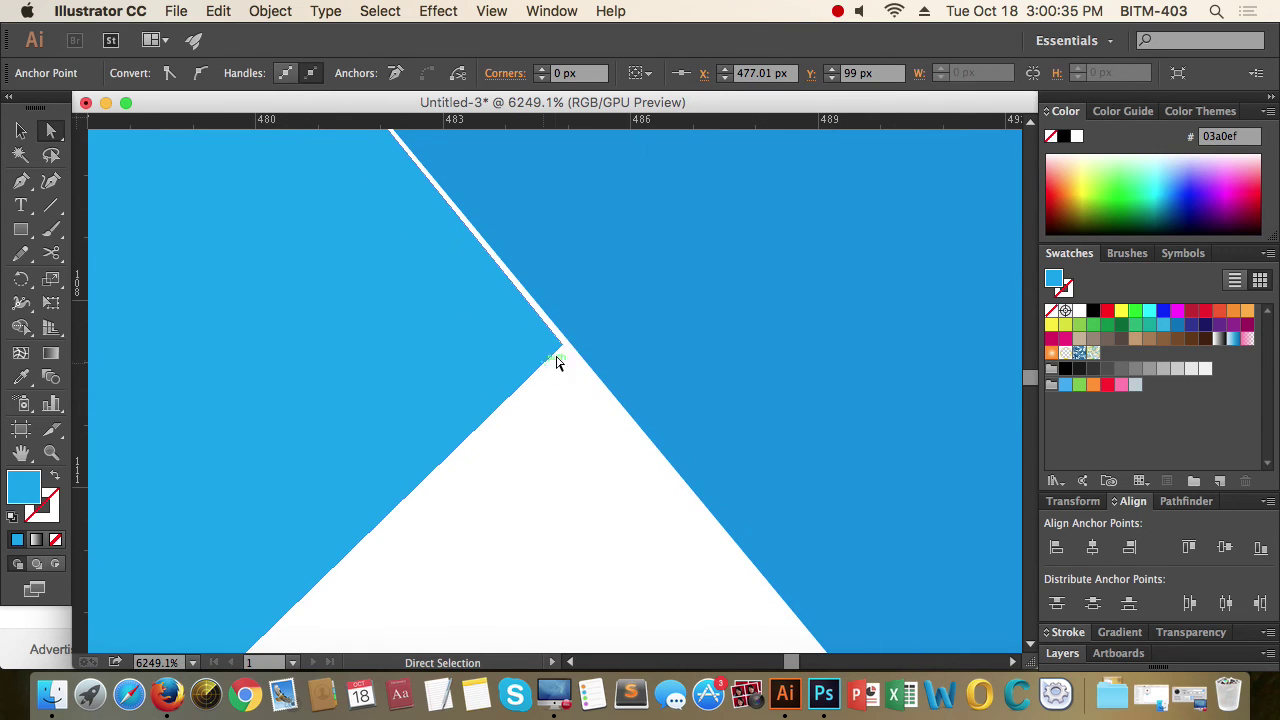
left_click_drag(563, 352, 575, 347)
Extend the tapered leg's anchor points at the roof peak of the horizontal logo's icon to meet the R shape
left_click_drag(638, 320, 254, 398)
left_click_drag(600, 436, 156, 445)
left_click_drag(332, 493, 247, 211)
left_click_drag(554, 417, 481, 328)
left_click_drag(430, 413, 846, 366)
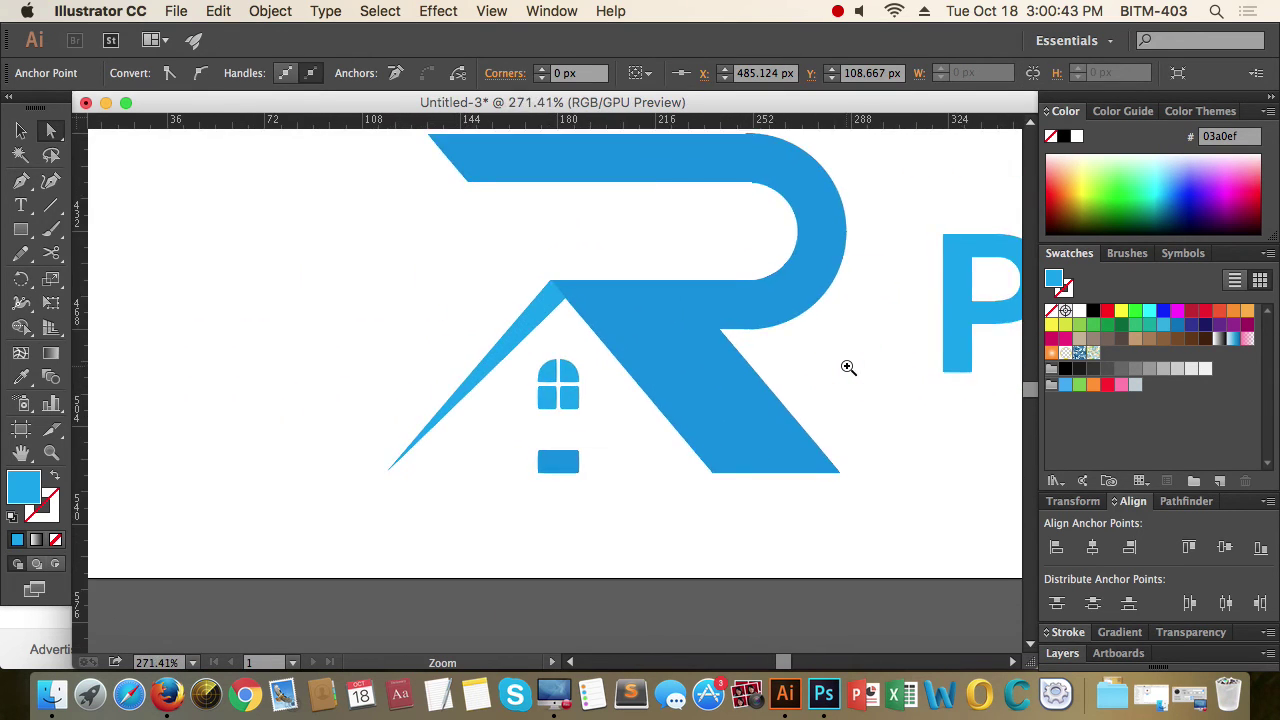
left_click_drag(552, 294, 1005, 315)
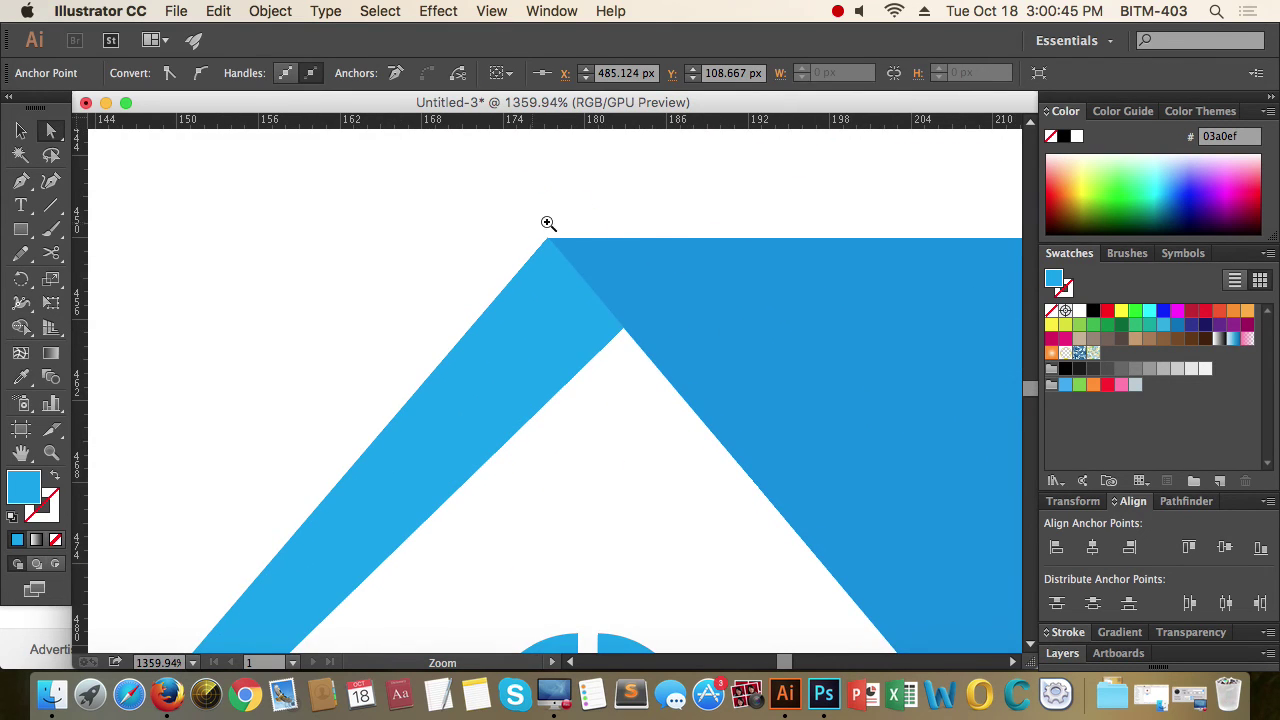
left_click_drag(548, 223, 702, 311)
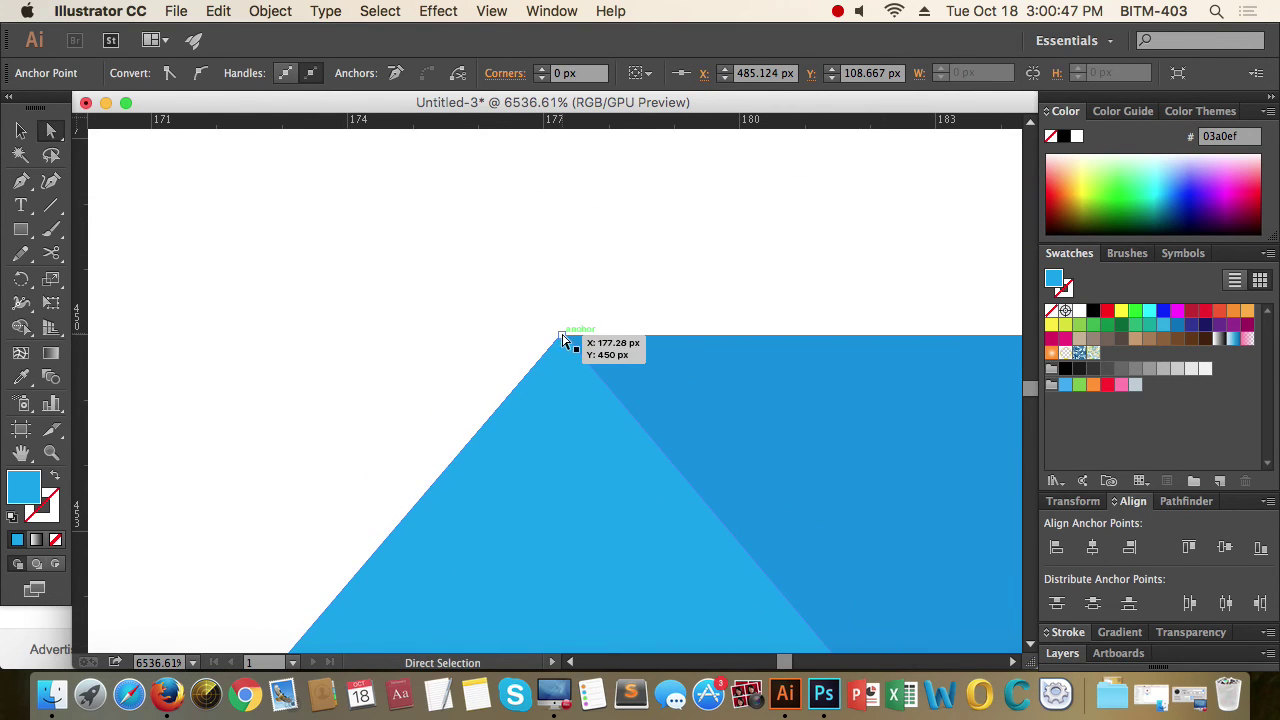
left_click_drag(563, 341, 603, 340)
left_click(650, 285)
left_click(677, 309)
Check the stacked and horizontal logo versions together on the artboard at 100% zoom
left_click_drag(705, 286, 330, 337)
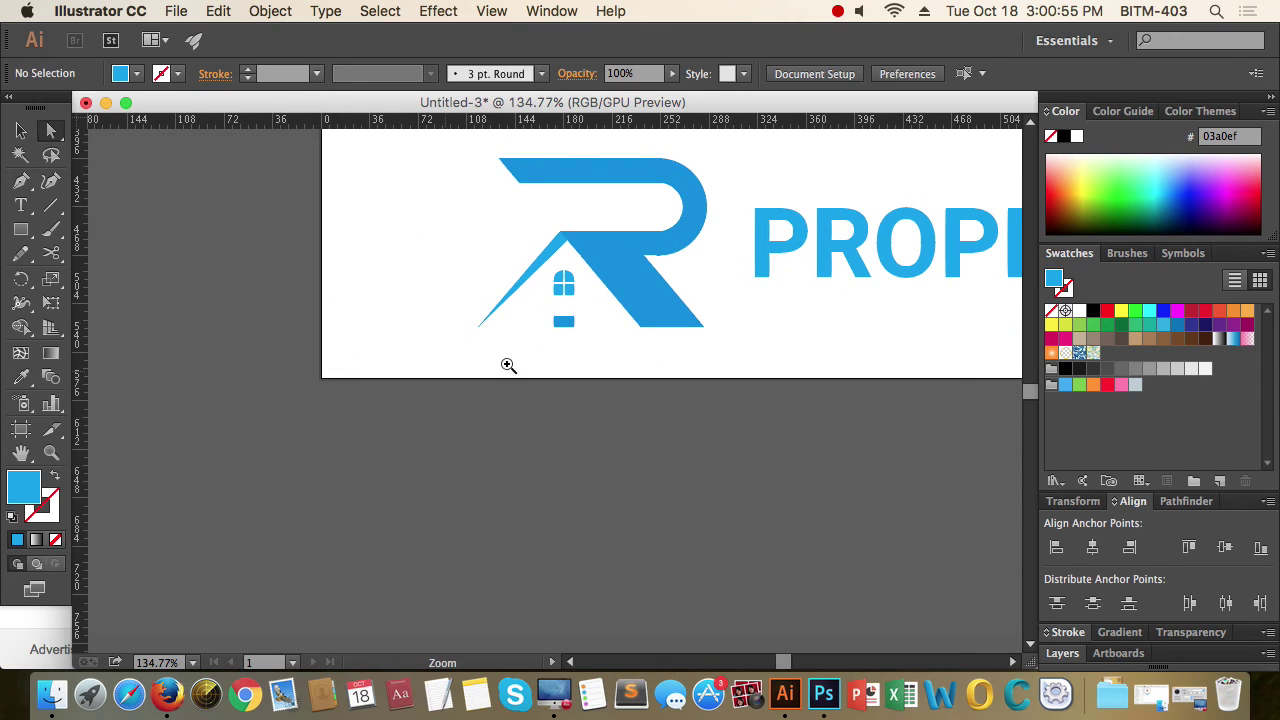
left_click_drag(730, 345, 425, 429)
left_click_drag(798, 409, 810, 351)
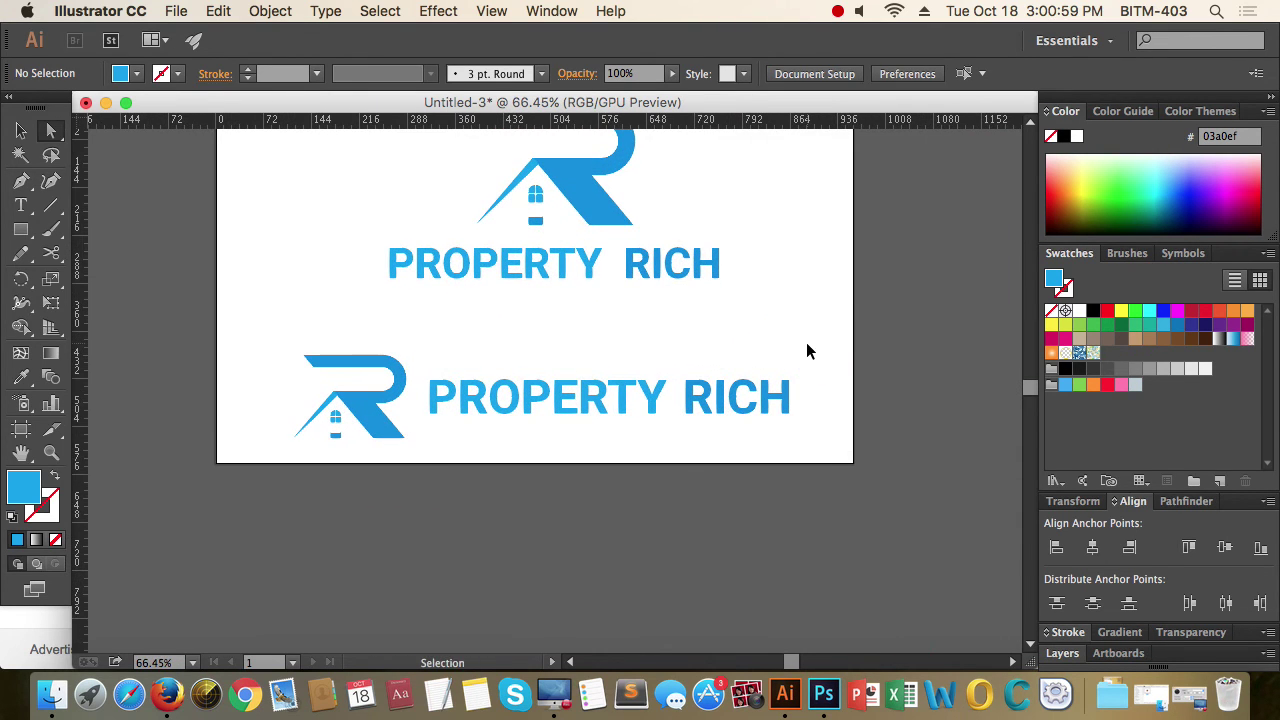
key("super+1")
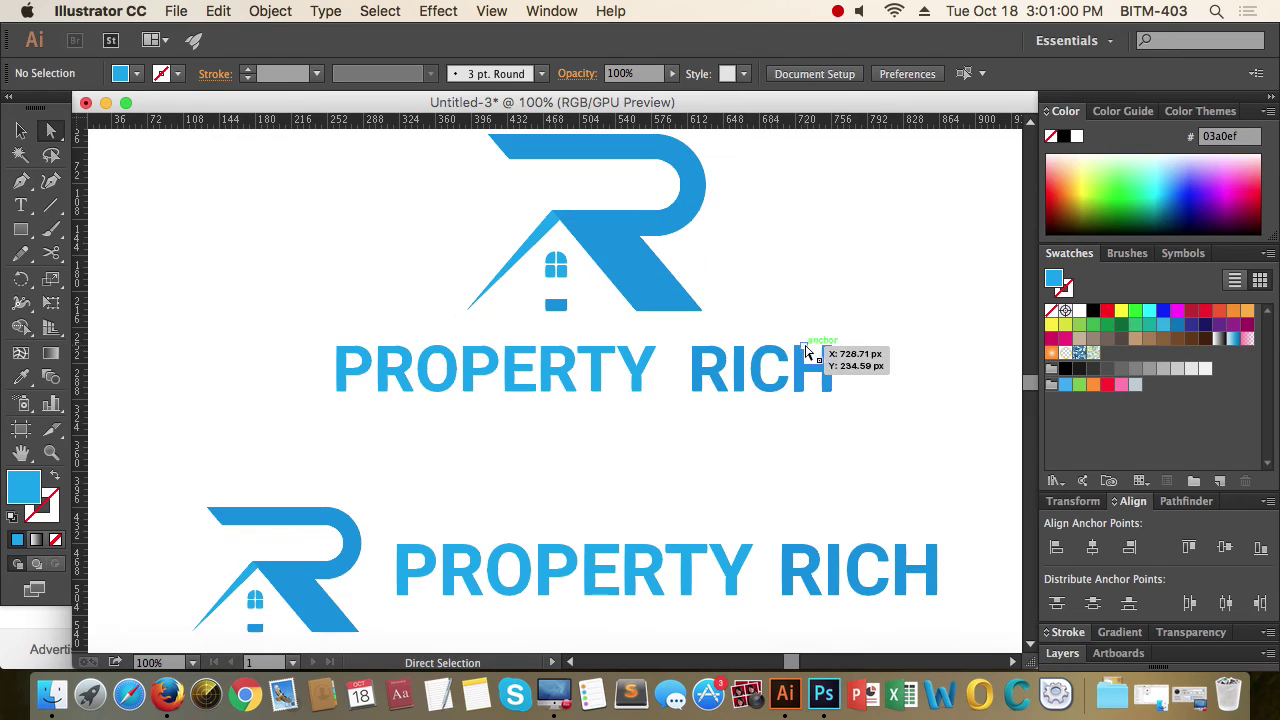
left_click(20, 131)
left_click(838, 11)
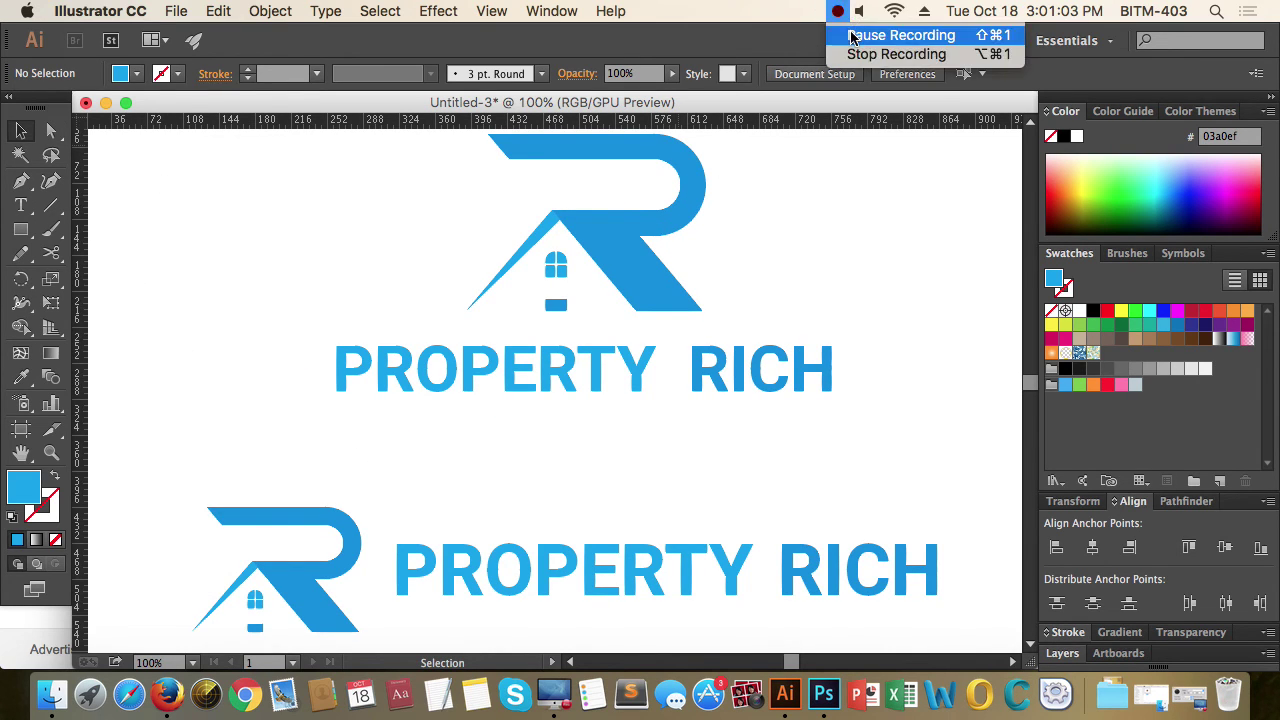
left_click(850, 36)
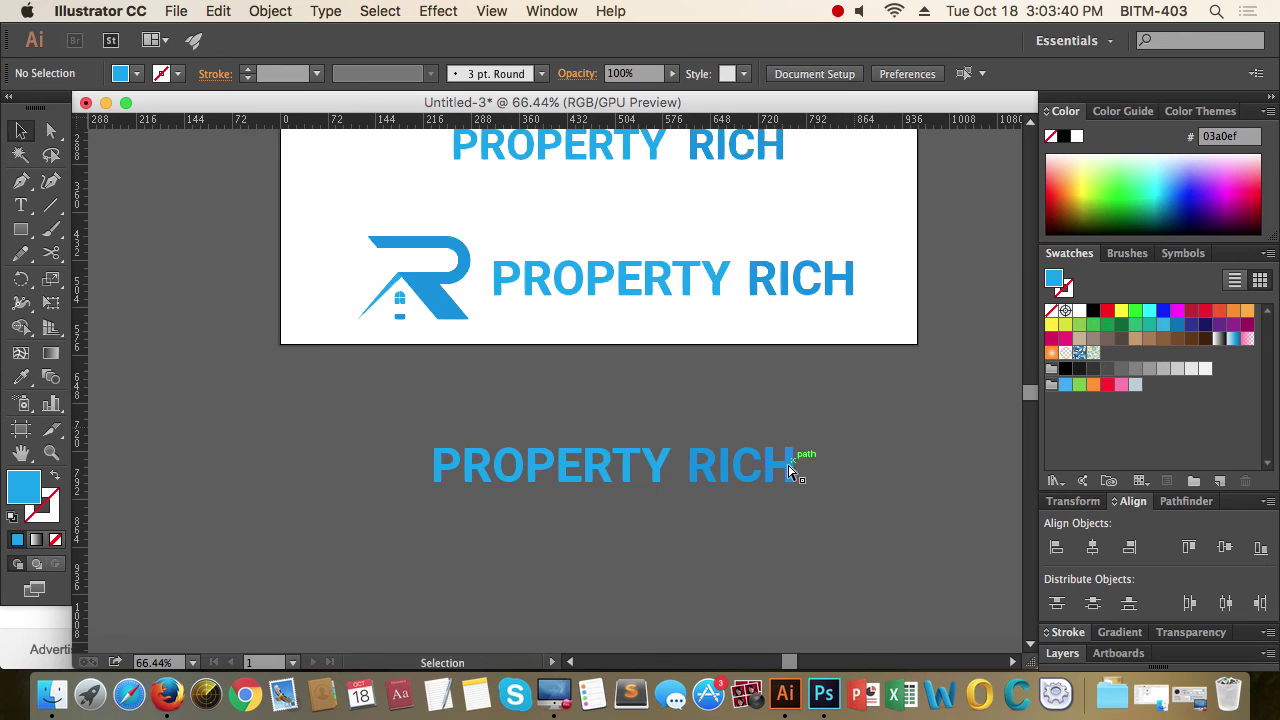
Delete the letter R from the word RICH in the text copy below the artboard
left_click_drag(826, 413, 772, 373)
left_click_drag(662, 415, 812, 420)
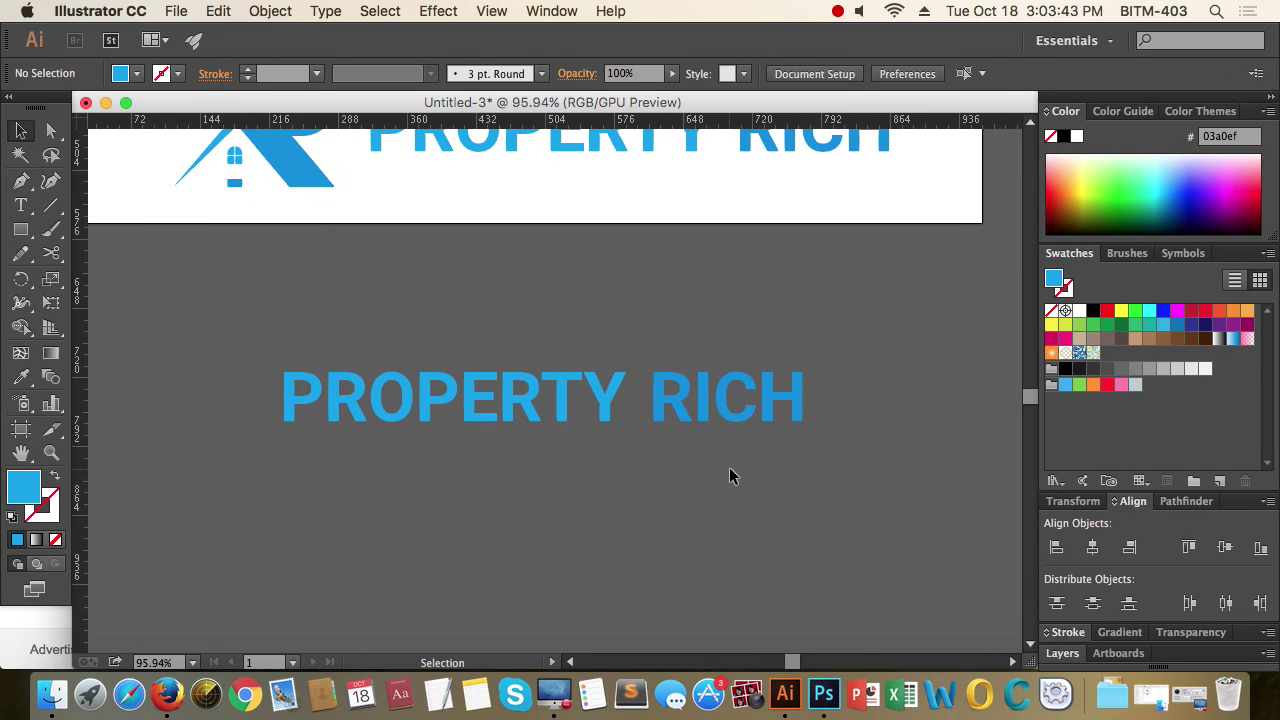
key("t")
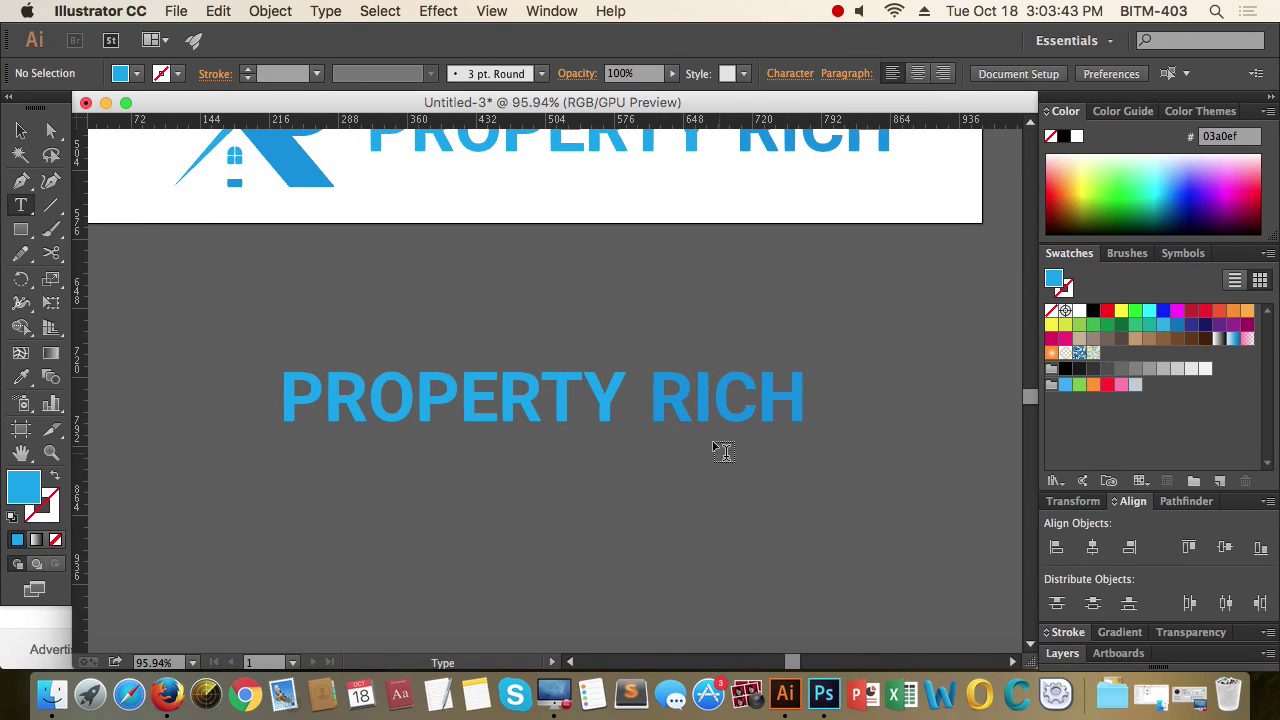
left_click(31, 134)
left_click(729, 409)
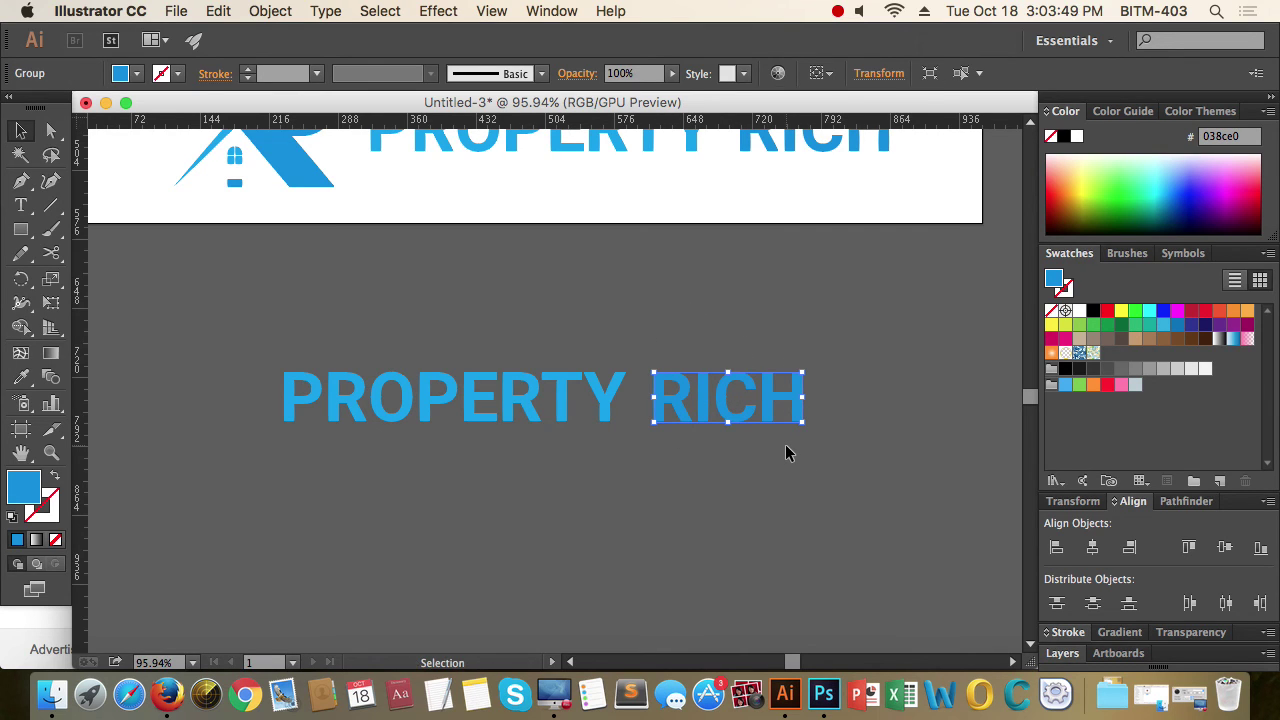
left_click(740, 435)
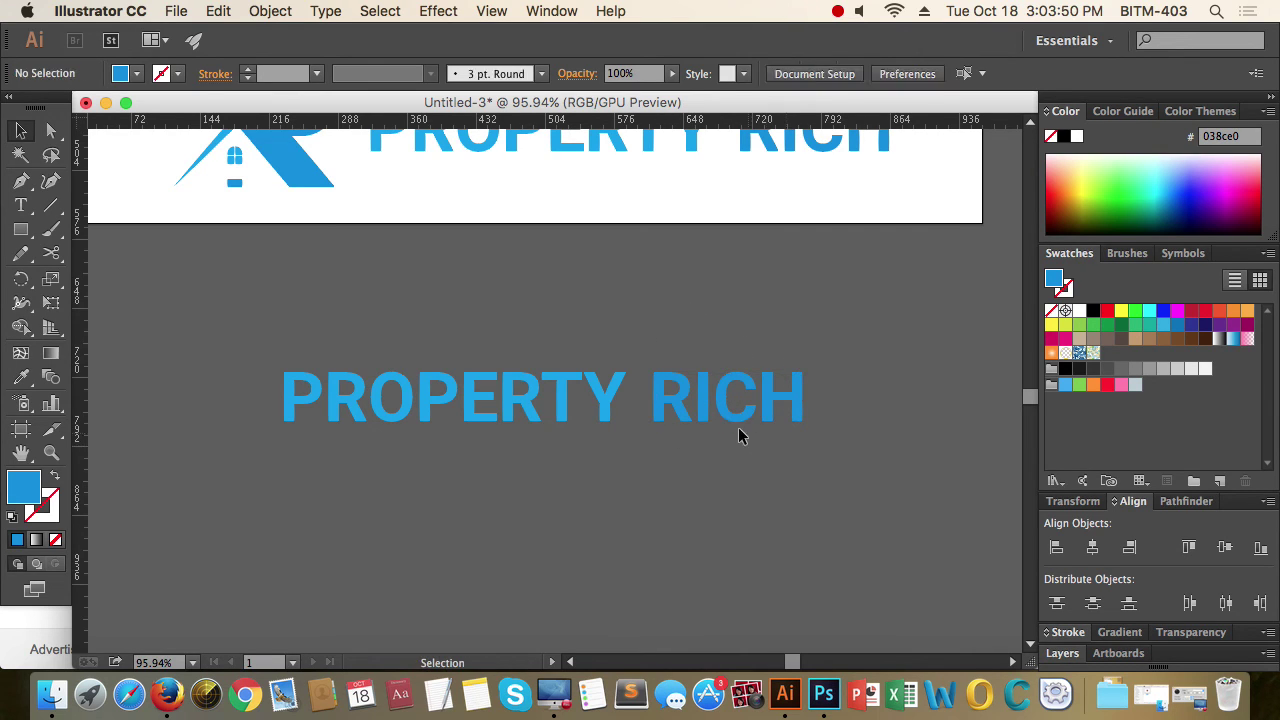
left_click(683, 414)
key("Delete")
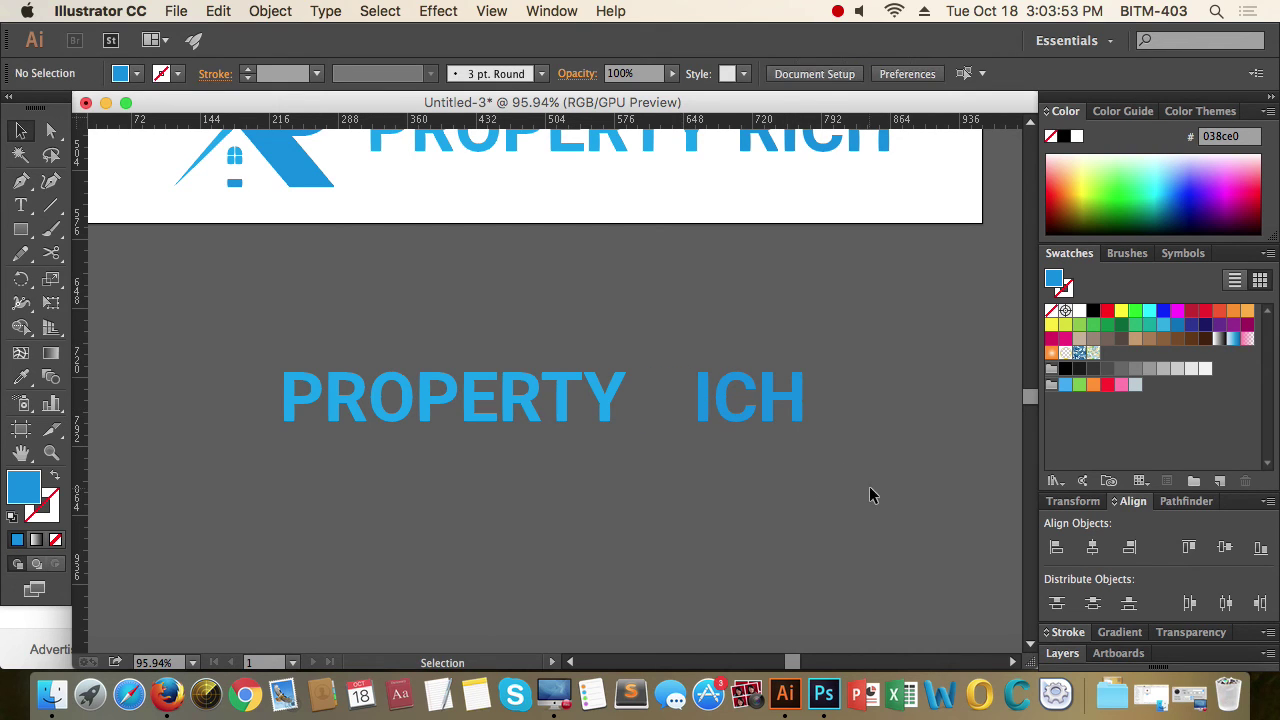
Nudge the remaining letters ICH slightly away from the word PROPERTY
left_click_drag(749, 438, 664, 383)
key("Right")
key("Right")
key("Right")
key("Right")
key("Right")
key("Right")
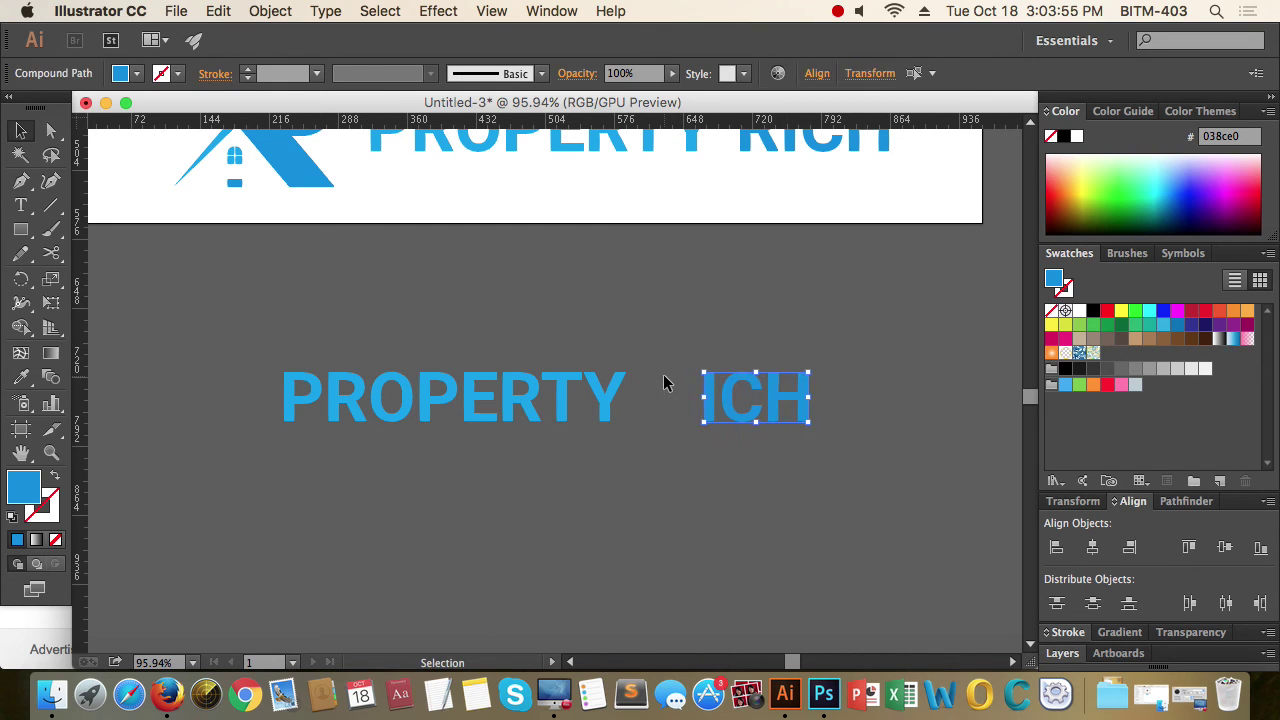
Copy the horizontal logo's R icon, scale it down, and place it between PROPERTY and ICH below the artboard
left_click(658, 320)
left_click_drag(658, 320, 524, 321)
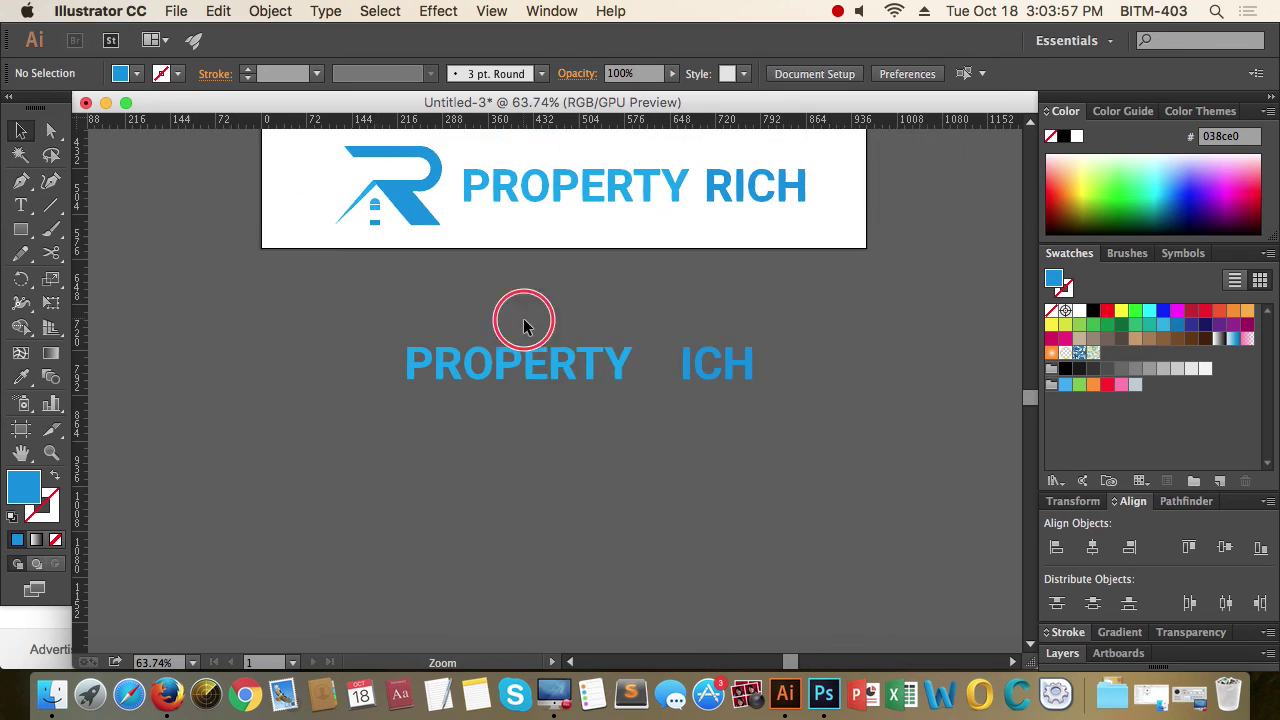
left_click_drag(544, 271, 540, 366)
left_click_drag(419, 354, 280, 240)
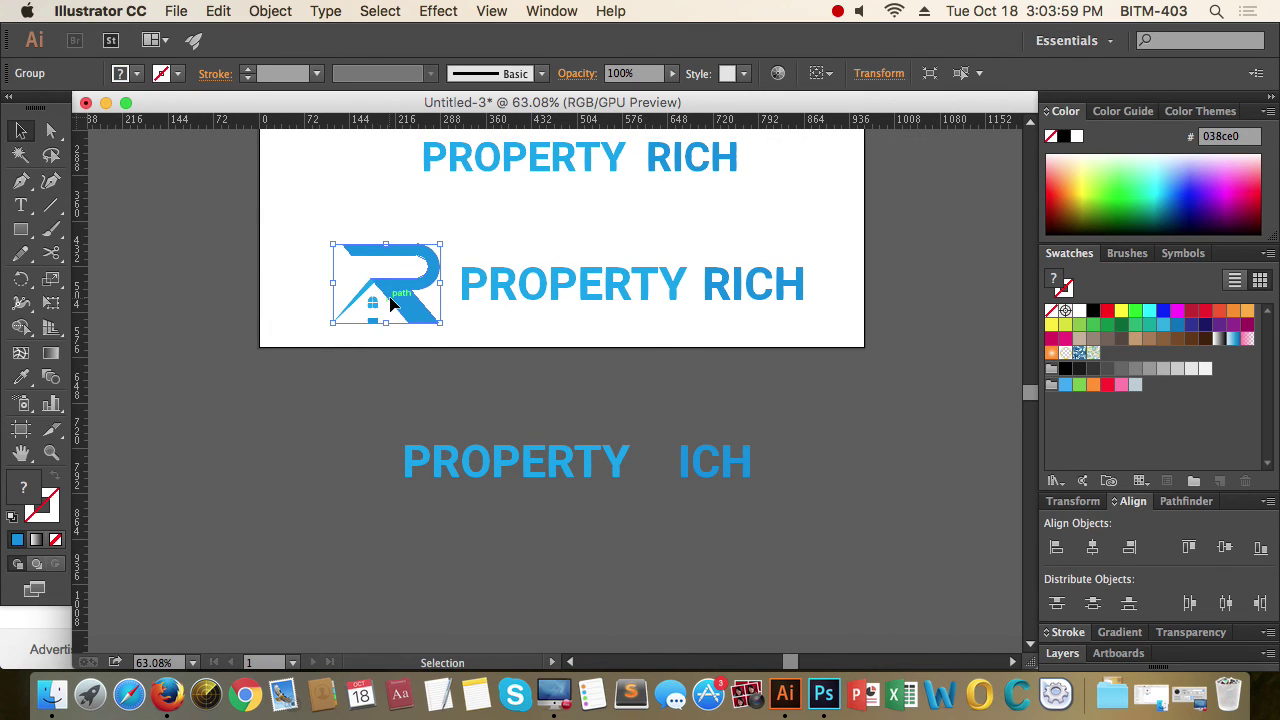
left_click_drag(392, 305, 660, 463)
left_click(668, 549)
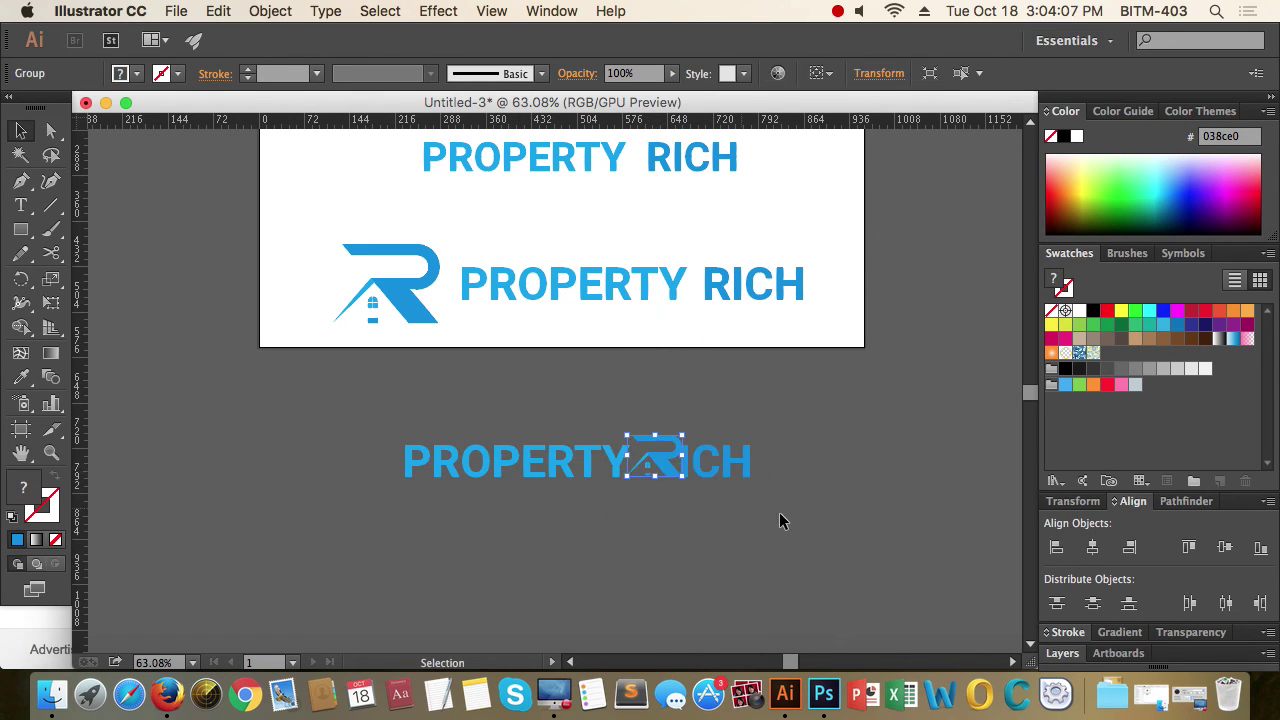
left_click(781, 514)
right_click(802, 497)
left_click(812, 504)
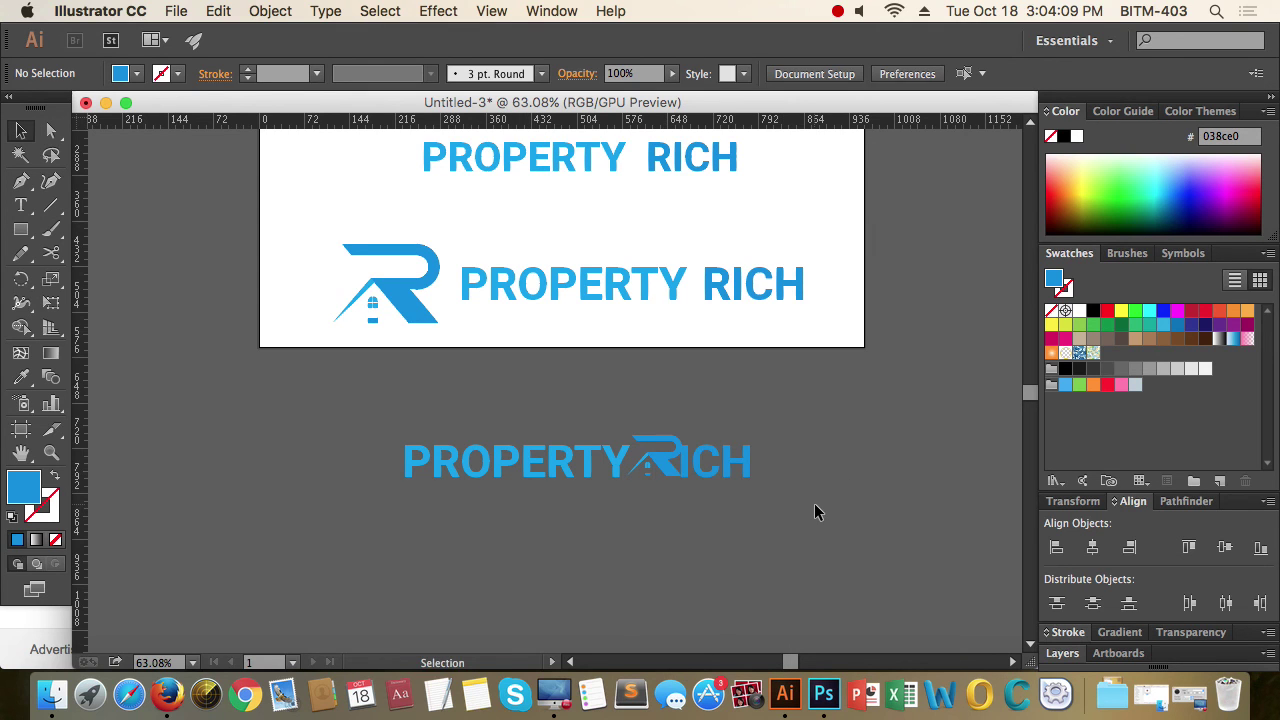
Move the letters ICH farther right to clear room beside the small R icon
scroll(685, 462, "up", 5)
left_click(698, 470)
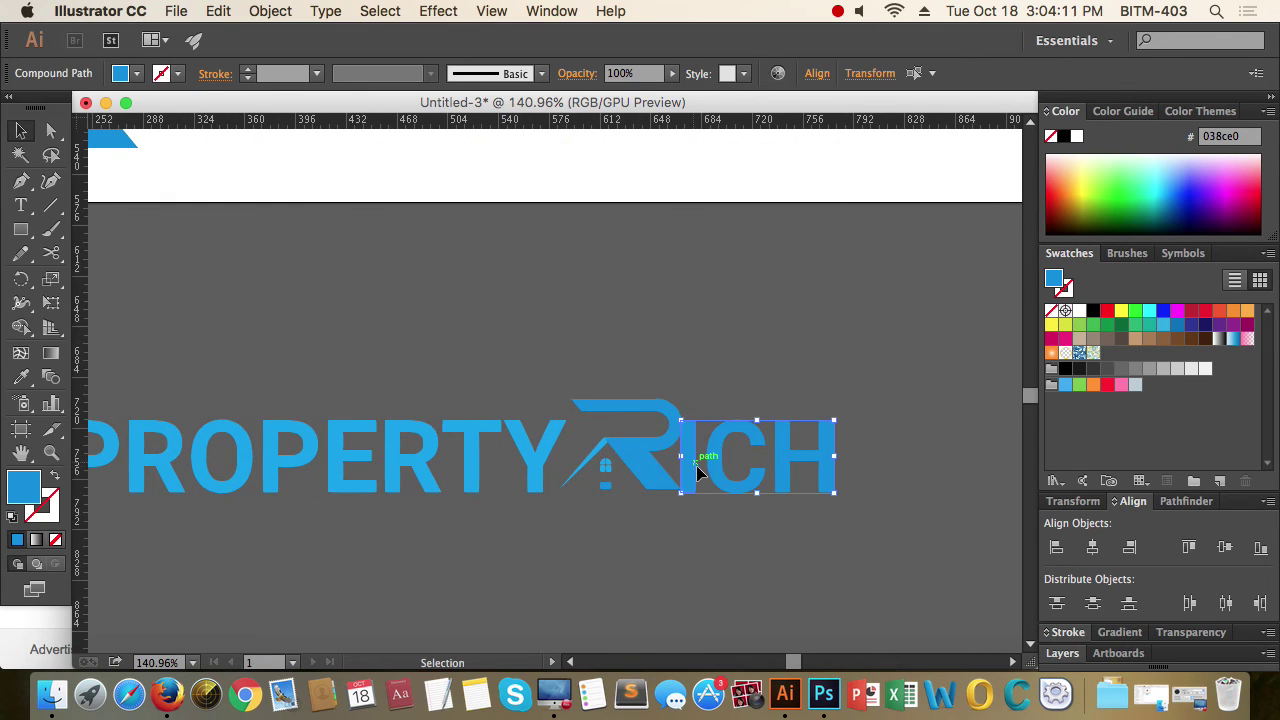
left_click_drag(697, 470, 753, 470)
left_click(749, 551)
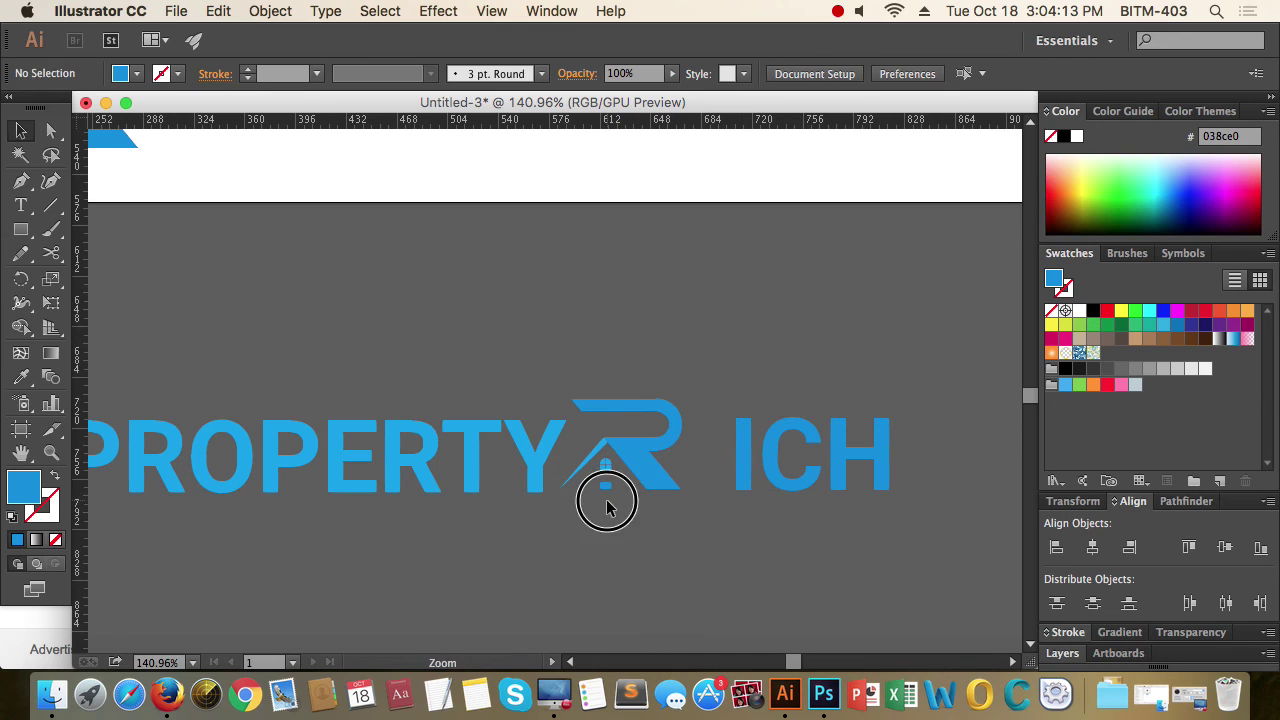
Move the small R icon close to ICH so that it separates from PROPERTY and reads as the word's first letter
right_click(629, 513)
left_click(638, 520)
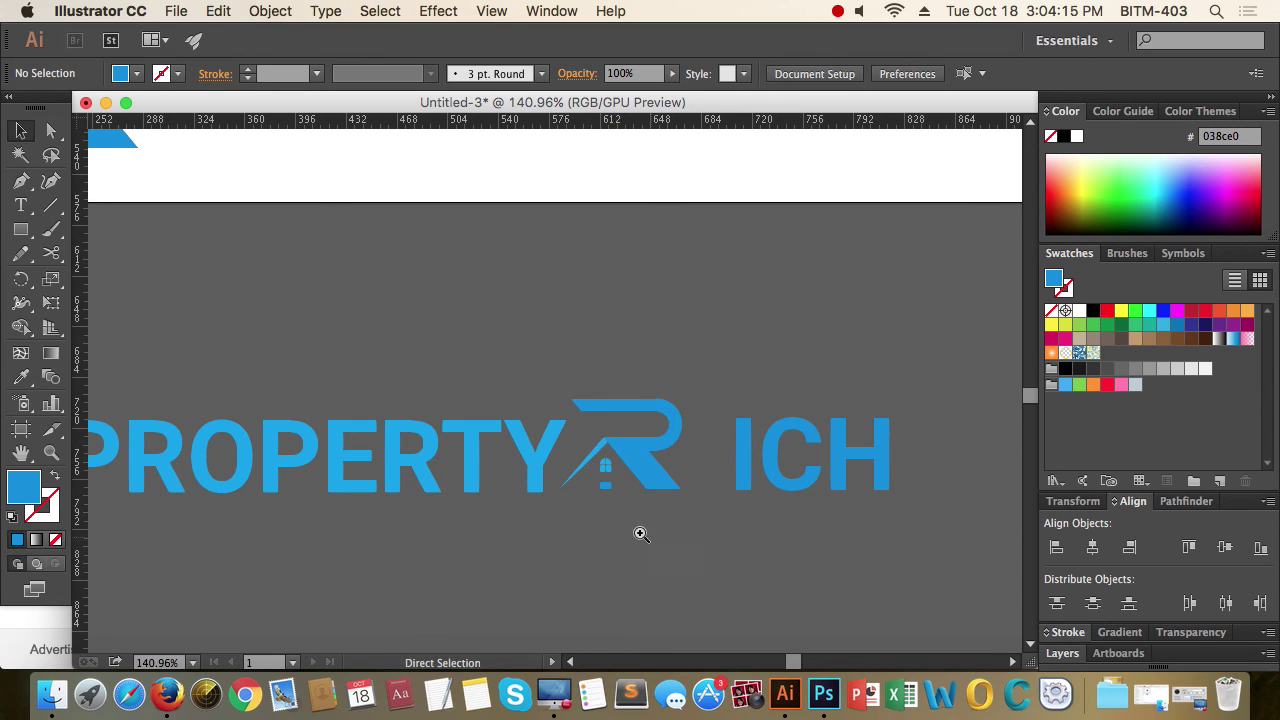
left_click_drag(641, 534, 810, 527)
left_click_drag(645, 390, 738, 397)
left_click(754, 515)
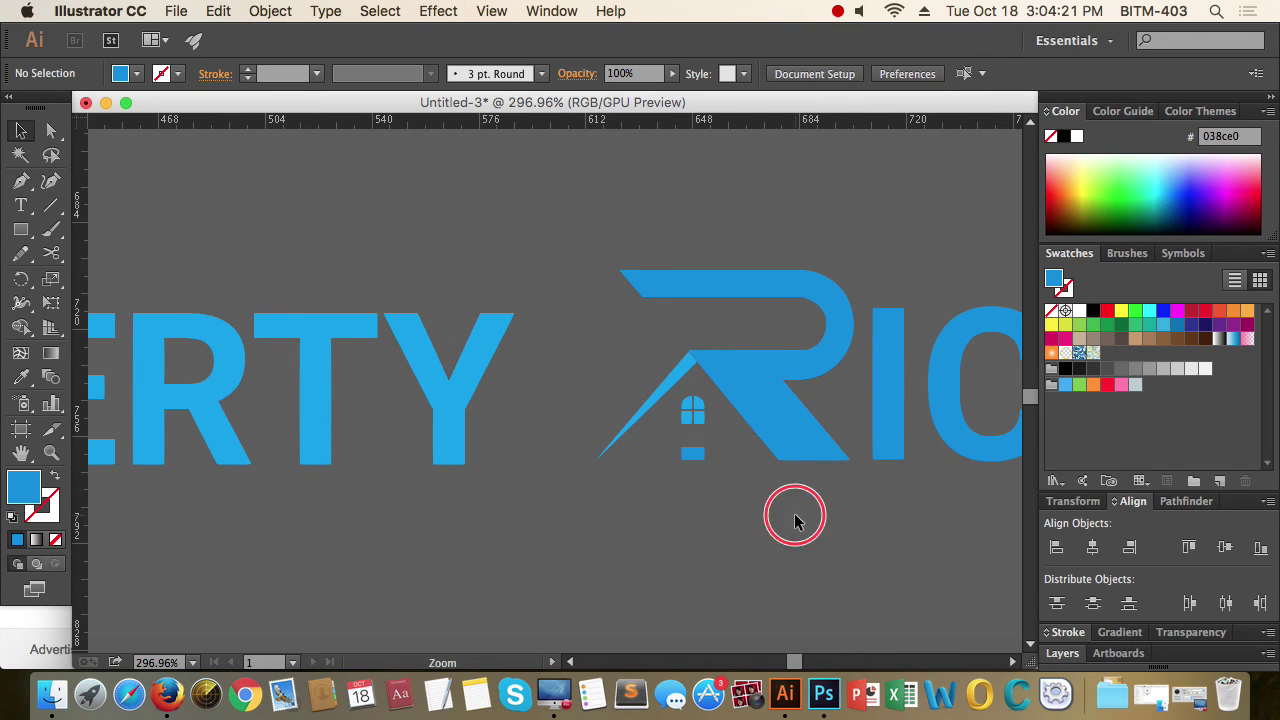
left_click_drag(794, 514, 736, 517)
Close the gap at the small R icon's roof peak by moving the leg's two end anchor points onto the R shape
left_click_drag(601, 374, 930, 434)
left_click_drag(707, 346, 643, 390)
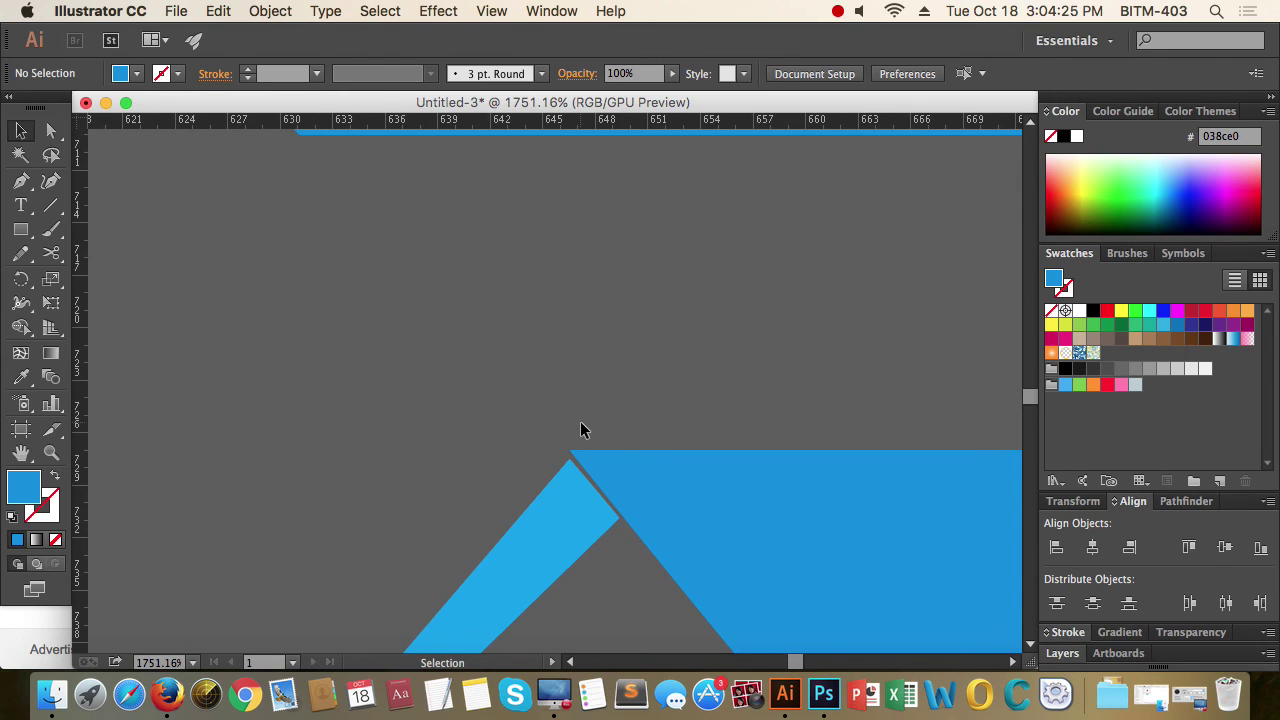
key("a")
left_click(570, 459)
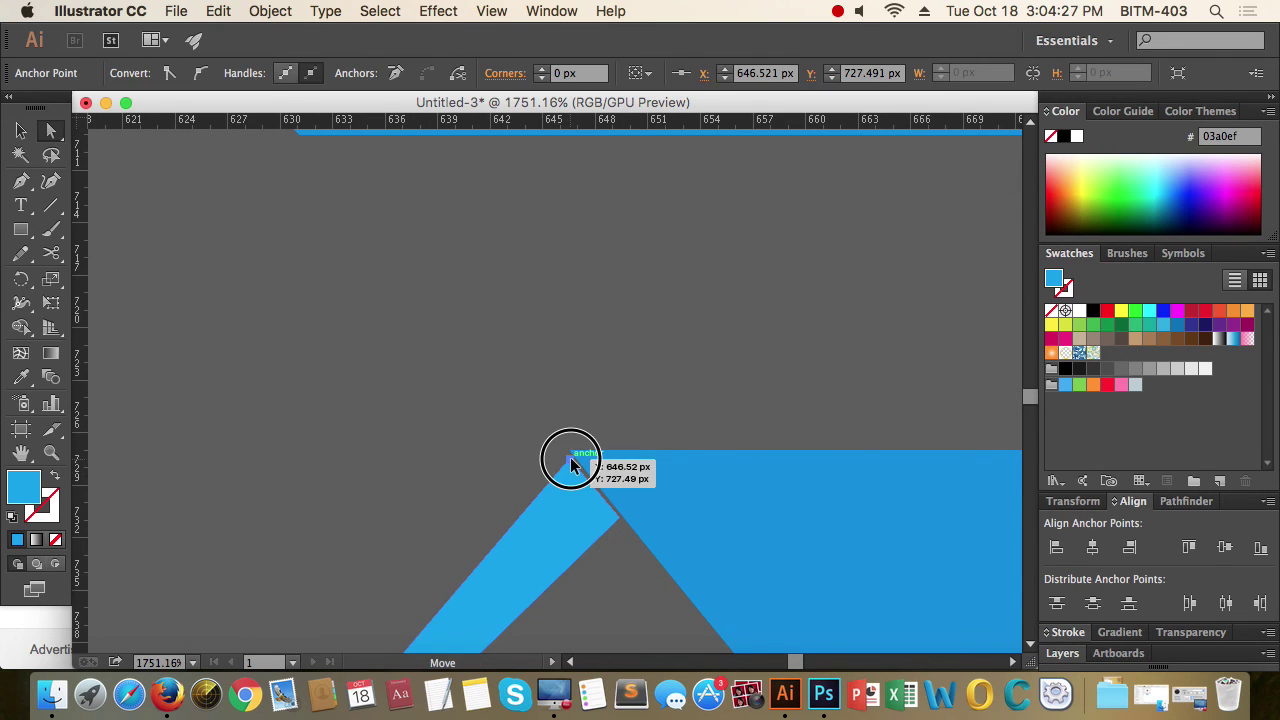
left_click_drag(571, 459, 571, 451)
left_click(620, 520)
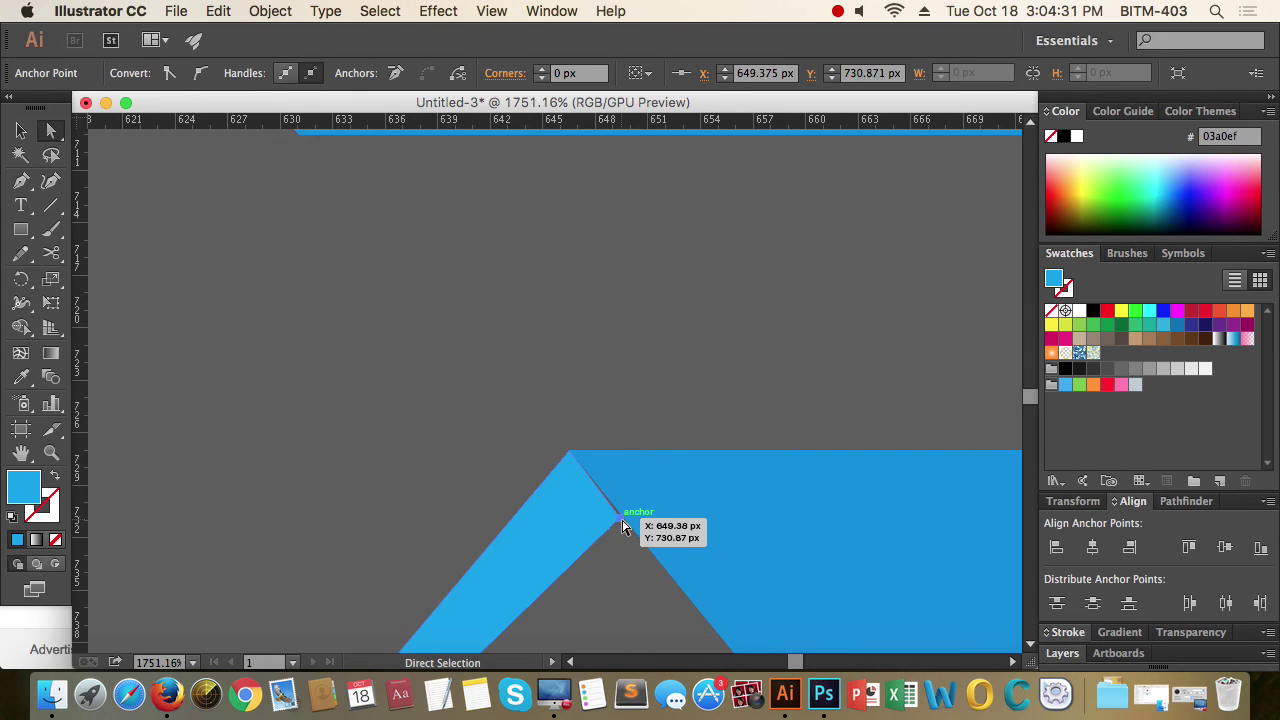
left_click_drag(625, 522, 626, 523)
left_click(633, 428)
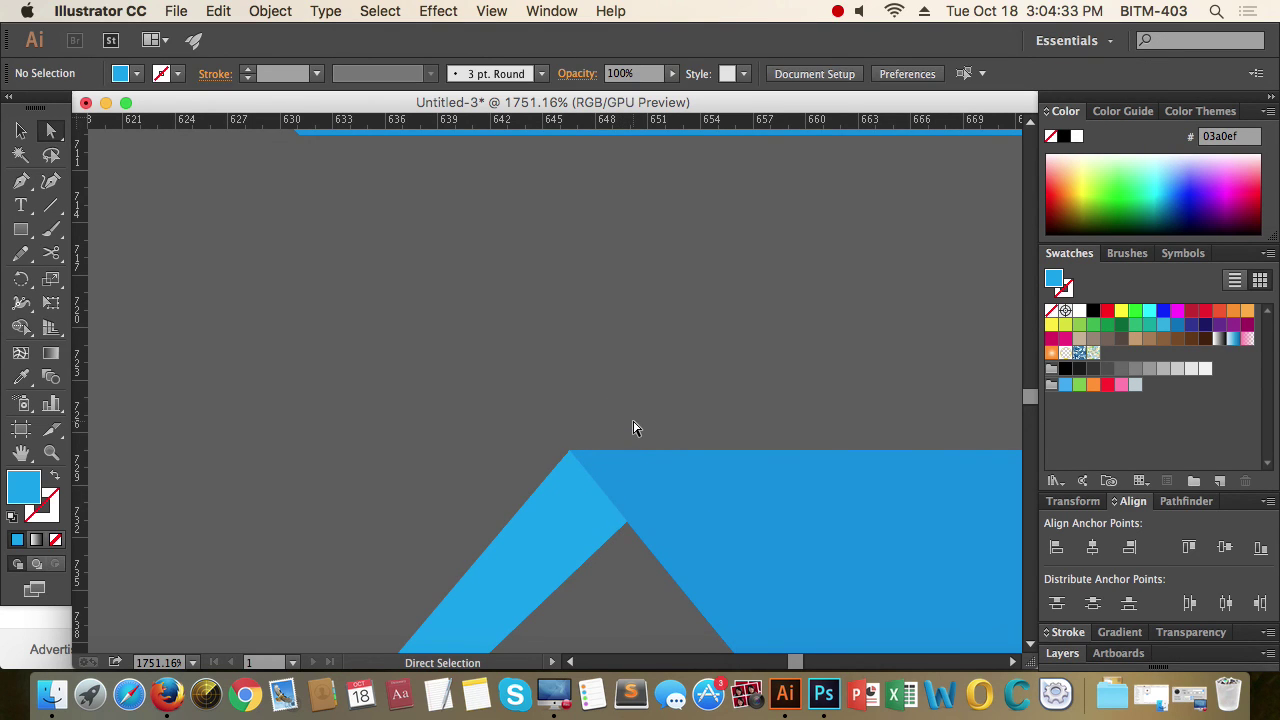
Examine the spacing between PROPERTY, the small R icon and the letters ICH
left_click_drag(674, 375, 286, 476)
left_click_drag(575, 355, 425, 426)
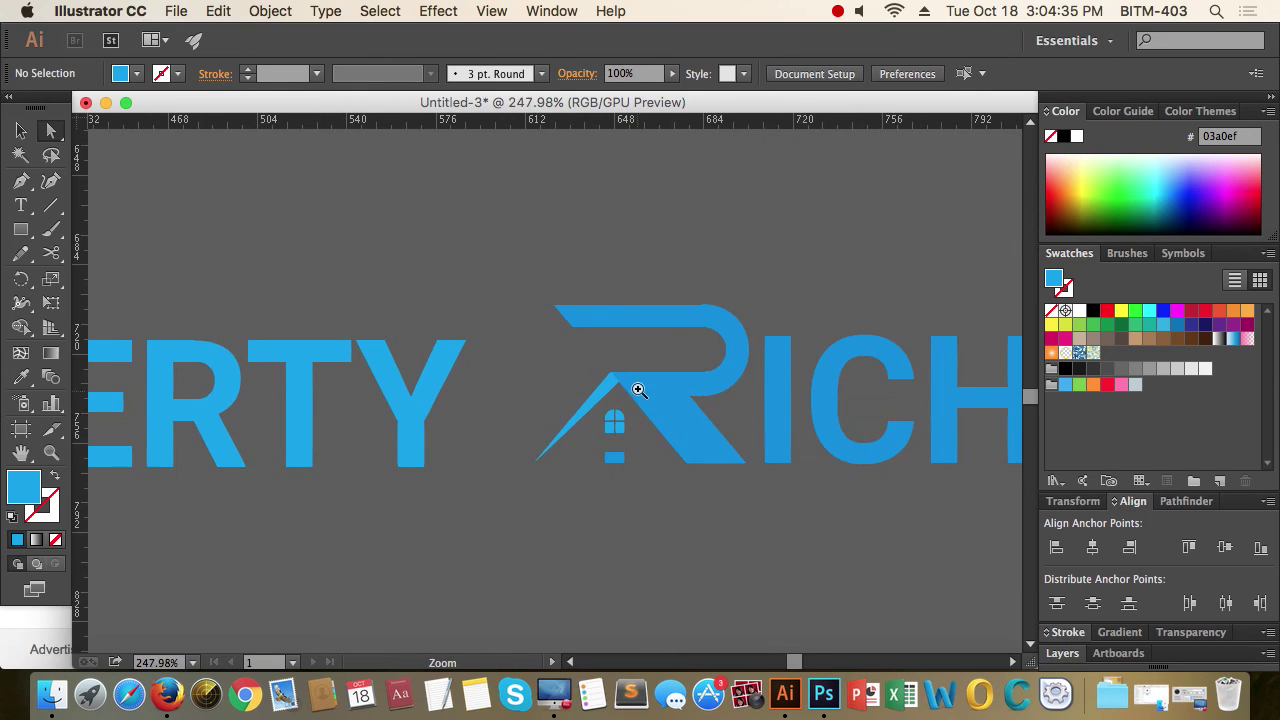
left_click_drag(608, 382, 454, 511)
left_click_drag(792, 460, 640, 482)
left_click_drag(798, 484, 680, 471)
key("v")
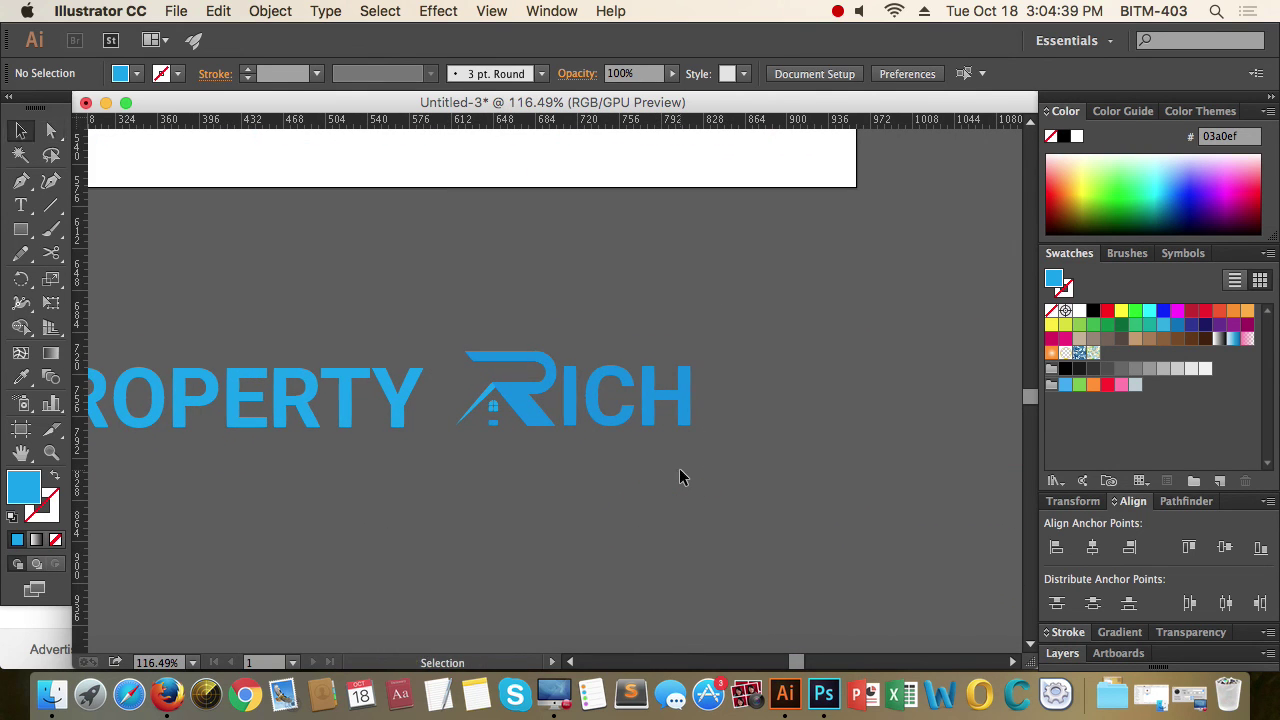
scroll(700, 462, "left", 5)
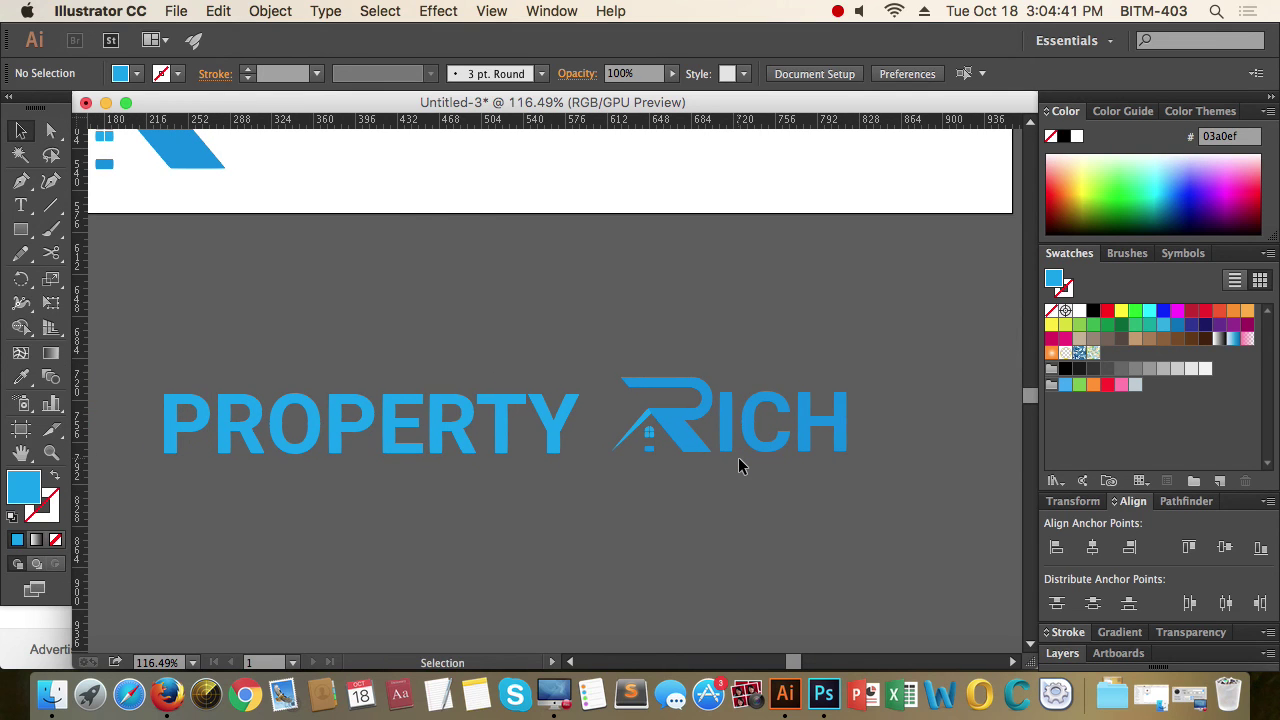
key("z")
left_click(710, 457)
scroll(863, 491, "right", 3)
left_click(580, 393)
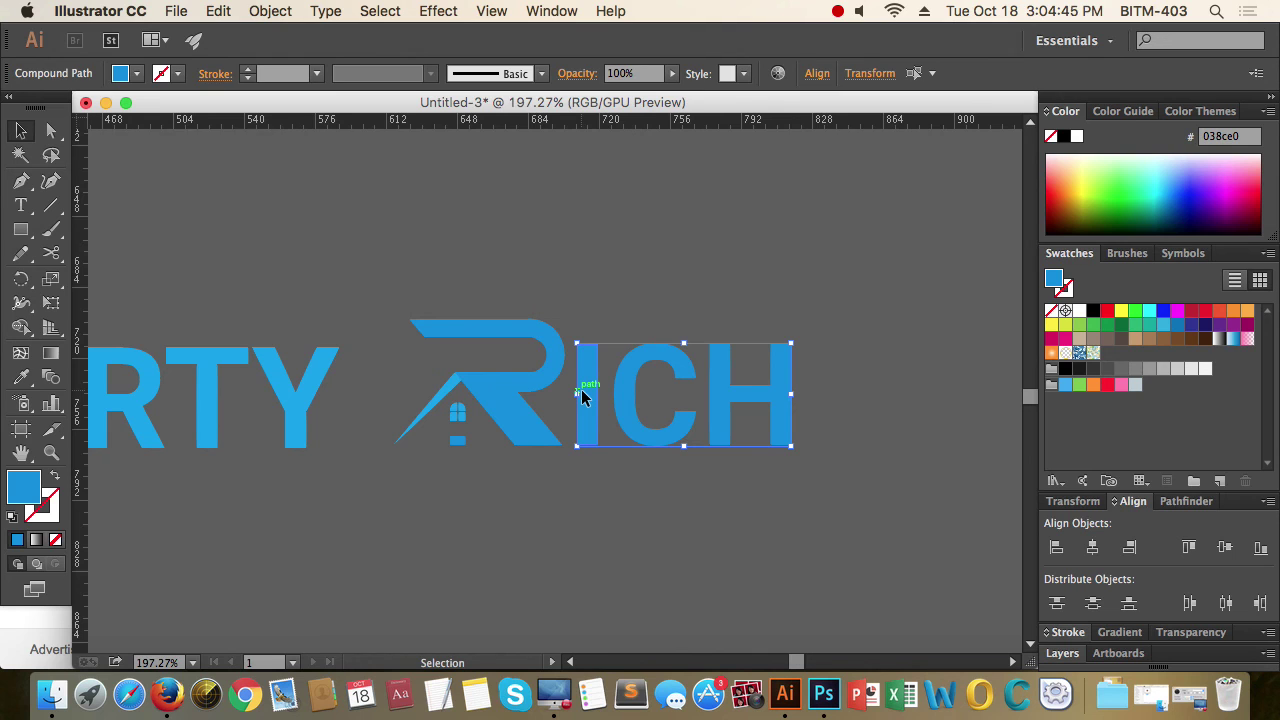
left_click(627, 492)
Place a horizontal ruler guide along the top edge of the small R icon in the wordmark
left_click_drag(705, 489, 450, 522)
left_click_drag(558, 525, 602, 467)
left_click_drag(480, 482, 530, 487)
left_click_drag(600, 119, 614, 341)
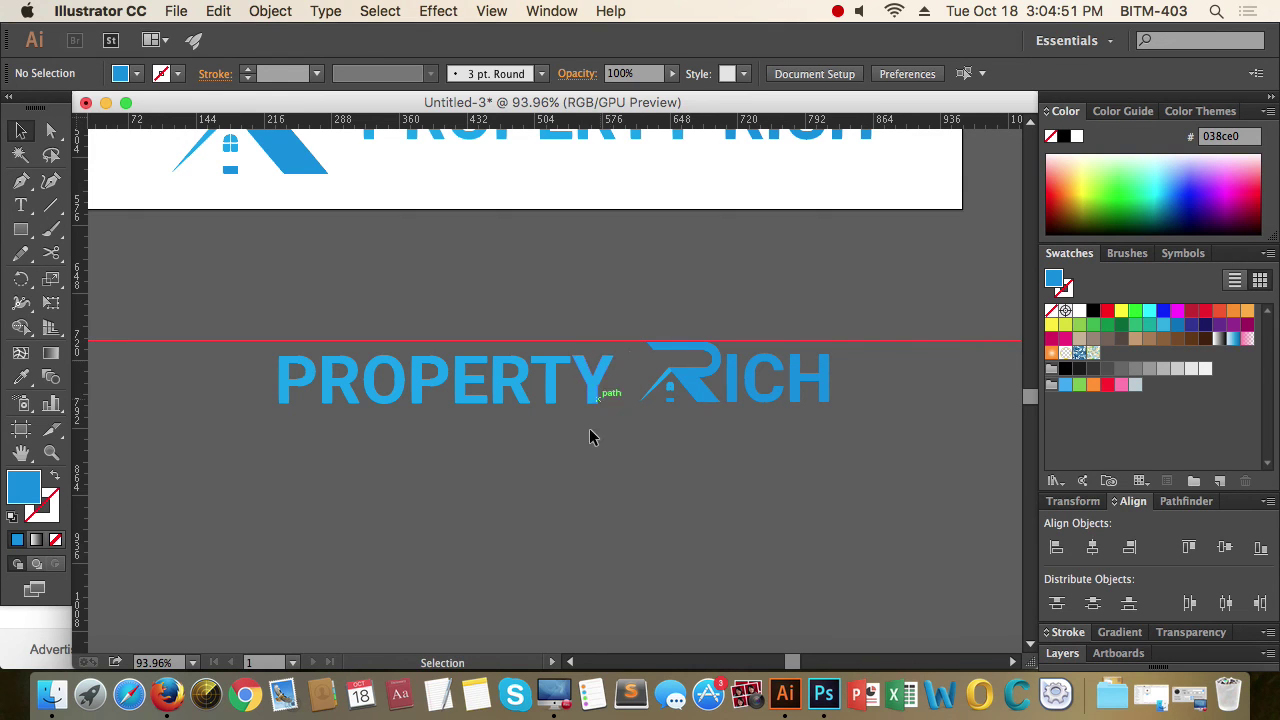
Ungroup the letters of PROPERTY in the wordmark and enlarge its initial P proportionally from the baseline up to the horizontal guide
left_click_drag(280, 380, 541, 377)
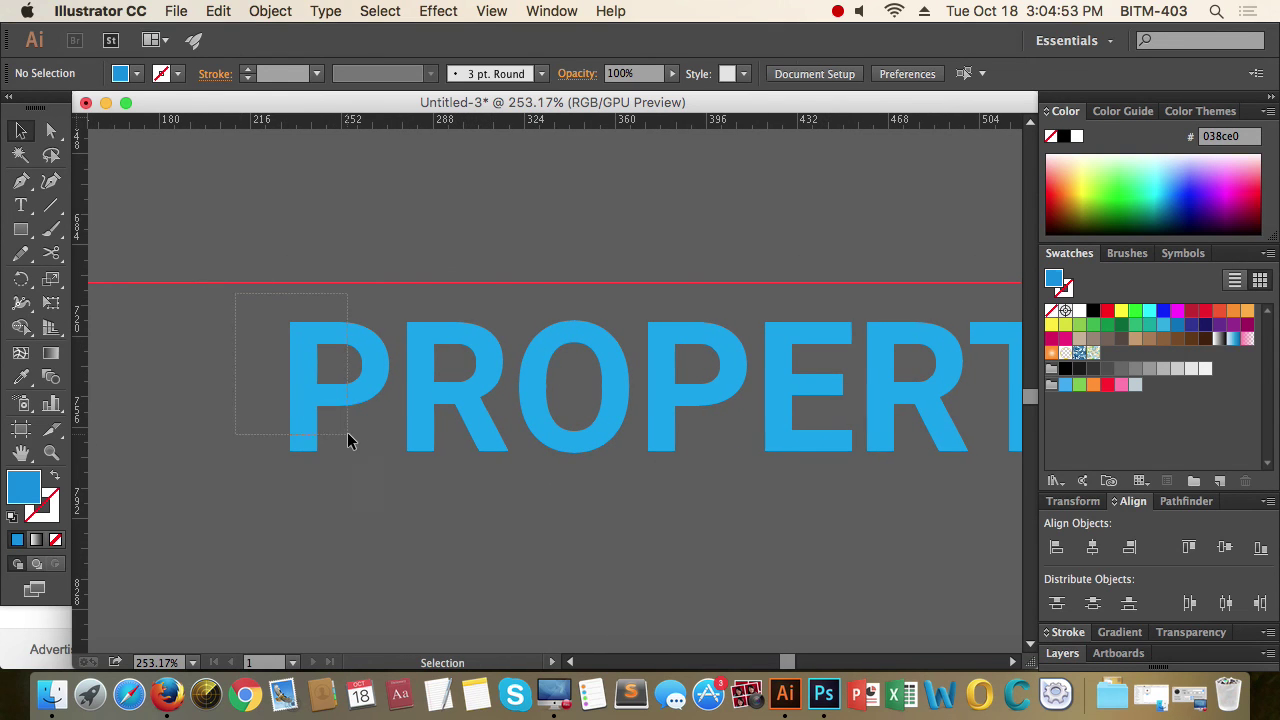
left_click_drag(347, 434, 346, 433)
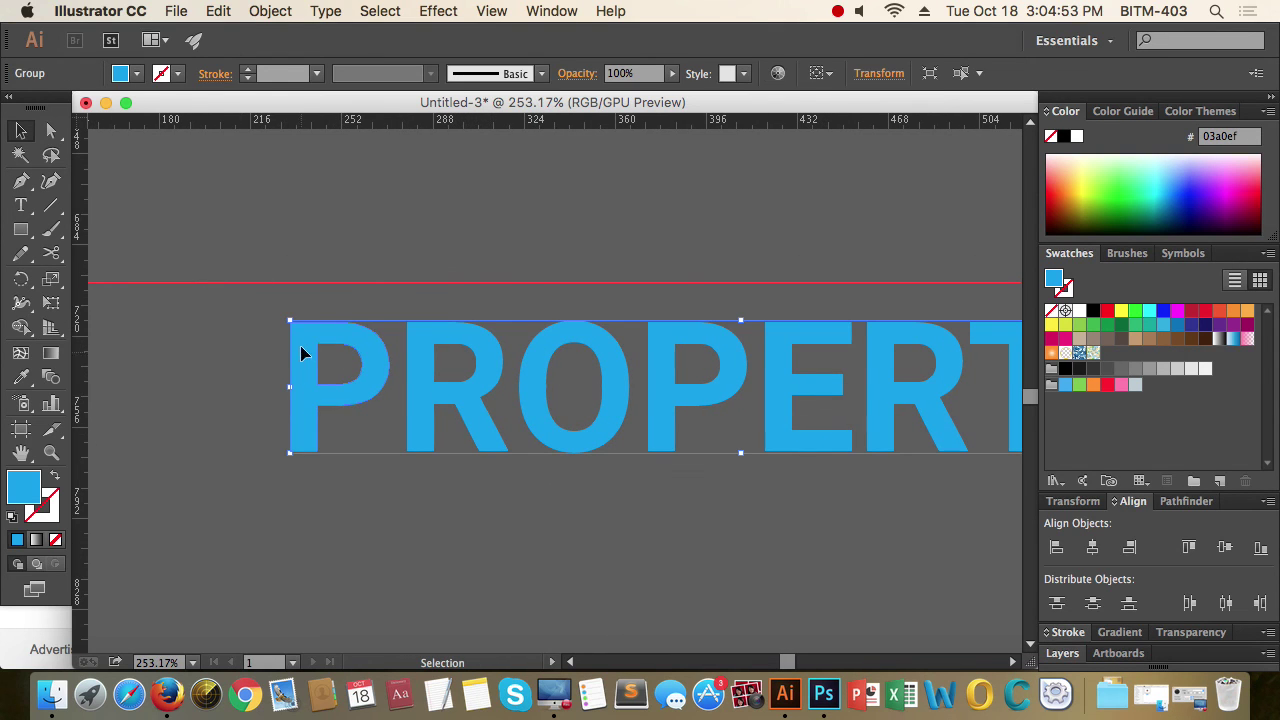
key("super+shift+g")
left_click(342, 470)
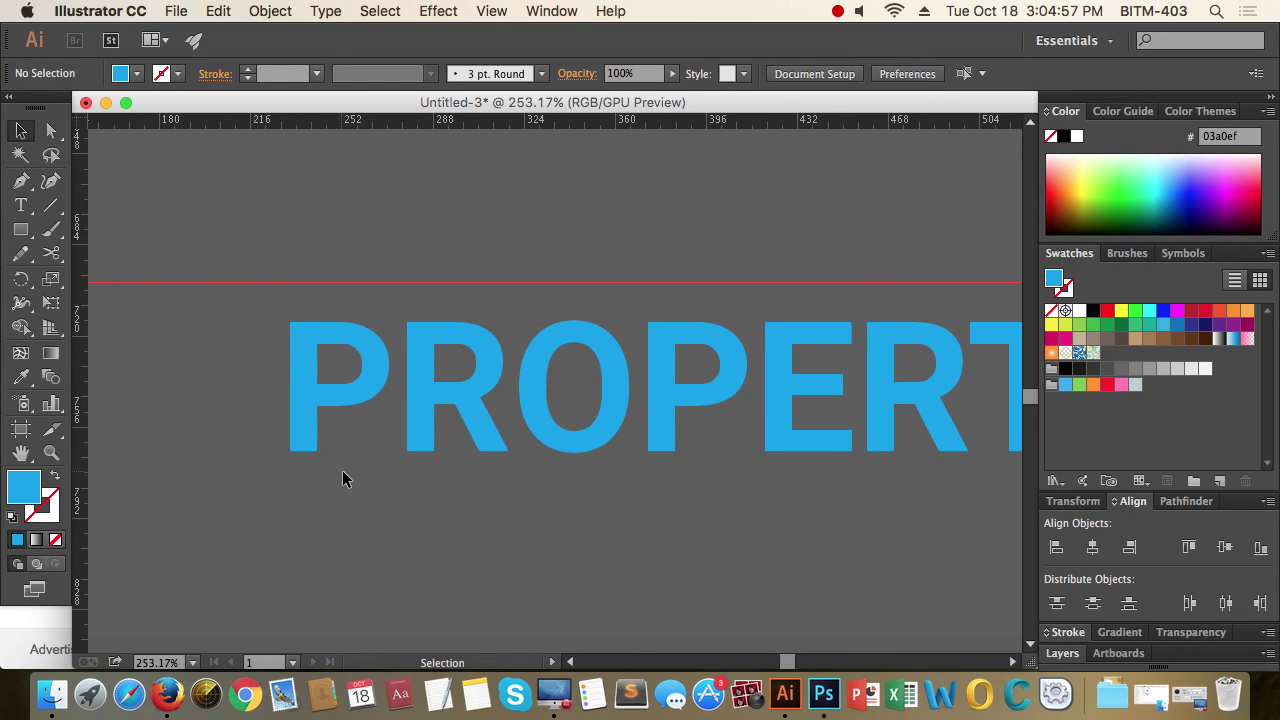
left_click(304, 418)
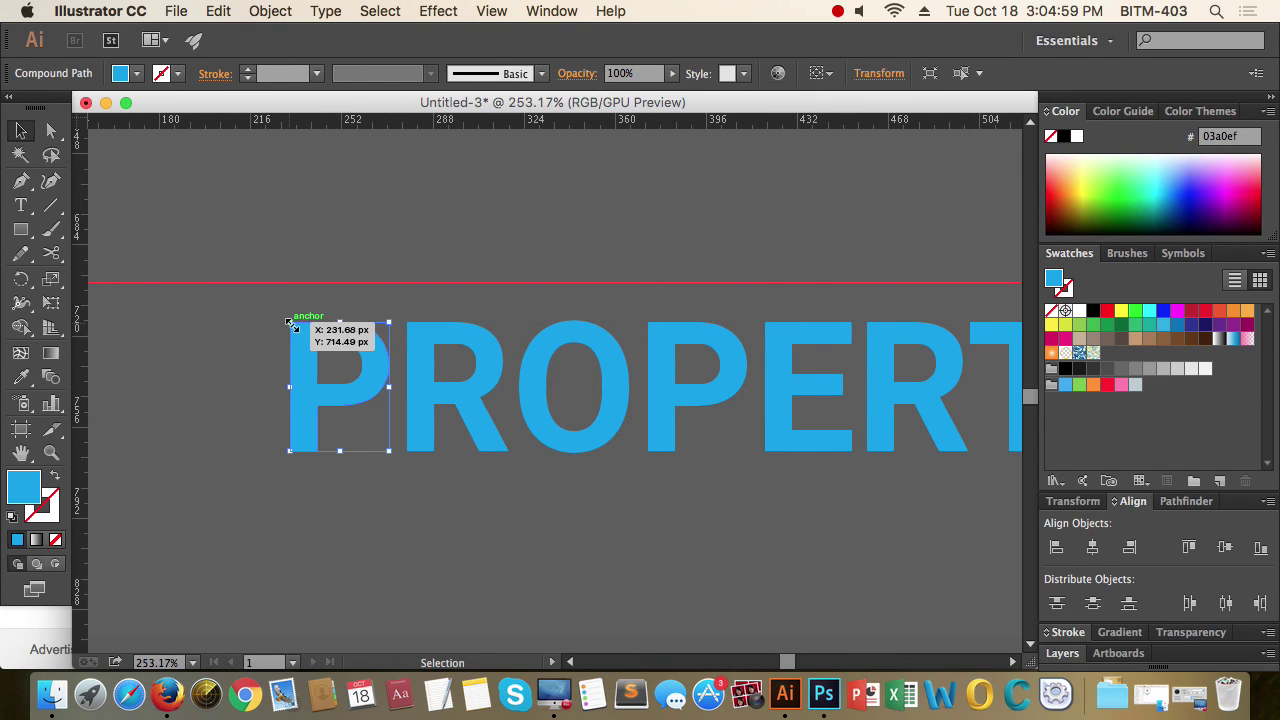
left_click_drag(289, 323, 237, 283)
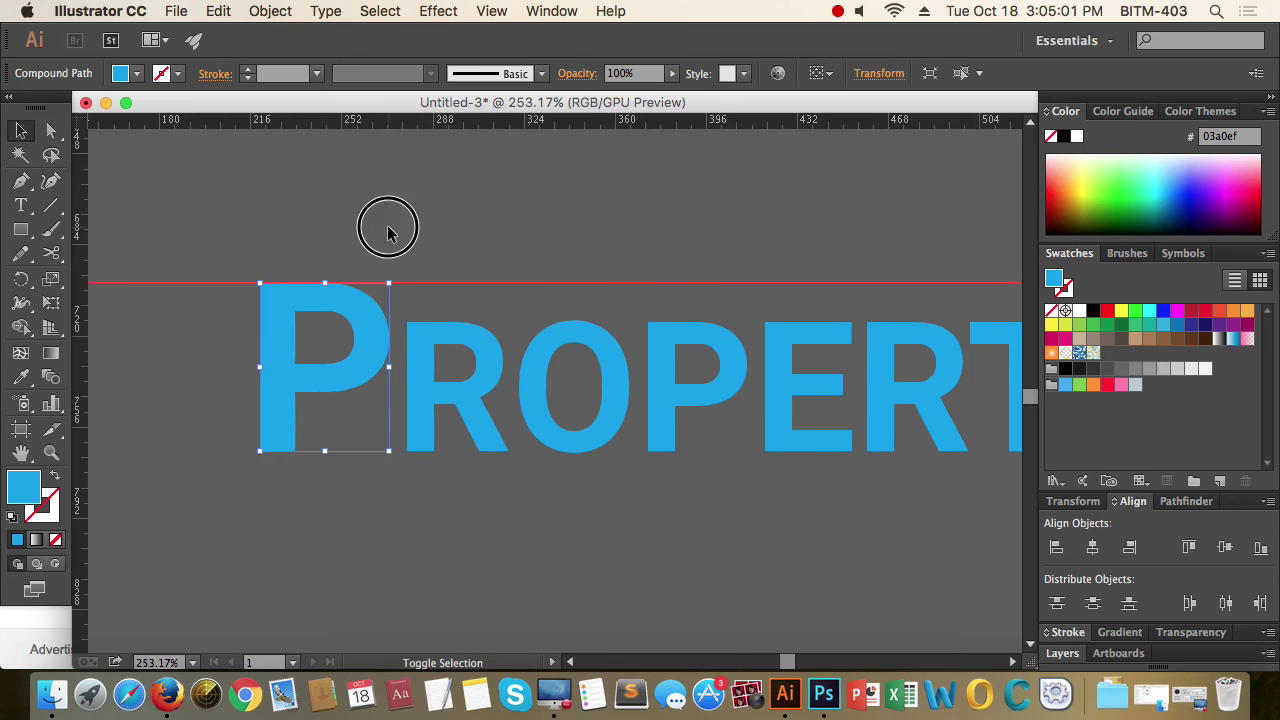
left_click(388, 227)
Extend the artboard downward to a height of about 900 px so that it also encloses the wordmark version, keeping its 960 px width
left_click_drag(537, 248, 174, 321)
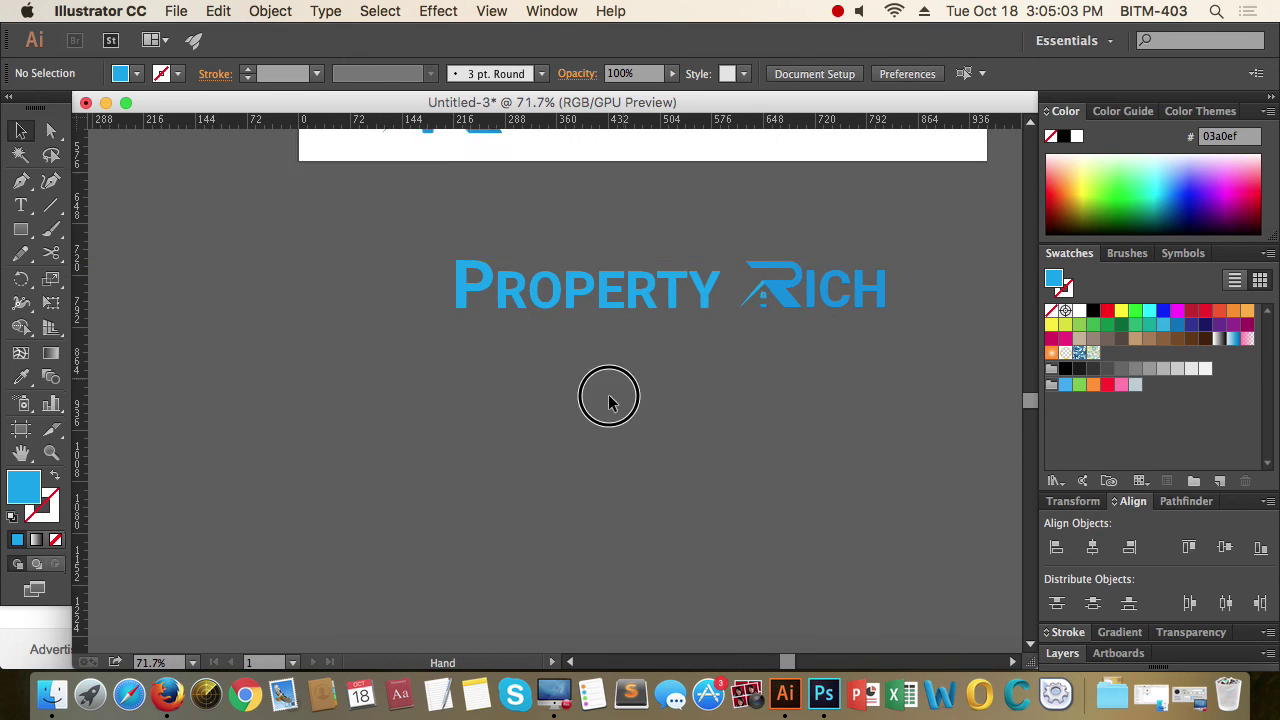
left_click_drag(609, 397, 527, 493)
left_click_drag(816, 460, 303, 371)
left_click_drag(727, 481, 528, 499)
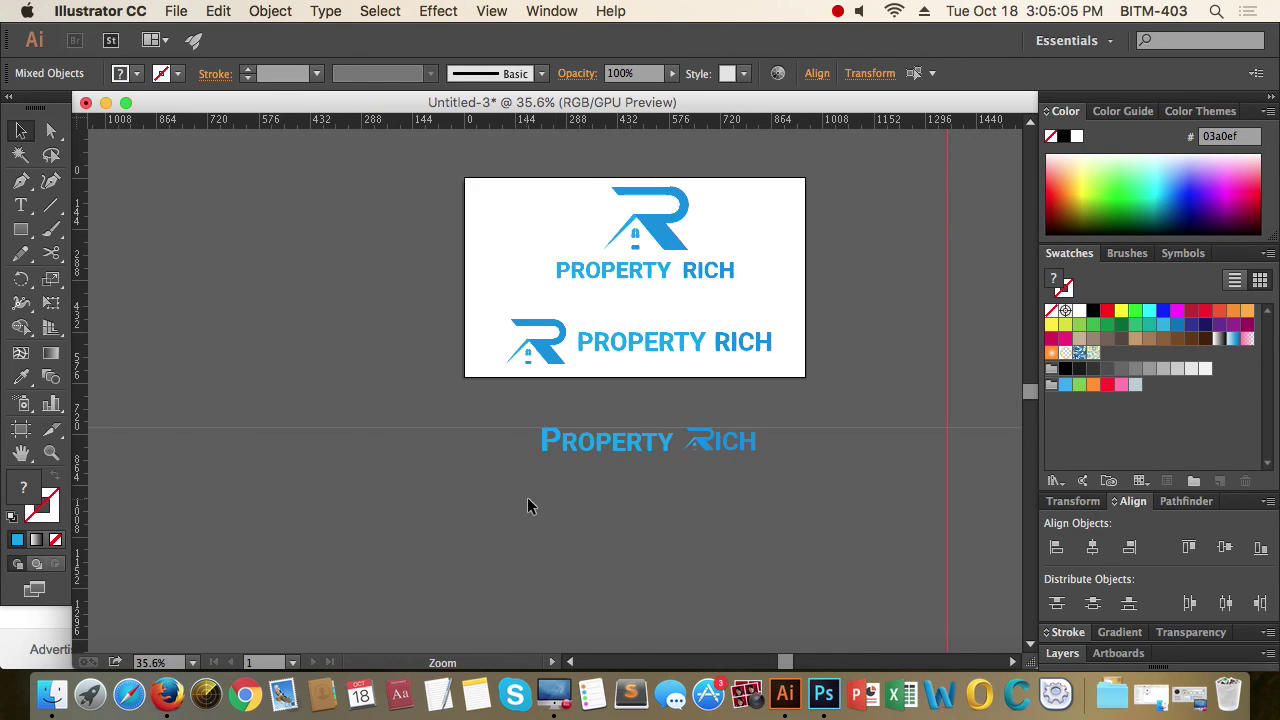
left_click(755, 505)
scroll(665, 393, "up", 2)
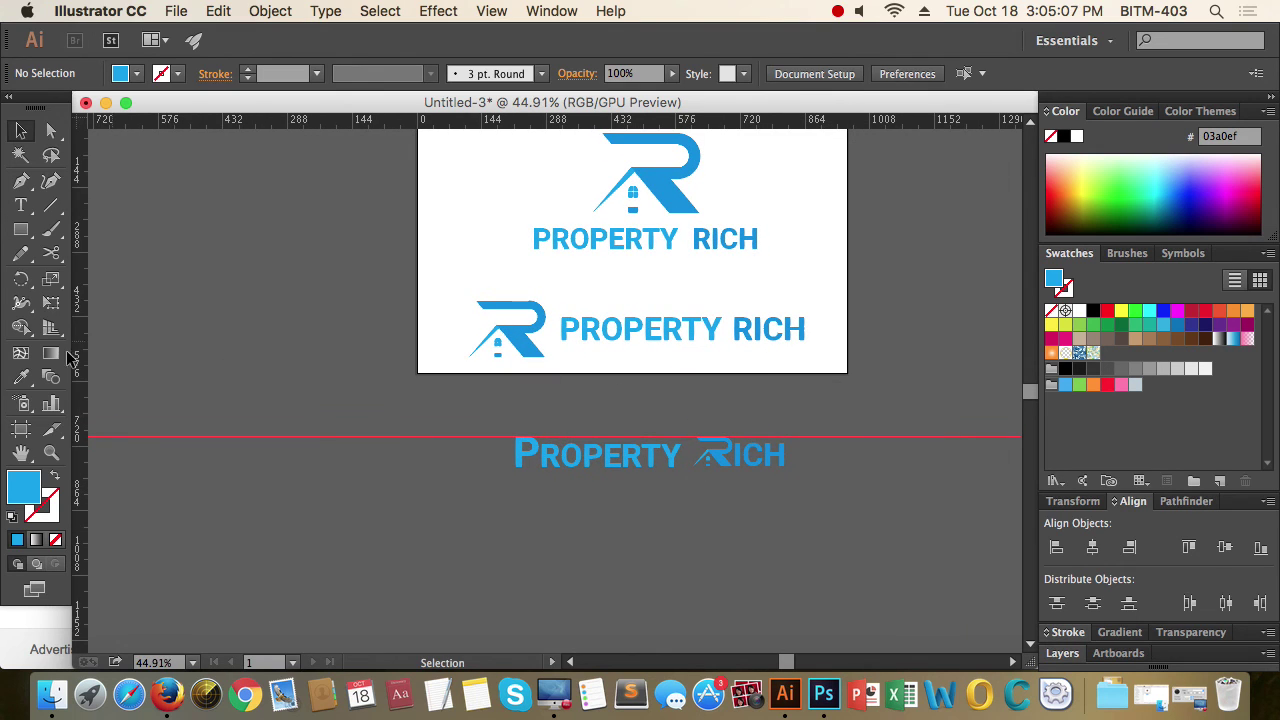
left_click(23, 431)
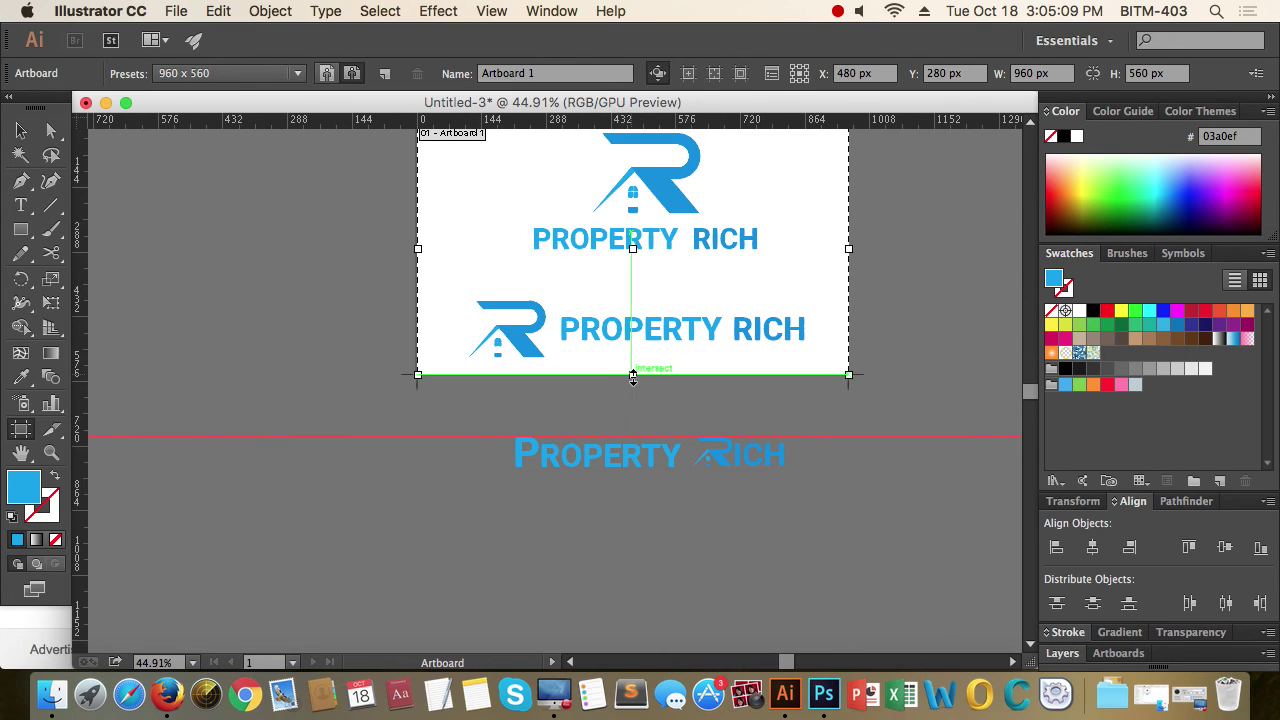
left_click_drag(630, 377, 633, 527)
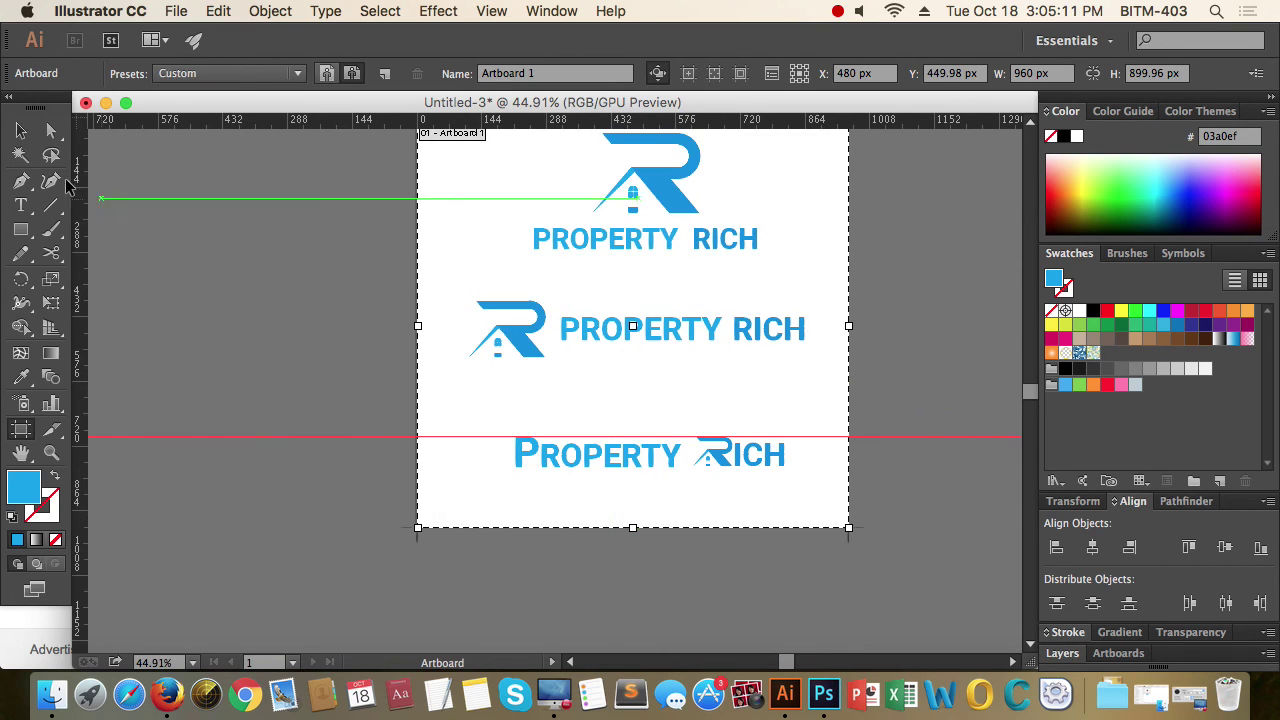
key("Return")
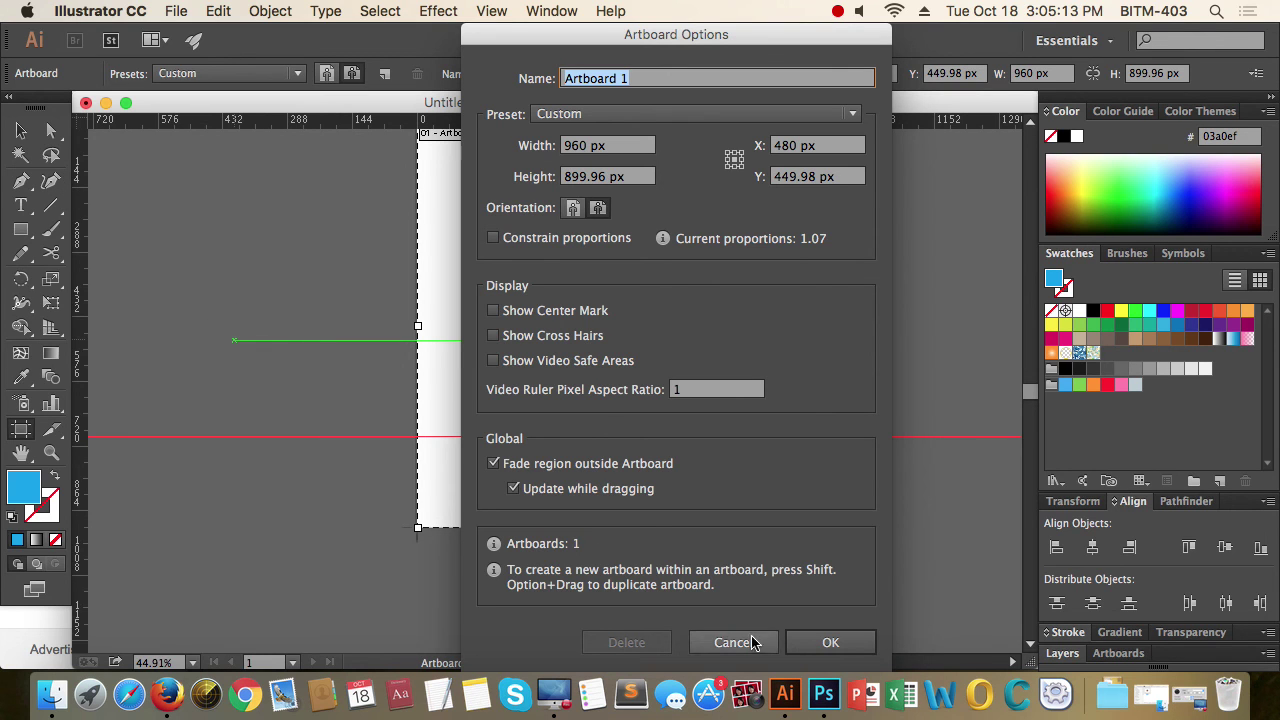
left_click(846, 645)
left_click(21, 131)
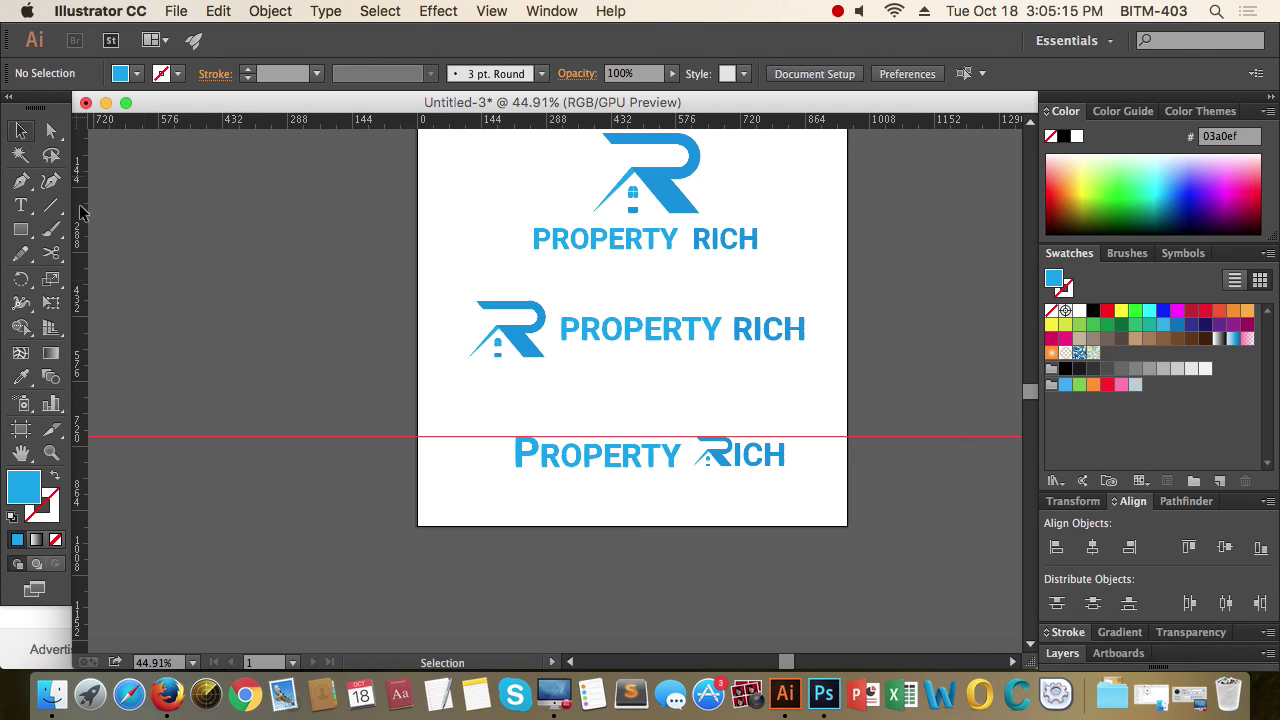
left_click(838, 12)
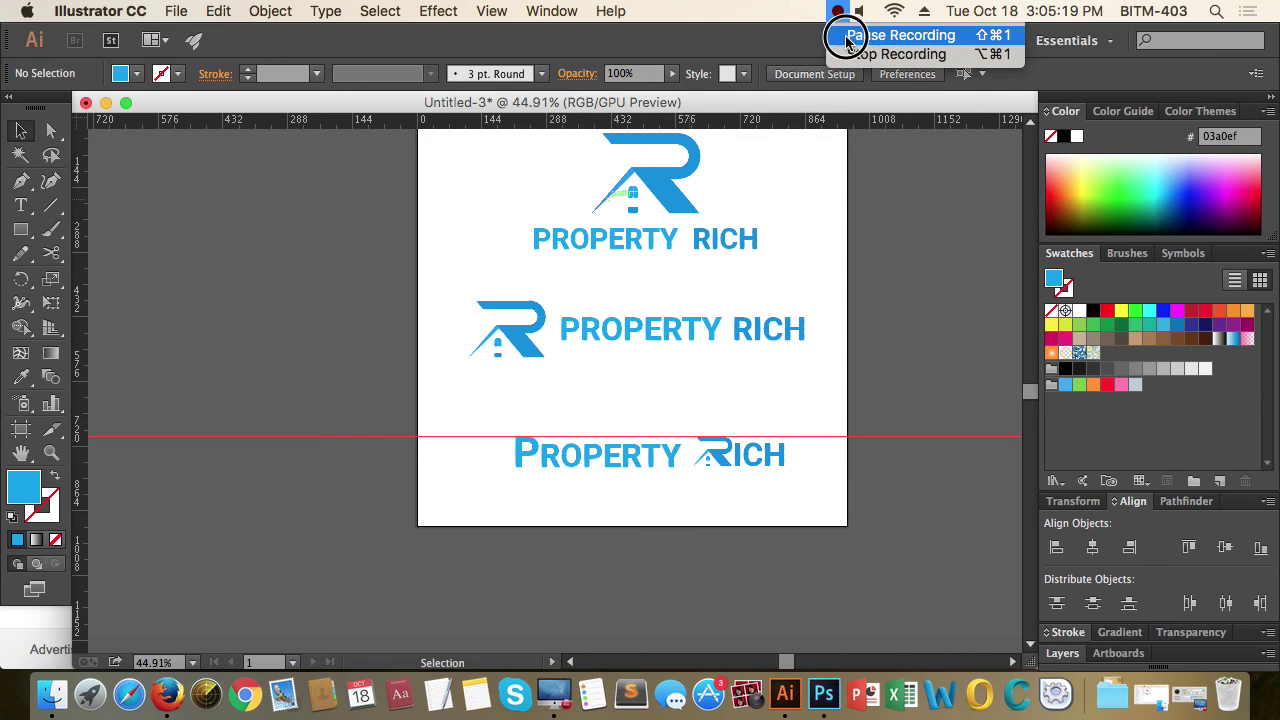